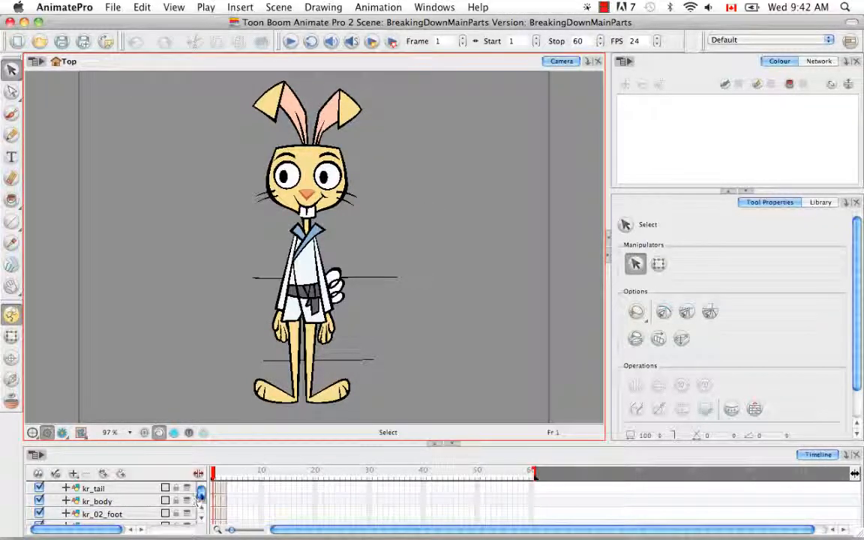
Select the kr_01_ear drawing on frame 1 in the timeline.
scroll(199, 495, "down", 5)
scroll(199, 495, "up", 5)
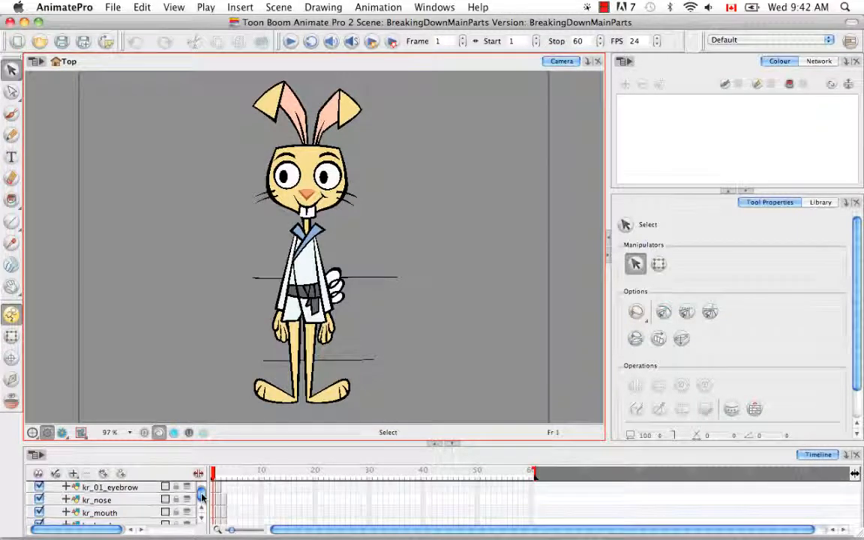
left_click_drag(202, 493, 202, 492)
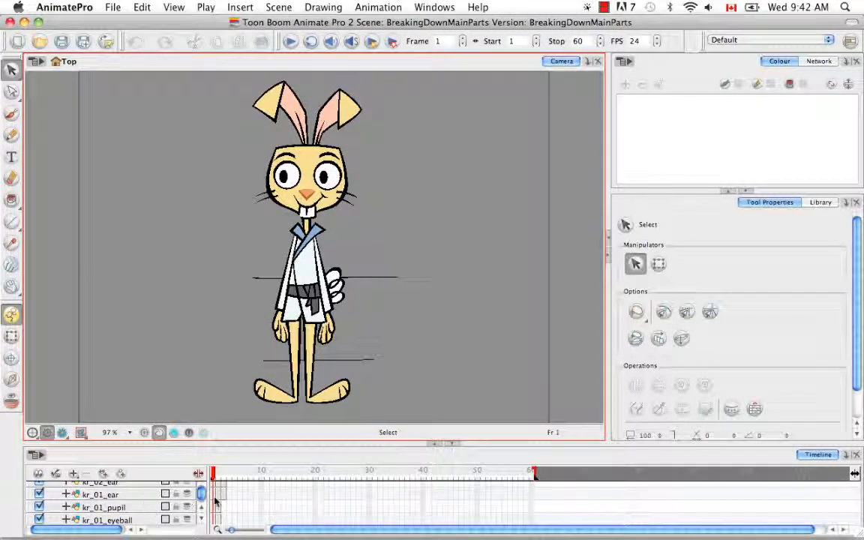
left_click(214, 497)
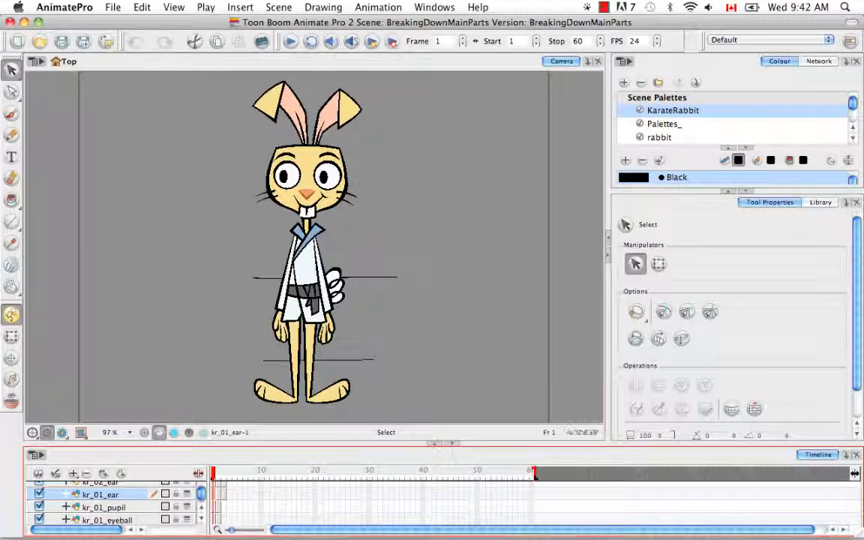
left_click(396, 203)
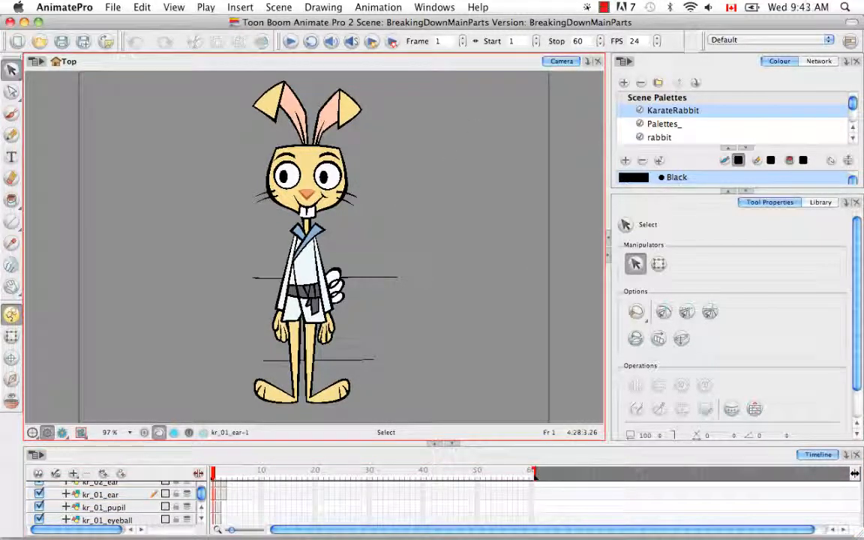
View the kr_01_ear drawing by itself in a separate Drawing view, then close that view.
left_click(438, 7)
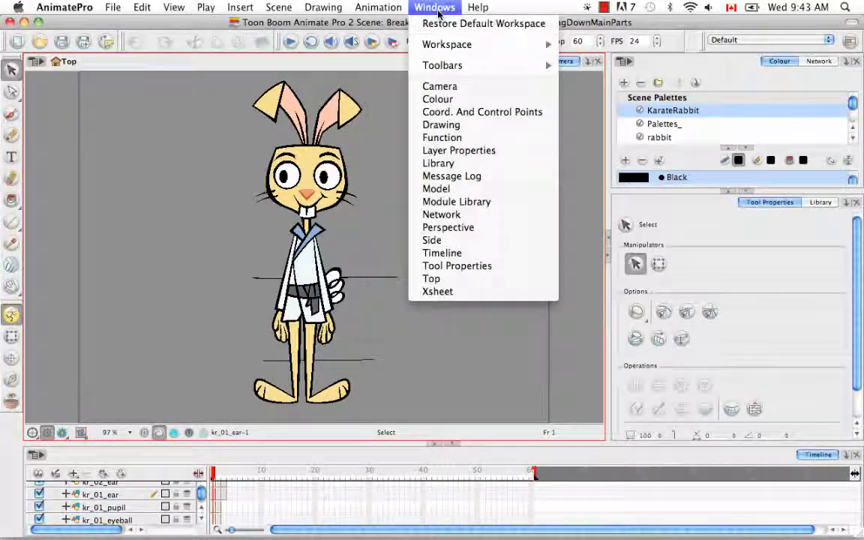
left_click(442, 125)
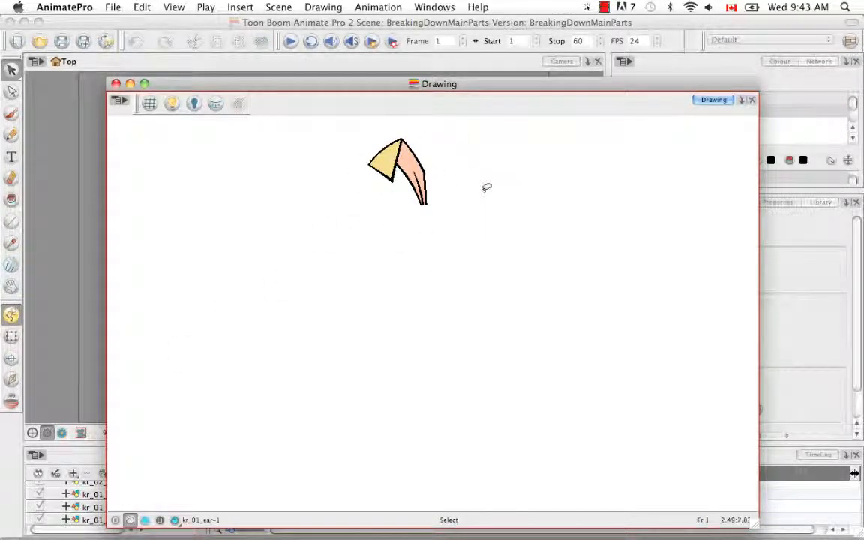
left_click(749, 102)
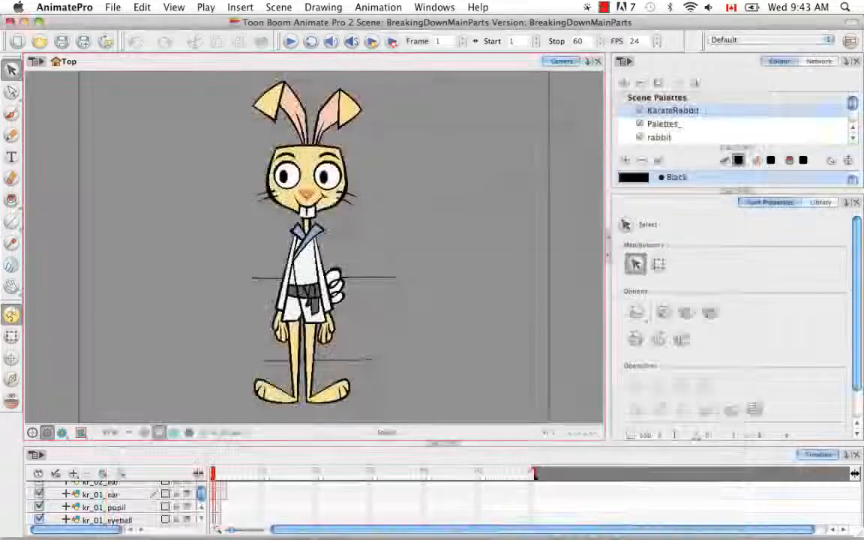
Hide all layers in the timeline and show only kr_01_ear.
left_click(39, 474)
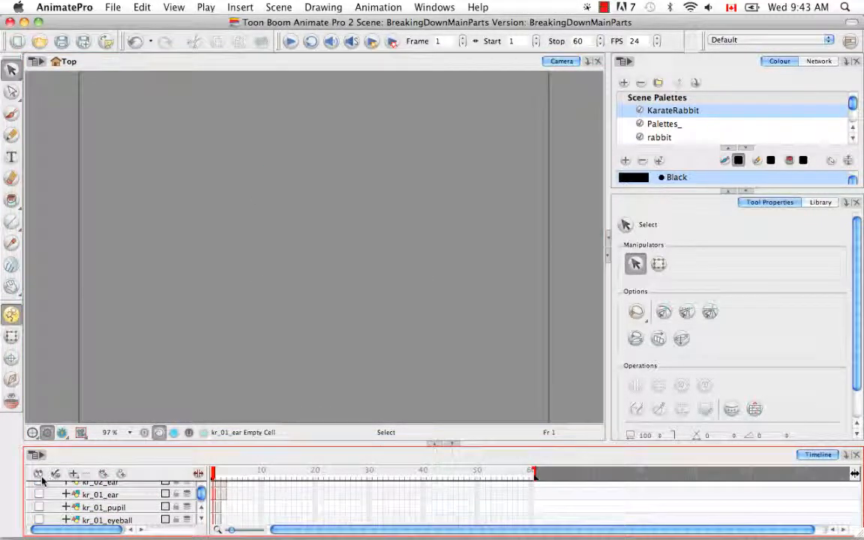
left_click(39, 494)
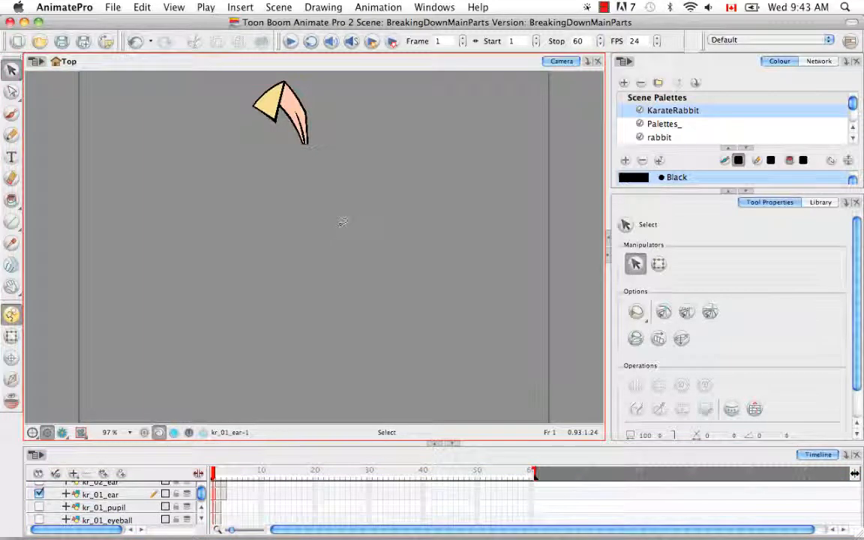
scroll(343, 222, "up", 2)
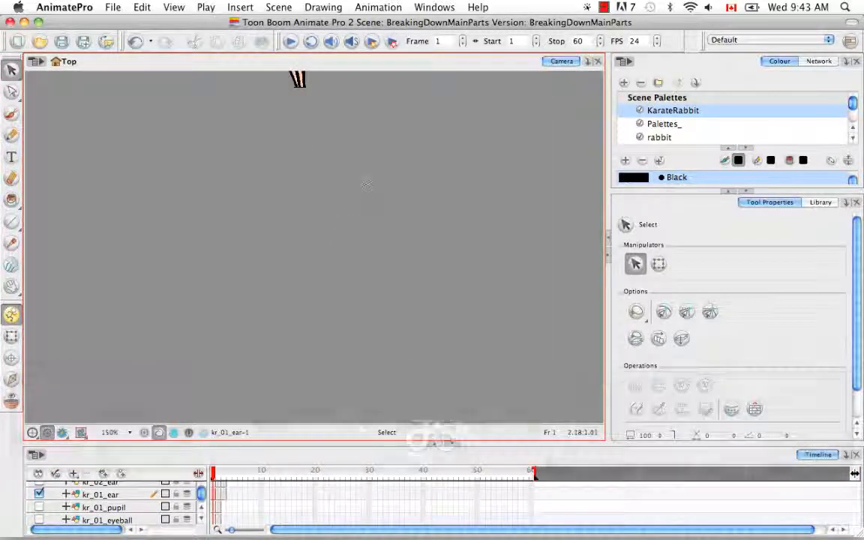
Examine the cut base of the isolated ear up close for leftover line fragments.
key("space")
left_click_drag(369, 188, 377, 228)
key("super+equal")
key("super+equal")
key("super+equal")
key("super+equal")
key("space")
key("space")
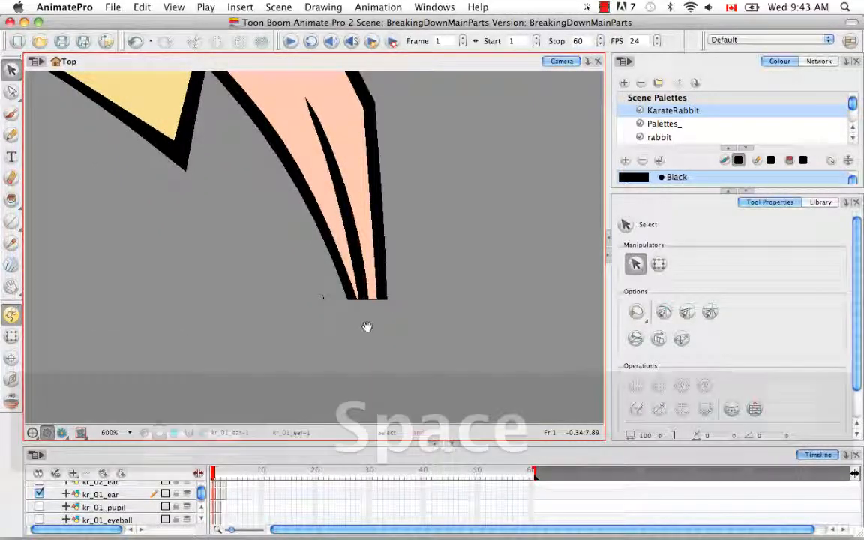
left_click_drag(367, 328, 328, 253)
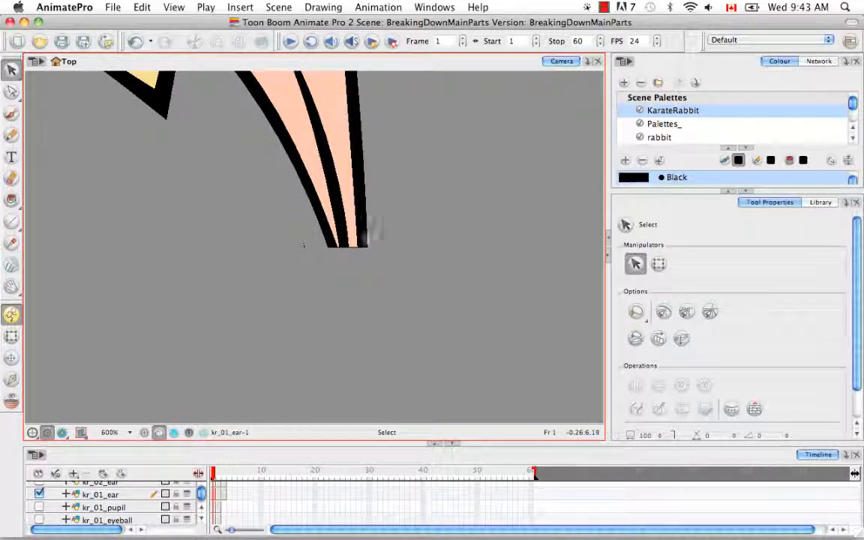
key("space")
left_click_drag(357, 212, 371, 328)
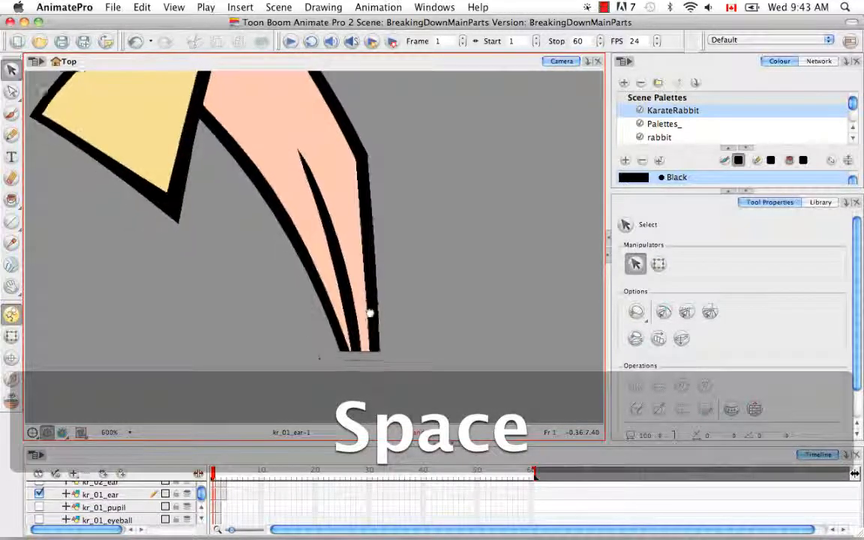
key("super+minus")
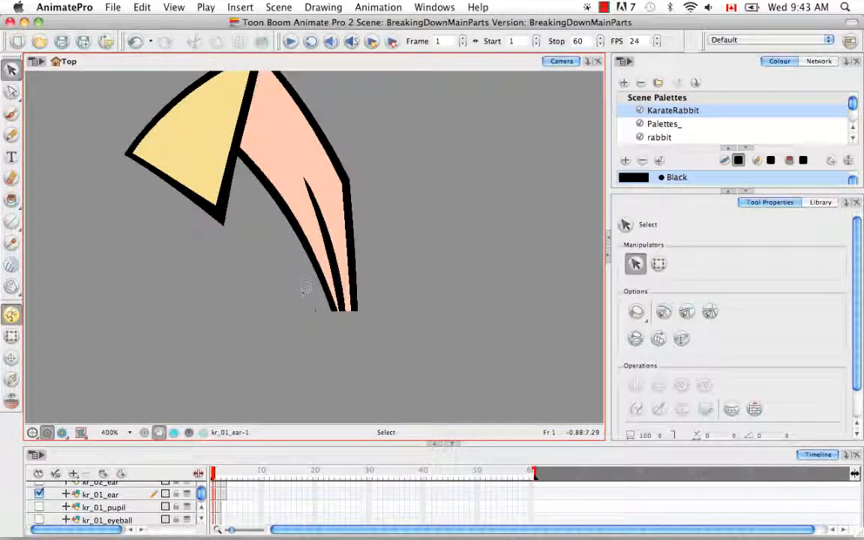
Delete the tiny stray fragment beside the ear's base with the Contour Editor.
left_click(322, 279)
left_click(404, 267)
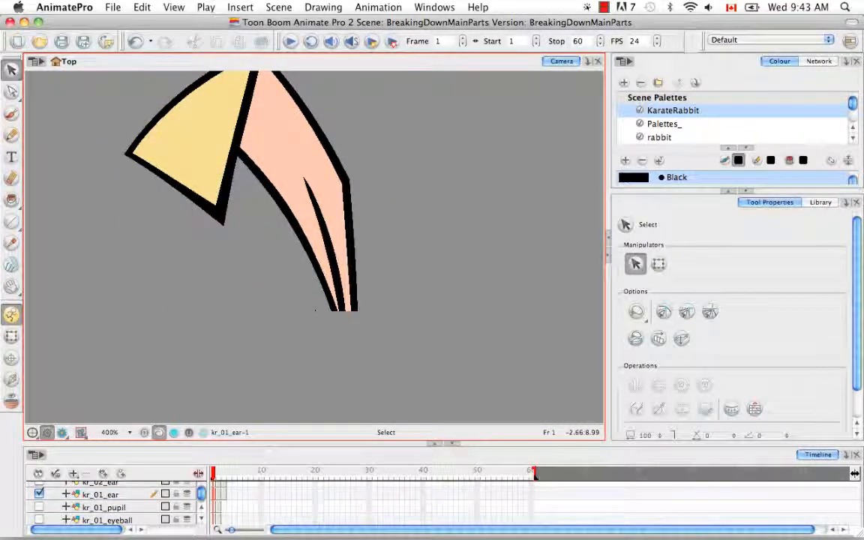
left_click_drag(11, 91, 35, 94)
left_click(316, 308)
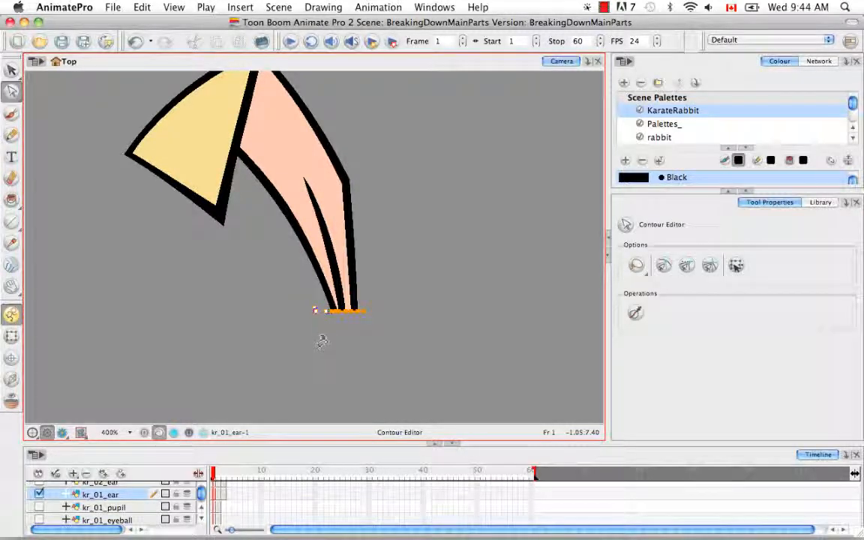
key("BackSpace")
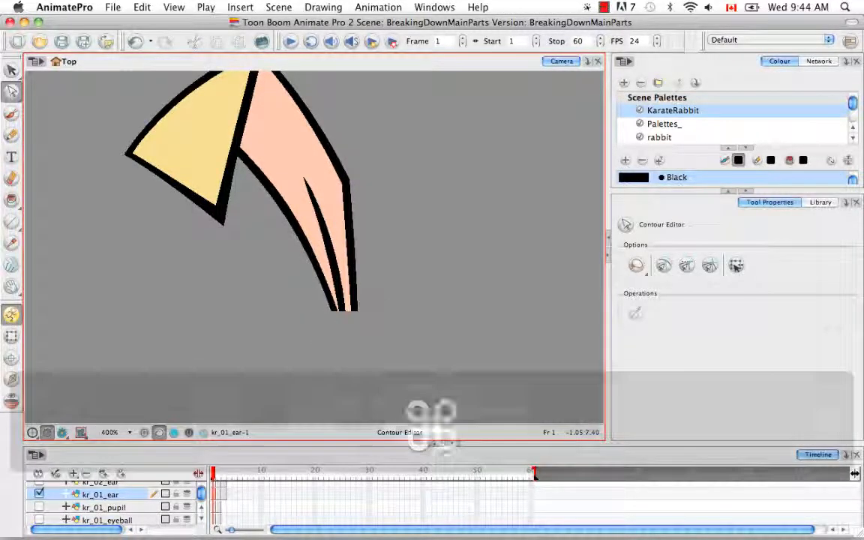
Delete the contour points of the thin cutting line that protrude past the outline at the ear's base.
key("super+equal")
key("super+equal")
key("space")
left_click_drag(372, 253, 340, 208)
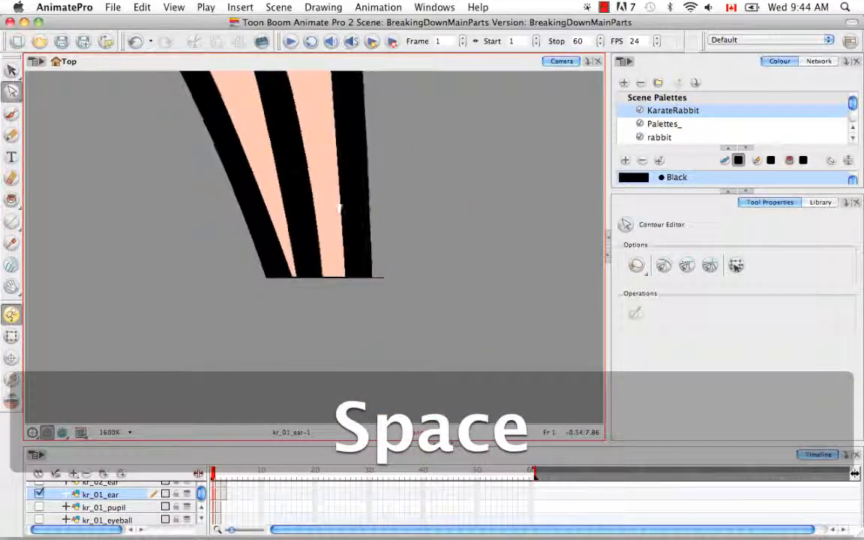
left_click(379, 277)
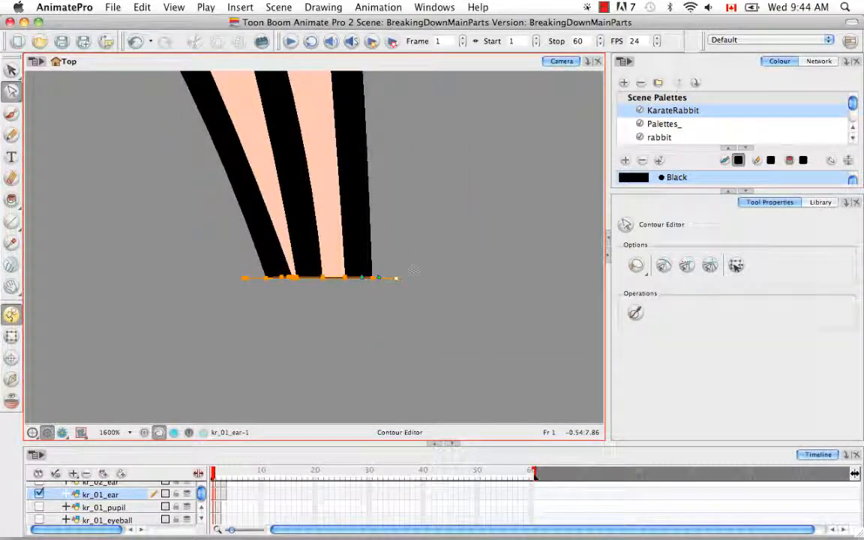
key("BackSpace")
key("BackSpace")
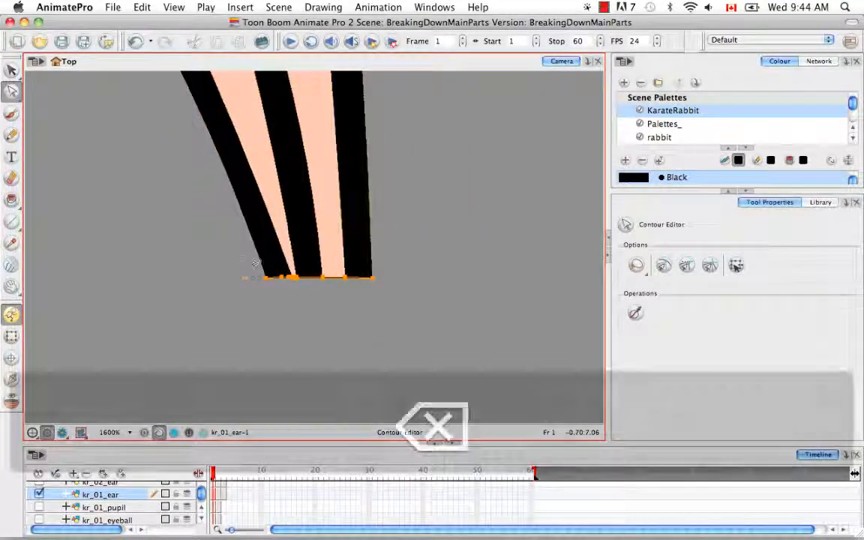
left_click(351, 274)
left_click(316, 278)
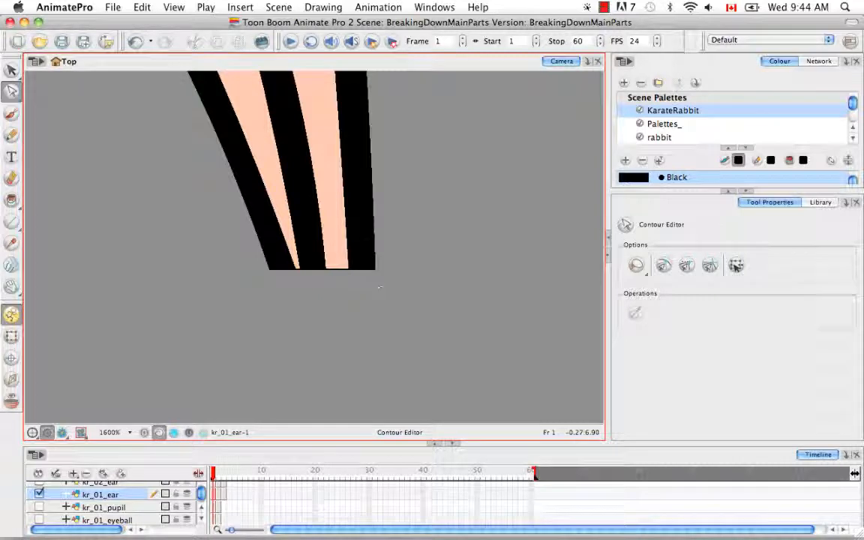
Display the contour points along the ear's base and examine the thin closing line up close.
left_click(306, 272)
key("super+equal")
key("super+equal")
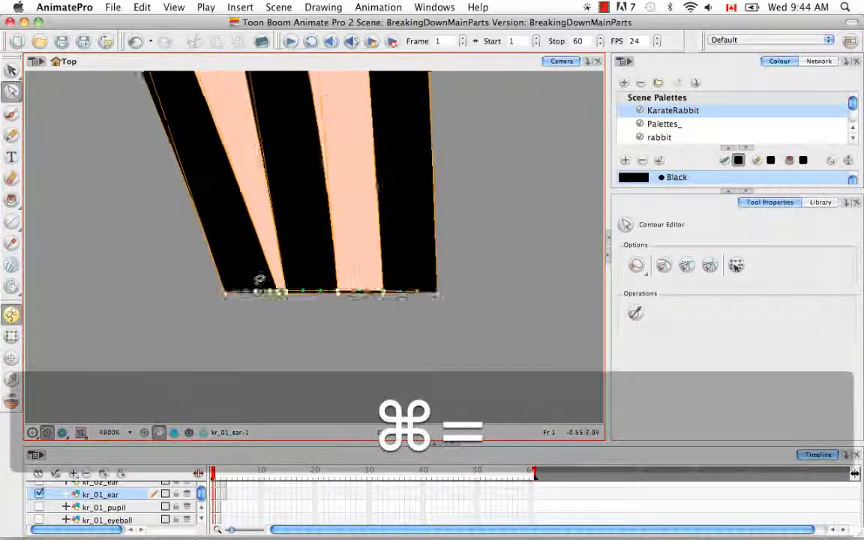
key("space")
left_click_drag(277, 196, 265, 132)
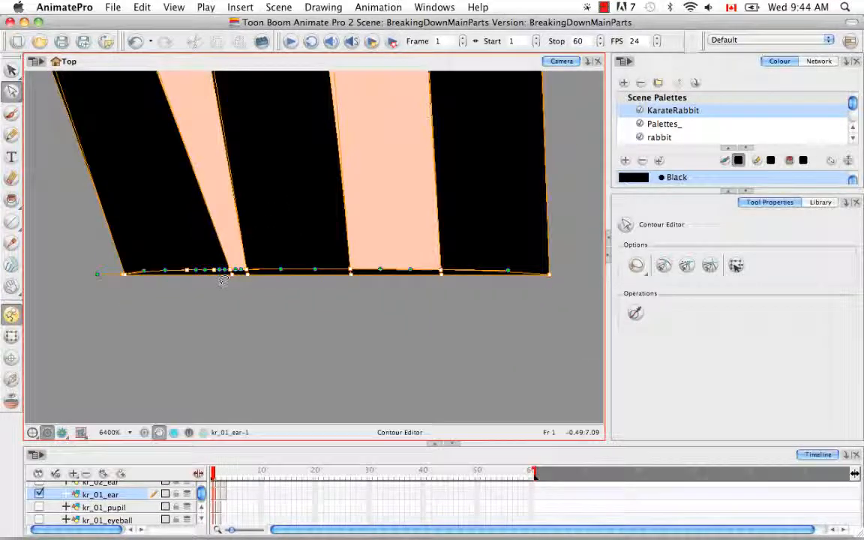
Select the ear artwork with the Select tool and ungroup it into separate pieces.
left_click_drag(12, 70, 45, 71)
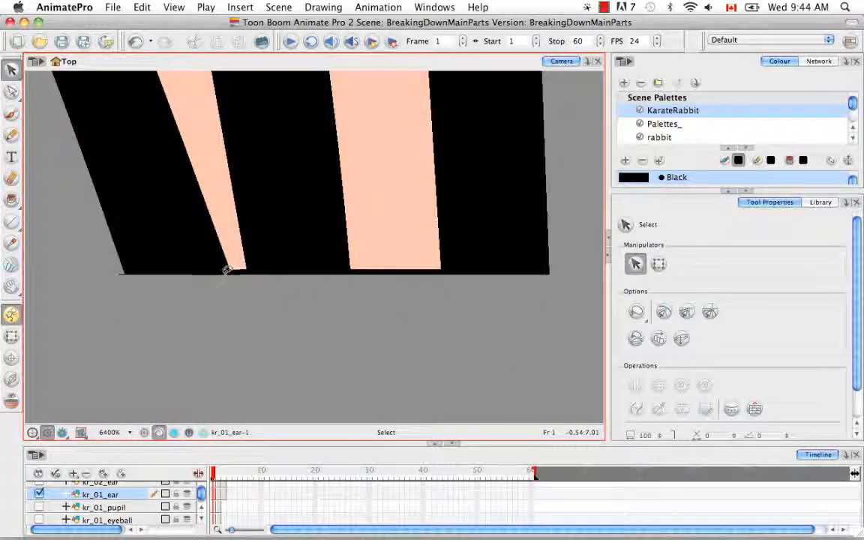
left_click(227, 270)
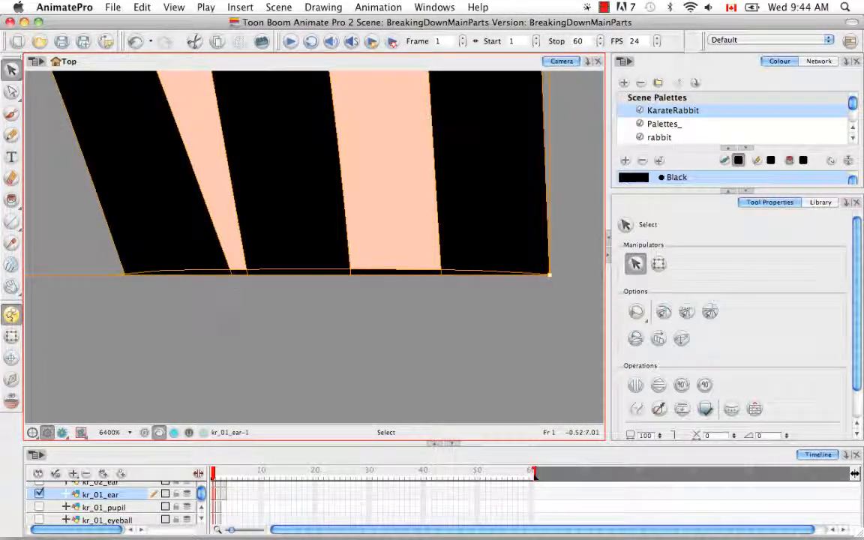
left_click(142, 7)
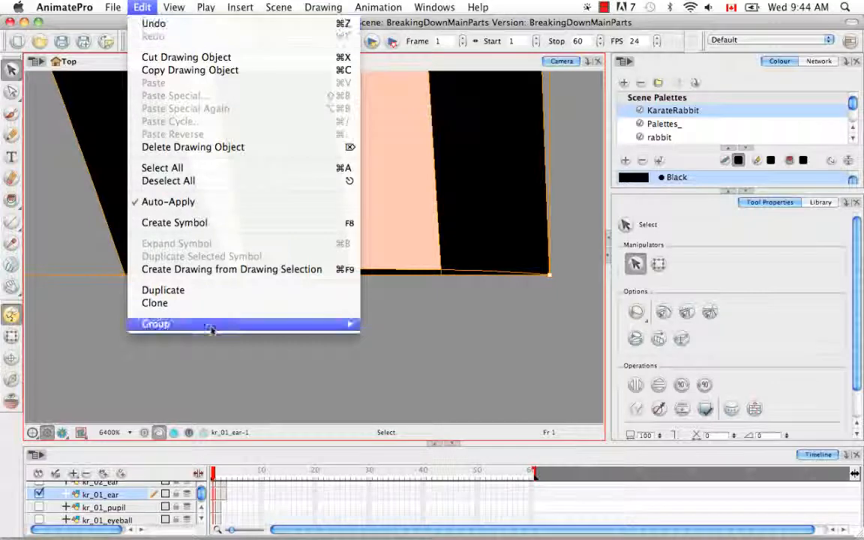
mouse_move(216, 330)
left_click(375, 335)
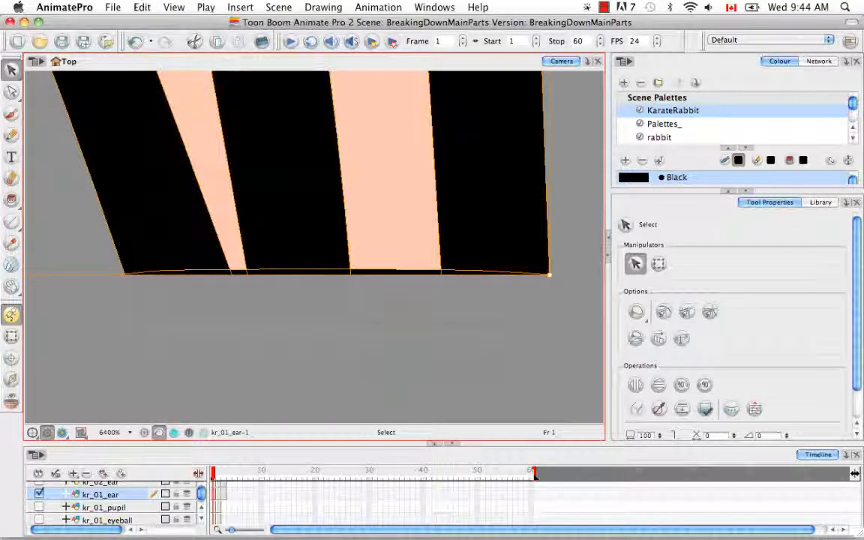
left_click(407, 315)
Delete the thin black line running across the ear's base.
left_click(268, 278)
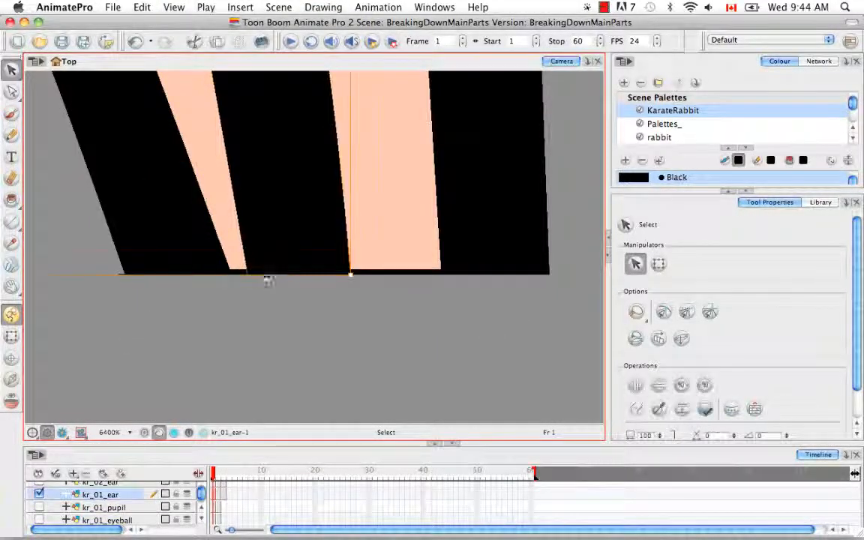
left_click(368, 272)
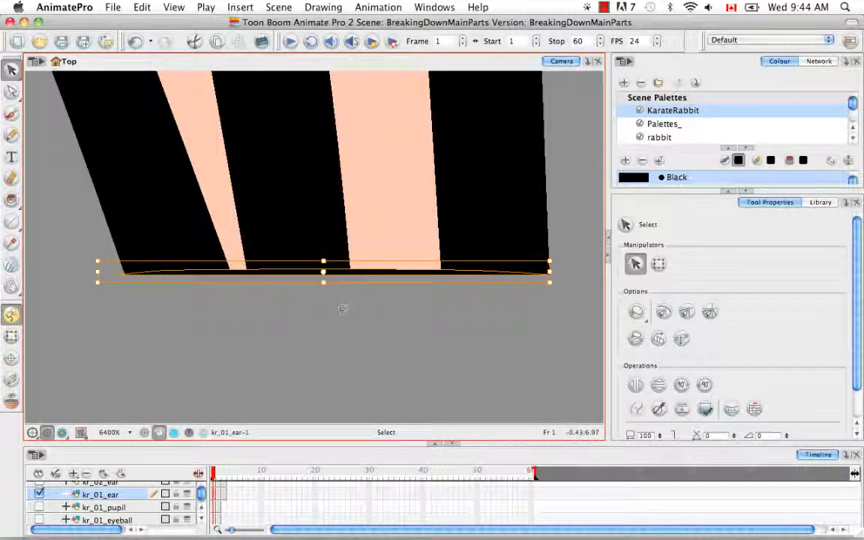
key("BackSpace")
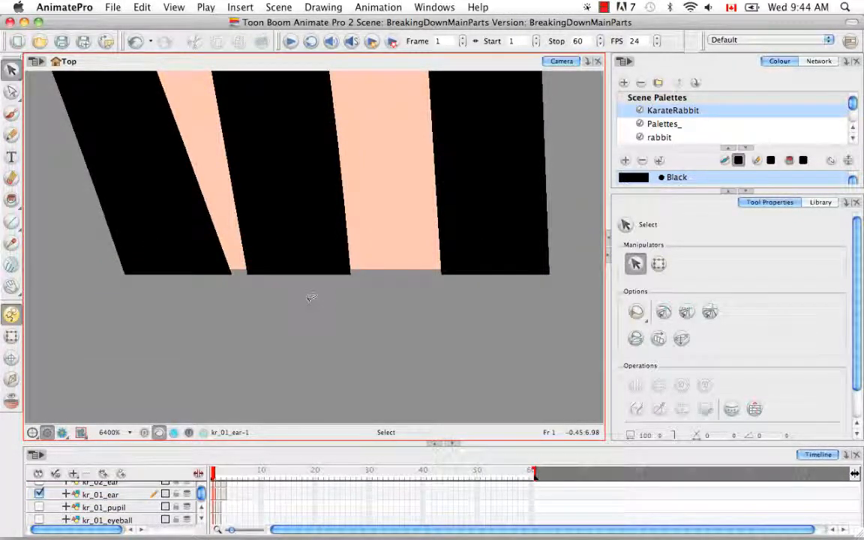
Examine the cleaned, open base of the ear from a wider view.
key("super+minus")
key("super+minus")
key("super+minus")
key("super+minus")
key("super+minus")
key("super+minus")
key("super+minus")
key("space")
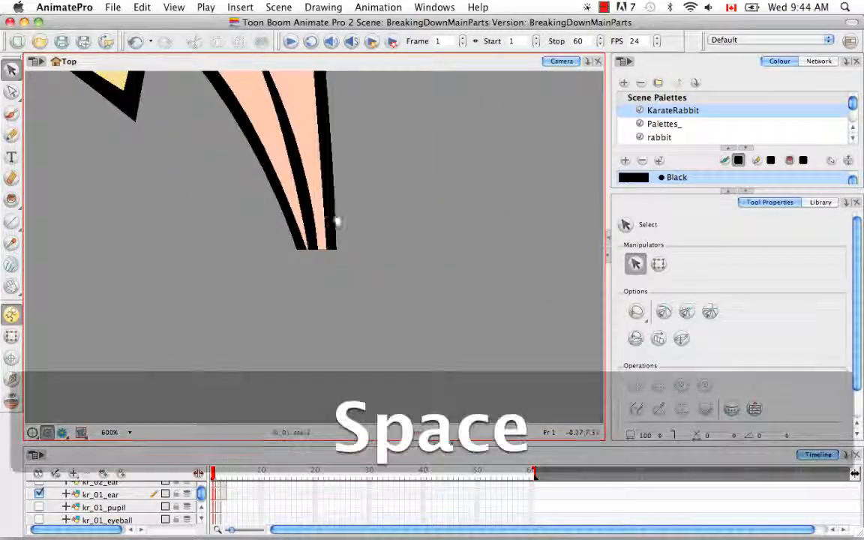
left_click_drag(337, 221, 329, 252)
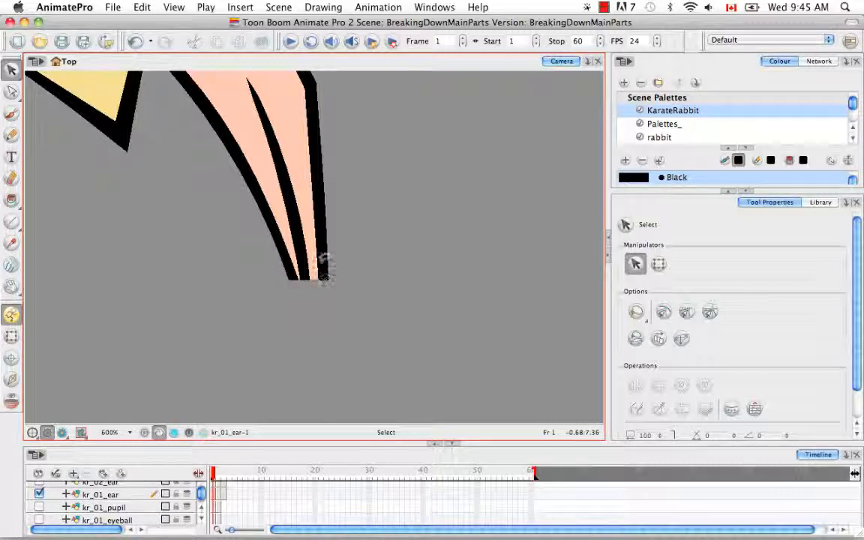
Paint a rounded, U-shaped black outline below the ear with the Brush tool, joining its two side outlines.
key("super+equal")
key("space")
left_click_drag(293, 322, 292, 142)
key("super+minus")
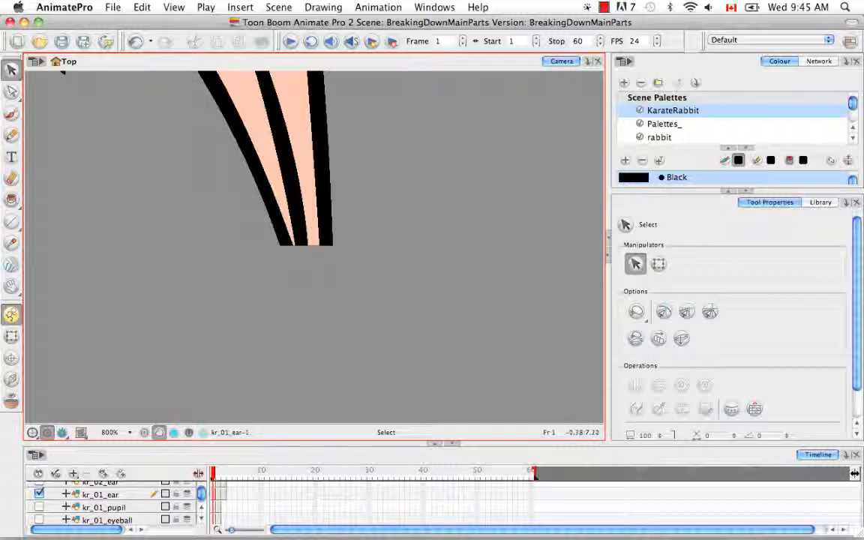
left_click(11, 113)
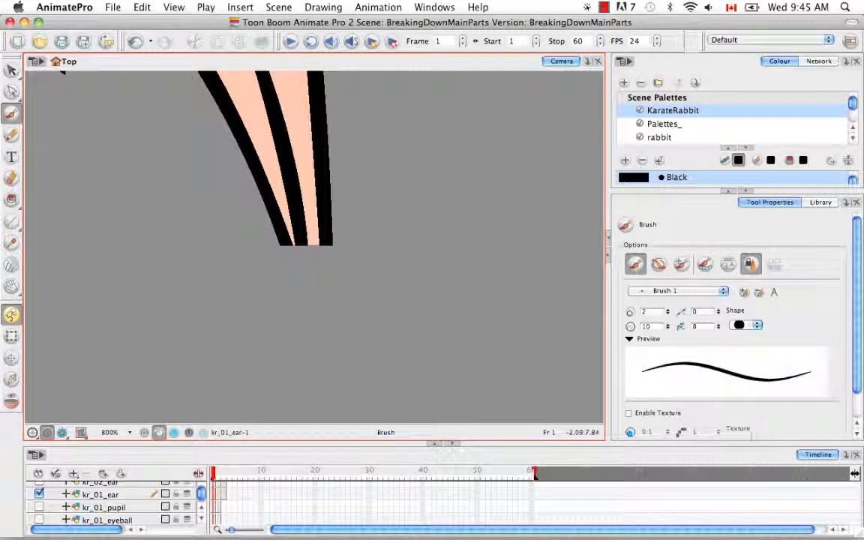
mouse_move(254, 239)
left_mouse_down()
mouse_move(280, 235)
mouse_move(290, 282)
mouse_move(305, 296)
mouse_move(326, 259)
mouse_move(324, 180)
left_mouse_up()
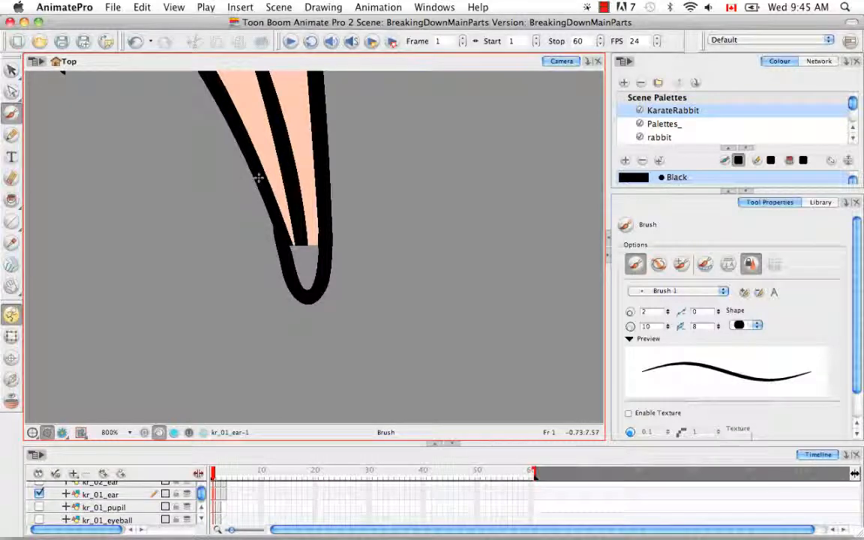
Try to flatten all of the ear artwork into one shape and check its contour points with the Contour Editor.
left_click(12, 70)
left_click(32, 71)
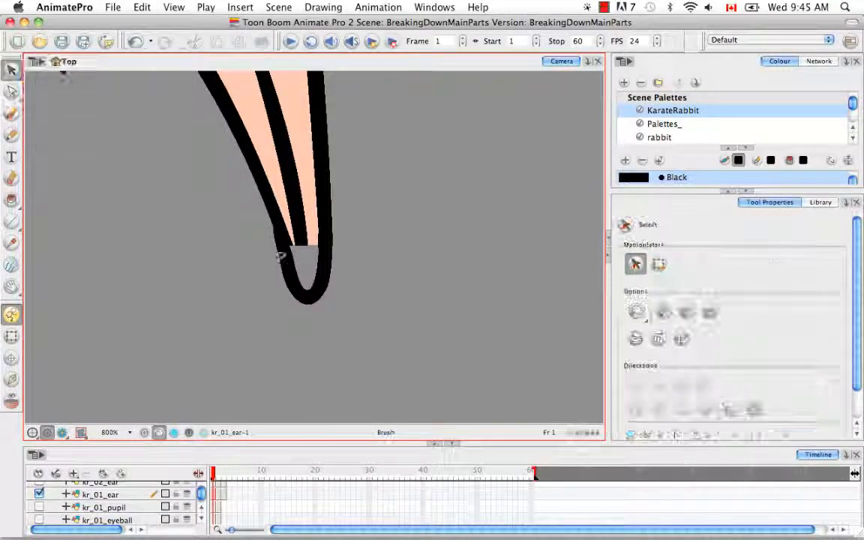
key("super+a")
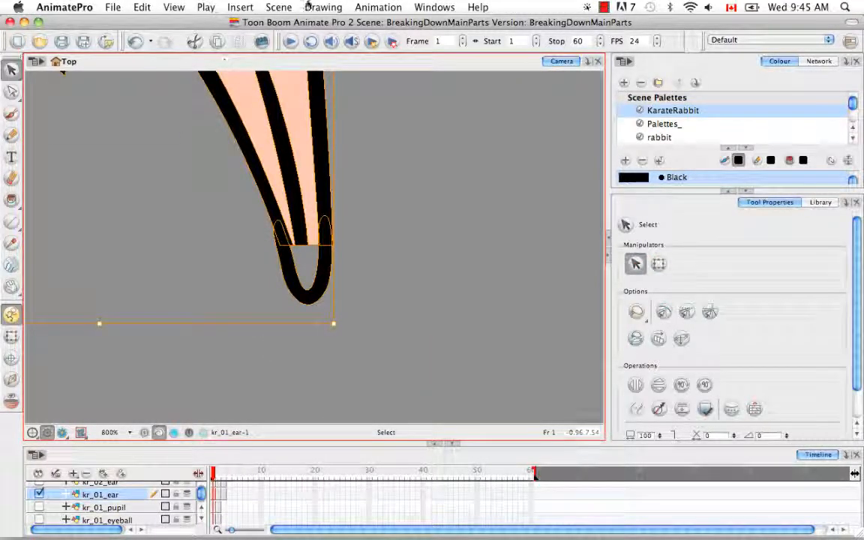
left_click(318, 5)
mouse_move(311, 90)
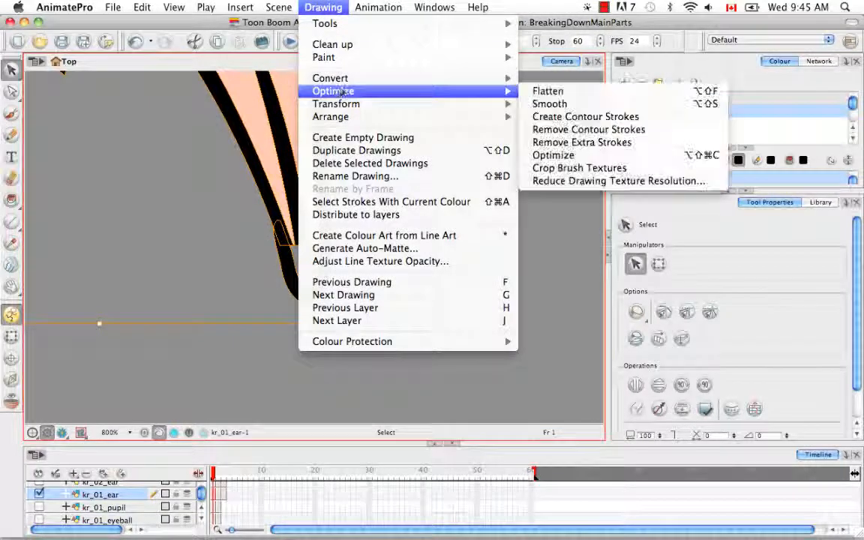
left_click(573, 91)
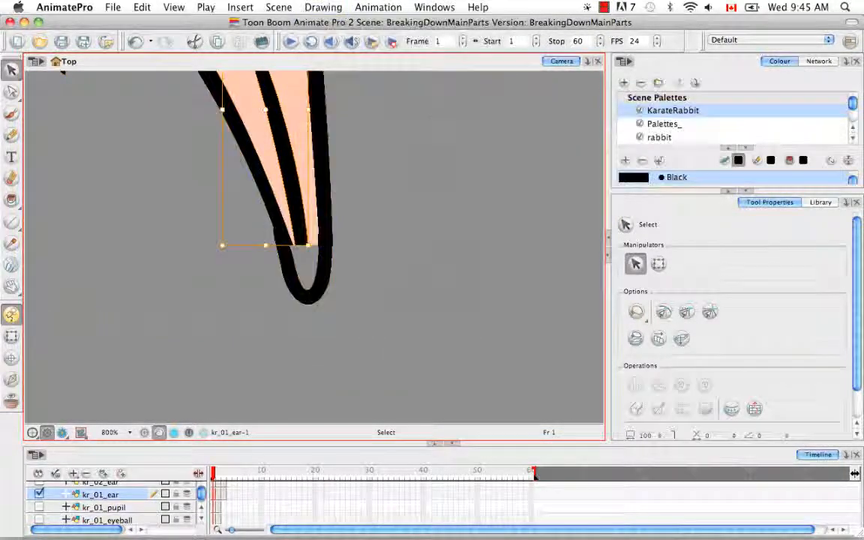
left_click_drag(11, 90, 75, 91)
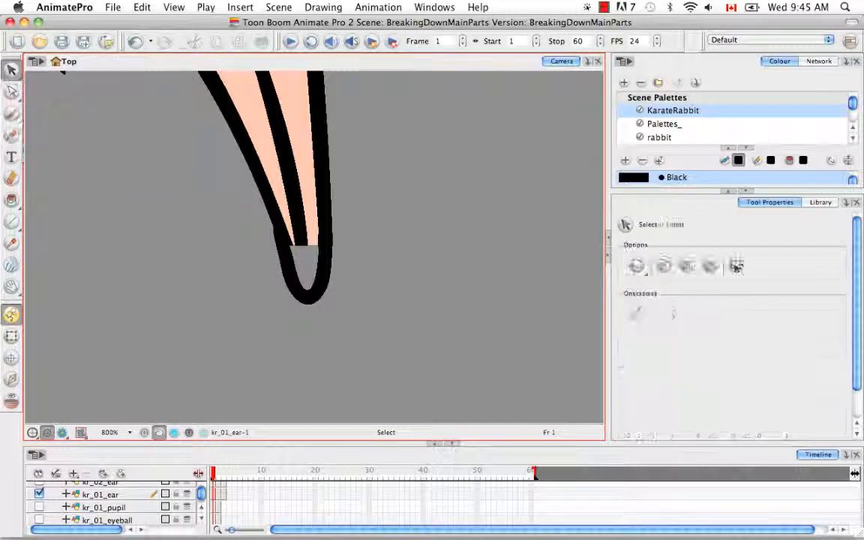
left_click(274, 225)
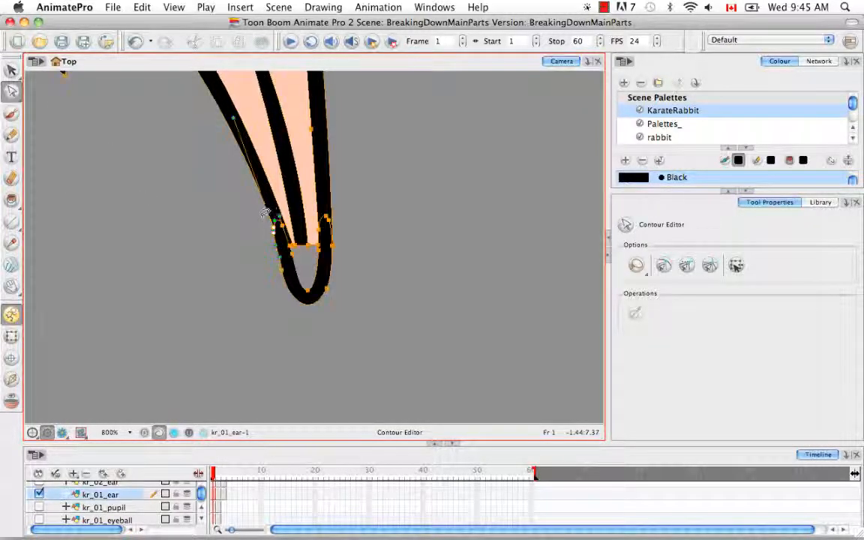
left_click(248, 234)
Recolour the U-shaped brush stroke at the ear's base with the Outline colour from the rabbit palette.
left_click_drag(12, 70, 36, 72)
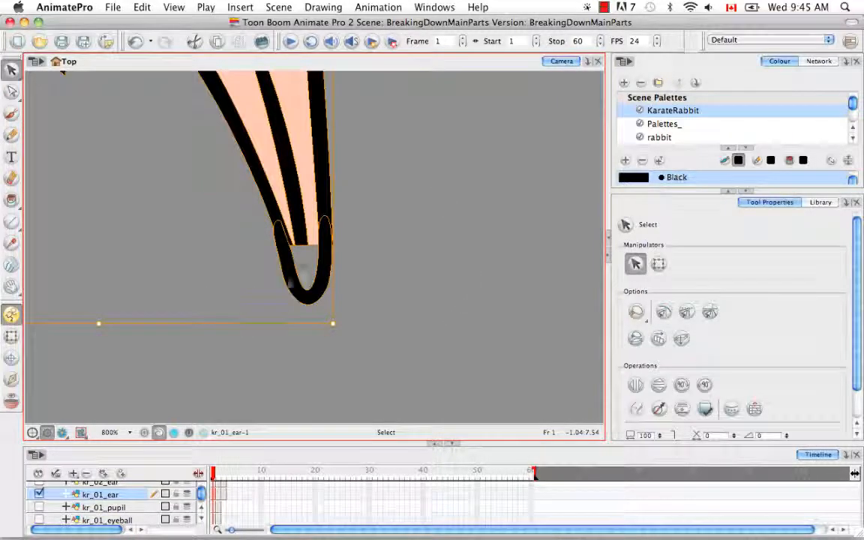
left_click(659, 137)
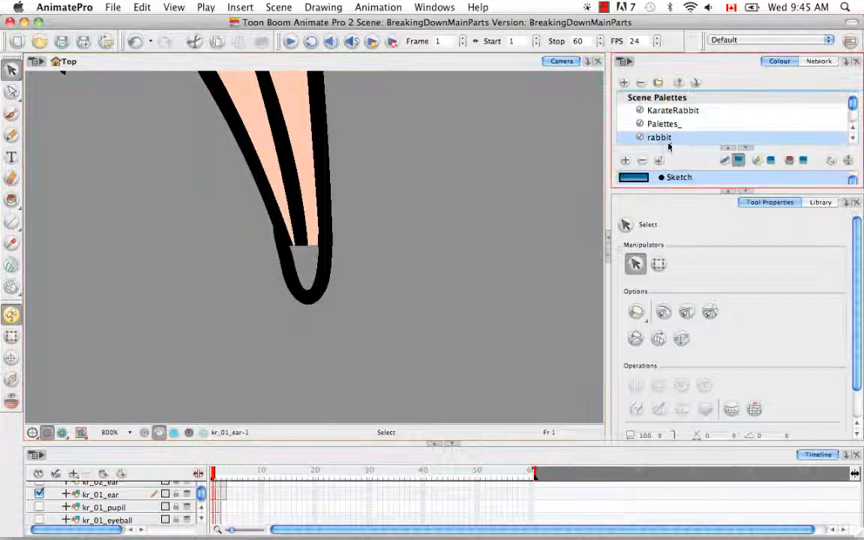
left_click(726, 149)
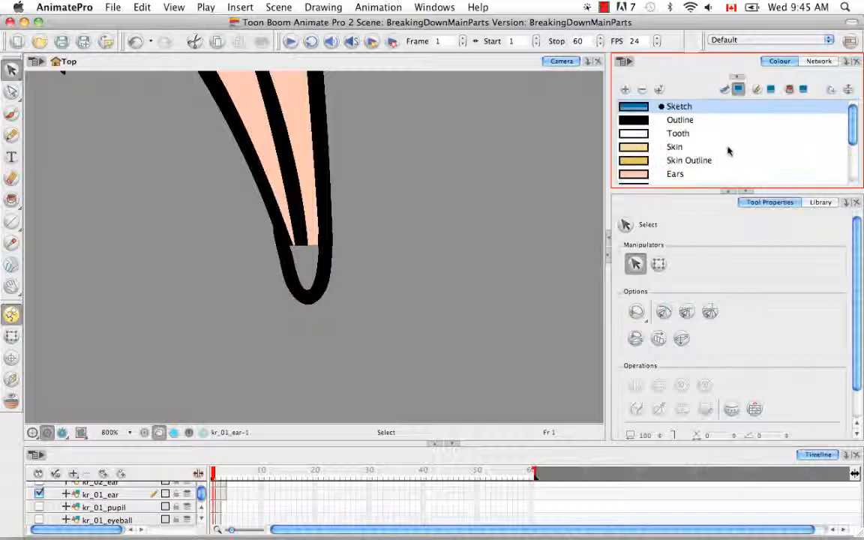
left_click(274, 285)
left_click(633, 122)
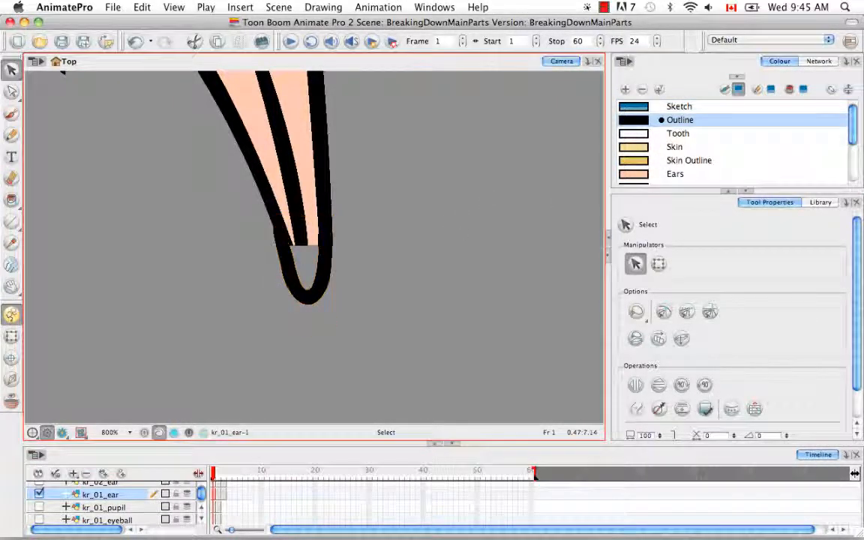
Select the entire ear artwork and flatten it so the recoloured base stroke merges with the outline.
left_click(234, 98)
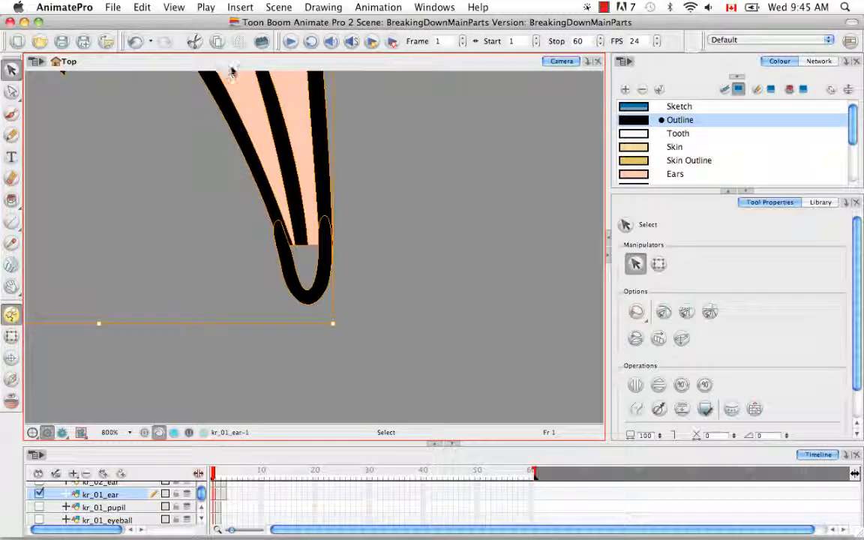
left_click(323, 7)
mouse_move(343, 78)
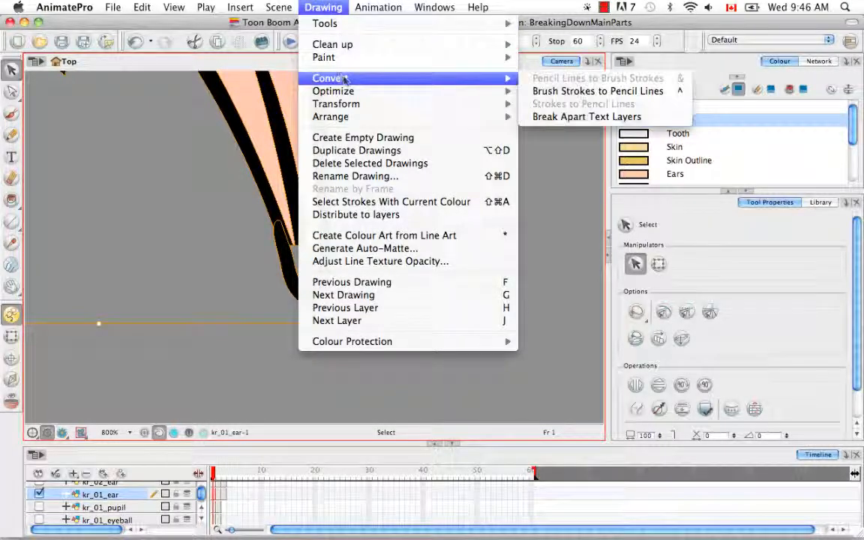
left_click(578, 92)
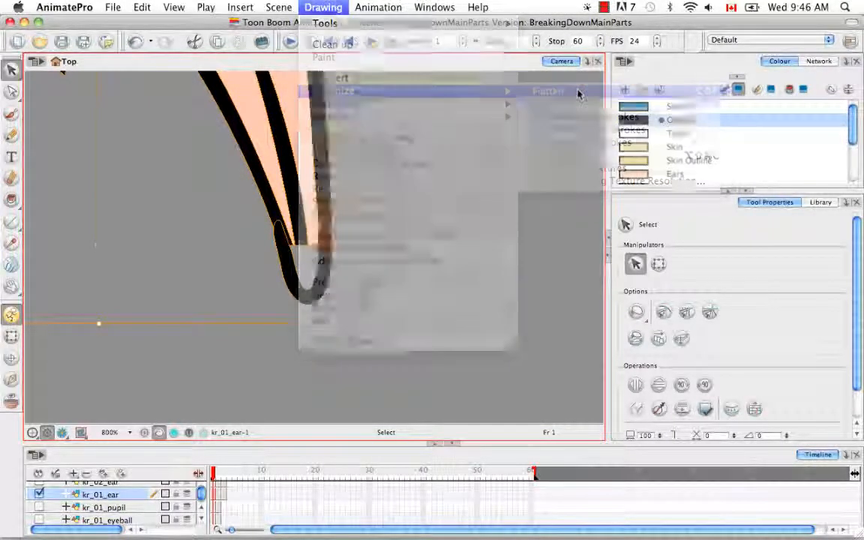
left_click(347, 270)
left_click(330, 282)
left_click(338, 216)
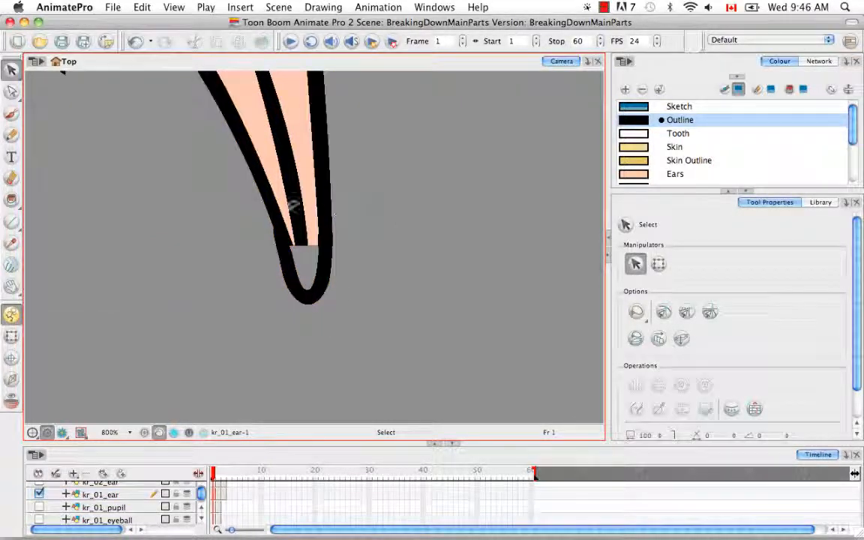
Delete the protruding contour point on the ear's right outer edge with the Contour Editor.
left_click(12, 91)
left_click(67, 90)
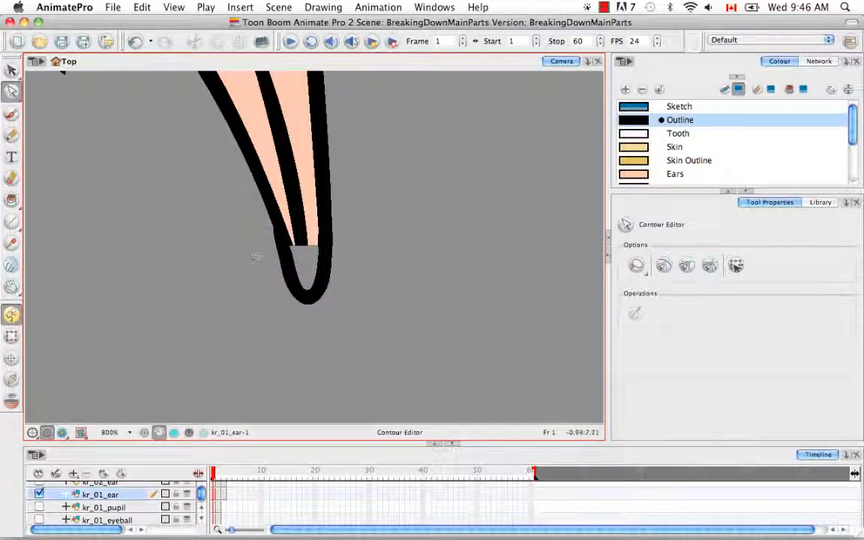
key("super+equal")
key("space")
left_click_drag(341, 211, 366, 276)
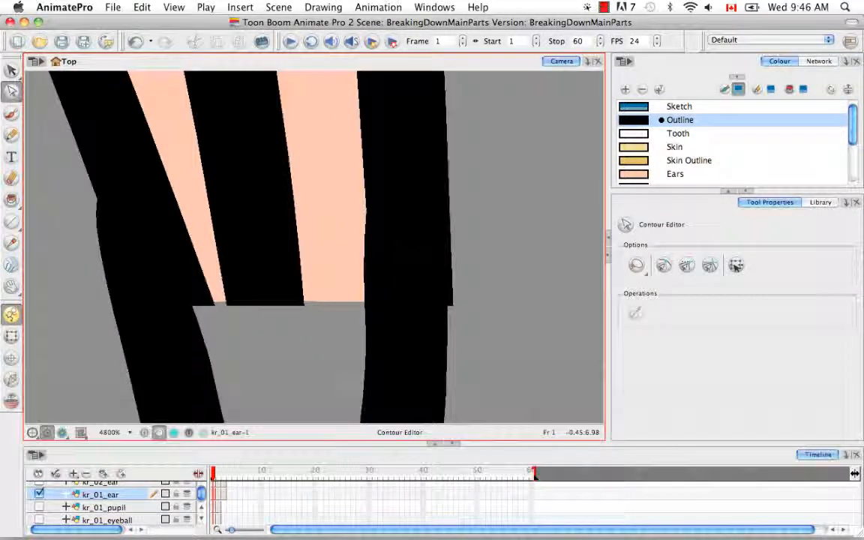
left_click(453, 306)
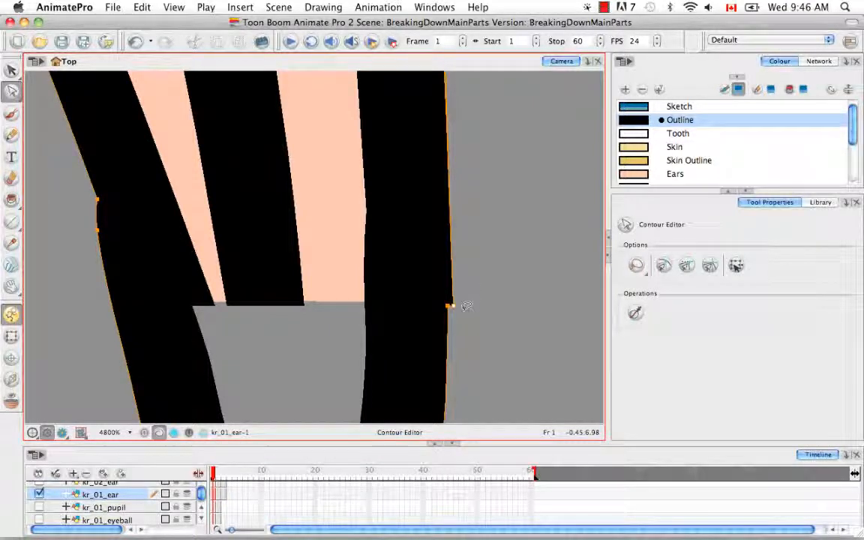
key("BackSpace")
Delete the extra contour point at the bump on the ear's left outer edge.
key("space")
mouse_move(305, 270)
left_mouse_down()
mouse_move(315, 260)
mouse_move(375, 263)
left_mouse_up()
left_click_drag(133, 157, 159, 159)
left_click_drag(170, 197, 160, 198)
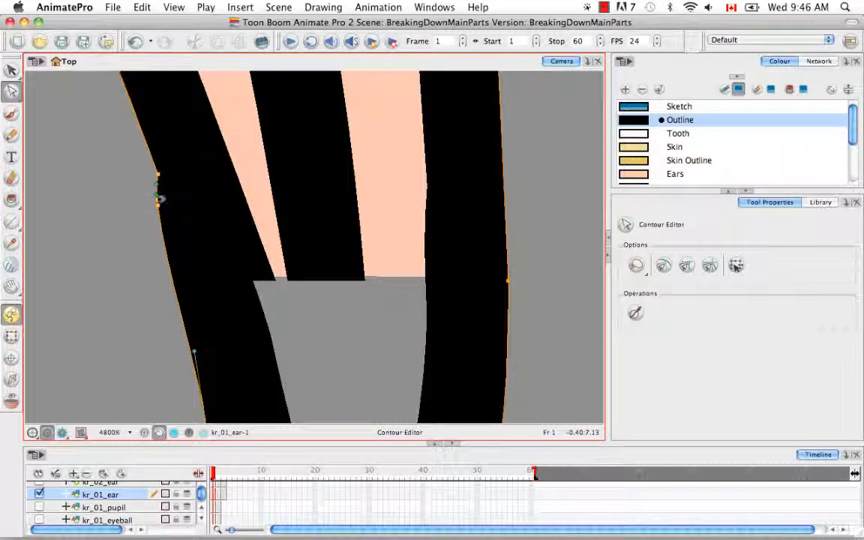
key("BackSpace")
Smooth the ear's left outer contour into the rounded base by adjusting its remaining points and curve handles.
key("super+minus")
key("super+minus")
key("super+minus")
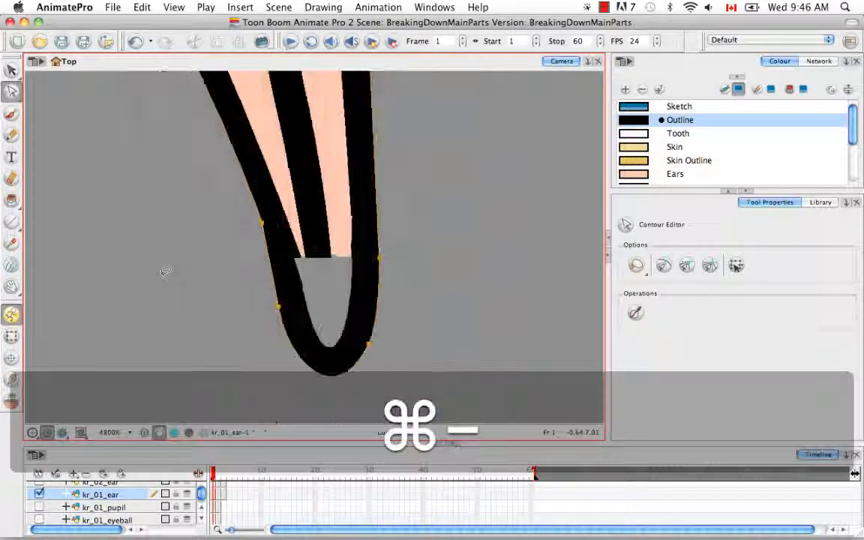
left_click_drag(241, 199, 262, 227)
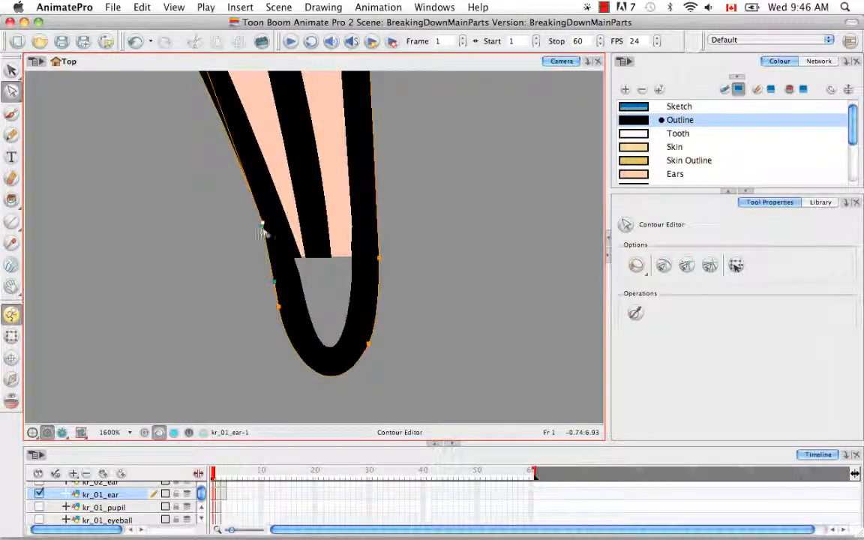
left_click(264, 282)
left_click(279, 306)
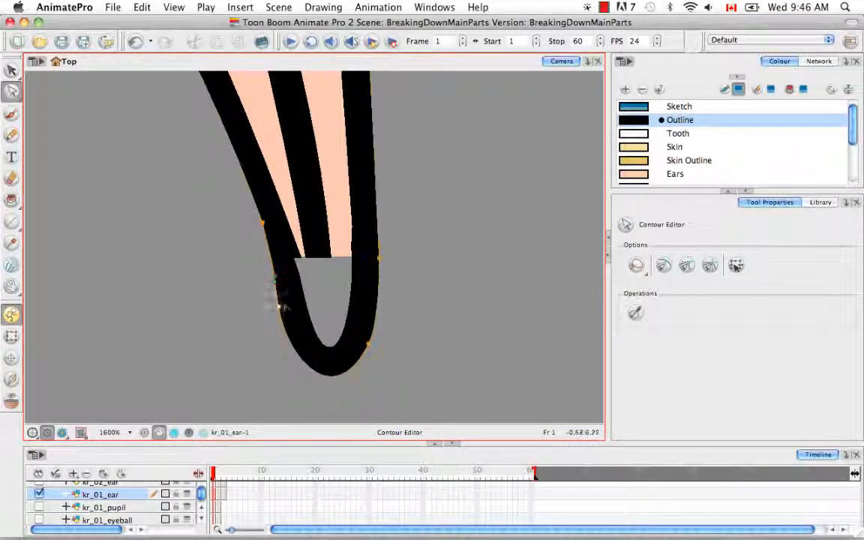
left_click(277, 327)
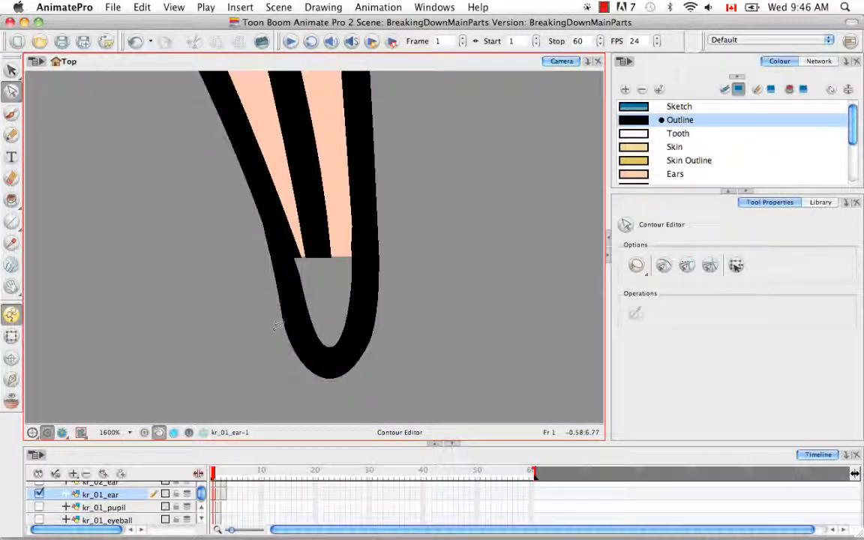
Delete the surplus contour points at the left inner corner where the ear's pink fill meets the base.
left_click(300, 257)
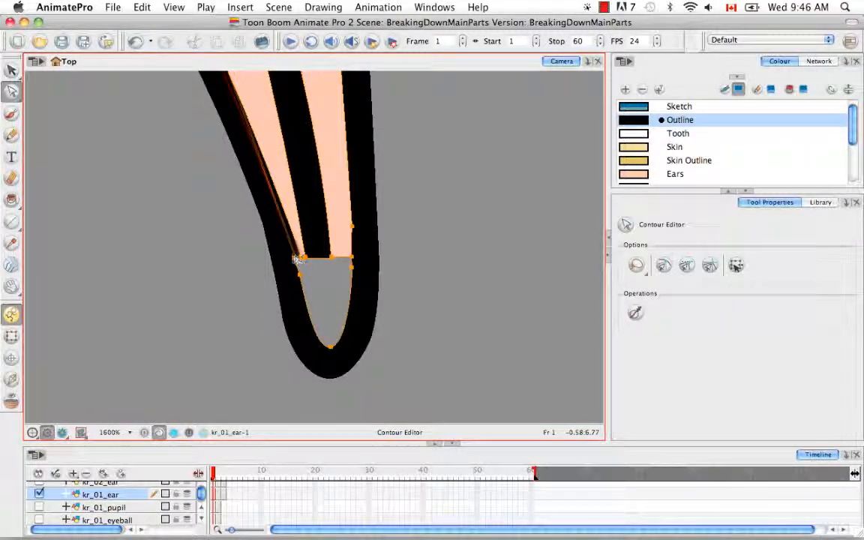
key("super+equal")
key("super+equal")
key("super+equal")
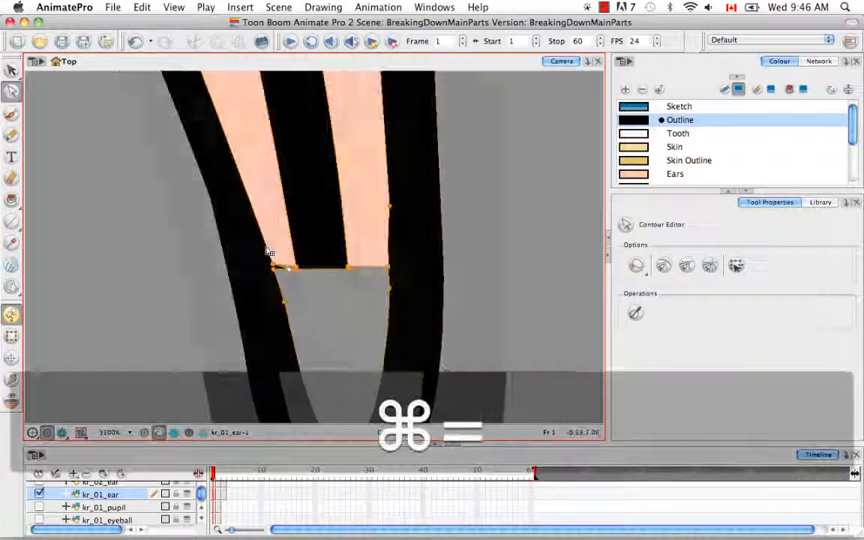
key("BackSpace")
key("BackSpace")
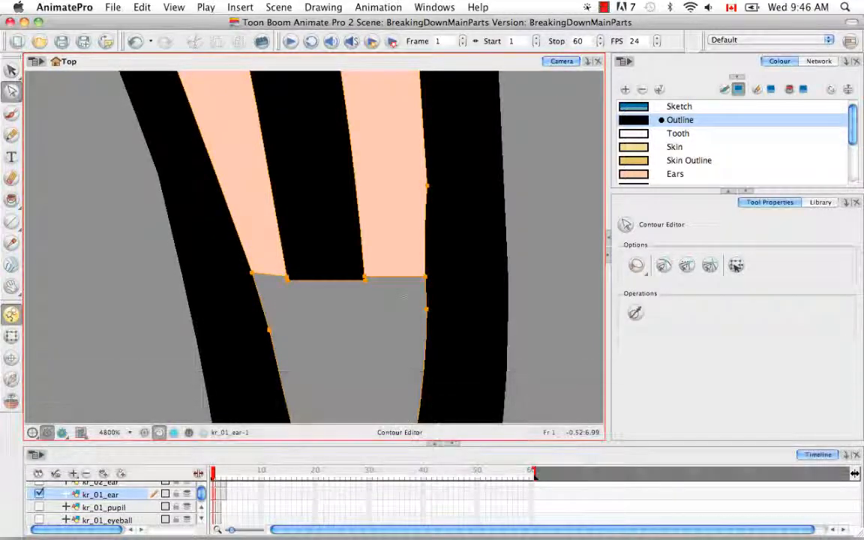
Fill the empty gap inside the ear's rounded base with the Ears colour using the Paint tool.
key("super+minus")
key("super+minus")
key("super+minus")
key("super+minus")
key("super+minus")
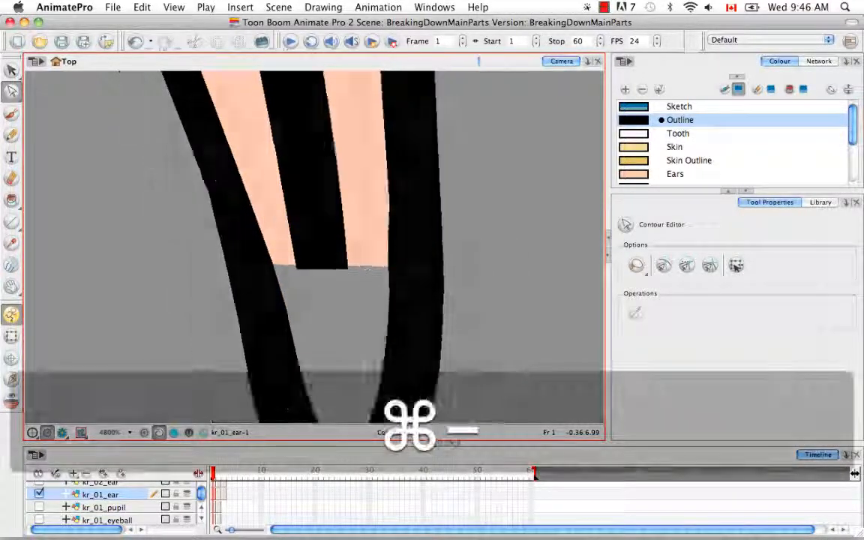
key("space")
left_click(635, 176)
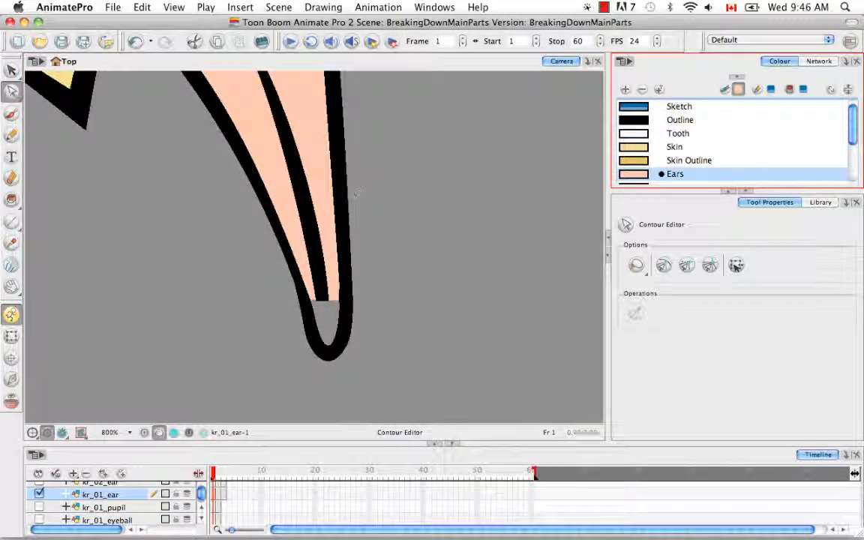
left_click(16, 200)
left_click(75, 215)
left_click(332, 315)
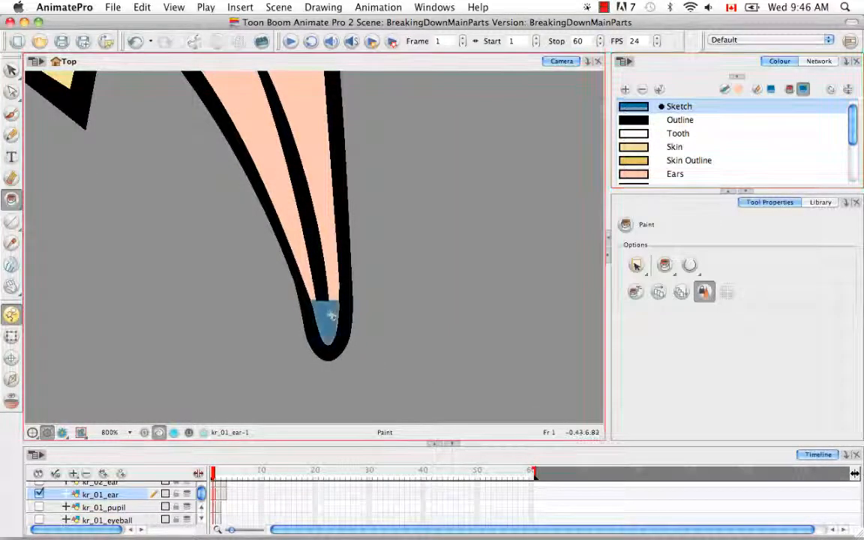
key("super+z")
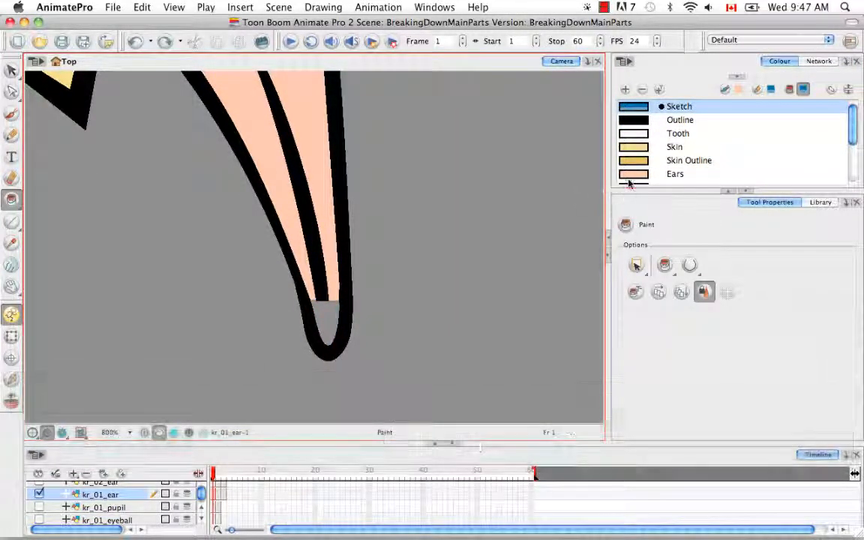
left_click(328, 319)
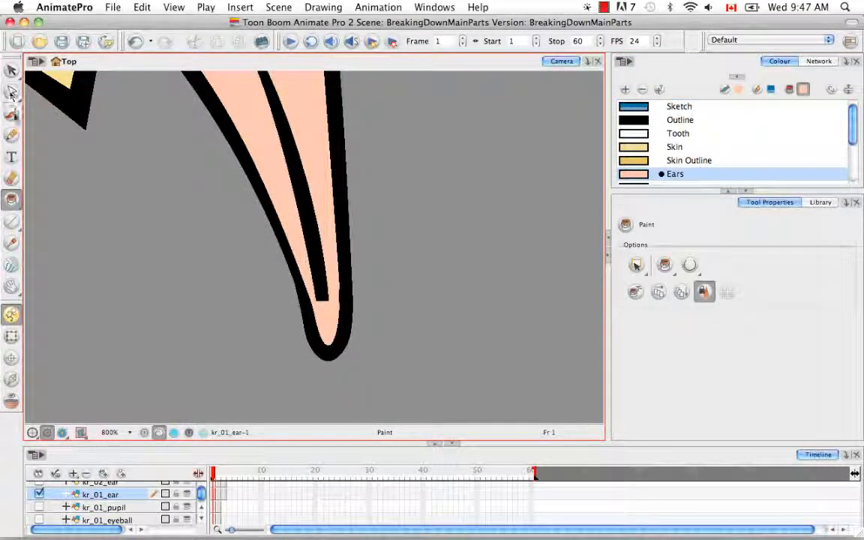
Extend the ear's inner black line down to the rounded tip with the Brush tool in the Outline colour.
left_click(11, 112)
left_click(679, 120)
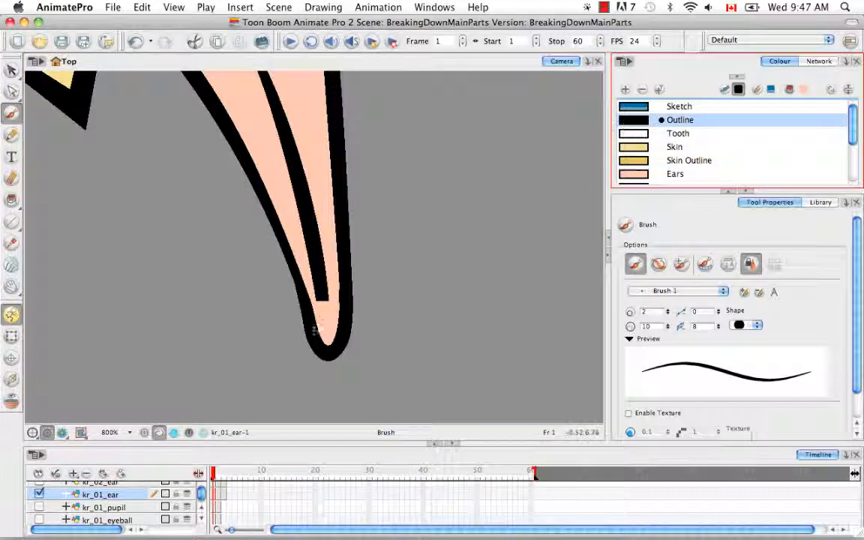
left_click_drag(321, 297, 327, 357)
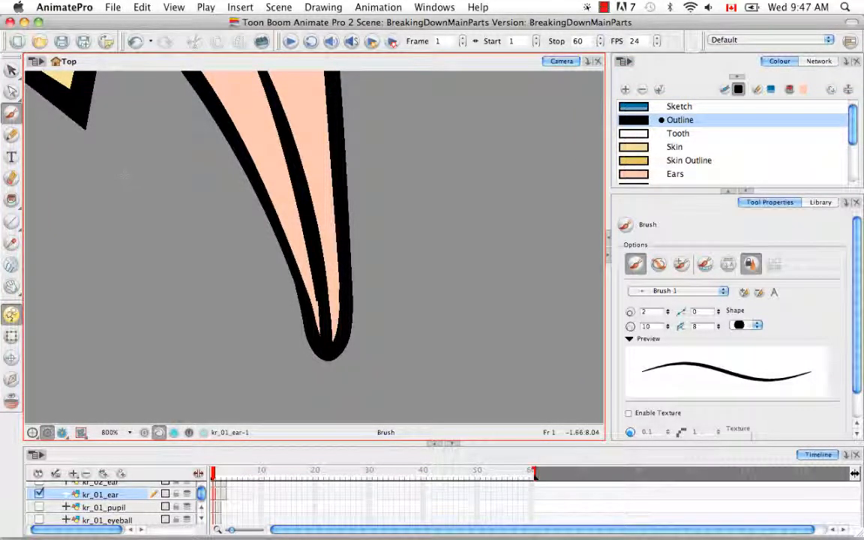
Select all of the ear's artwork with the Select tool and flatten its overlapping brush strokes.
left_click(11, 70)
left_click(45, 71)
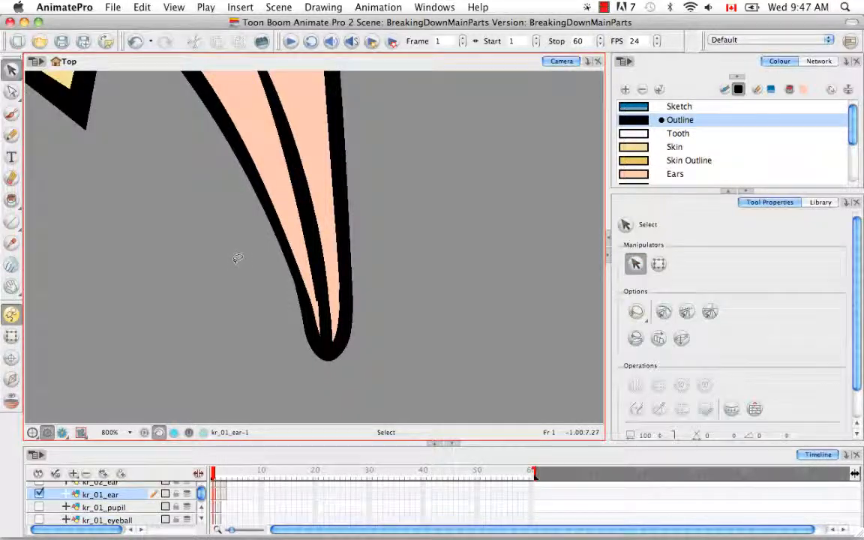
left_click_drag(303, 230, 290, 208)
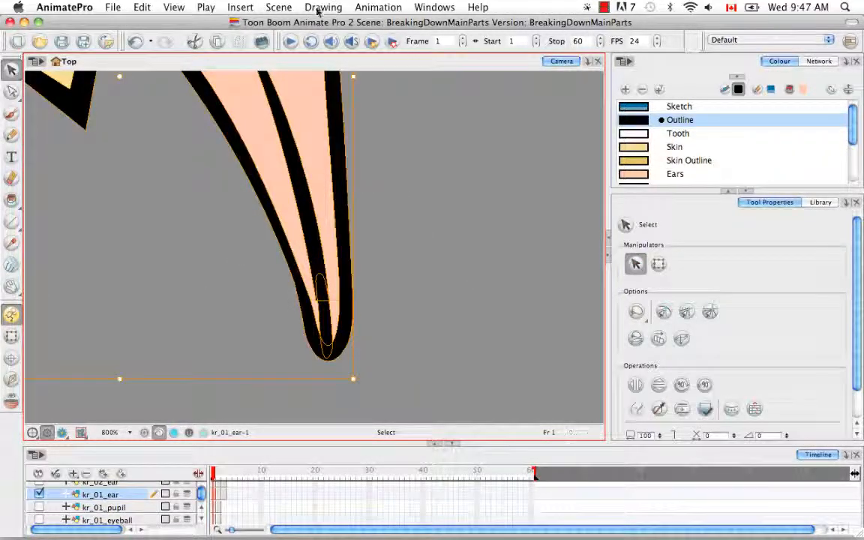
left_click(319, 10)
mouse_move(347, 90)
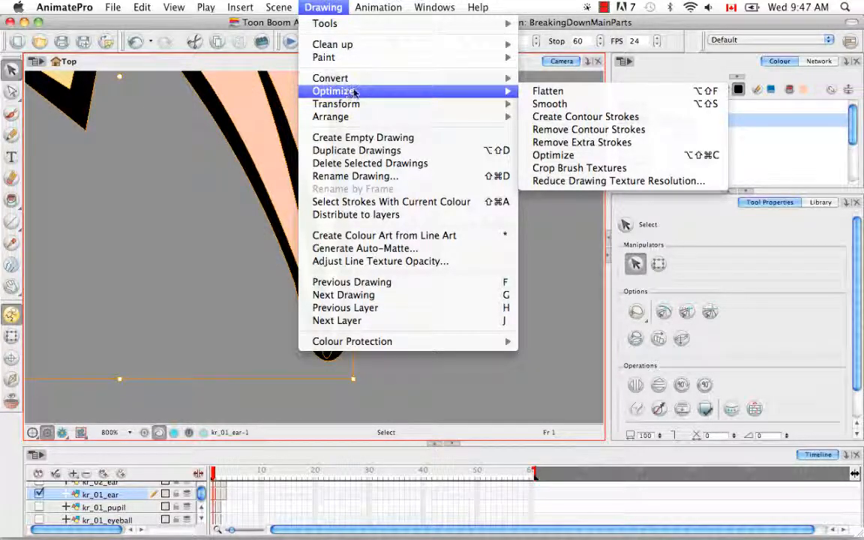
left_click(235, 194)
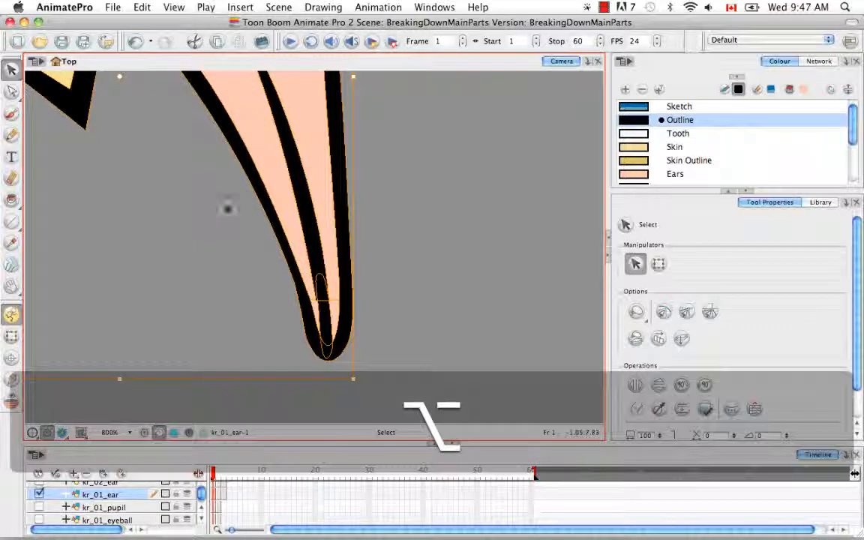
key("alt+shift+f")
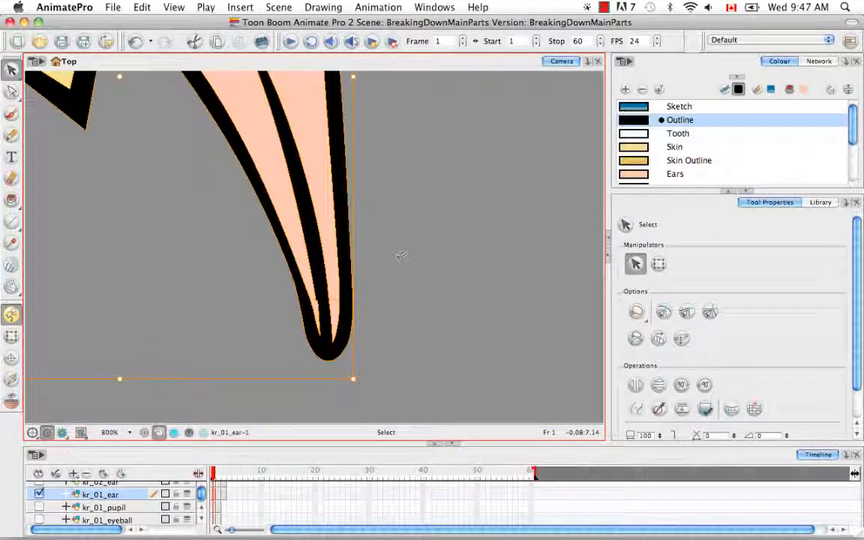
Remove the extra strokes from the selected ear drawing.
left_click(323, 7)
mouse_move(359, 91)
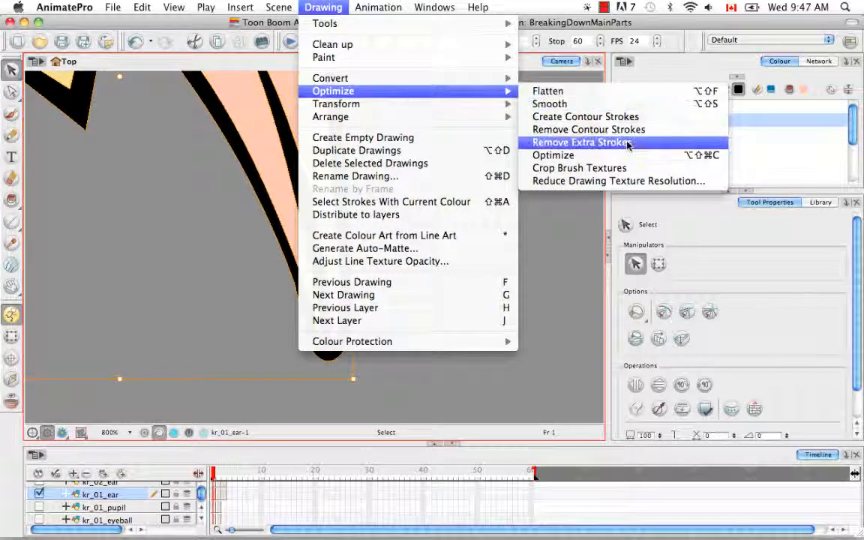
left_click(585, 143)
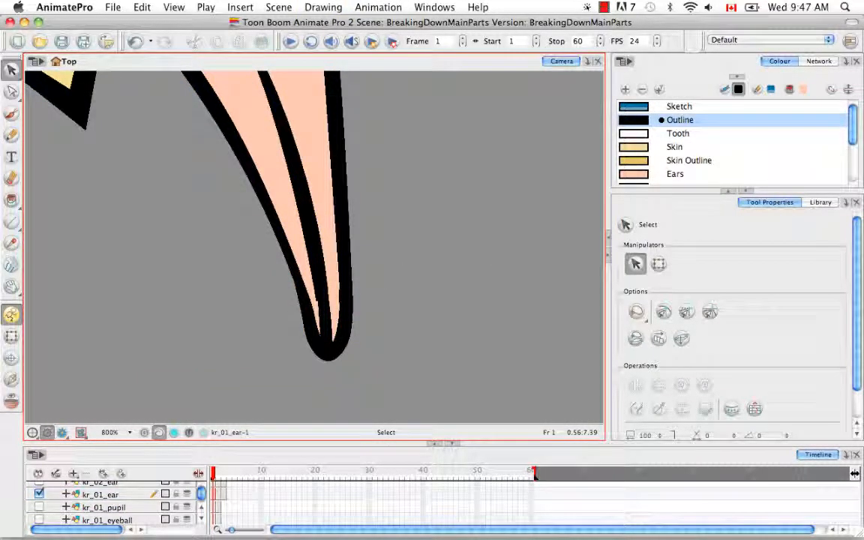
Delete the contour point causing the notch on the left edge of the ear's inner black line with the Contour Editor.
key("super+equal")
key("super+equal")
key("space")
left_click_drag(335, 367, 325, 116)
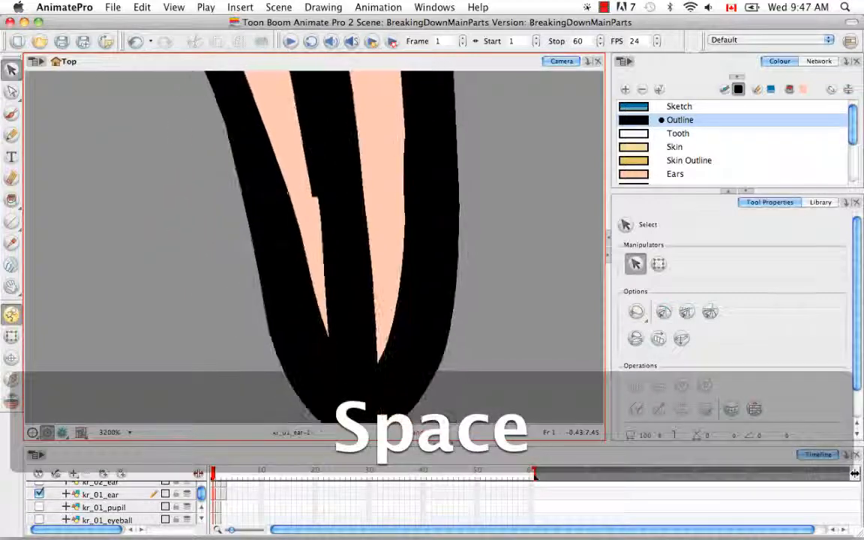
left_click_drag(11, 91, 88, 88)
left_click(321, 173)
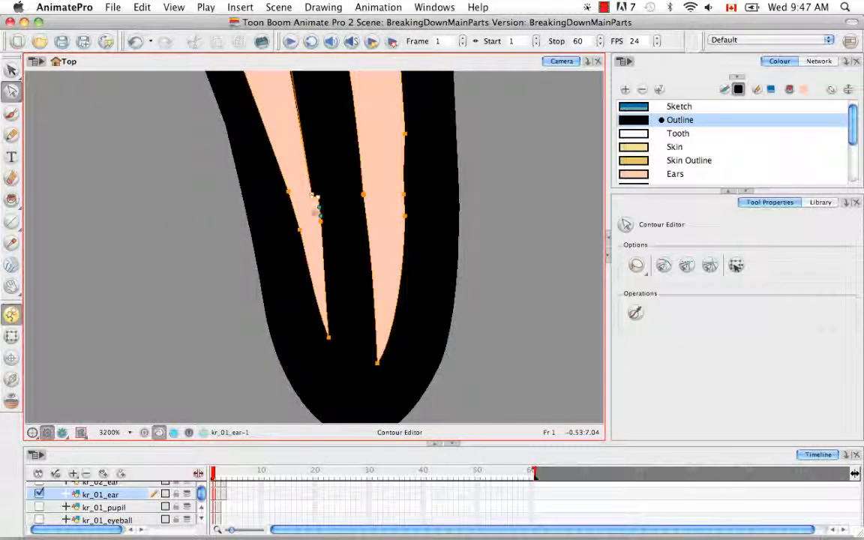
left_click(315, 193)
key("BackSpace")
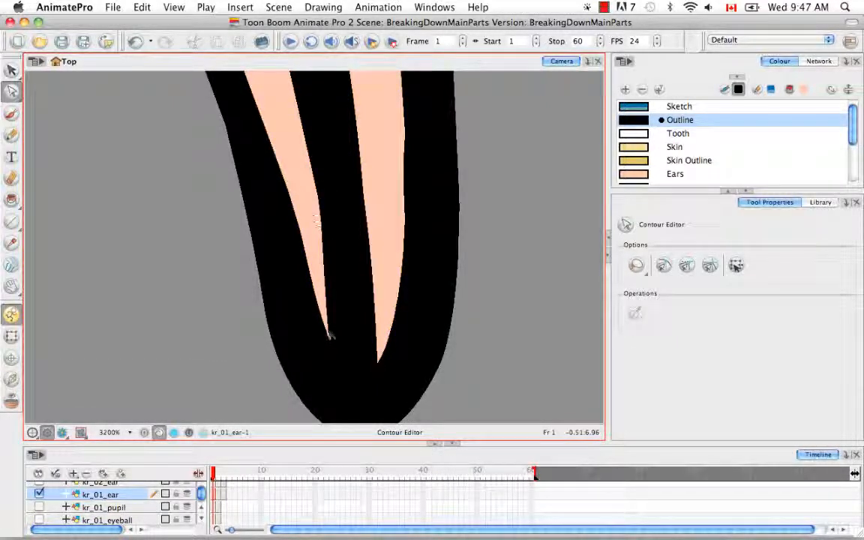
Extend the left pink area's pointed tip further down and delete the surplus contour points on both its edges.
left_click_drag(330, 339, 340, 360)
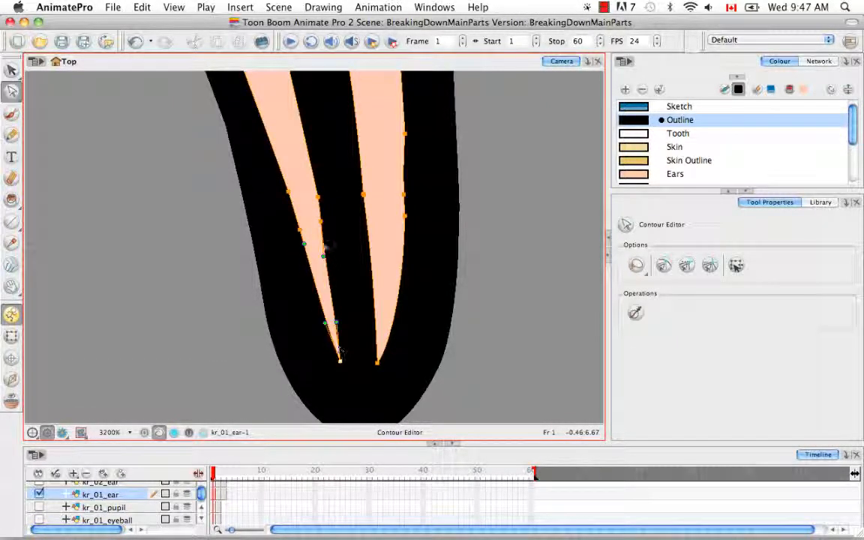
left_click_drag(330, 197, 336, 203)
key("BackSpace")
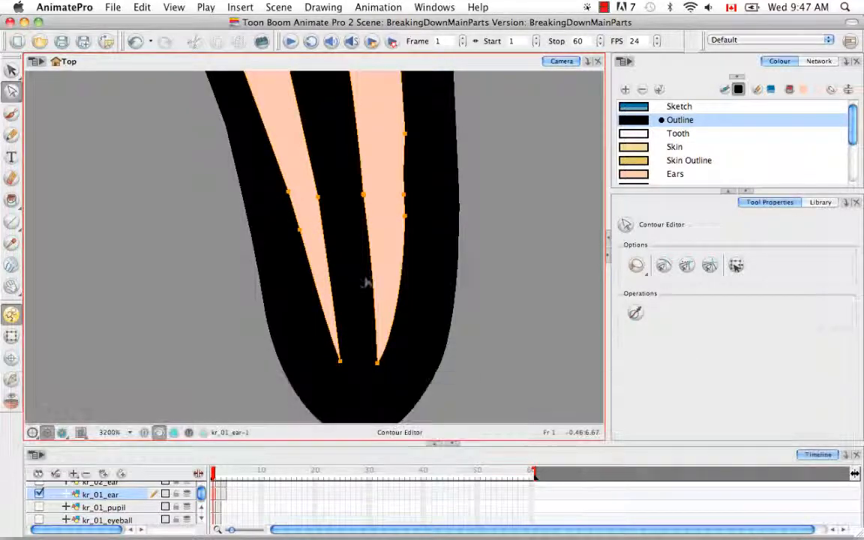
left_click_drag(308, 234, 303, 222)
key("BackSpace")
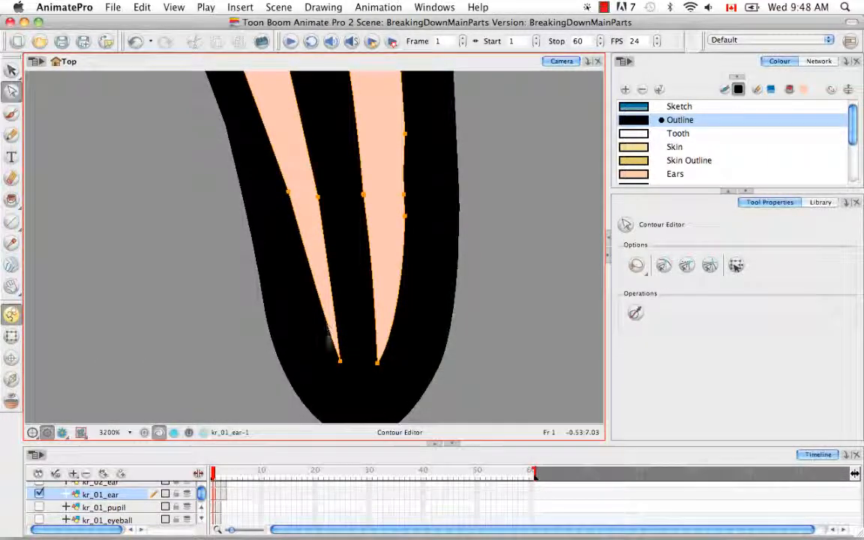
Curve the left pink area's outer edge toward the ear's rounded tip by reshaping its contour handles.
left_click(327, 331)
left_click_drag(298, 334, 290, 327)
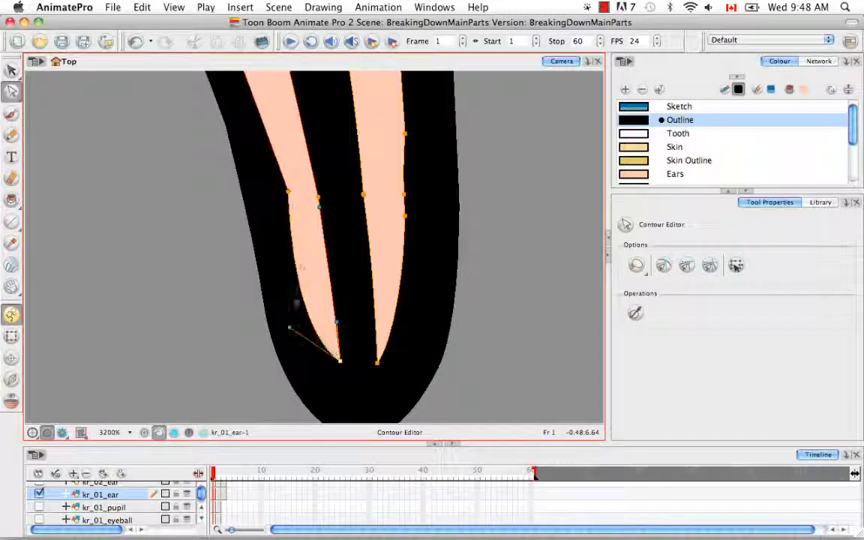
key("cmd+z")
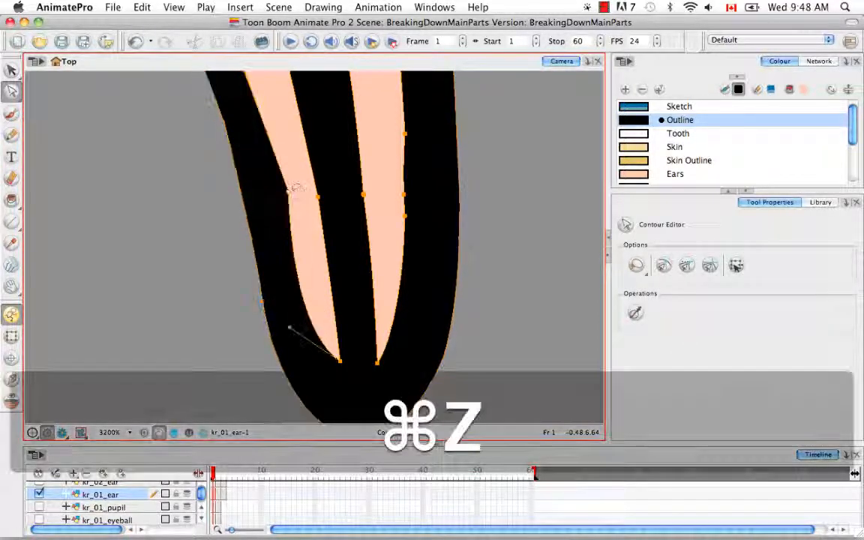
key("space")
left_click_drag(293, 152, 264, 250)
key("super+minus")
key("super+minus")
key("space")
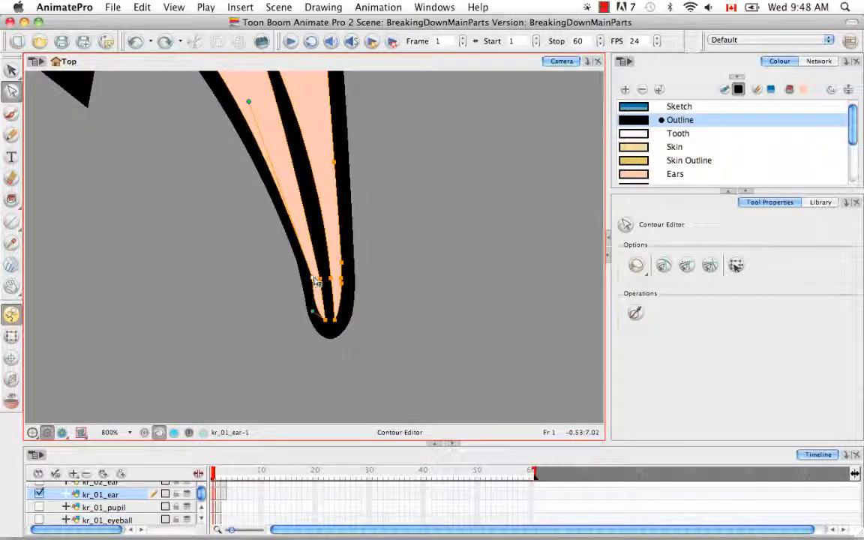
key("alt")
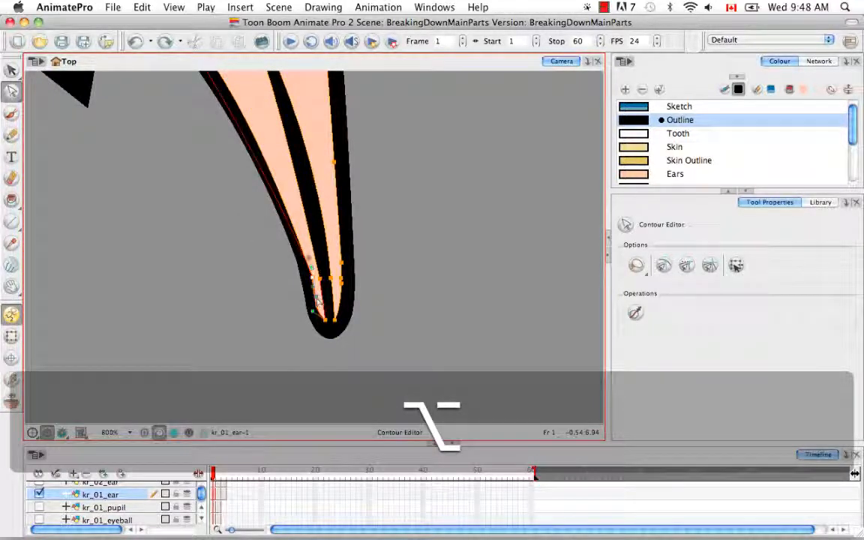
left_click_drag(317, 301, 320, 300)
left_click_drag(308, 254, 281, 175)
left_click(381, 239)
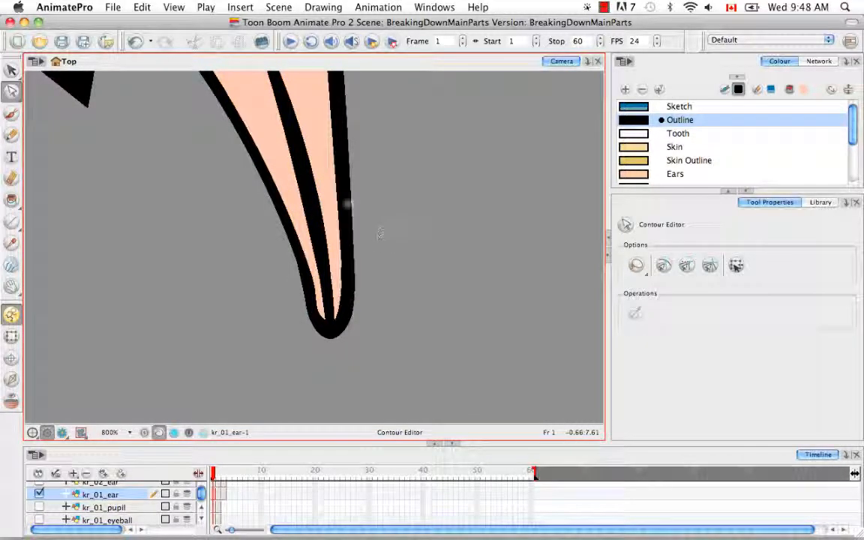
Refine the curve handle at the left pink area's tip so its edge follows the ear's rounded base.
key("super+equal")
key("super+minus")
key("super+minus")
key("super+minus")
key("super+minus")
key("super+minus")
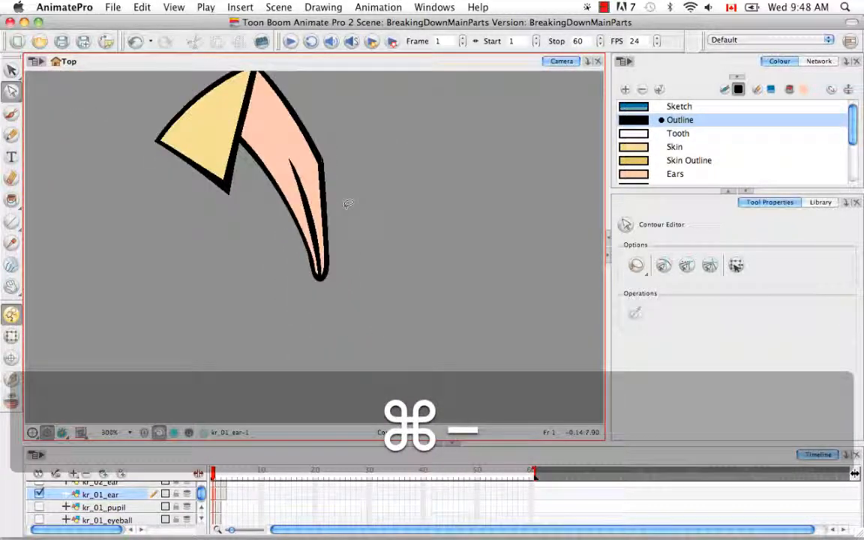
key("super+equal")
key("super+equal")
key("super+equal")
key("super+equal")
key("super+equal")
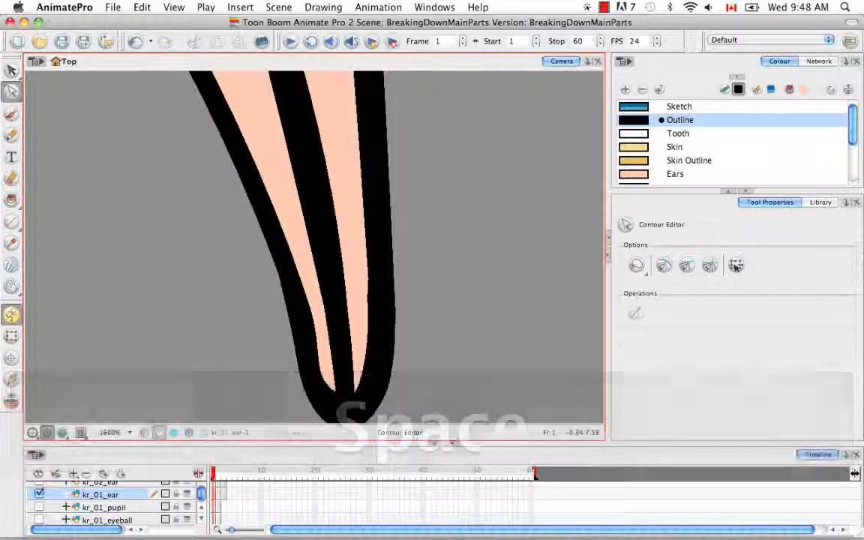
left_click_drag(347, 200, 335, 129)
left_click(309, 219)
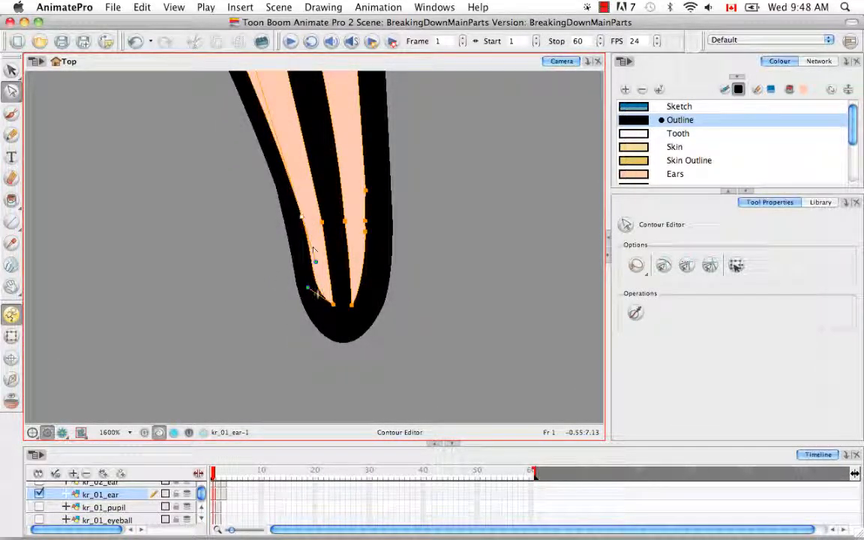
left_click_drag(310, 292, 337, 308)
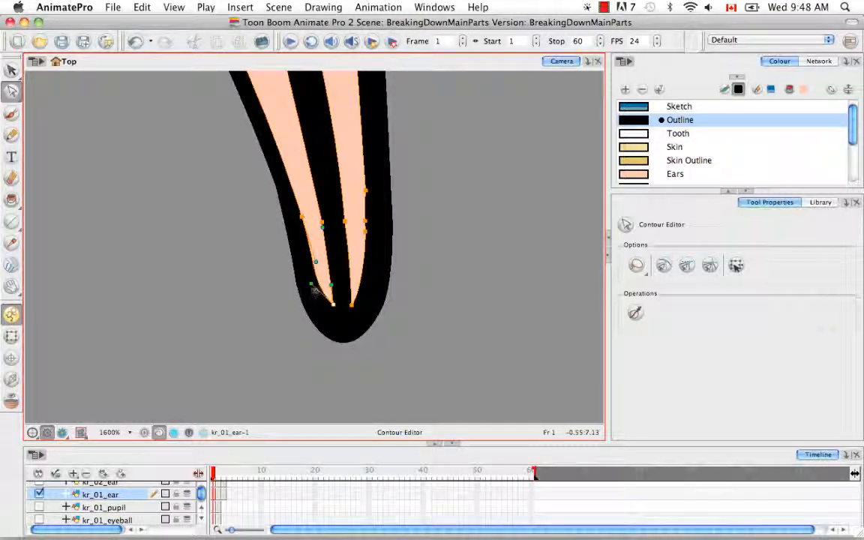
left_click(272, 255)
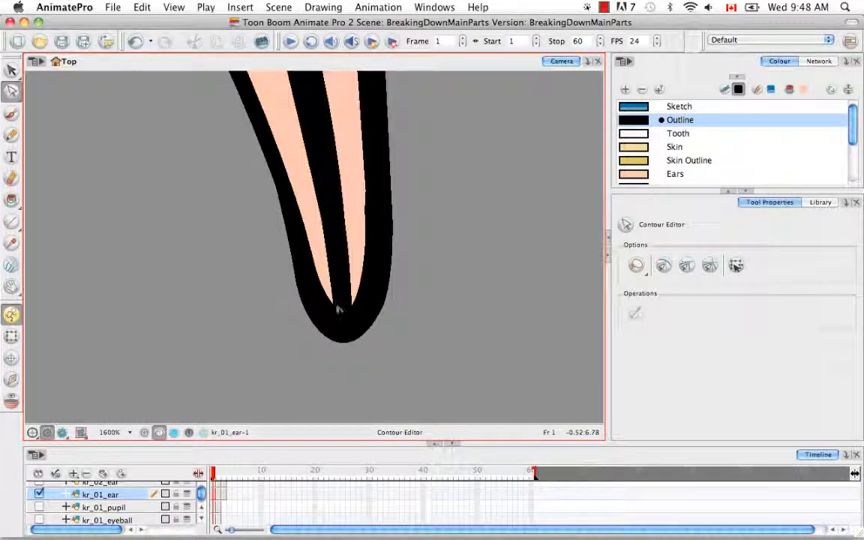
Adjust the long curve handle on the left pink area's outer edge to even out the black outline's thickness.
key("space")
left_click_drag(293, 204, 311, 316)
left_click_drag(392, 298, 433, 209)
left_click(463, 216)
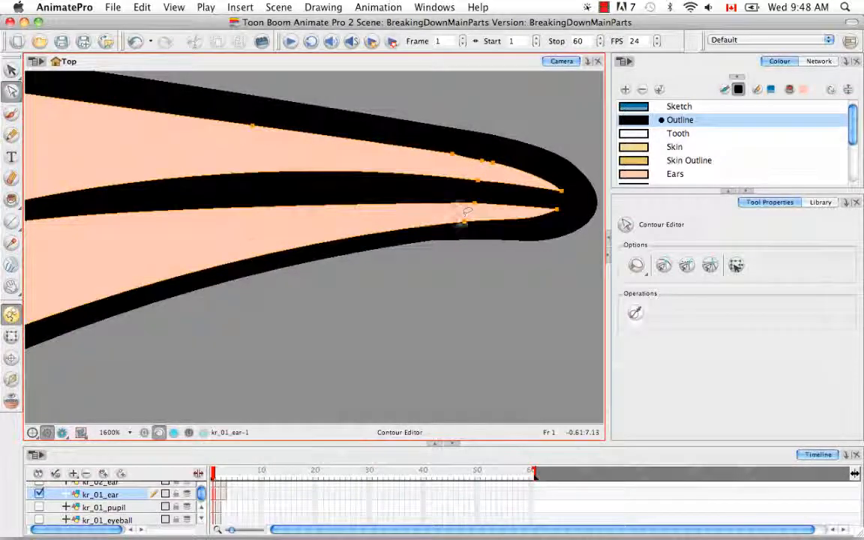
left_click(465, 221)
left_click_drag(251, 243, 229, 235)
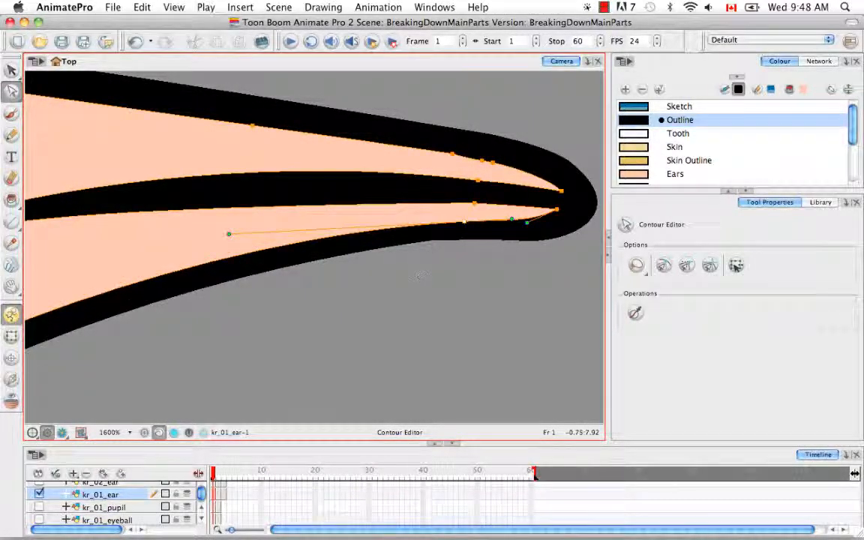
Smooth the inner black line's left edge by adjusting the curve handle of its contour point near the base.
key("space")
left_click_drag(288, 209, 327, 232)
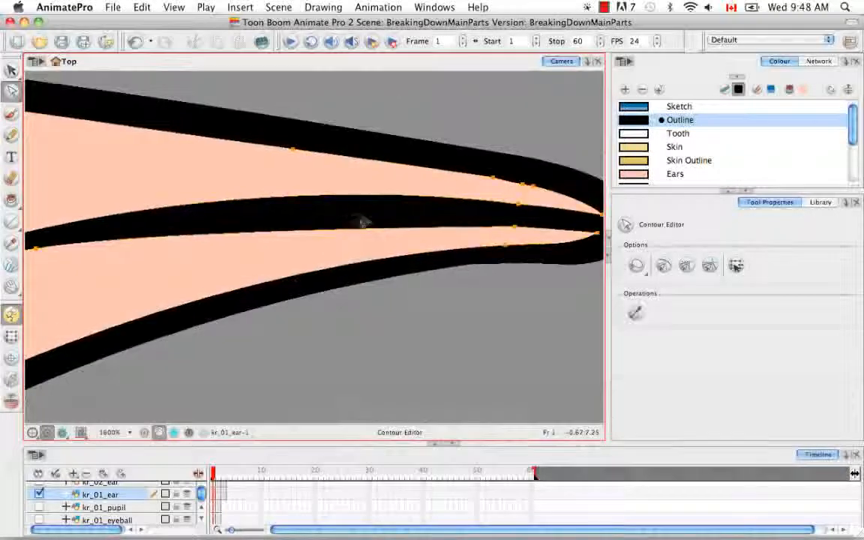
left_click(519, 226)
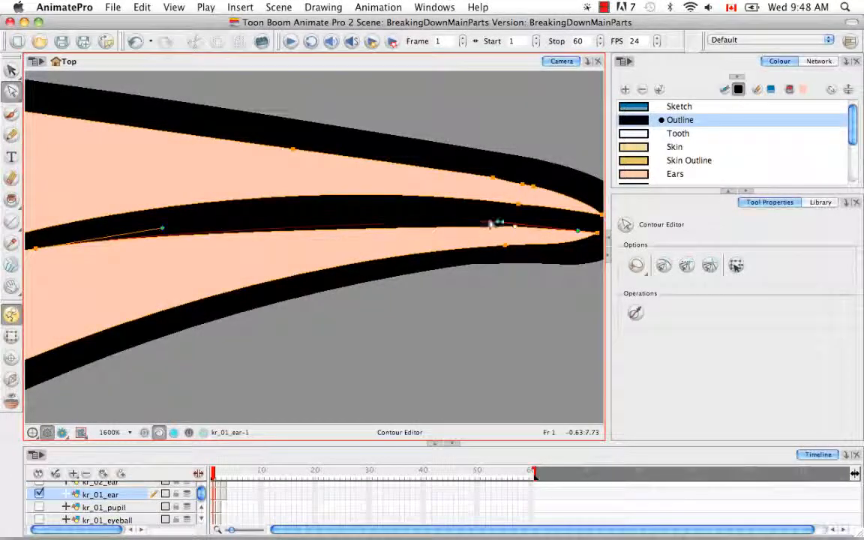
left_click_drag(491, 224, 433, 226)
left_click(387, 313)
left_click(339, 221)
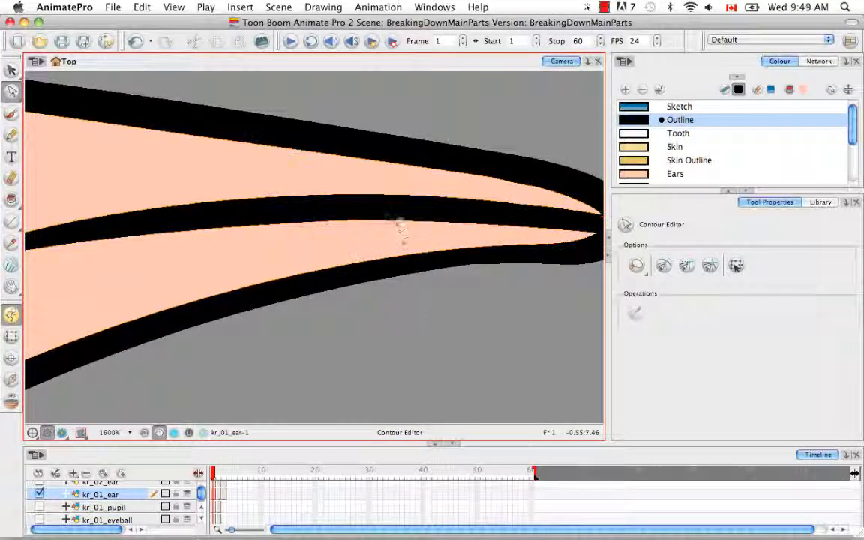
Show all the hidden layers again to display the corrected ear with the rest of the rabbit.
key("shift+m")
key("super+equal")
left_click_drag(384, 202, 297, 255)
key("super+equal")
key("super+equal")
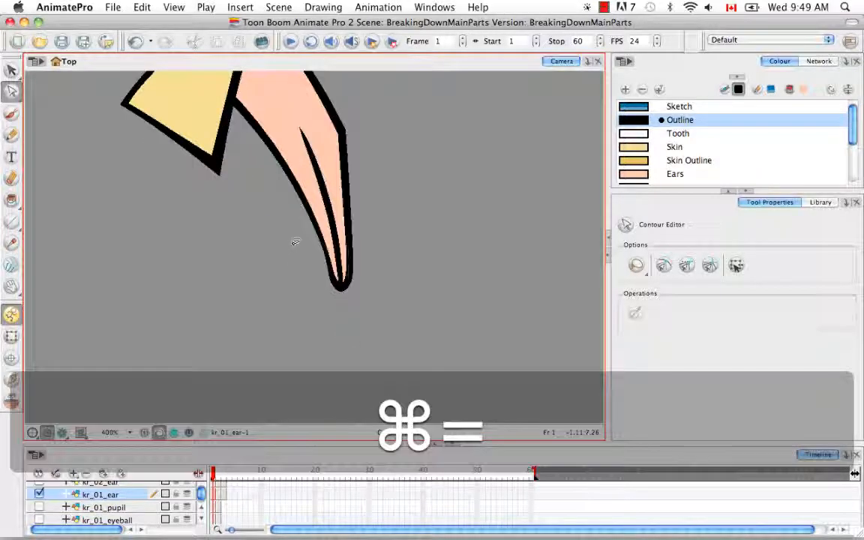
left_click_drag(357, 199, 342, 223)
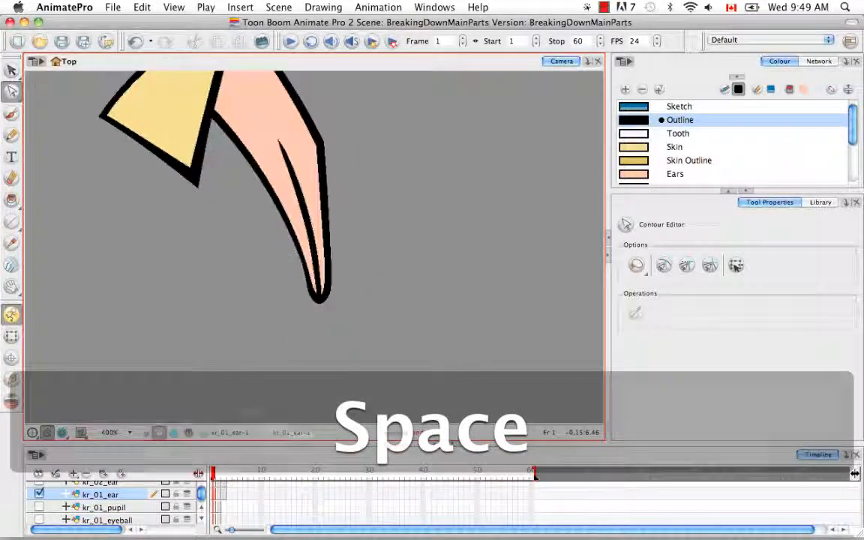
left_click(39, 474)
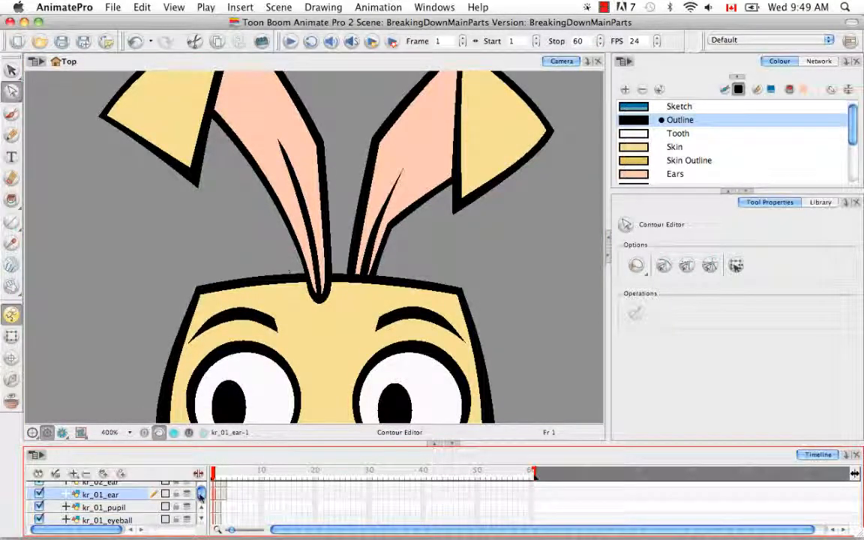
Enlarge the Timeline area to show more of the rabbit's layers at once and browse the layer list.
mouse_move(201, 497)
left_mouse_down()
mouse_move(202, 504)
mouse_move(201, 490)
left_mouse_up()
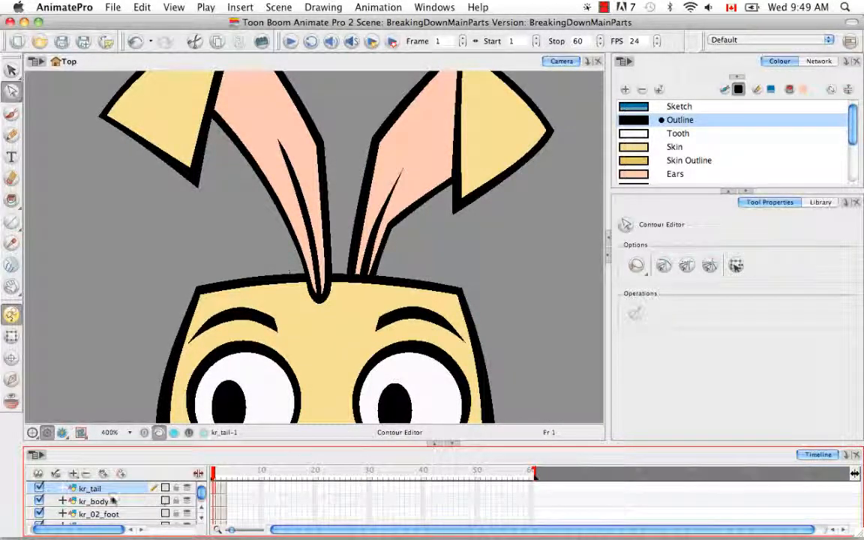
left_click_drag(201, 493, 203, 500)
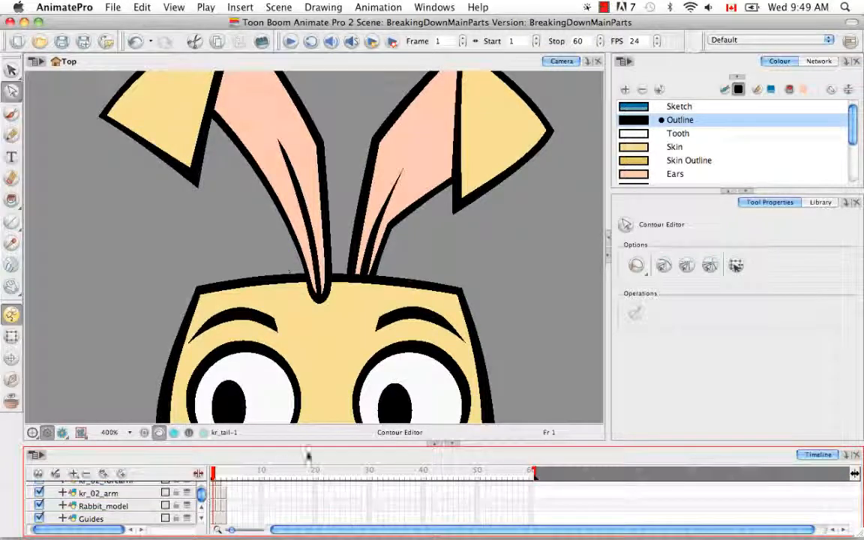
left_click_drag(359, 444, 357, 405)
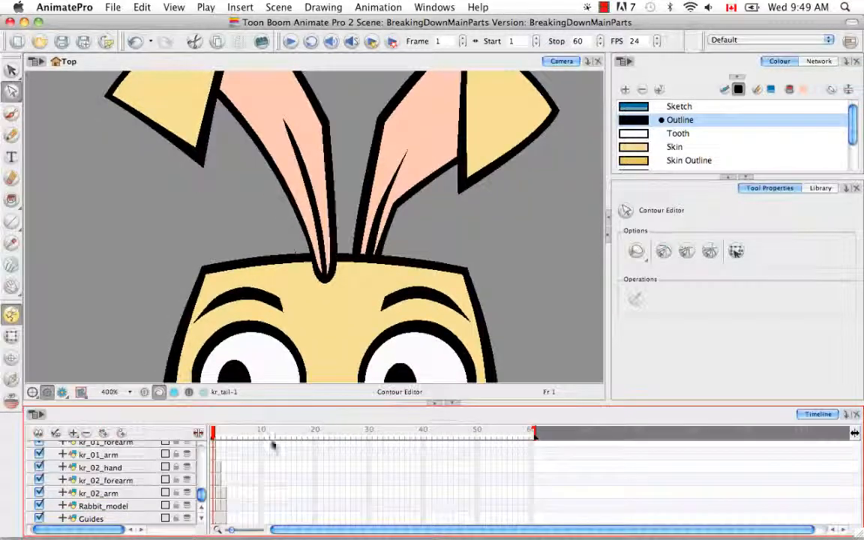
left_click(202, 508)
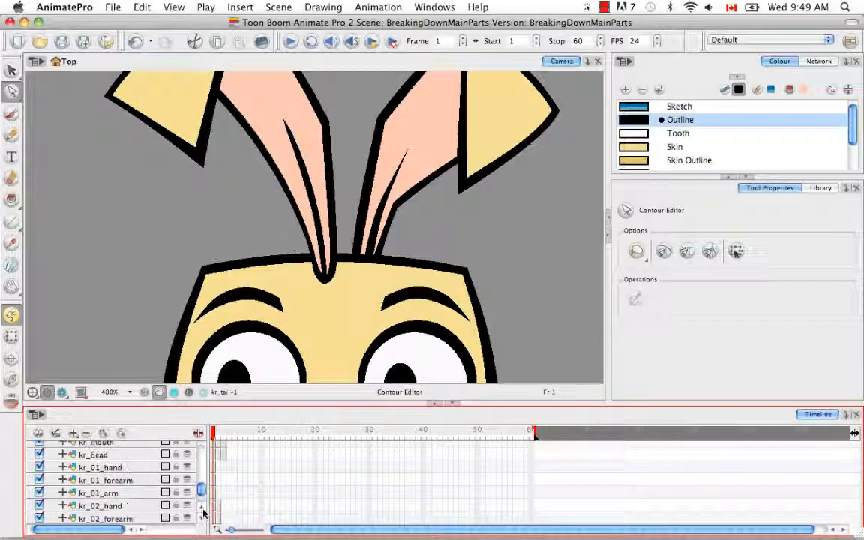
Move the kr_02_ear and kr_01_ear layers together to directly below the kr_head layer in the layer order.
left_click(201, 512)
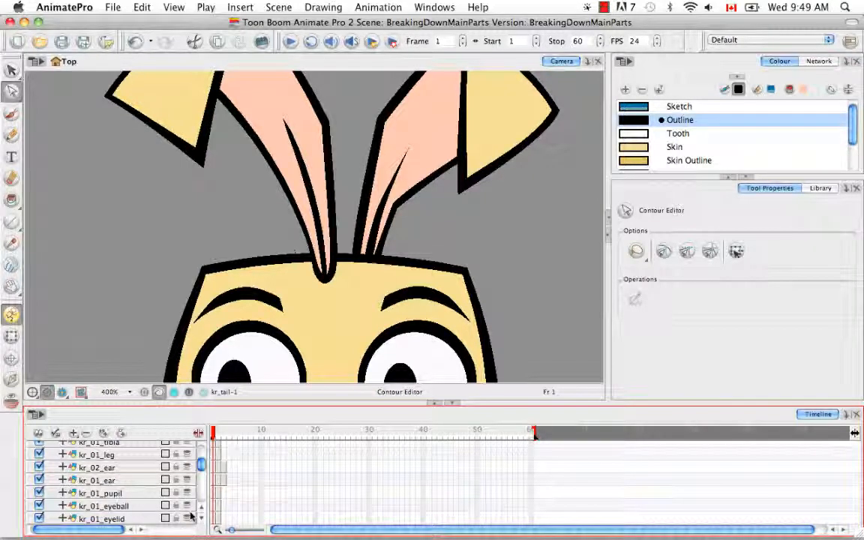
left_click(201, 518)
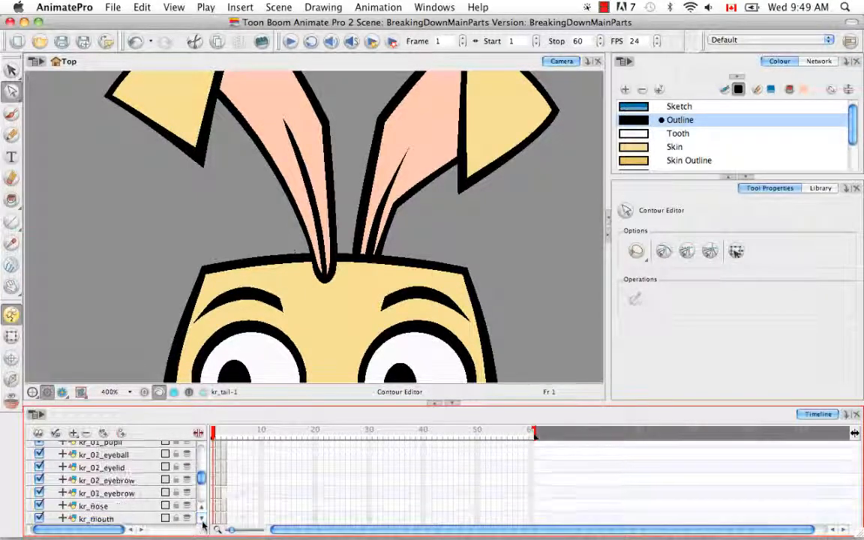
left_click(201, 517)
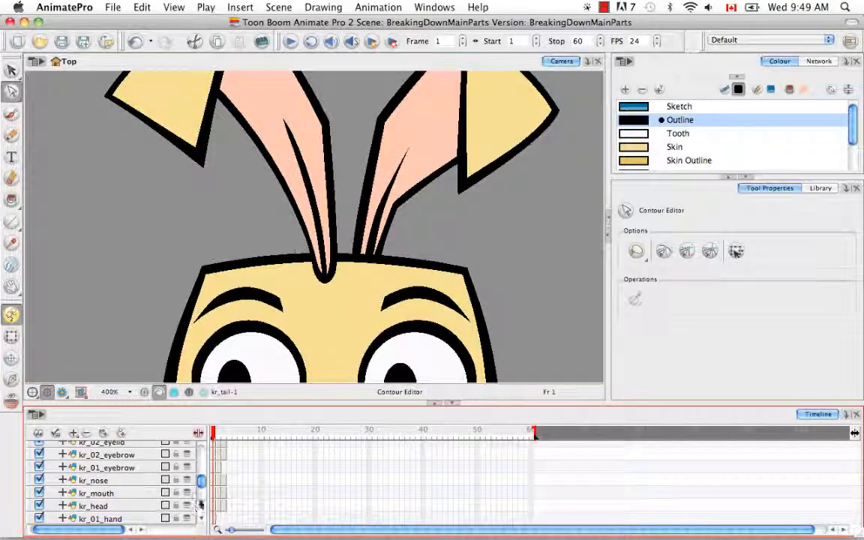
scroll(201, 505, "up", 3)
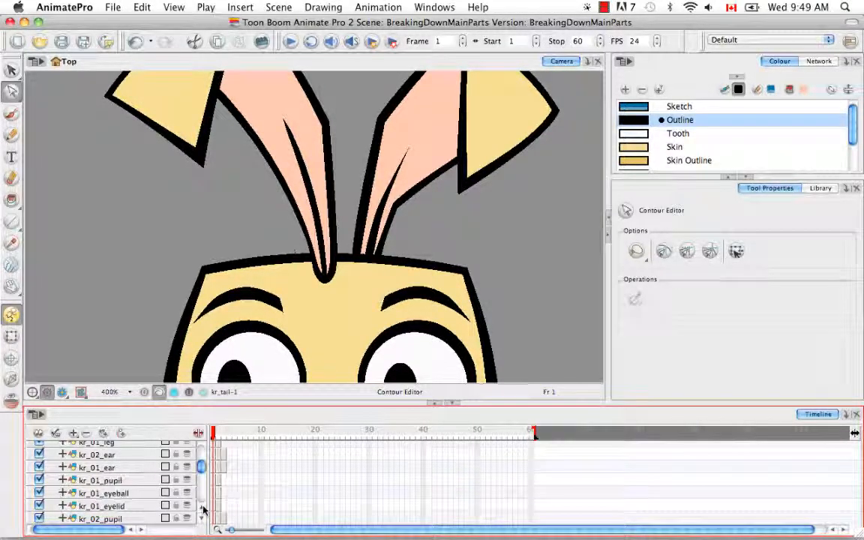
scroll(201, 506, "up", 1)
left_click(123, 468)
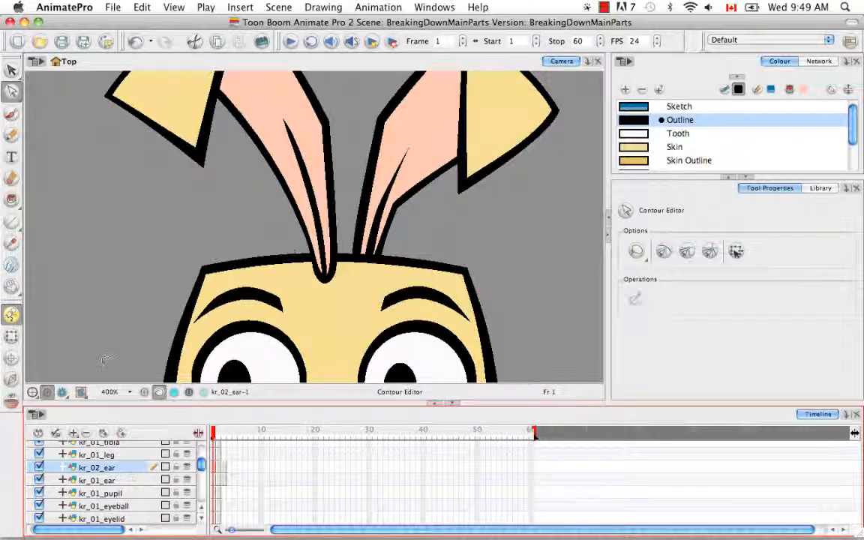
left_click(137, 482, "shift")
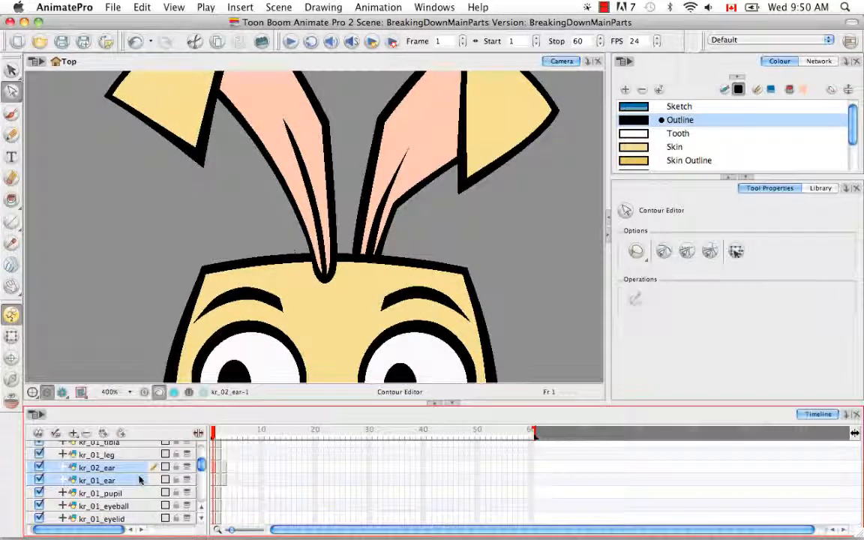
scroll(143, 521, "down", 1)
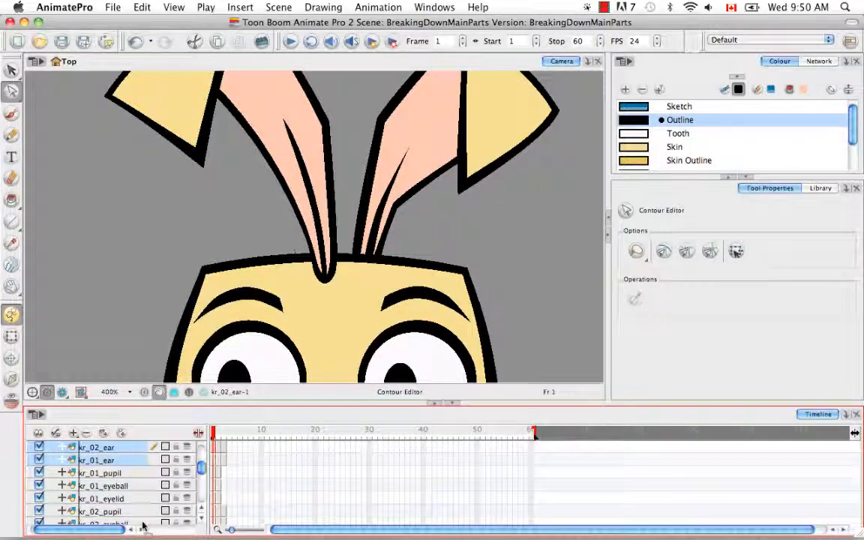
scroll(141, 511, "down", 3)
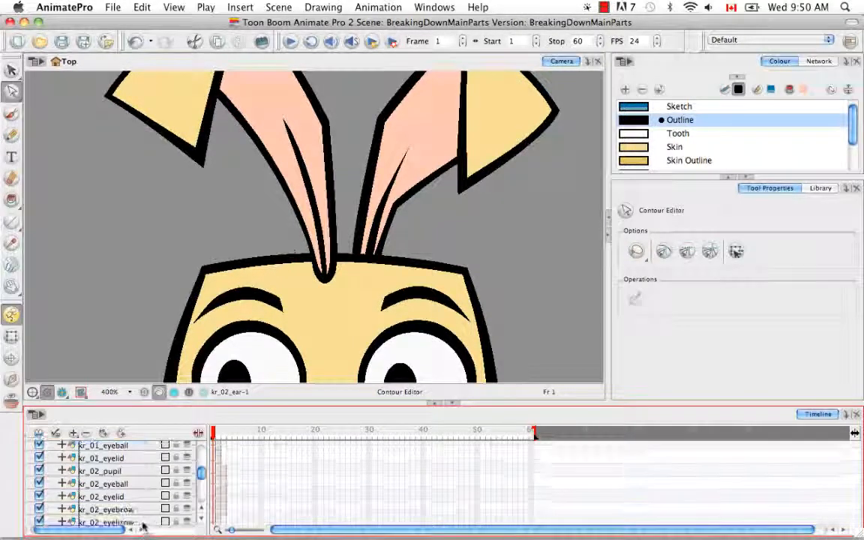
scroll(141, 518, "down", 5)
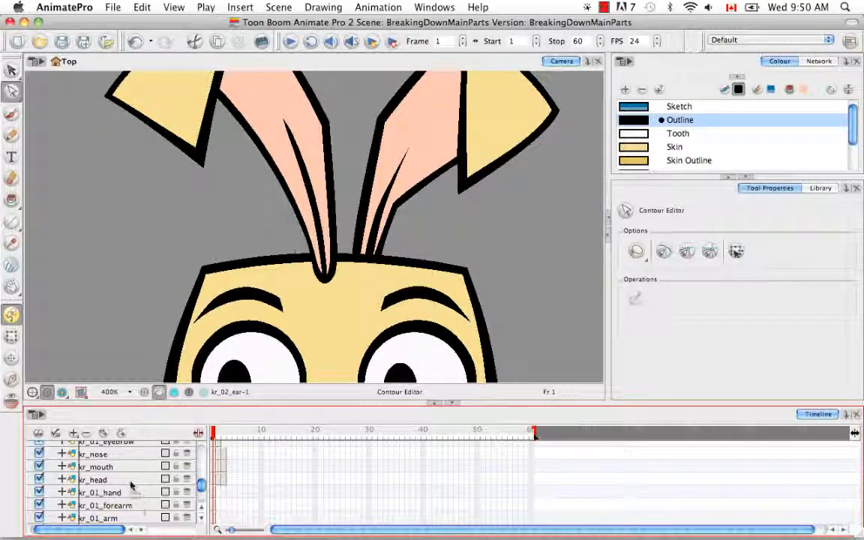
left_click_drag(132, 489, 139, 498)
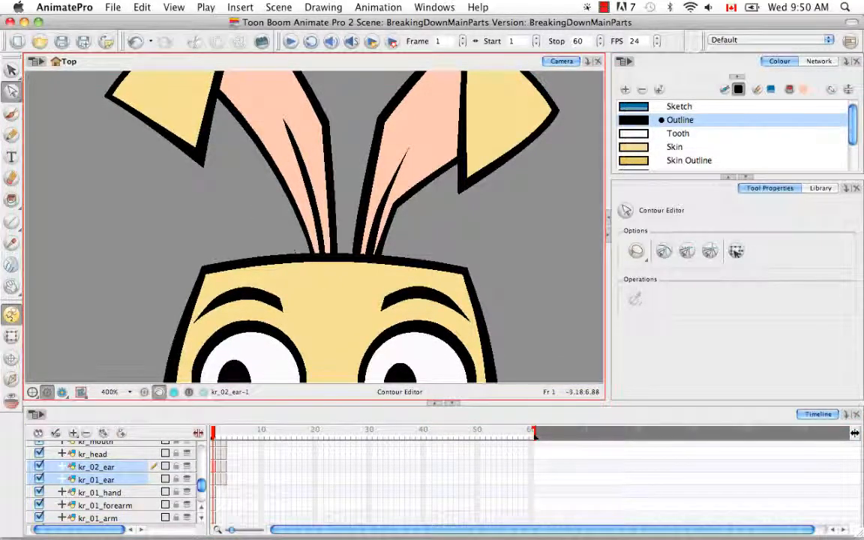
Try rotating the kr_01_ear drawing outward with the Transform tool around a pivot at the ear's base, and undo the rotation.
key("space")
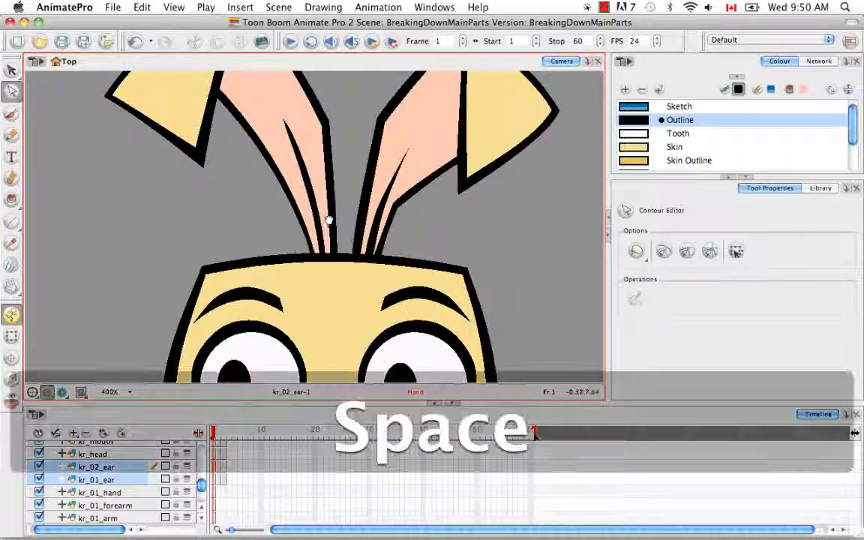
left_click_drag(327, 217, 339, 294)
left_click_drag(285, 161, 282, 187)
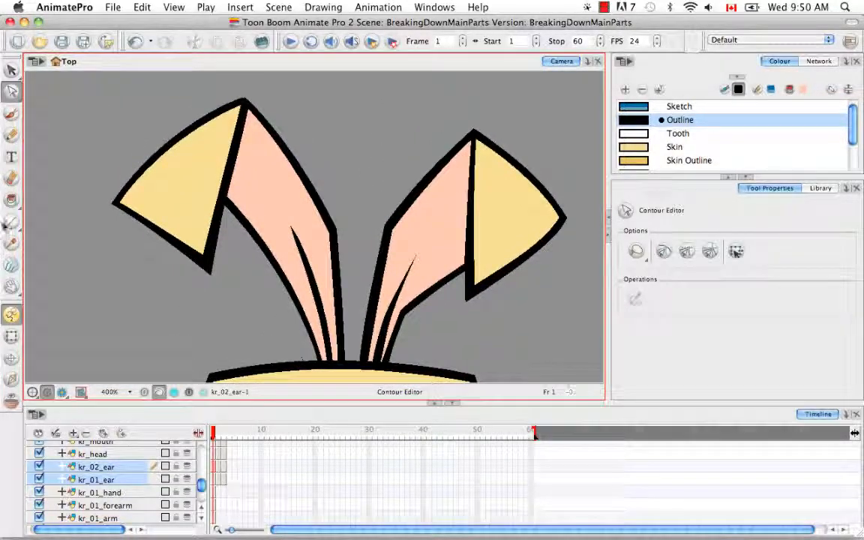
left_click(11, 335)
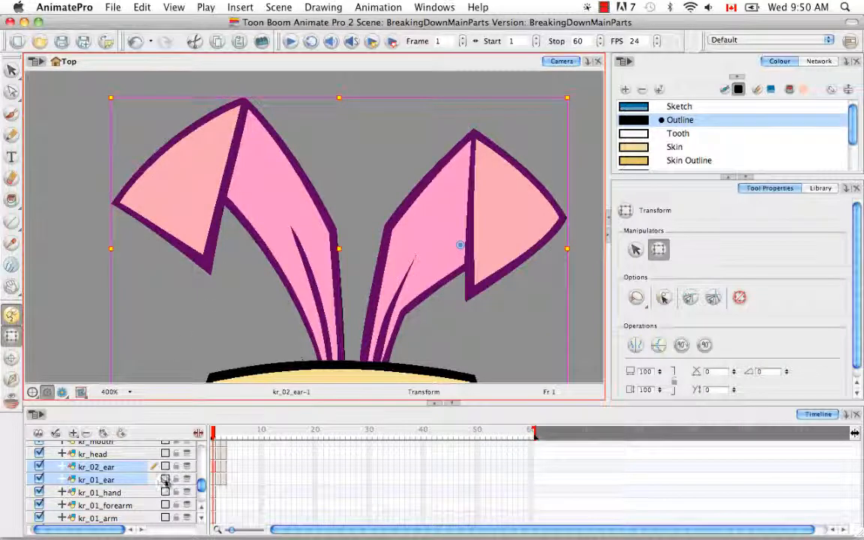
left_click(217, 467)
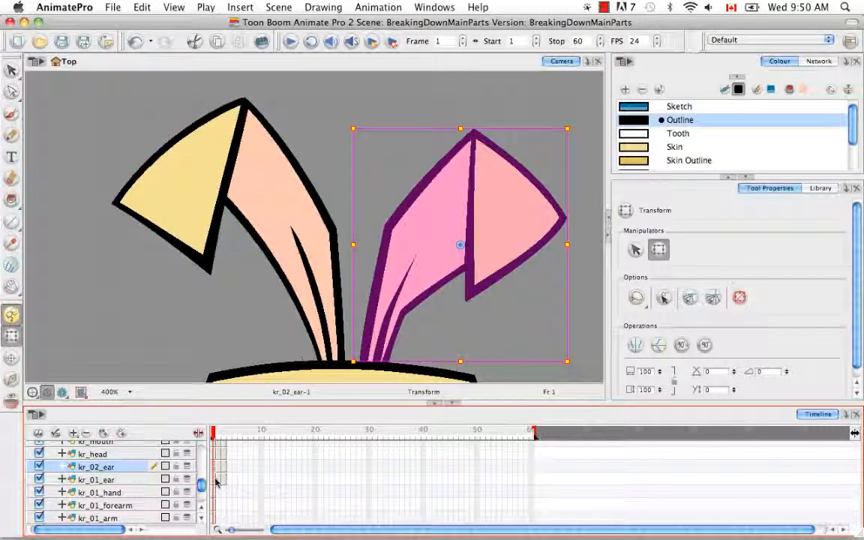
left_click(216, 480)
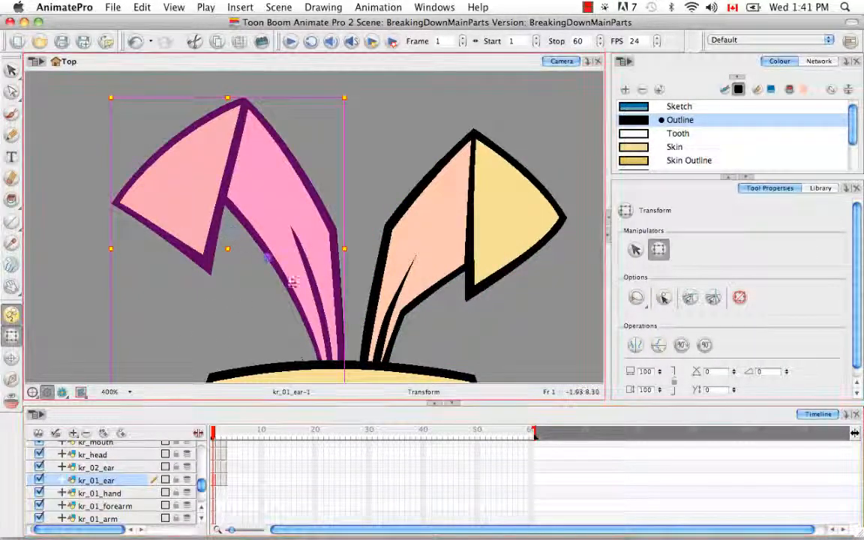
left_click_drag(336, 363, 332, 354)
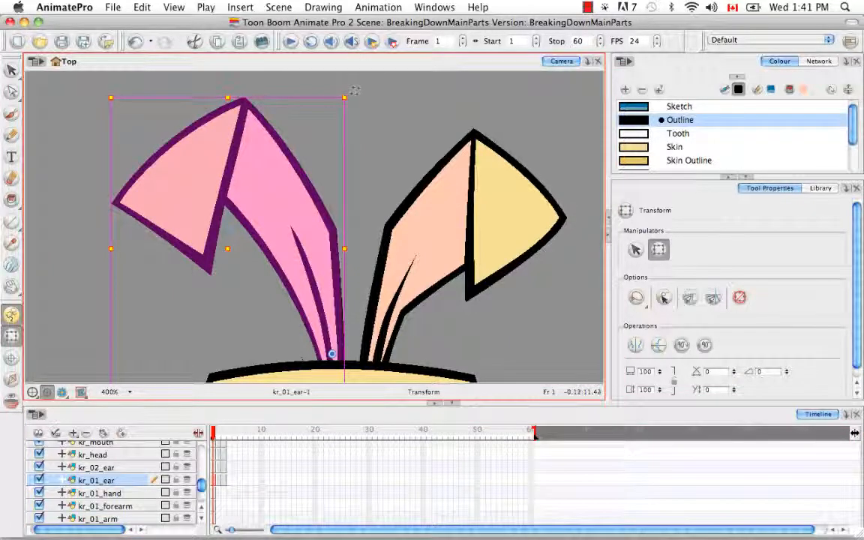
left_click_drag(355, 88, 256, 96)
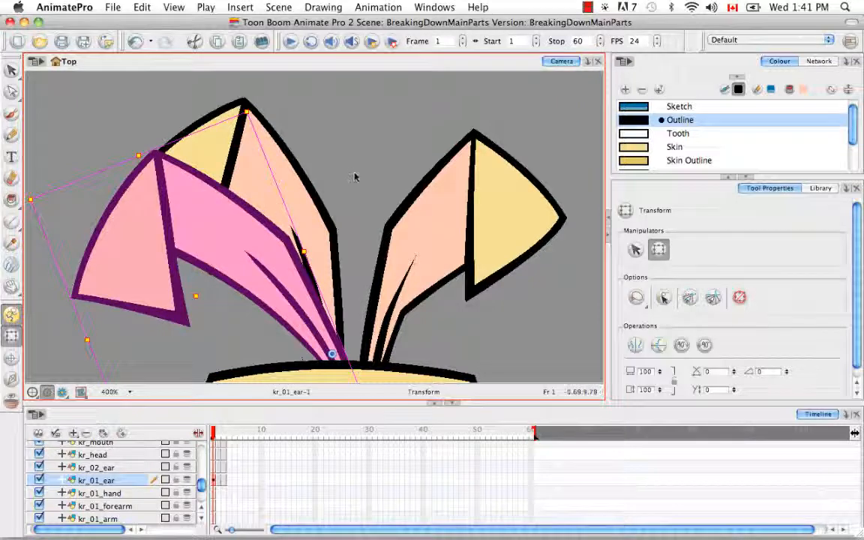
key("super+z")
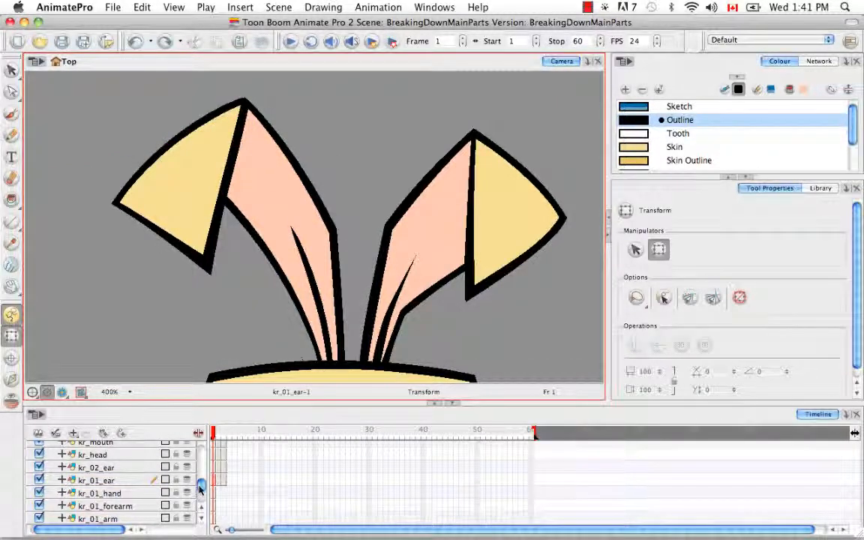
Lock and hide the Rabbit_model reference layer.
left_click_drag(200, 488, 197, 507)
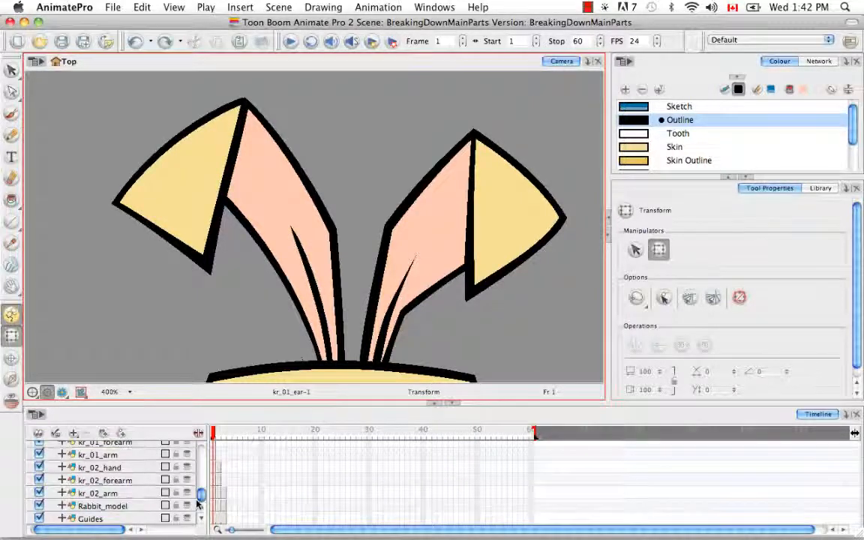
left_click(168, 508)
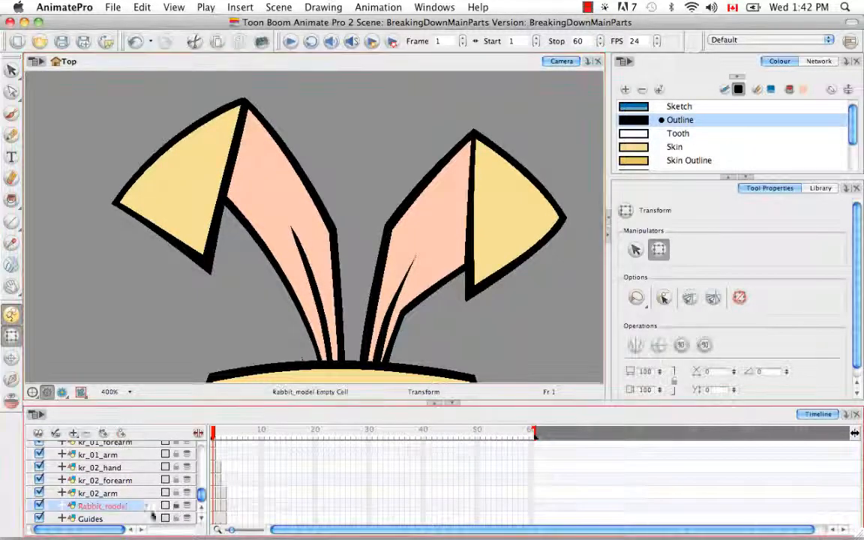
left_click(39, 506)
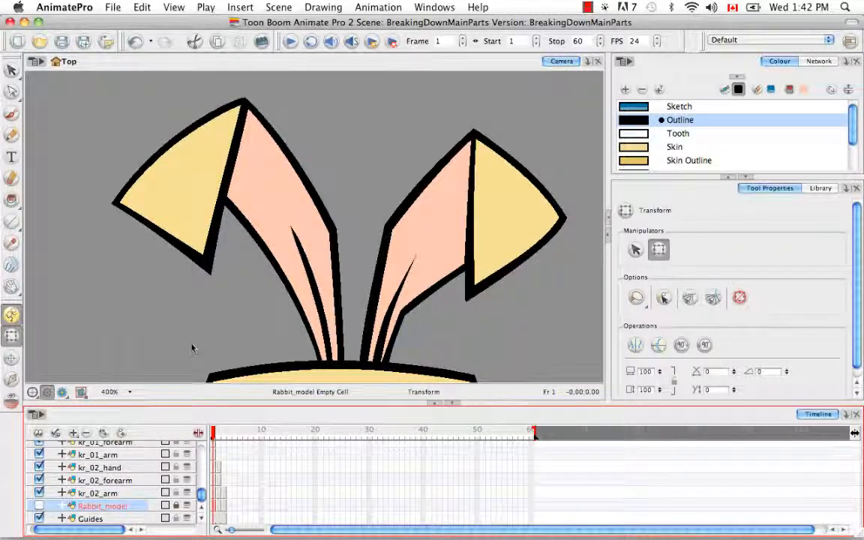
left_click(172, 307)
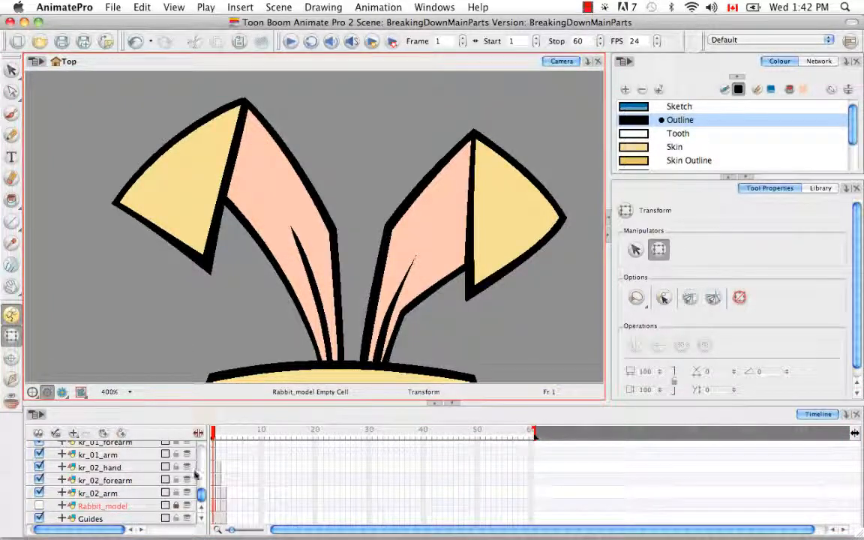
Test the kr_01_ear articulation by moving its pivot to the base and rotating it outward and back, then undo the rotations.
left_click_drag(202, 495, 201, 486)
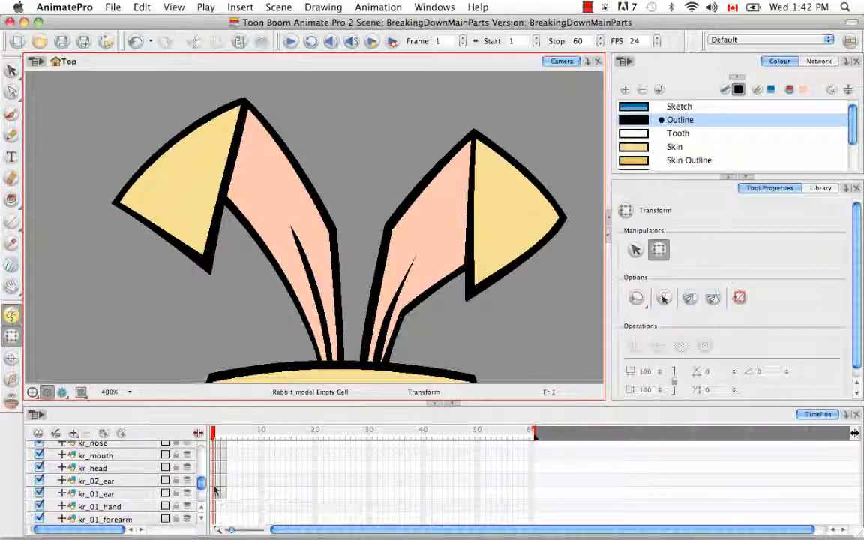
left_click(215, 492)
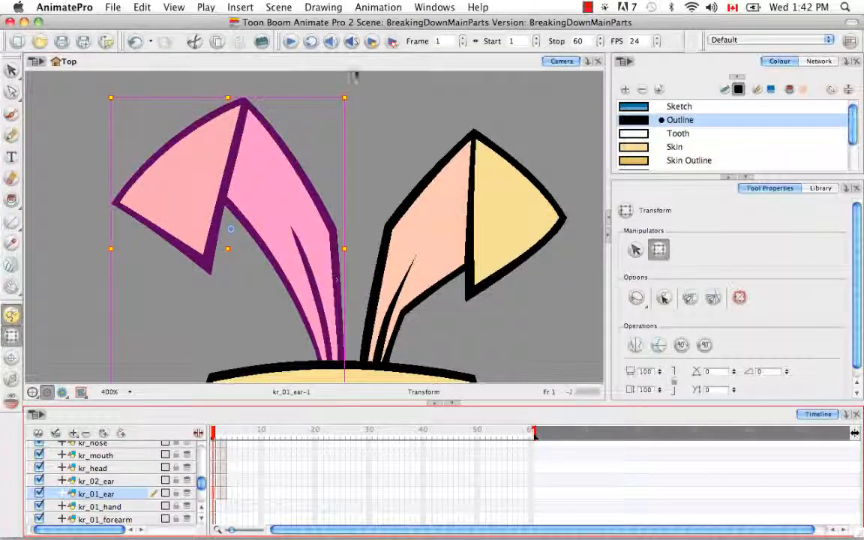
mouse_move(231, 228)
left_mouse_down()
mouse_move(342, 306)
mouse_move(332, 358)
left_mouse_up()
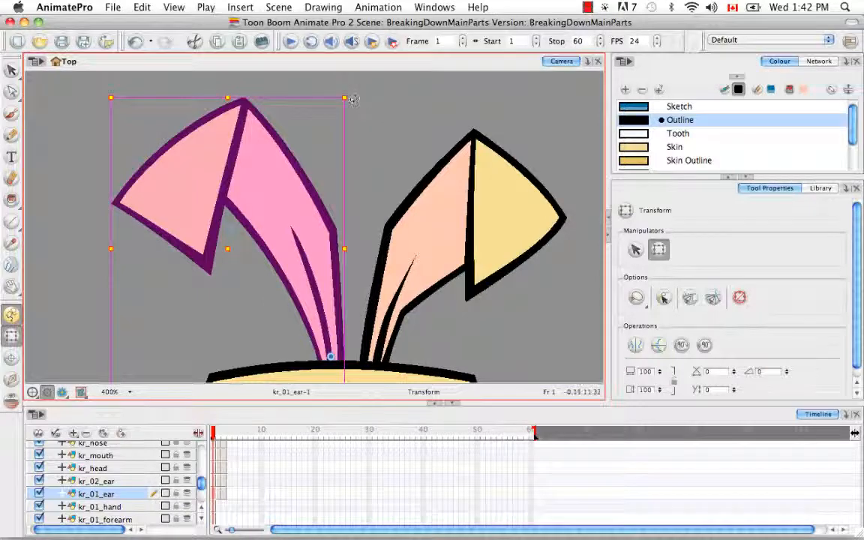
mouse_move(368, 107)
left_mouse_down()
mouse_move(324, 104)
mouse_move(234, 124)
left_mouse_up()
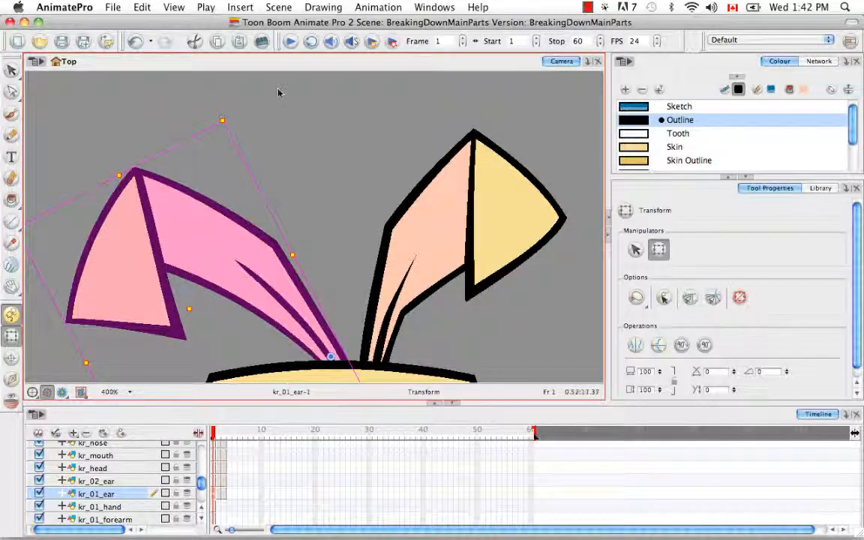
left_click_drag(202, 103, 251, 124)
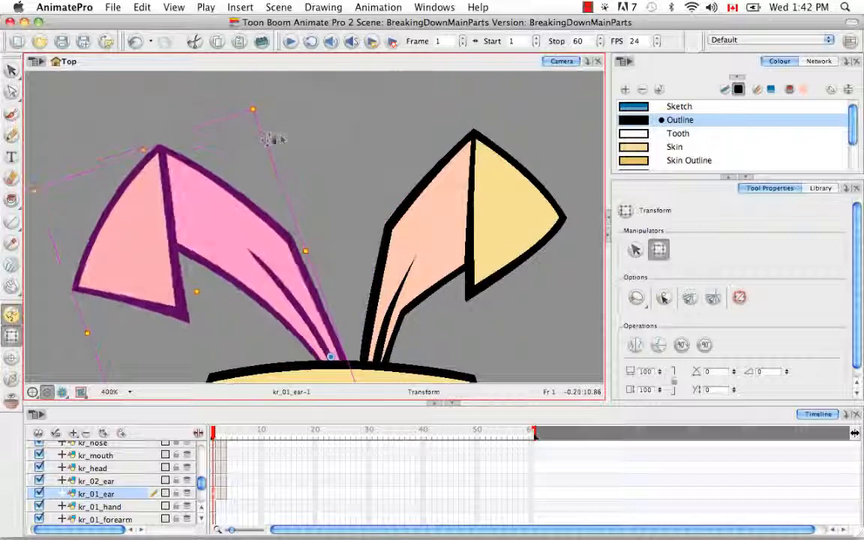
left_click(135, 41)
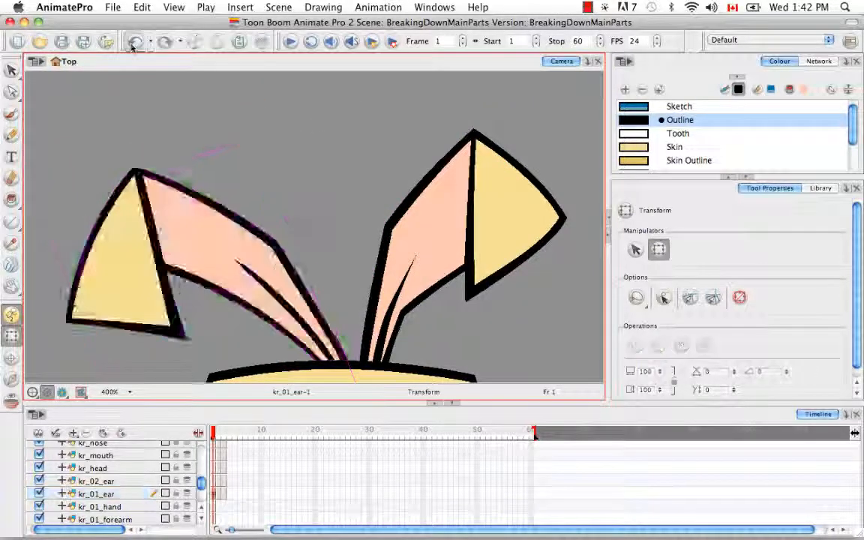
left_click(135, 42)
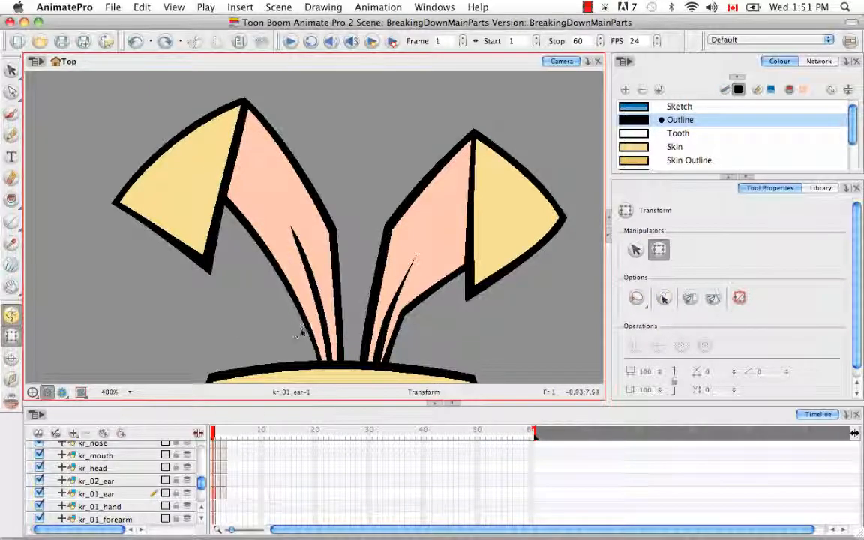
Add a Drawing view alongside the Camera view and display the kr_01_eyelid layer's drawing in it.
key("space")
mouse_move(350, 339)
left_mouse_down()
mouse_move(354, 224)
mouse_move(353, 260)
left_mouse_up()
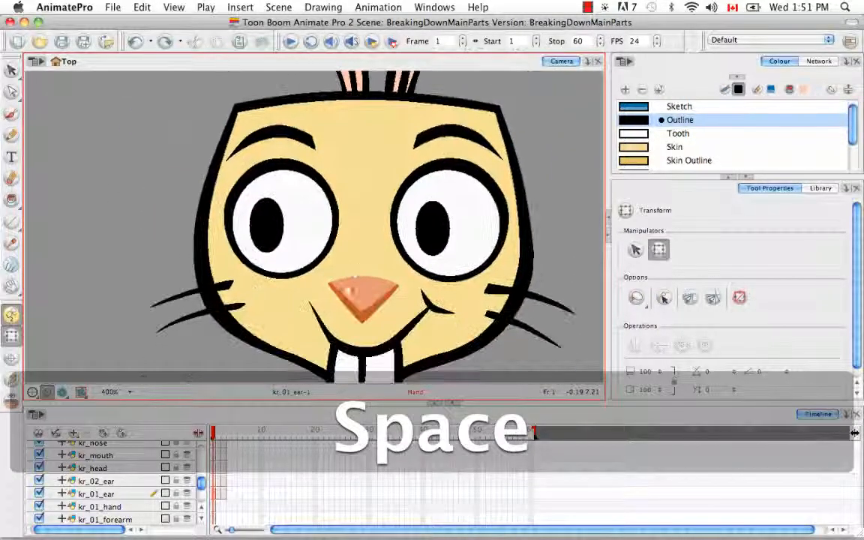
left_click_drag(343, 312, 359, 286)
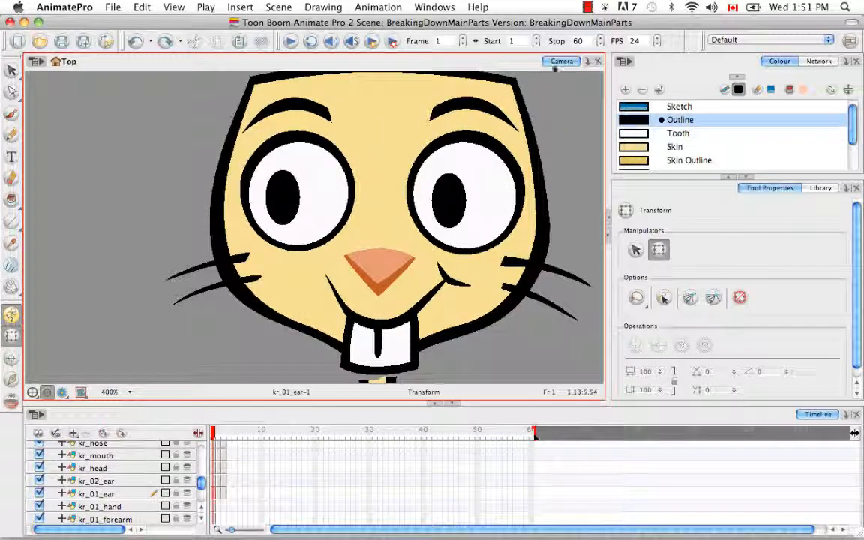
left_click(588, 63)
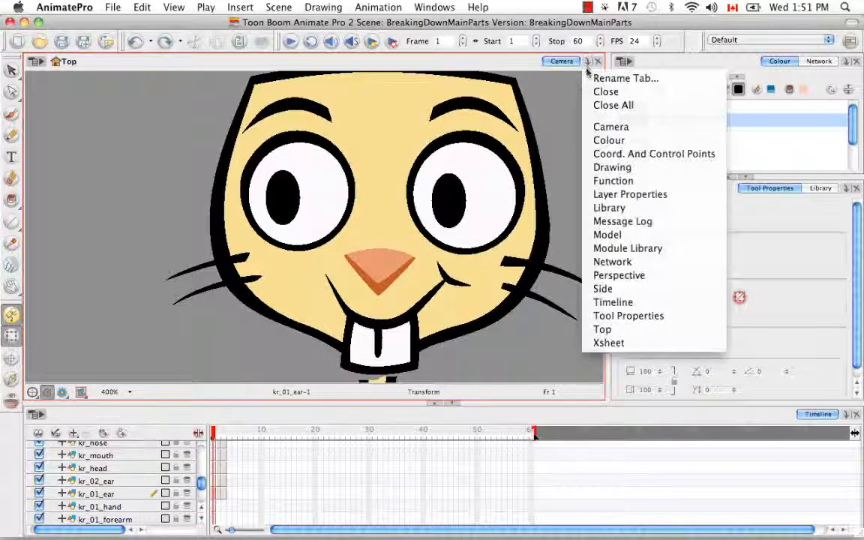
left_click(593, 167)
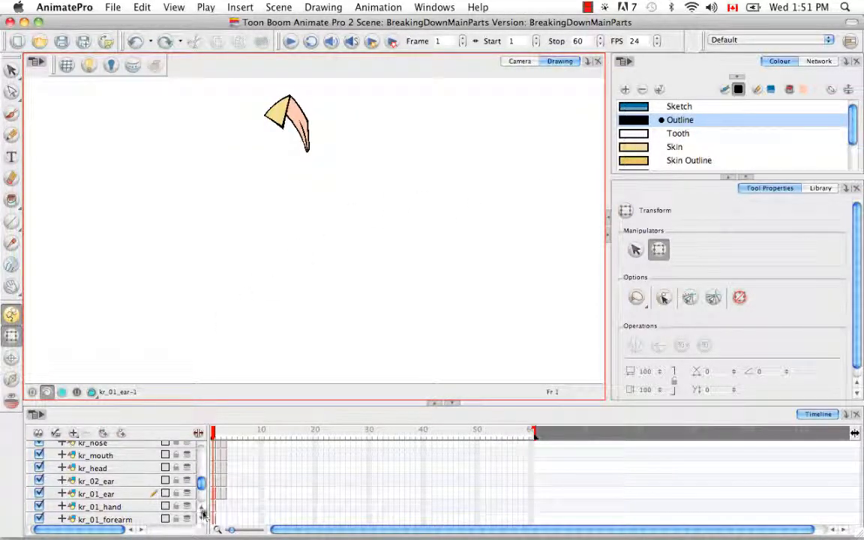
scroll(201, 514, "up", 6)
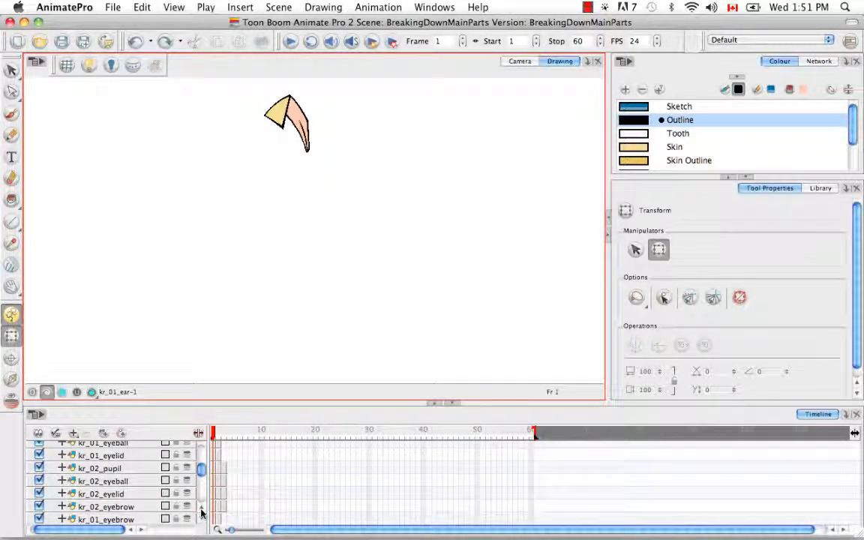
scroll(202, 513, "up", 1)
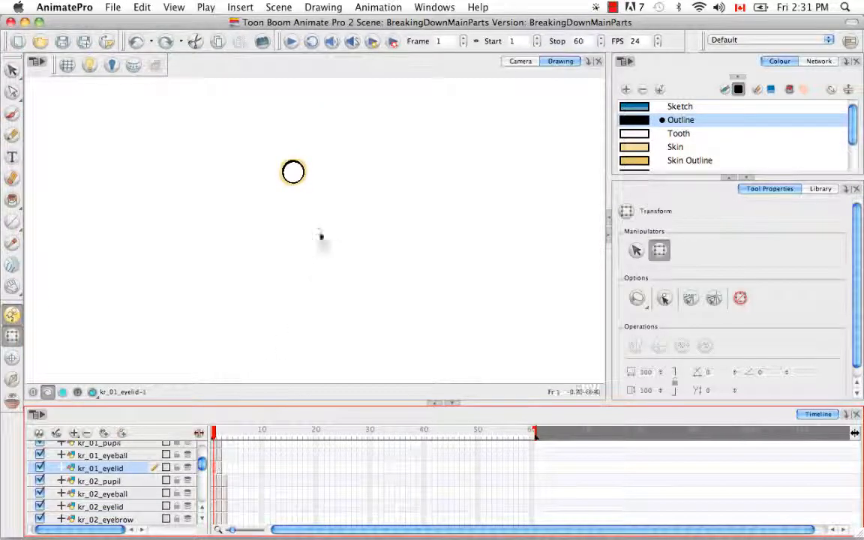
Display the contour points around the outer skin shape of the kr_01_eyelid drawing with the Contour Editor.
key("super+equal")
key("super+equal")
key("super+equal")
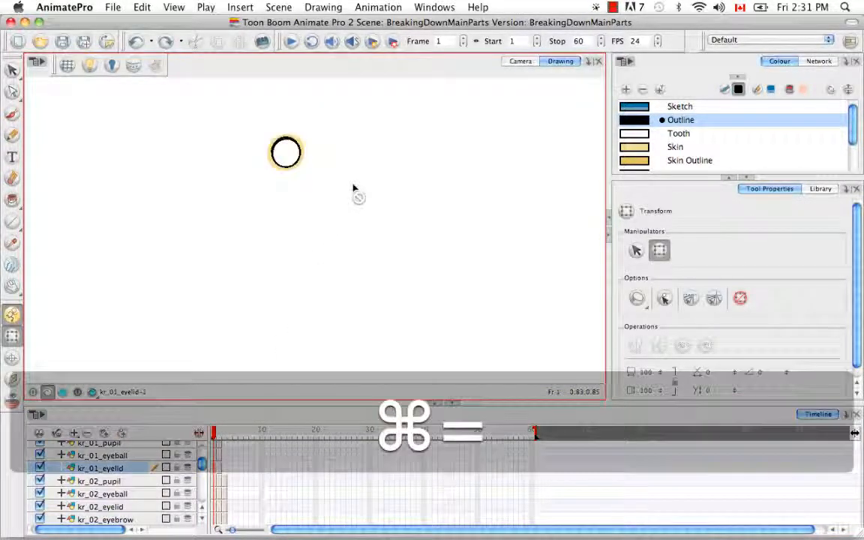
key("space")
left_click_drag(309, 203, 343, 246)
key("super+equal")
key("super+equal")
key("space")
key("super+minus")
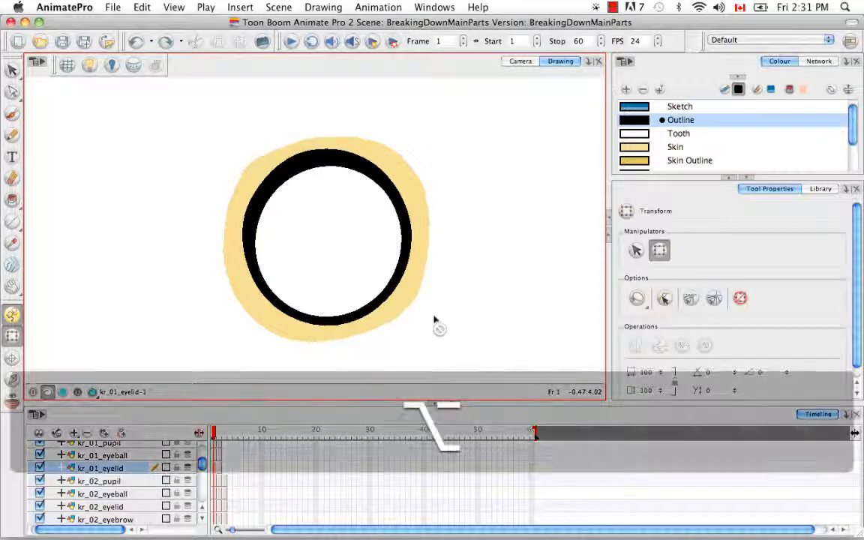
key("alt+a")
left_click(415, 282)
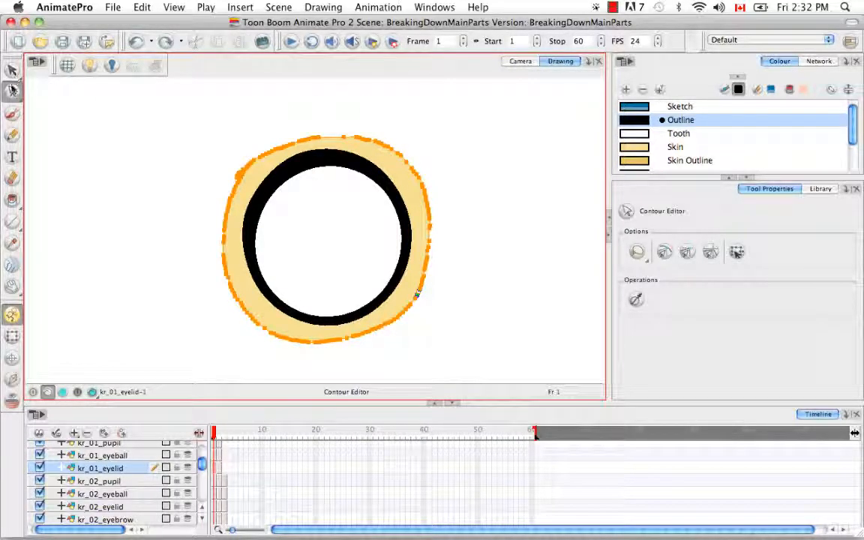
Switch to the Smooth Editor and set its contour display colour to red.
left_click(13, 91)
left_click(71, 112)
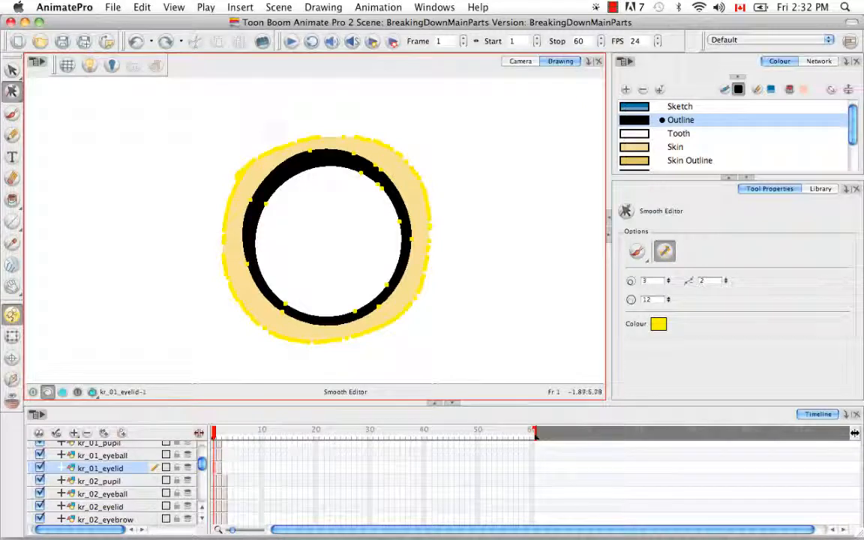
left_click(658, 323)
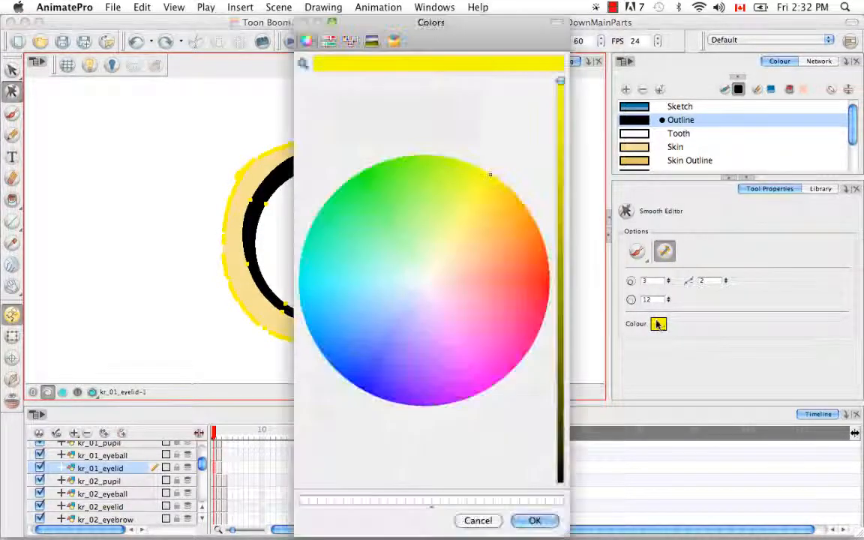
left_click_drag(517, 281, 538, 281)
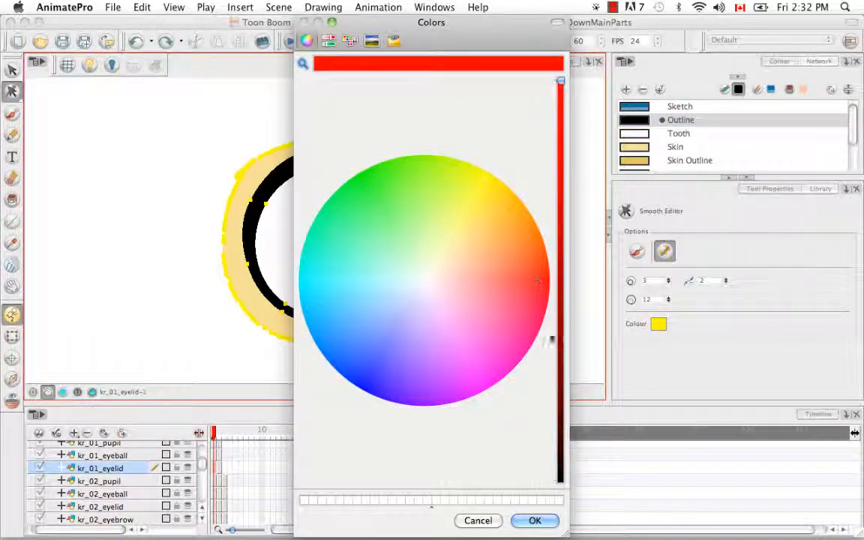
left_click(535, 520)
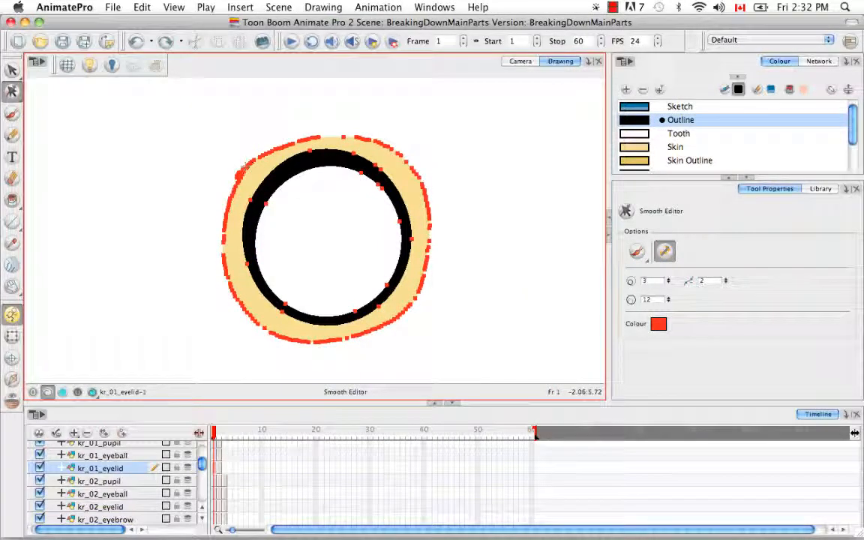
Smooth the eyelid's outer skin contour all the way around to reduce its excess points.
mouse_move(240, 174)
left_mouse_down()
mouse_move(239, 146)
mouse_move(296, 118)
left_mouse_up()
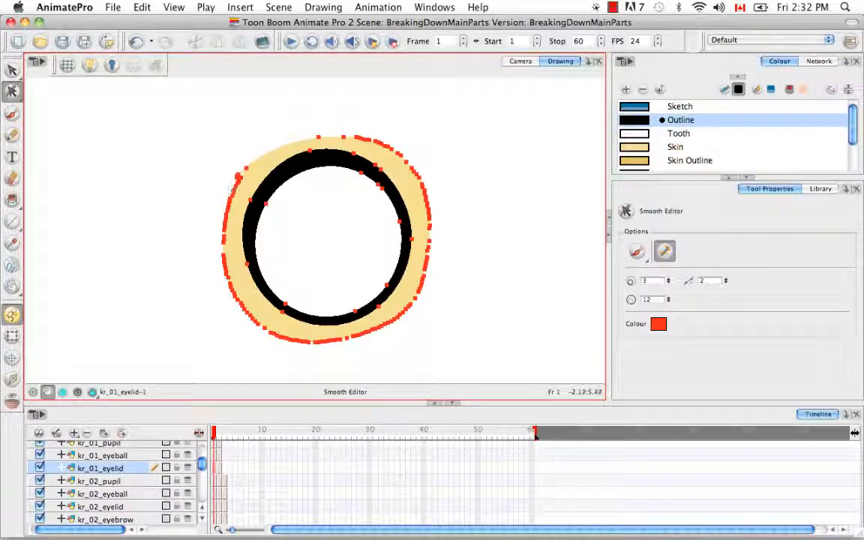
mouse_move(234, 192)
left_mouse_down()
mouse_move(218, 234)
mouse_move(219, 270)
left_mouse_up()
mouse_move(226, 208)
left_mouse_down()
mouse_move(219, 271)
mouse_move(239, 300)
left_mouse_up()
mouse_move(264, 331)
left_mouse_down()
mouse_move(299, 353)
mouse_move(343, 344)
mouse_move(422, 292)
mouse_move(430, 243)
left_mouse_up()
mouse_move(365, 140)
left_mouse_down()
mouse_move(391, 150)
mouse_move(419, 180)
mouse_move(426, 207)
left_mouse_up()
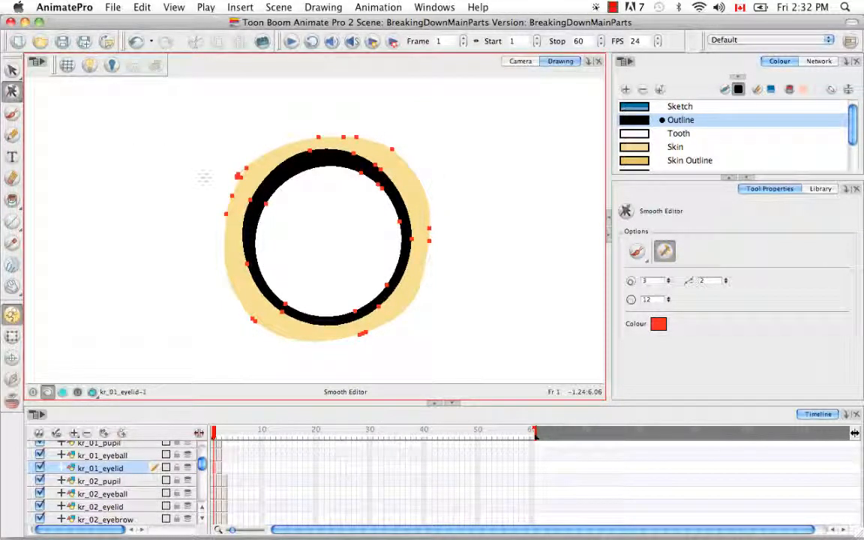
With the Contour Editor, delete the surplus points along the skin shape's upper-left and top edge and adjust the Bezier handles to round the curve.
key("alt+a")
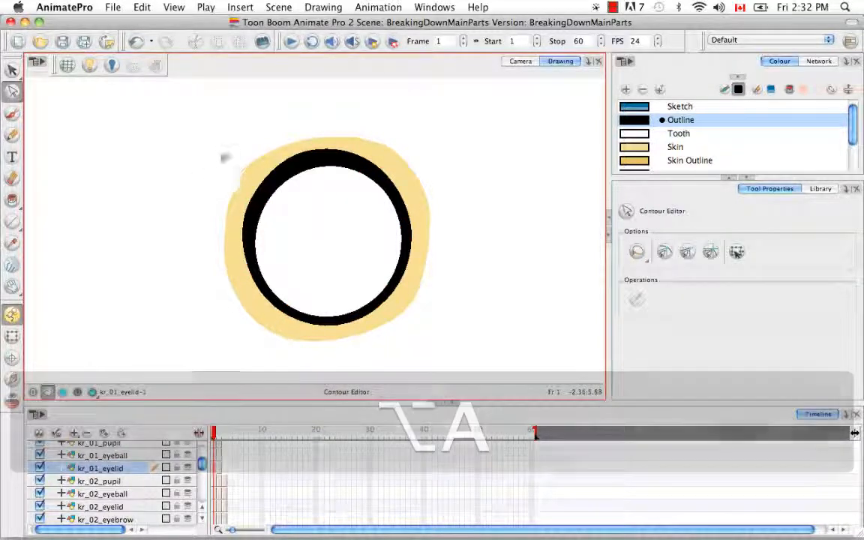
key("BackSpace")
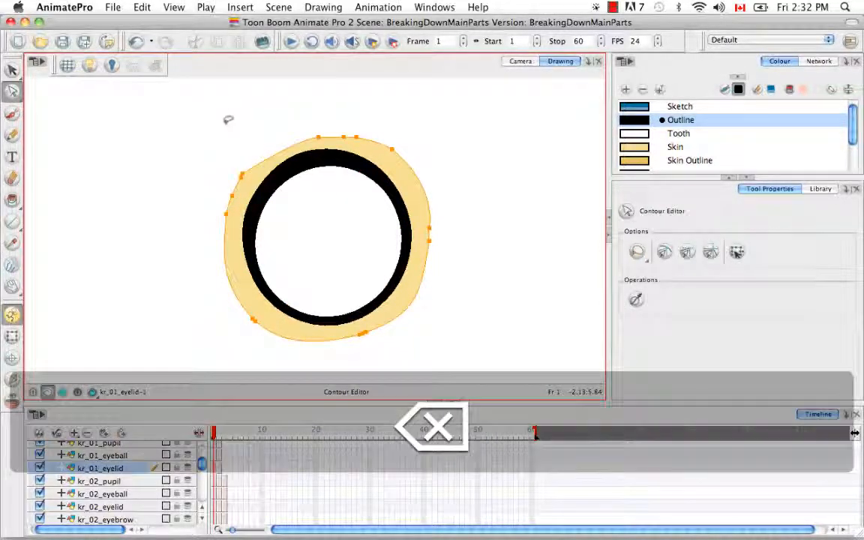
key("BackSpace")
left_click(241, 177)
left_click_drag(245, 174, 269, 149)
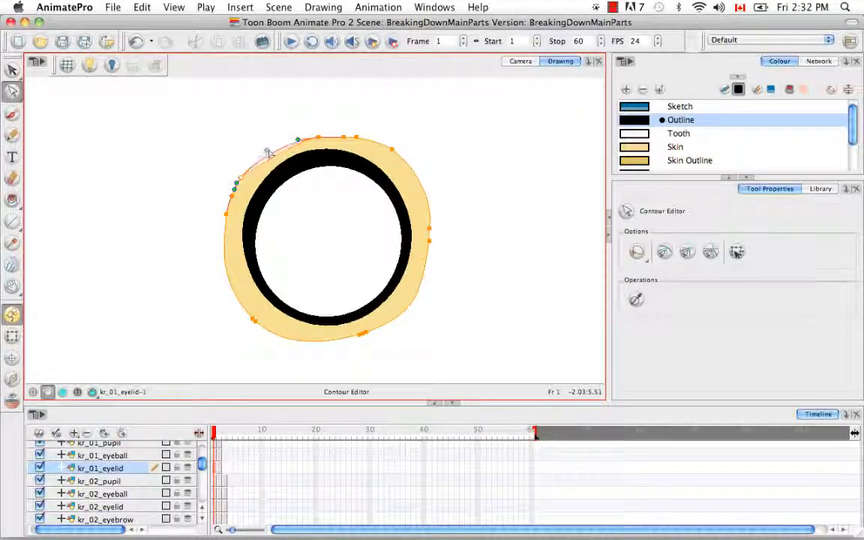
key("BackSpace")
key("BackSpace")
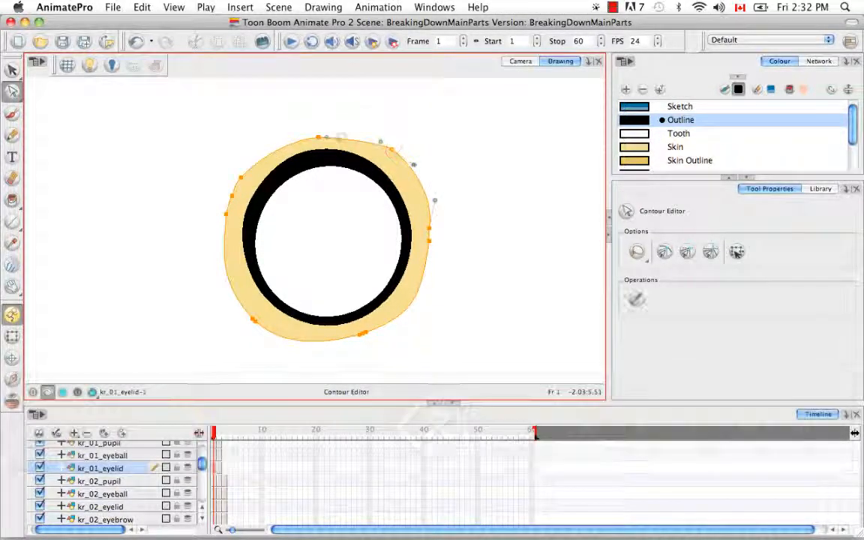
left_click(327, 139)
left_click_drag(327, 138, 341, 135)
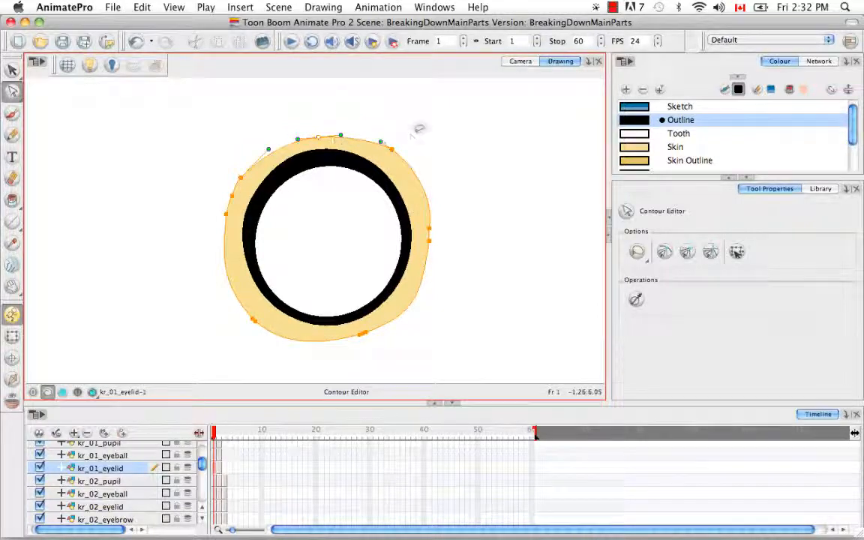
Delete the extra point on the skin shape's right edge and adjust the right and upper-right points into an even curve.
left_click(429, 148)
left_click(447, 225)
left_click(429, 228)
key("BackSpace")
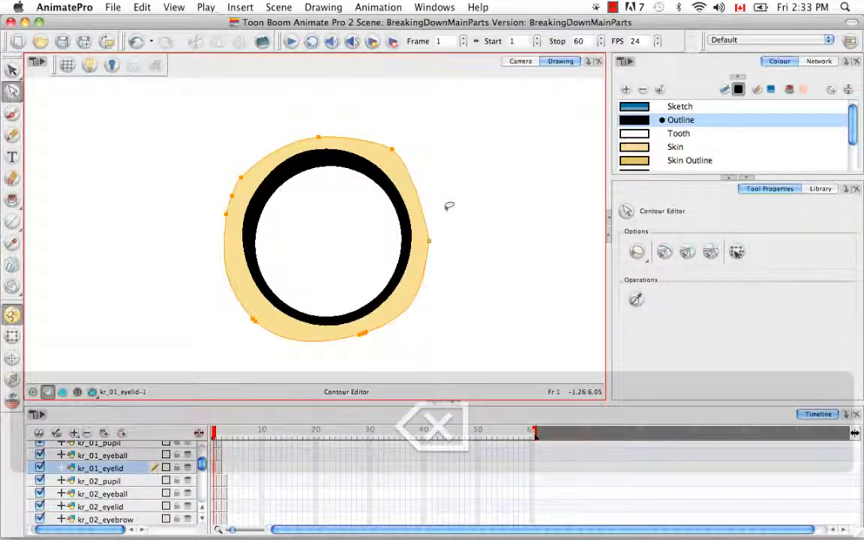
left_click(429, 240)
left_click_drag(429, 237, 432, 212)
left_click(391, 150)
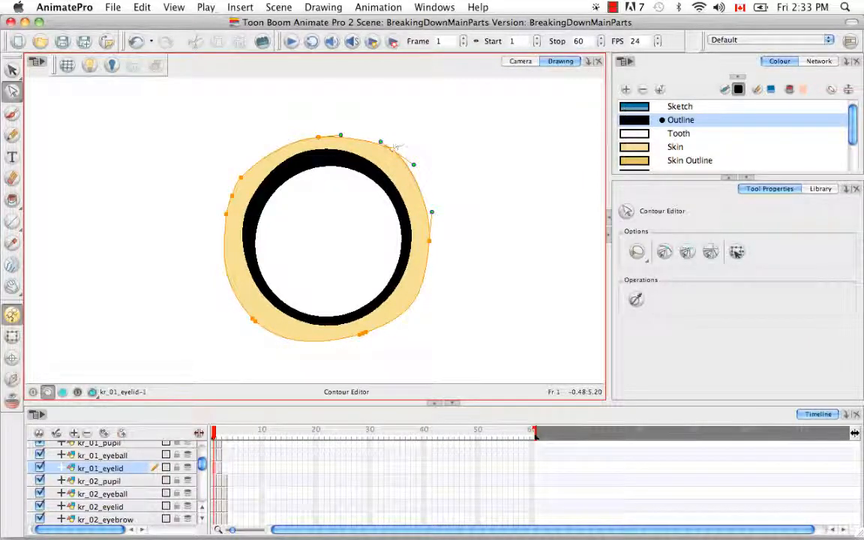
mouse_move(379, 145)
left_mouse_down()
mouse_move(370, 137)
mouse_move(393, 155)
mouse_move(376, 141)
left_mouse_up()
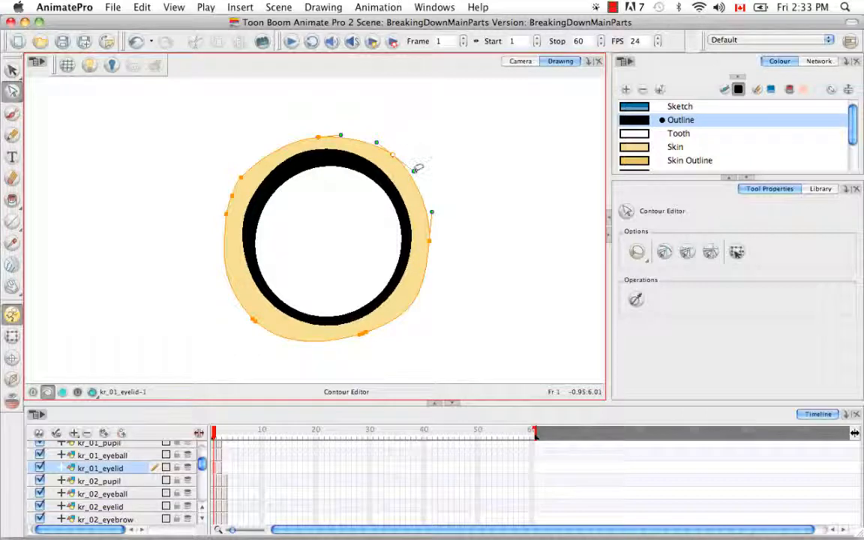
left_click_drag(417, 168, 419, 178)
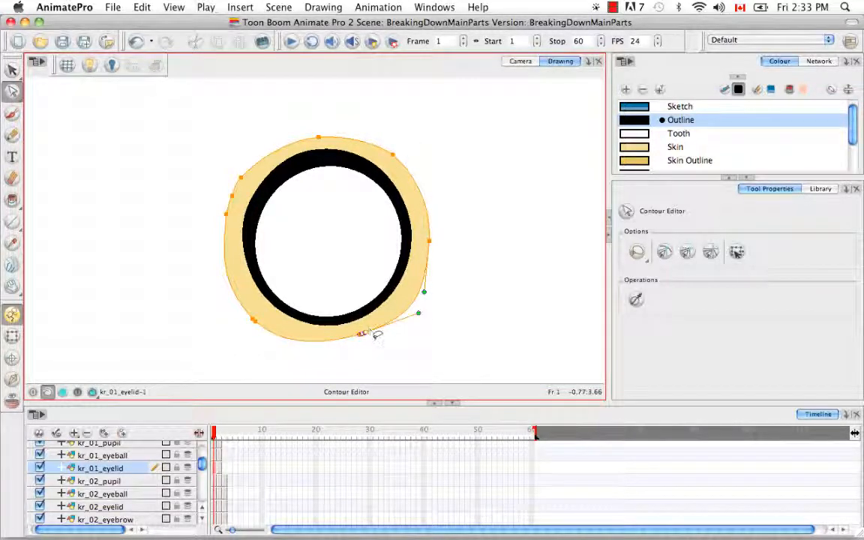
Remove the duplicate points at the skin shape's lower right and lower left, and reshape the bottom curve.
left_click(361, 332)
key("BackSpace")
left_click(361, 332)
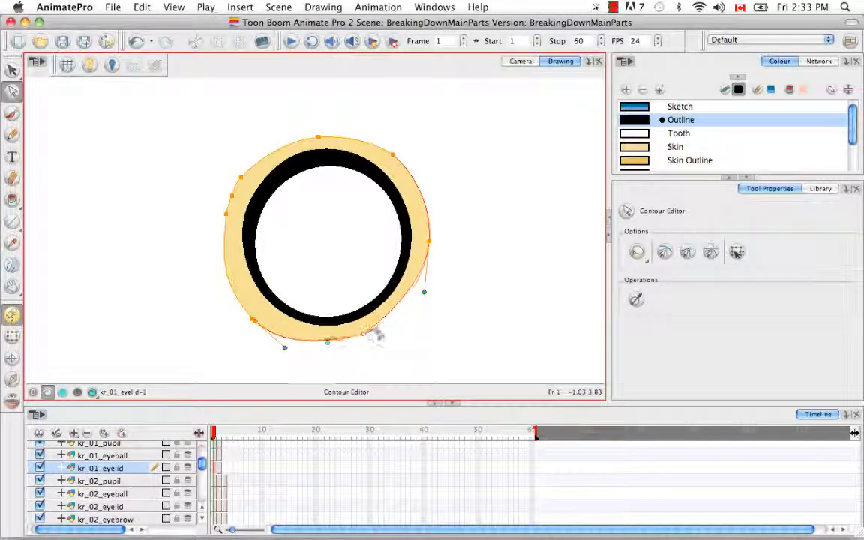
left_click(256, 323)
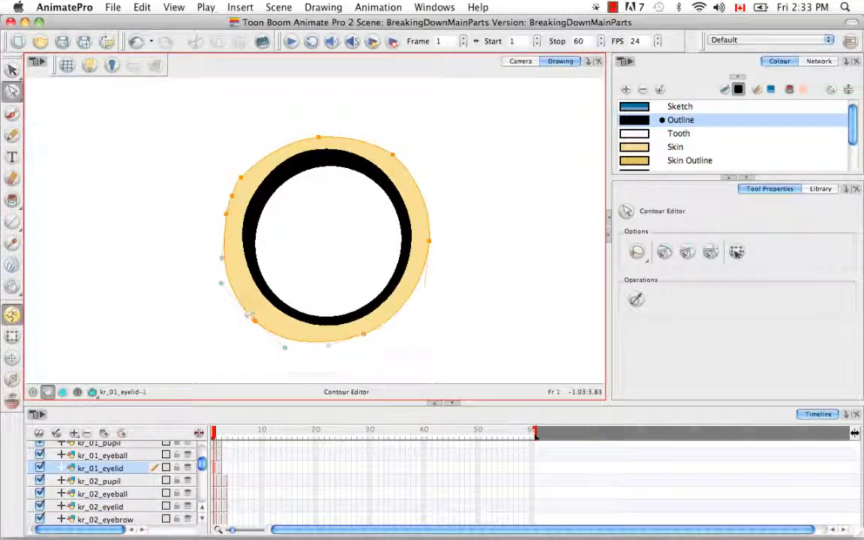
key("BackSpace")
left_click(257, 323)
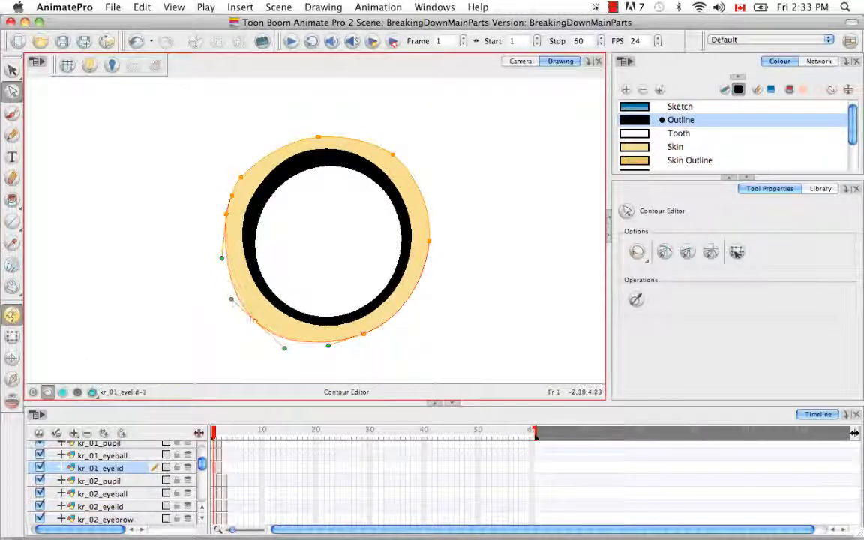
left_click_drag(284, 342, 285, 348)
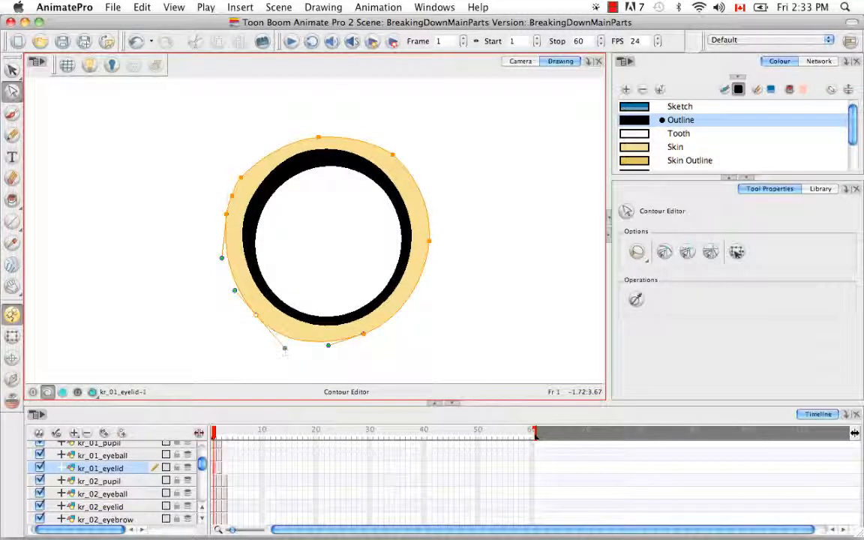
Delete the surplus points on the skin shape's left edge, stretch the remaining point's handles into a round curve, and check the contour.
left_click(232, 196)
key("BackSpace")
left_click(239, 160)
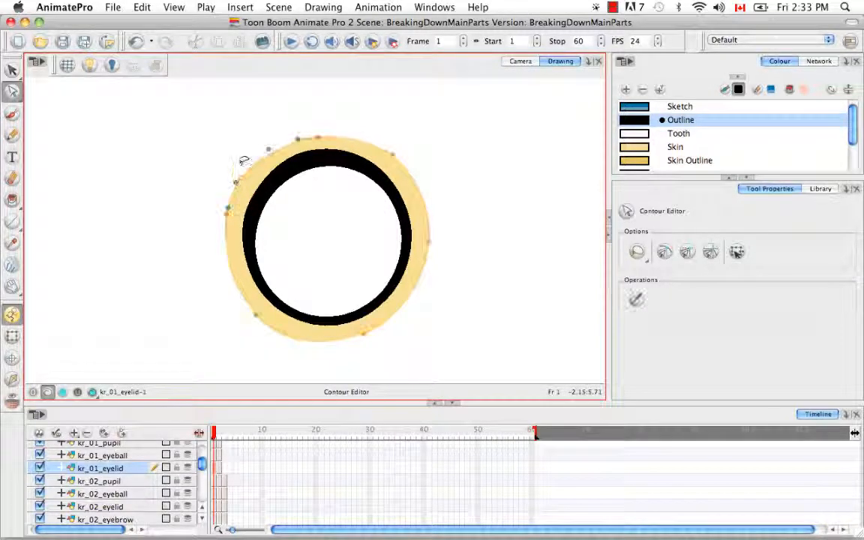
key("BackSpace")
left_click(227, 214)
left_click_drag(232, 202, 245, 154)
left_click_drag(222, 258, 217, 258)
left_click(304, 112)
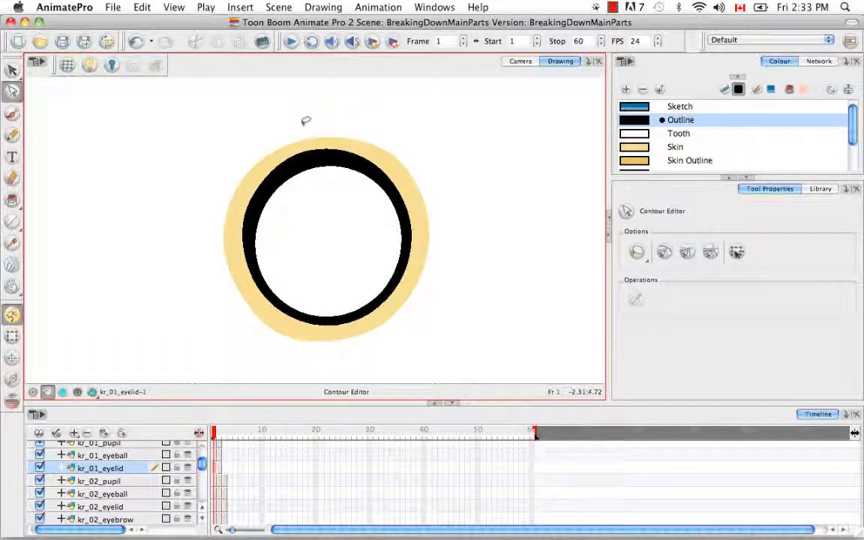
left_click(304, 319)
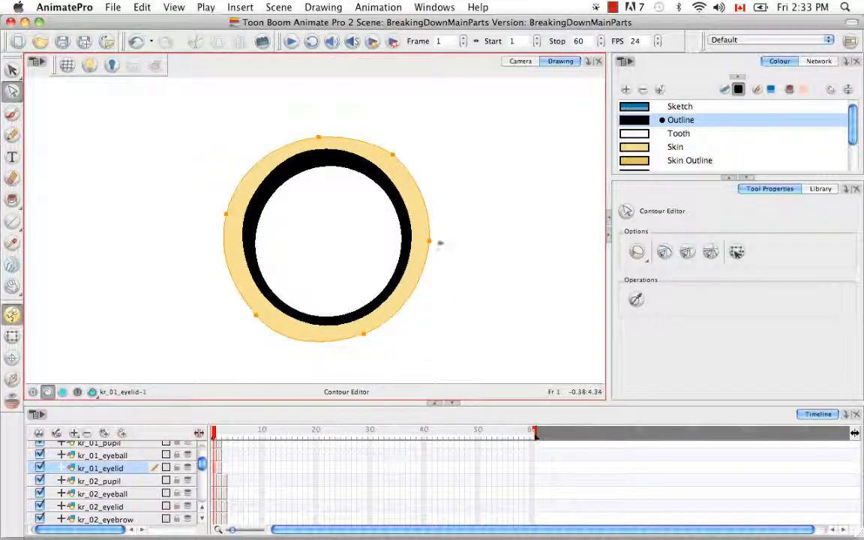
left_click(434, 321)
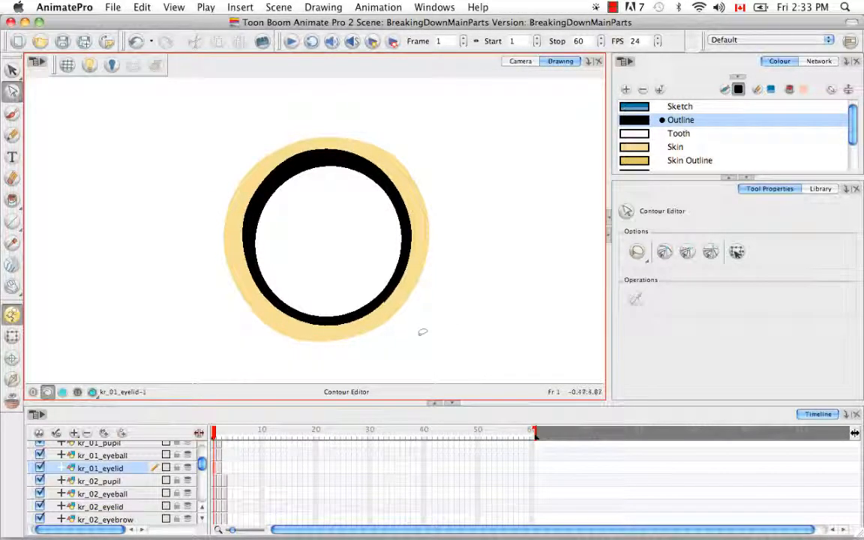
Hide all layers except kr_01_eyelid and go to the Camera view.
left_click(39, 434)
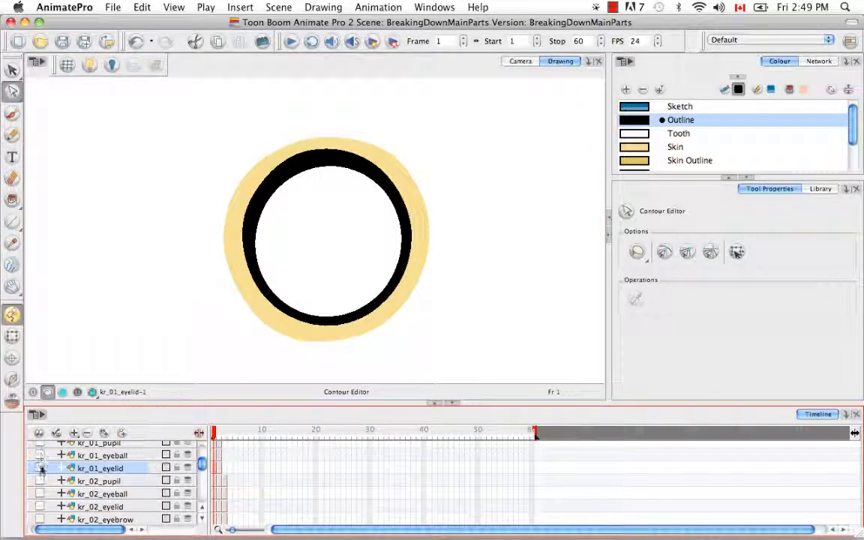
left_click(41, 467)
left_click(519, 62)
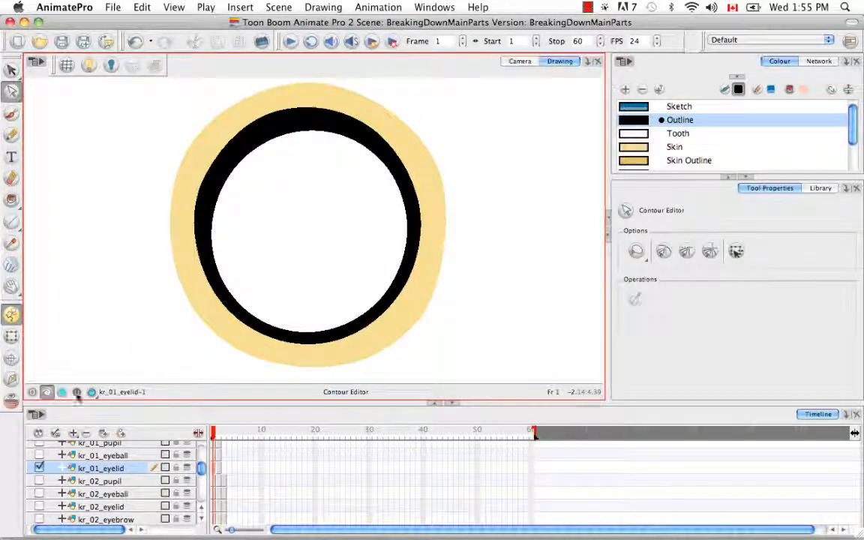
Select the kr_01_eyeball layer and display only that layer in the Camera view.
left_click(98, 456)
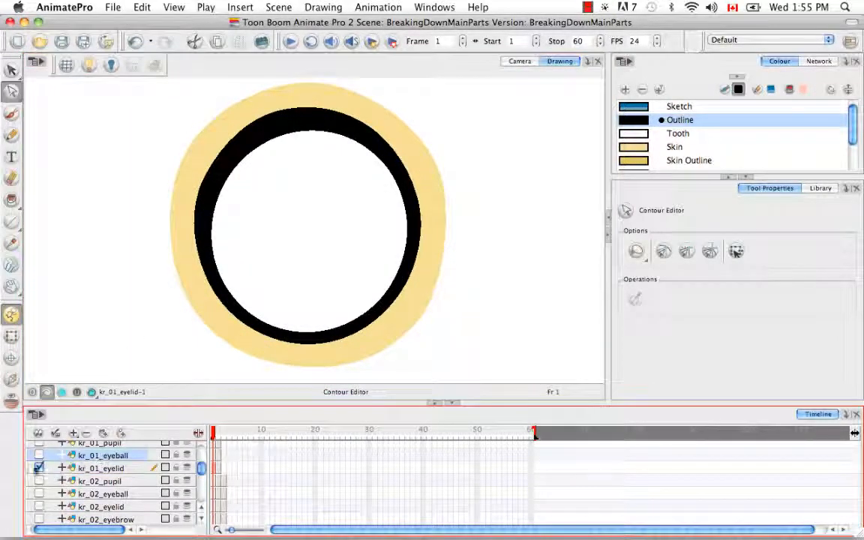
left_click(40, 456)
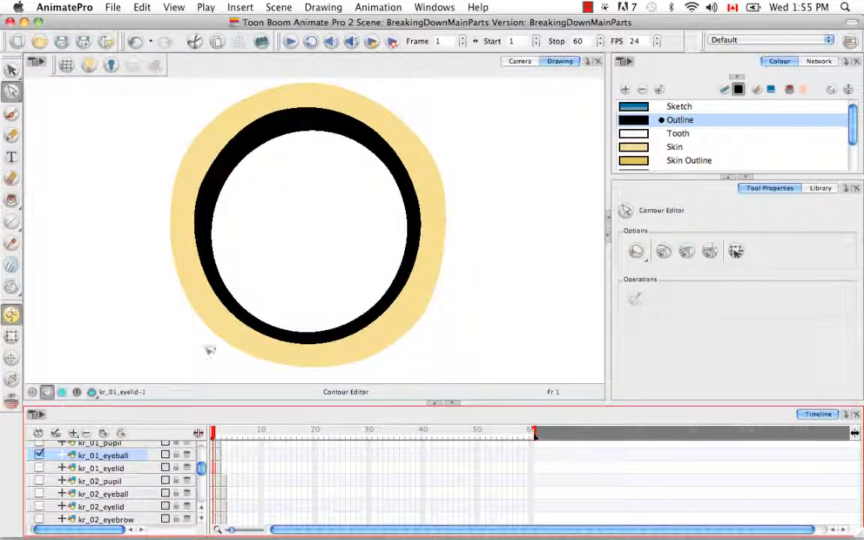
left_click(522, 62)
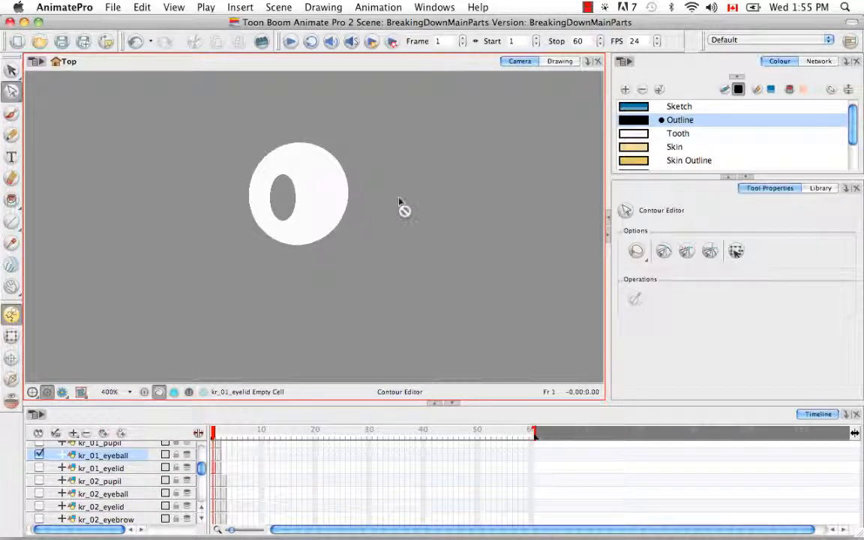
Fill the pupil-shaped hole in the kr_01_eyeball drawing with the Tooth colour using the Paint tool.
left_click(633, 135)
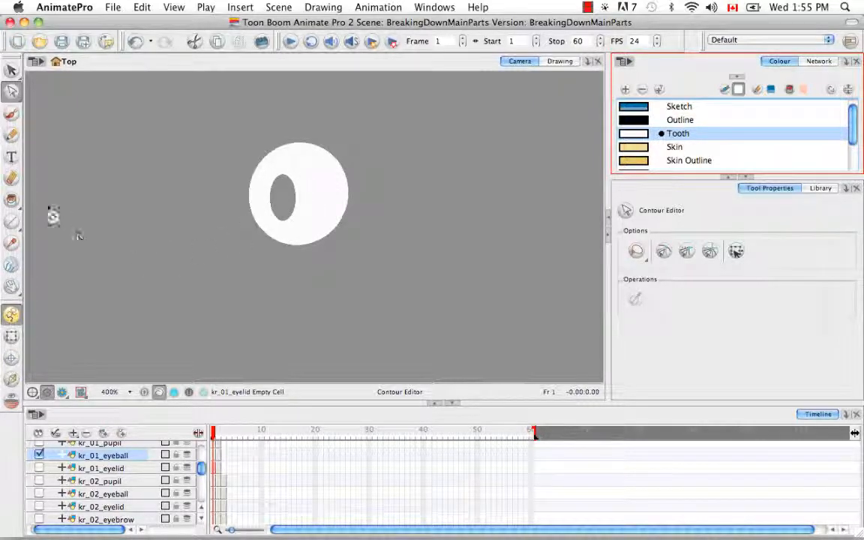
left_click(12, 201)
left_click(55, 201)
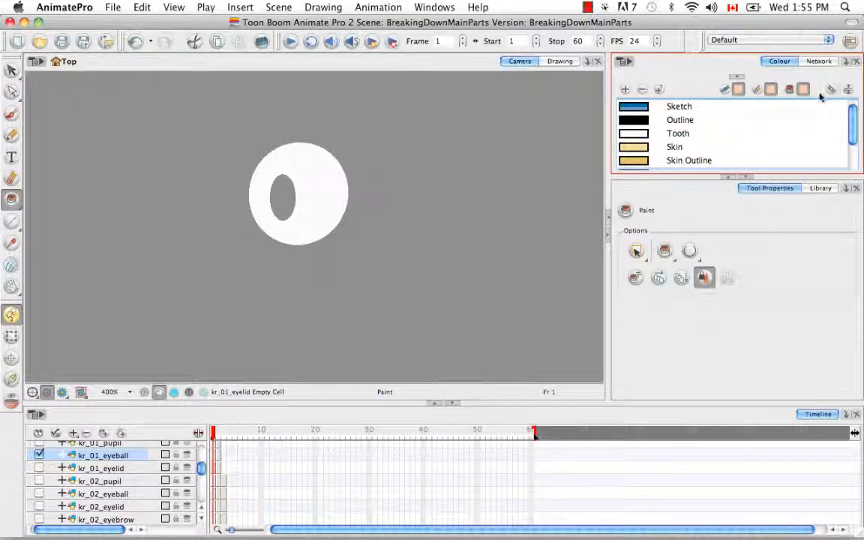
left_click(647, 133)
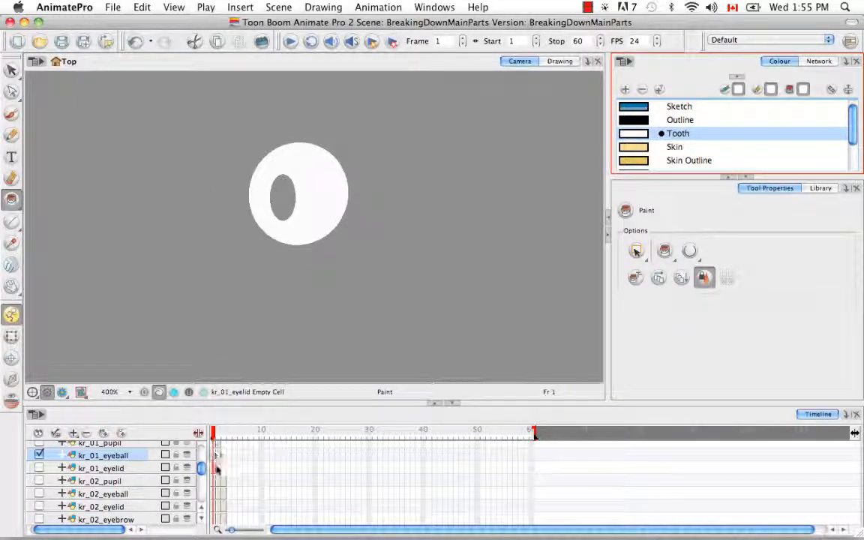
left_click(286, 193)
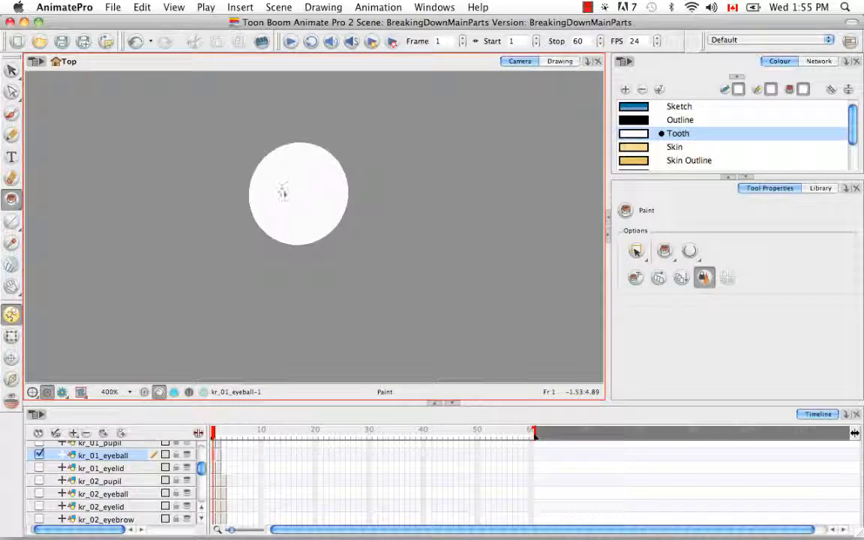
Select all the kr_01_eyeball artwork, optimize it and remove its extra strokes.
key("v")
left_click_drag(401, 227, 347, 284)
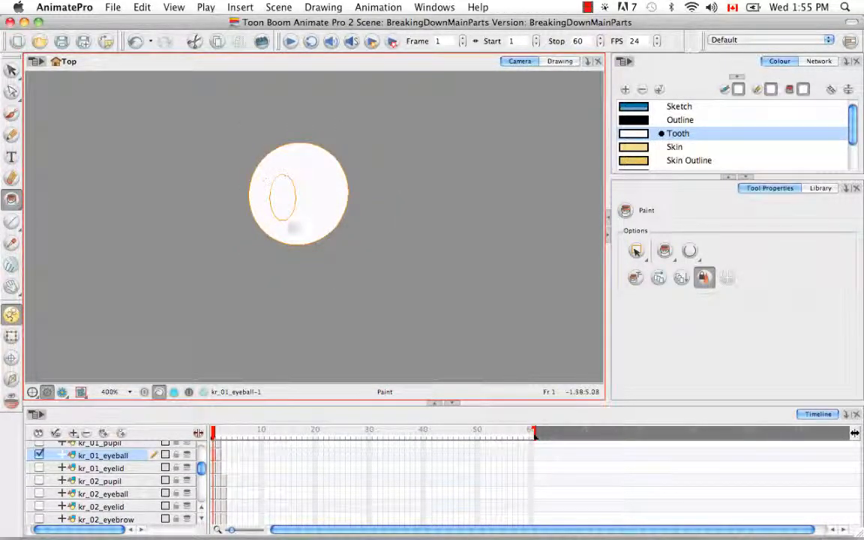
left_click(323, 7)
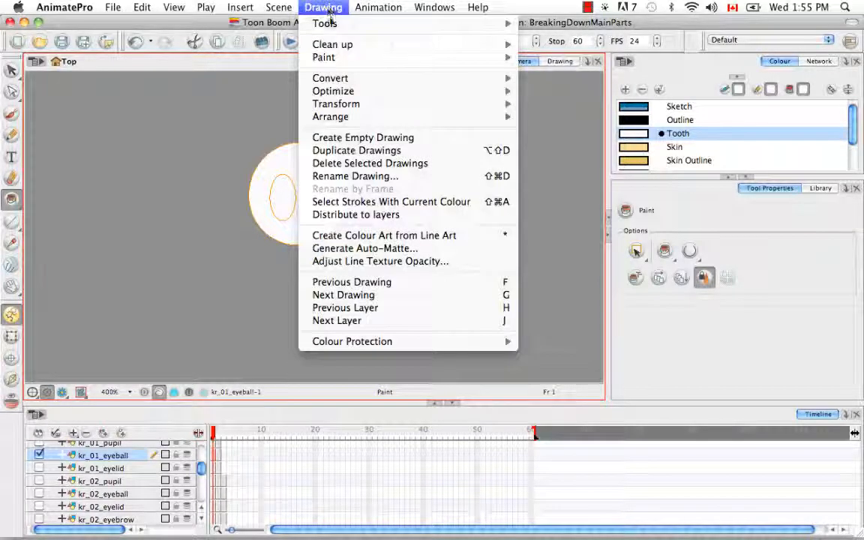
mouse_move(405, 92)
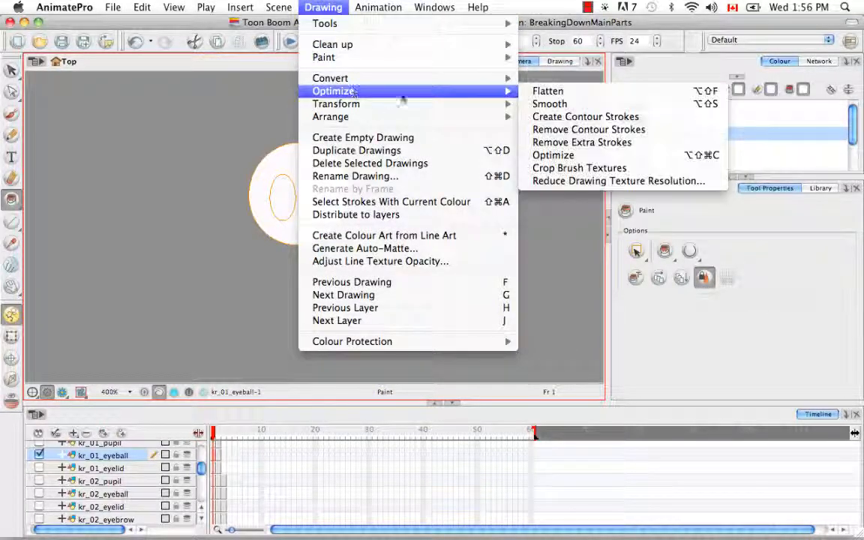
left_click(568, 152)
left_click(330, 9)
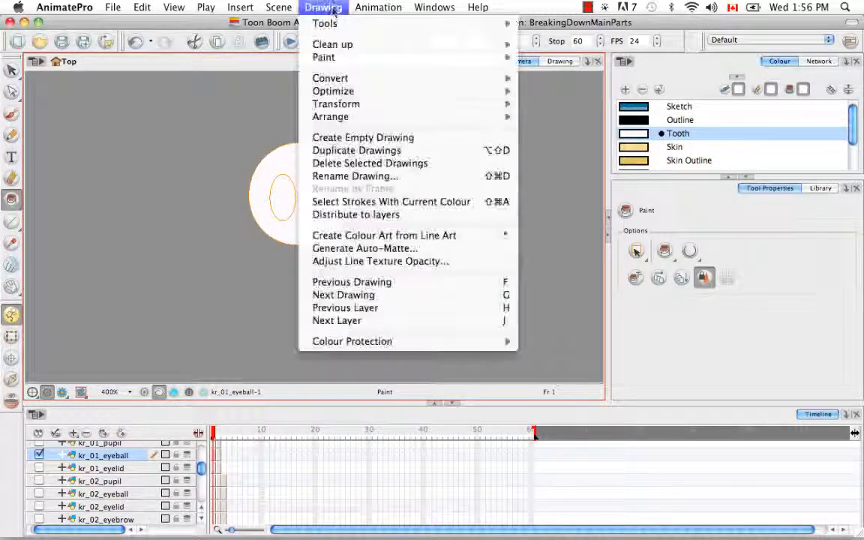
mouse_move(367, 91)
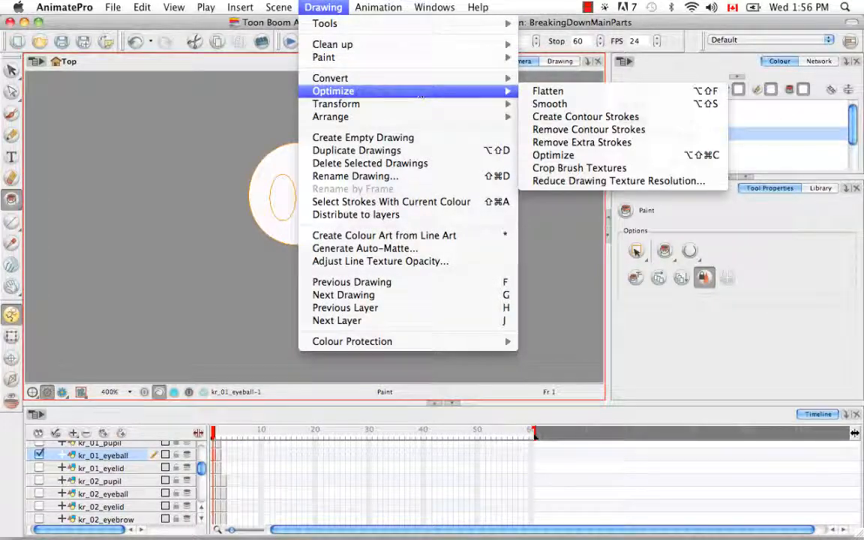
left_click(604, 147)
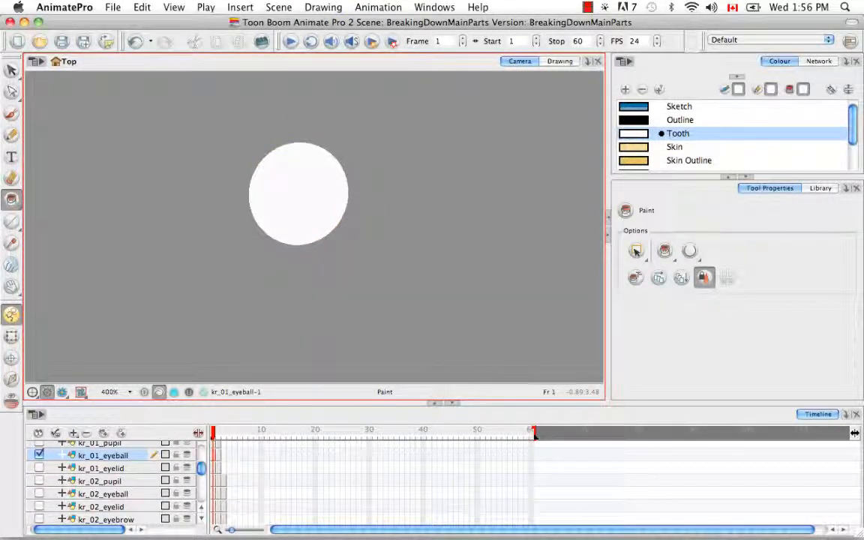
Hide the kr_01_eyeball layer and select the kr_01_pupil drawing with the Select tool, leaving only the pupil displayed.
left_click(40, 456)
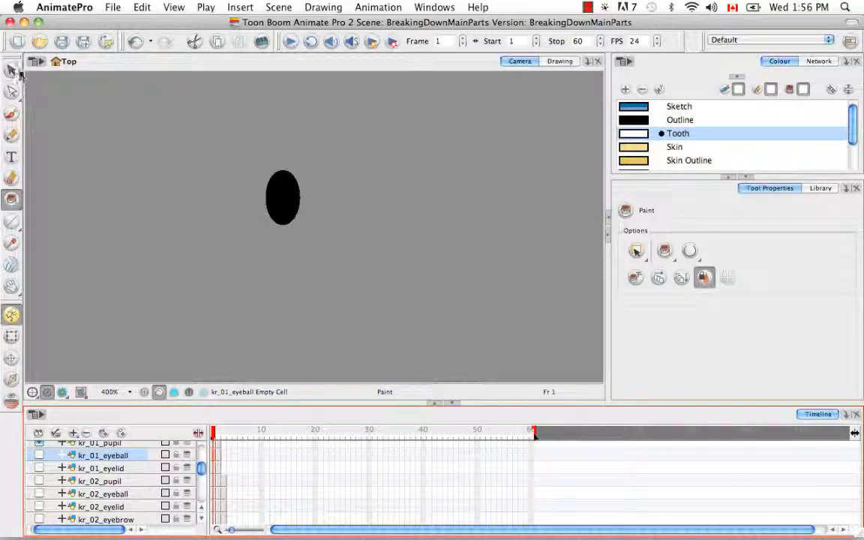
left_click_drag(13, 72, 16, 71)
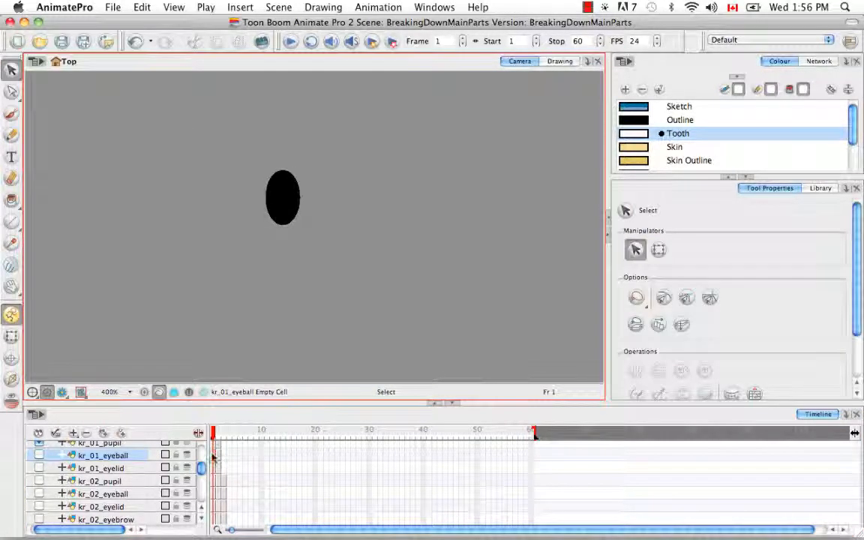
left_click(214, 444)
left_click_drag(202, 471, 201, 467)
left_click(335, 154)
left_click(287, 193)
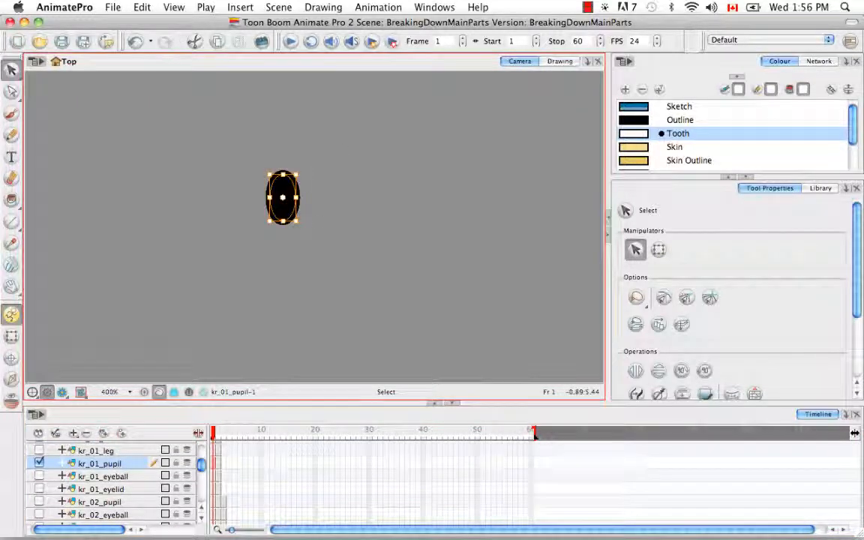
left_click(327, 181)
left_click_drag(327, 181, 319, 177)
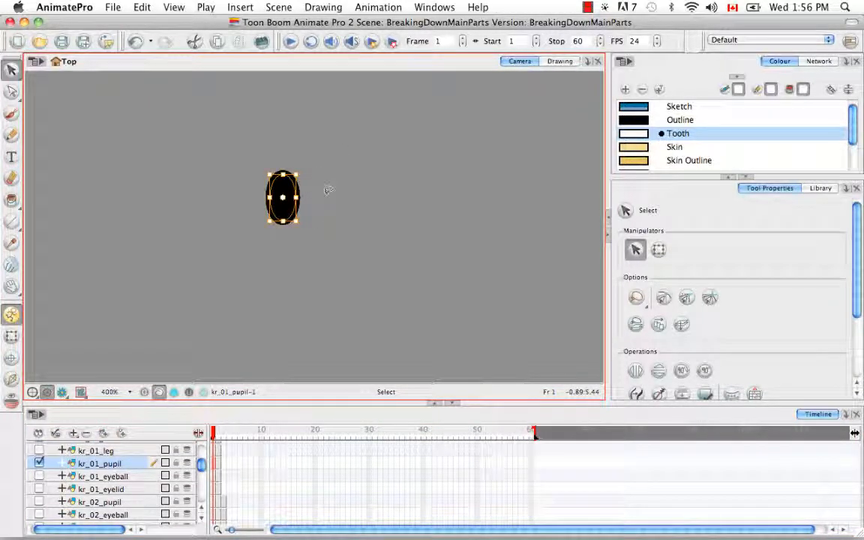
Move the pupil's black fill up and out of its pencil outline to compare the two pieces, and undo the move.
left_click(335, 209)
key("super+equal")
key("super+equal")
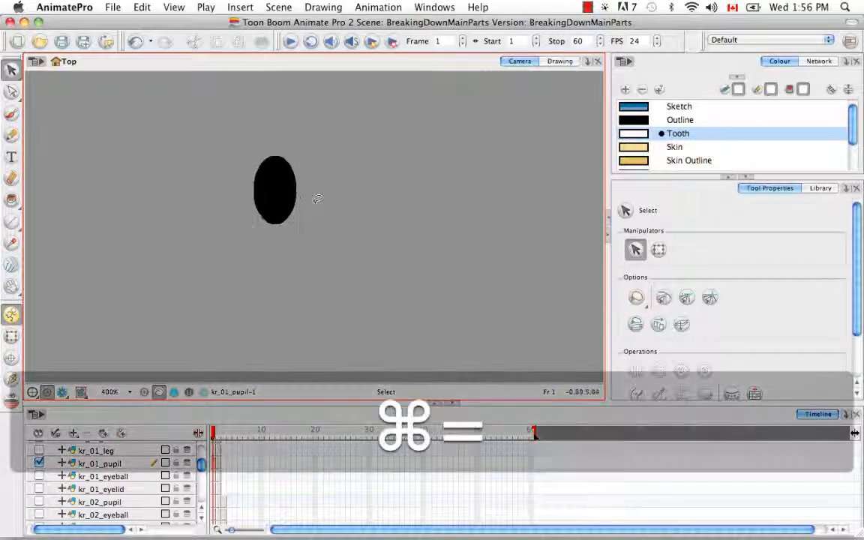
key("space")
left_click_drag(347, 154, 436, 321)
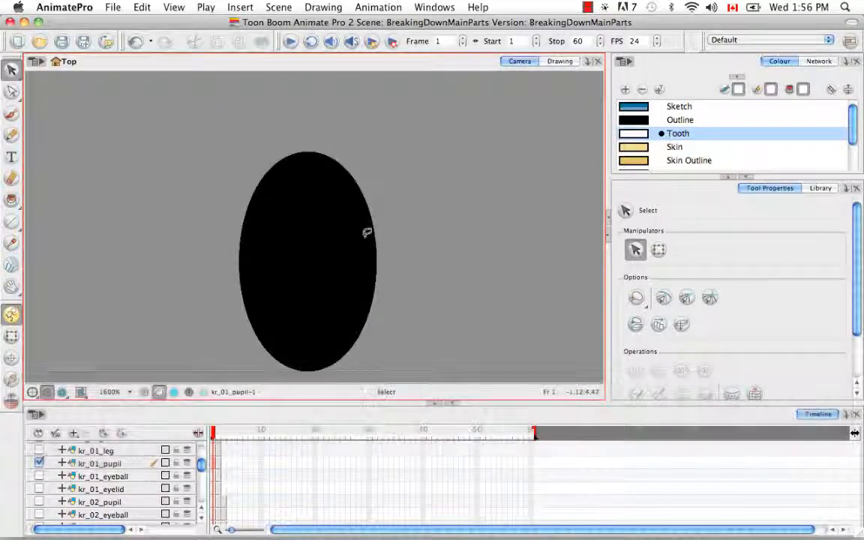
left_click(364, 231)
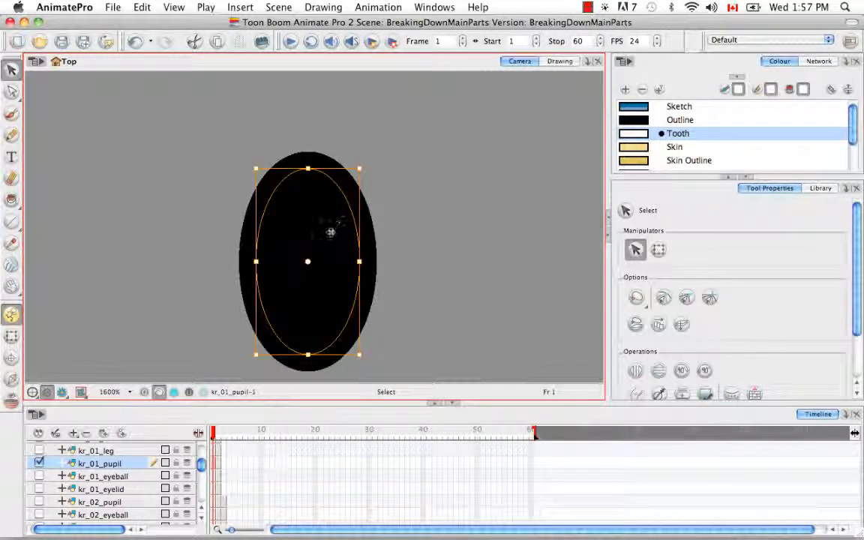
left_click_drag(330, 234, 454, 166)
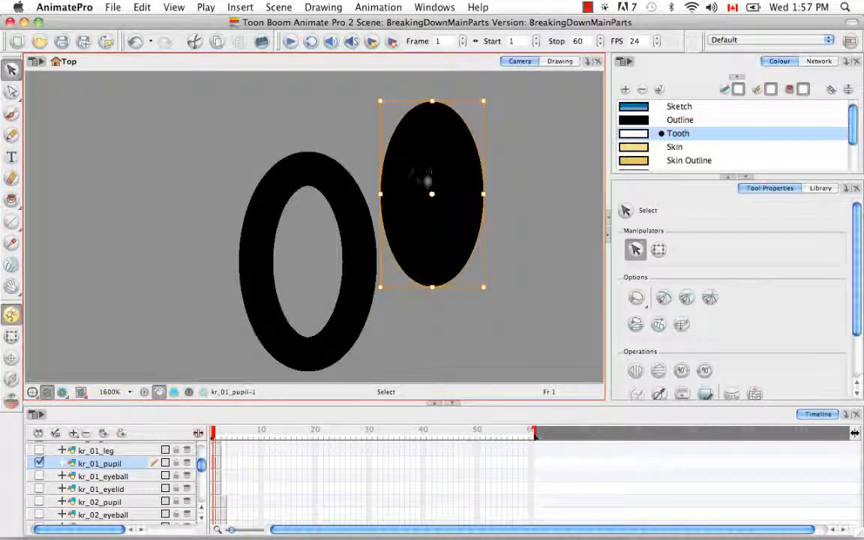
left_click(352, 190)
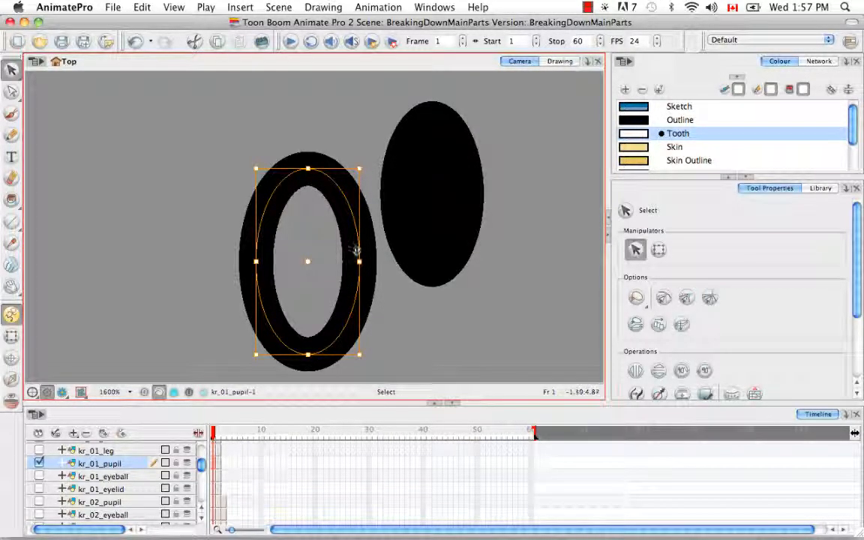
key("super+z")
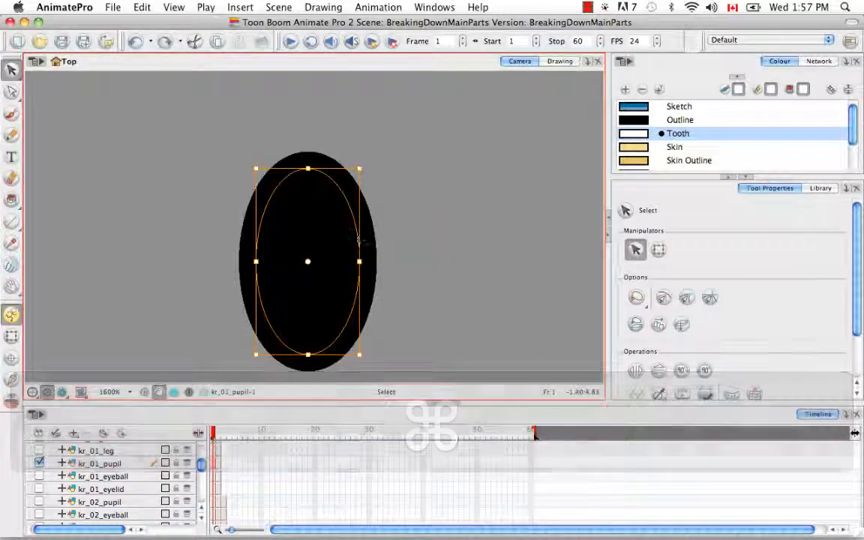
Convert the pupil's pencil outline to brush strokes, select all the pupil artwork and optimize it into a single shape.
left_click(334, 7)
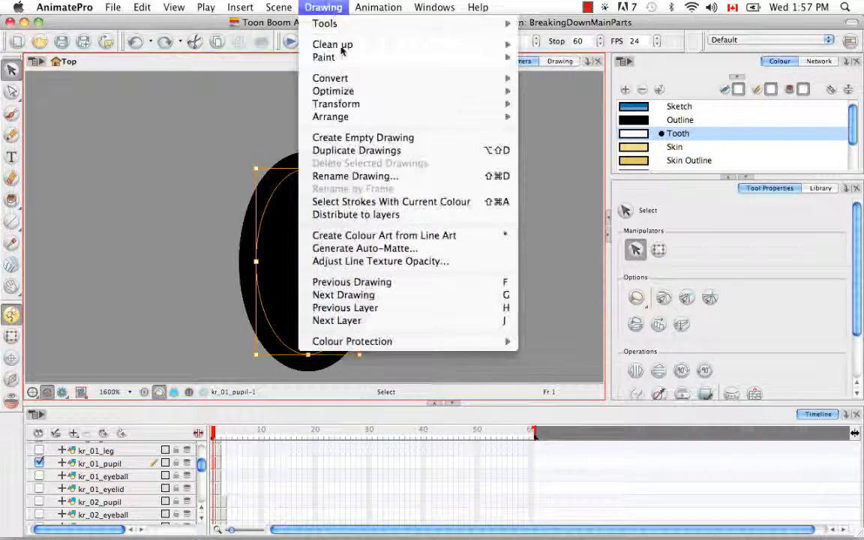
mouse_move(354, 81)
left_click(564, 78)
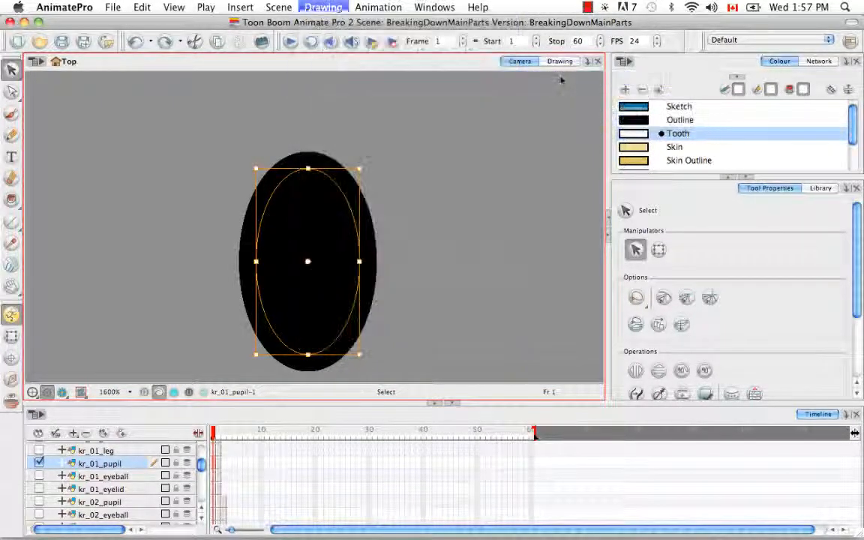
mouse_move(459, 134)
left_mouse_down()
mouse_move(322, 114)
mouse_move(342, 357)
mouse_move(431, 232)
left_mouse_up()
left_click(328, 7)
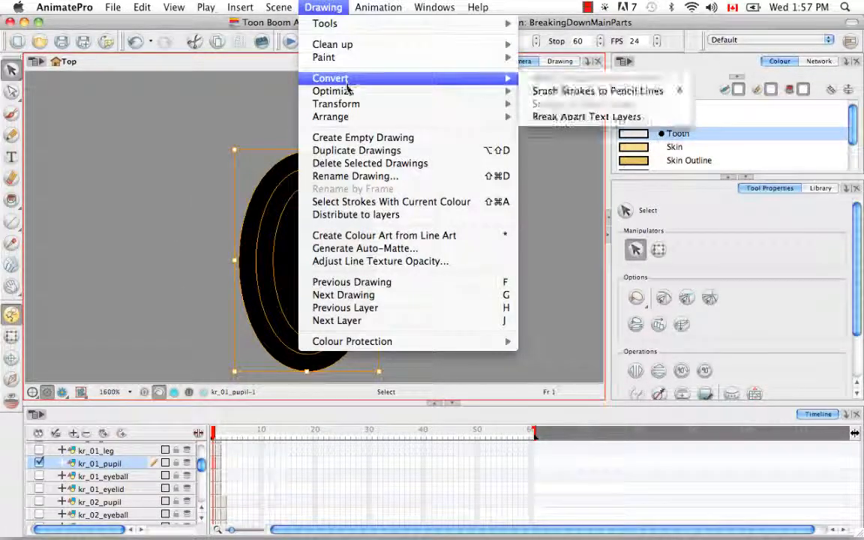
mouse_move(348, 93)
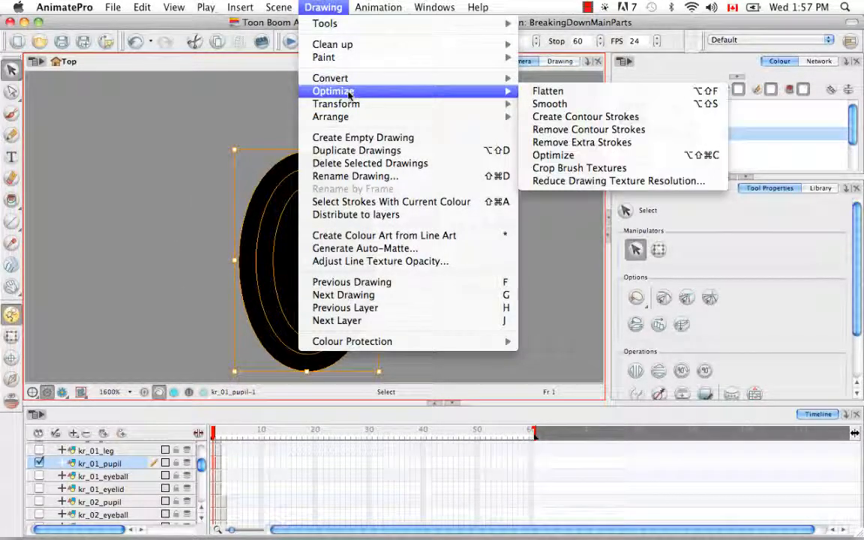
left_click(560, 155)
left_click(446, 153)
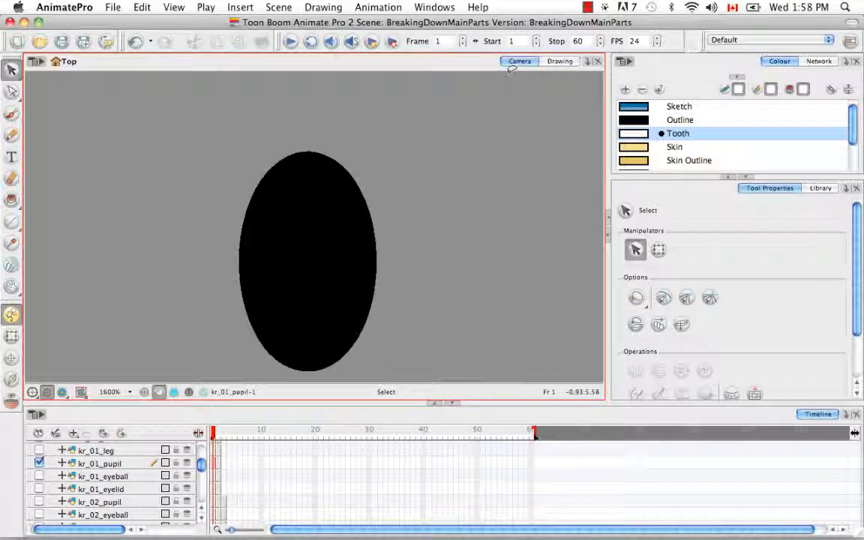
Show all layers and place the kr_01_eyelid layer directly above kr_01_pupil in the timeline.
left_click(38, 433)
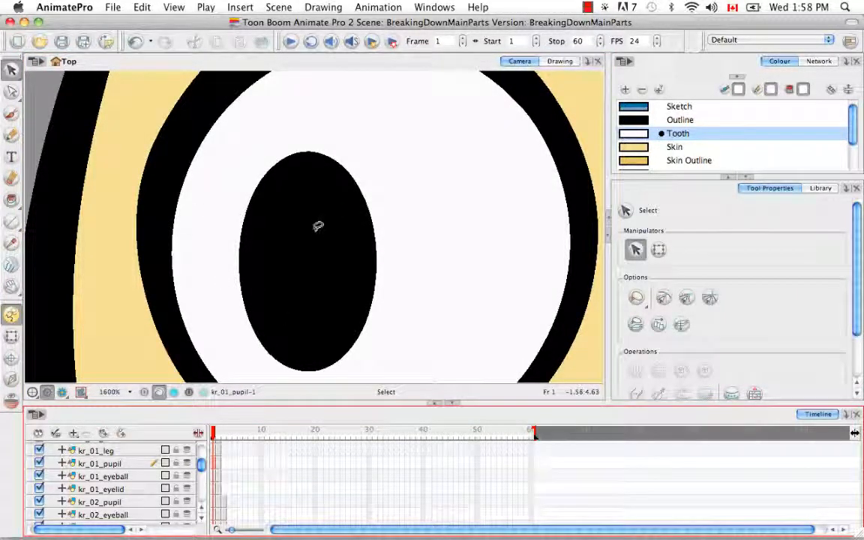
left_click(201, 511)
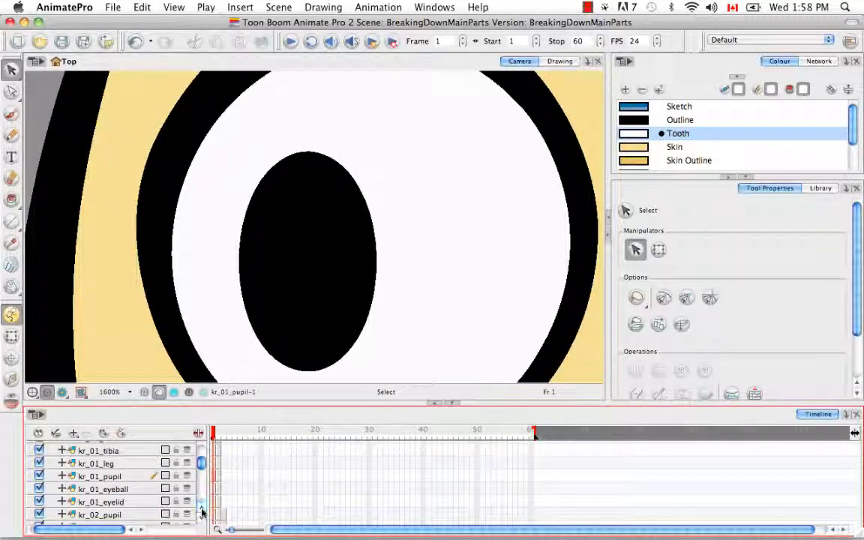
left_click(136, 477)
left_click_drag(132, 500, 124, 477)
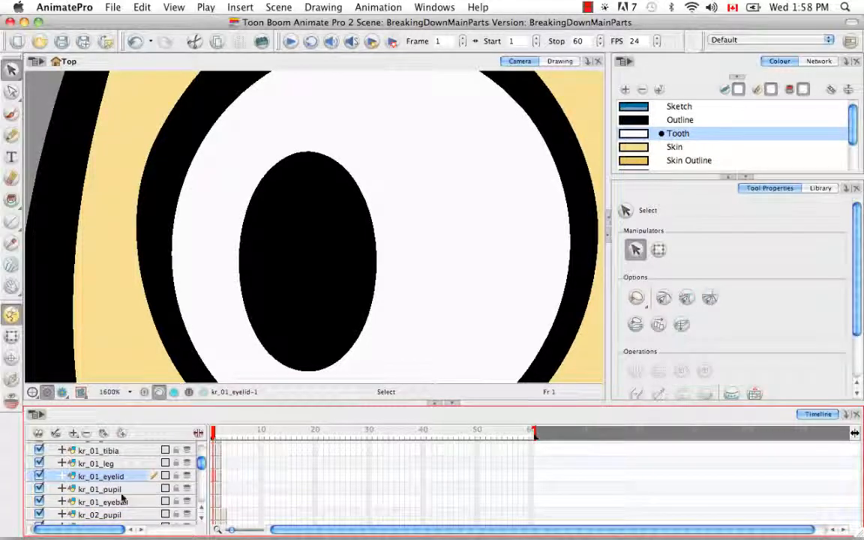
Move the kr_01_pupil shape past the eyeball's left edge to test how the eyelid covers it, and check the whole face.
left_click(123, 489)
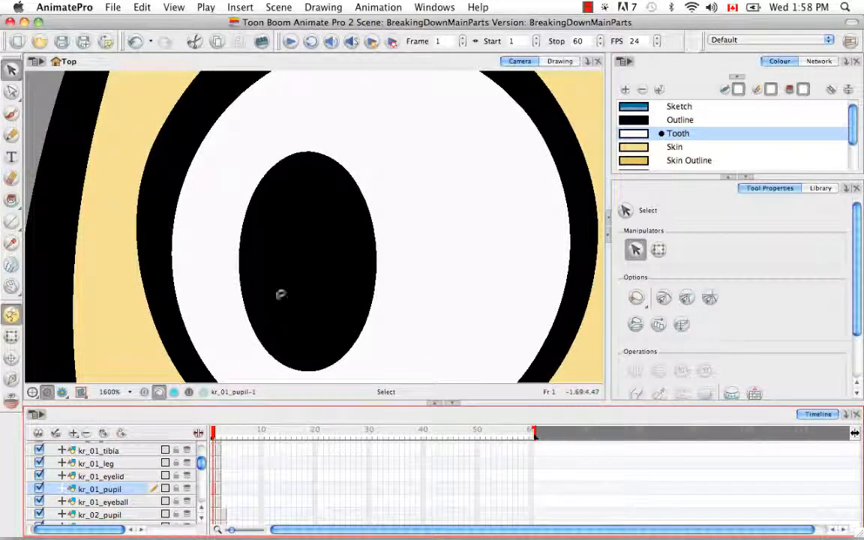
left_click(297, 273)
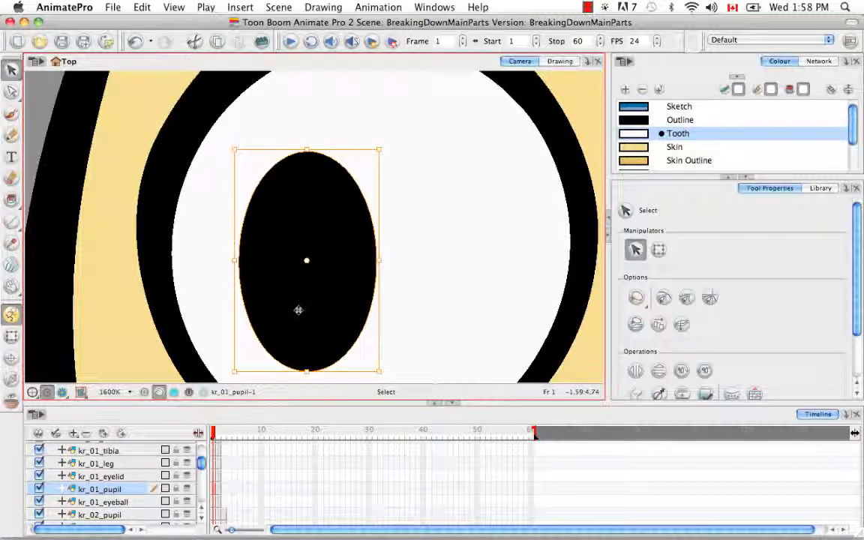
left_click_drag(298, 310, 199, 299)
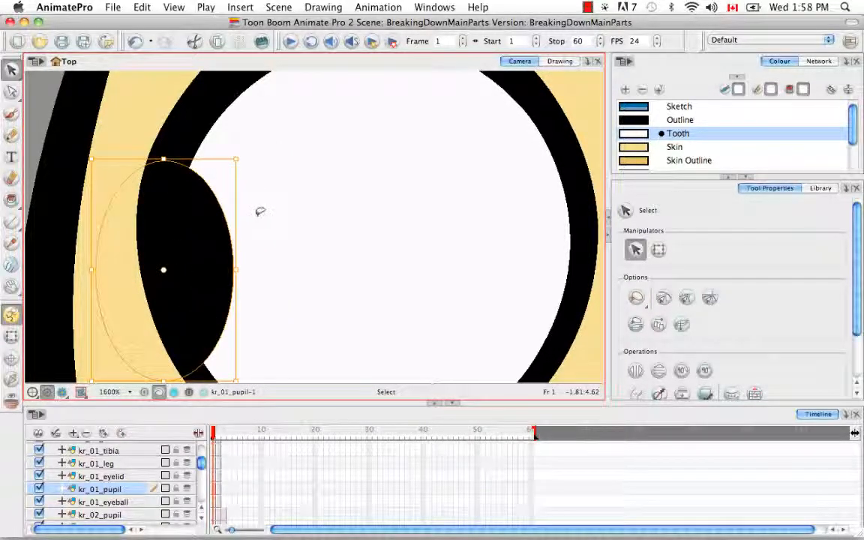
left_click(193, 139)
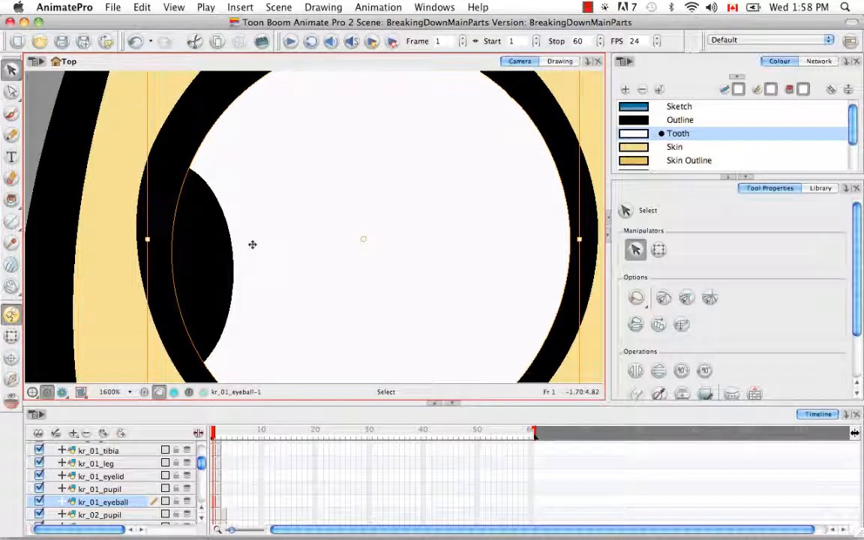
key("super+minus")
key("super+minus")
key("super+minus")
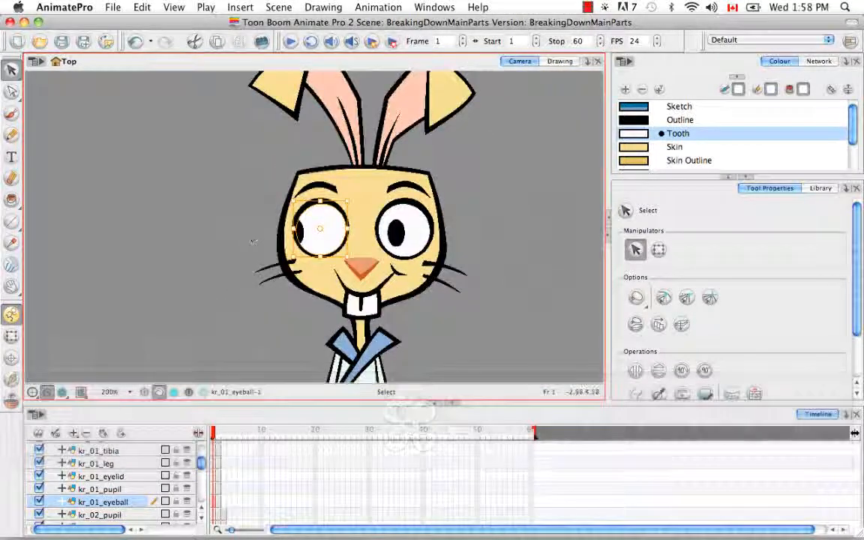
left_click(243, 210)
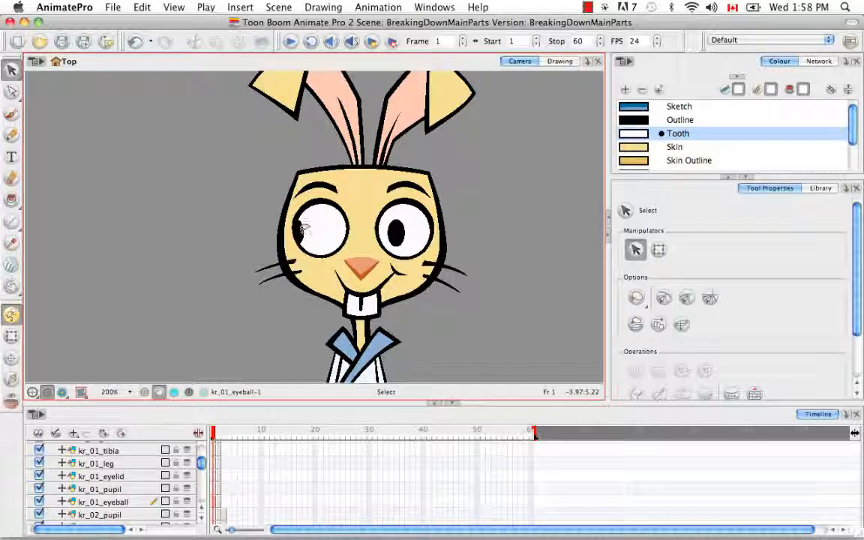
Move the pupil up under the eyelid's upper edge as a second masking test, and undo the pupil moves.
left_click(302, 229)
left_click_drag(302, 229, 320, 211)
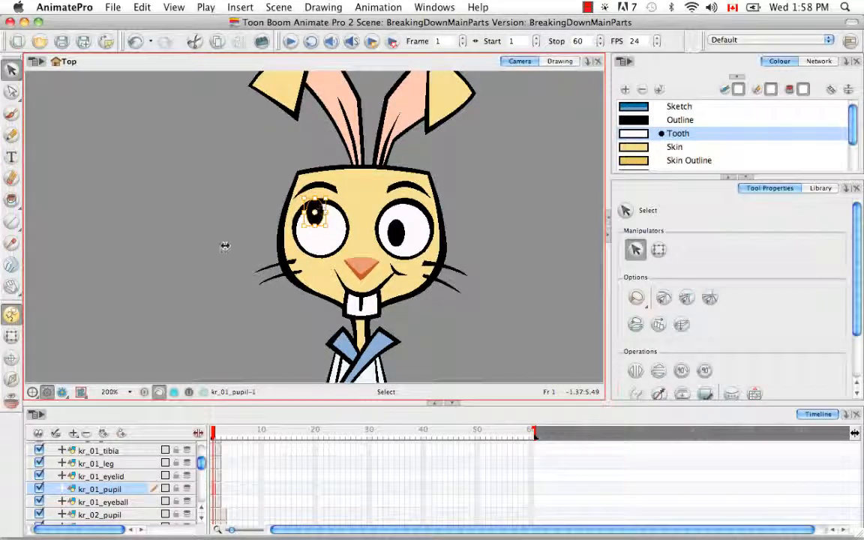
left_click(225, 246)
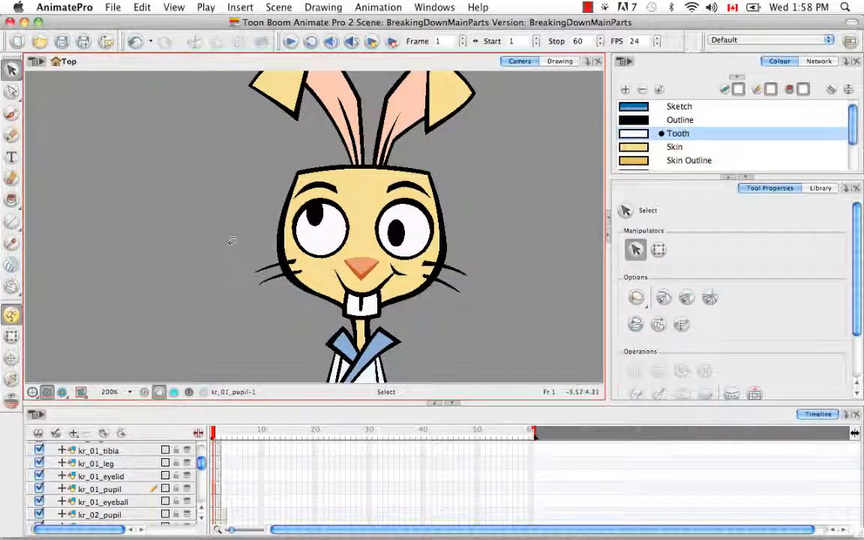
key("super+z")
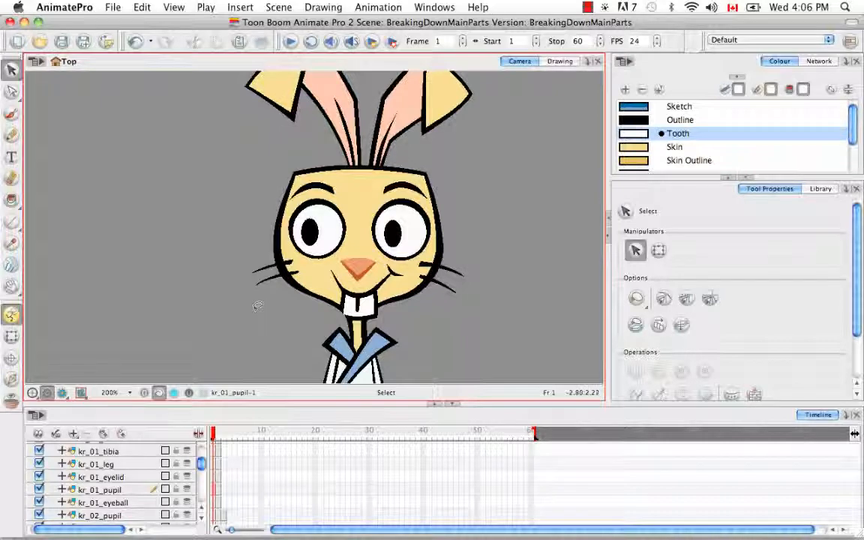
Open the kr_head drawing on its own in the Drawing view and bring the lower face into close view.
mouse_move(201, 466)
left_mouse_down()
mouse_move(201, 450)
mouse_move(201, 478)
left_mouse_up()
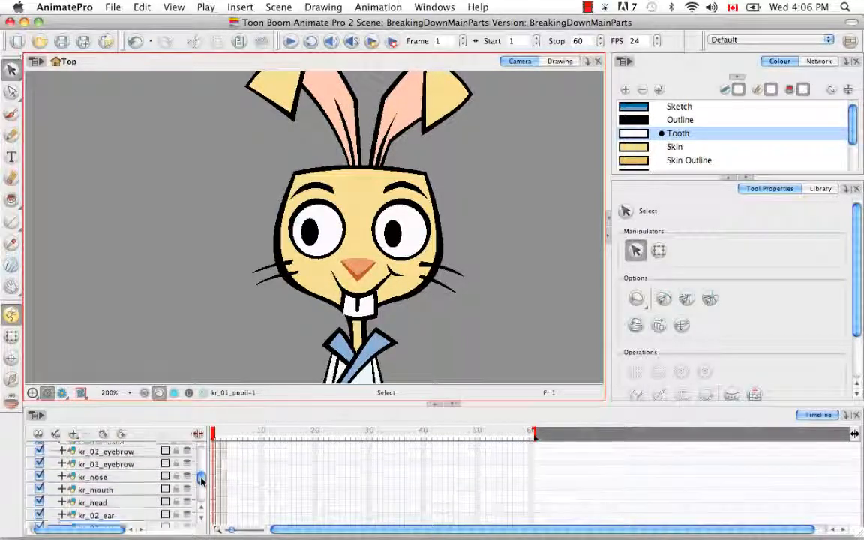
left_click(215, 498)
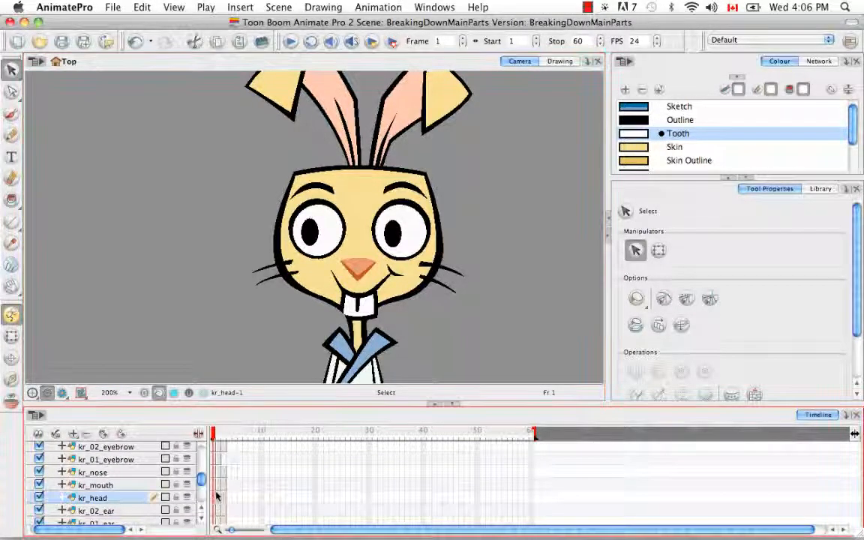
left_click(560, 60)
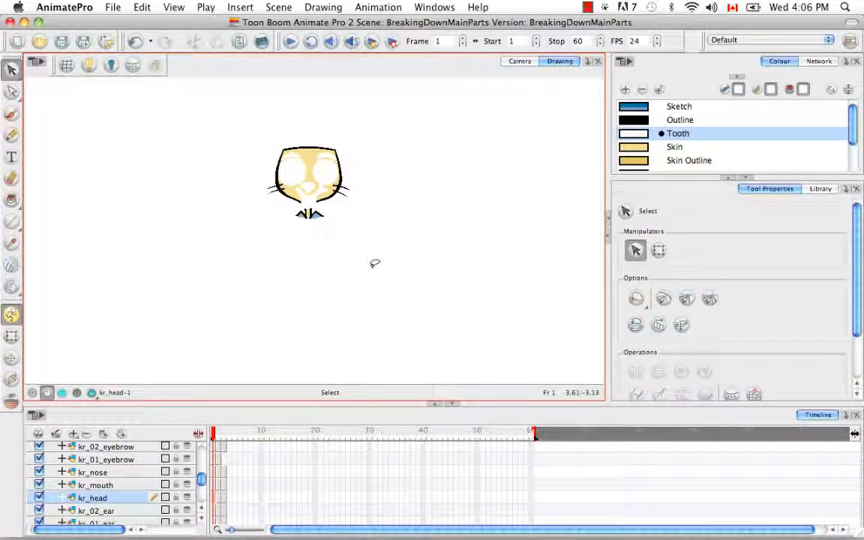
key("super+equal")
key("super+equal")
key("super+equal")
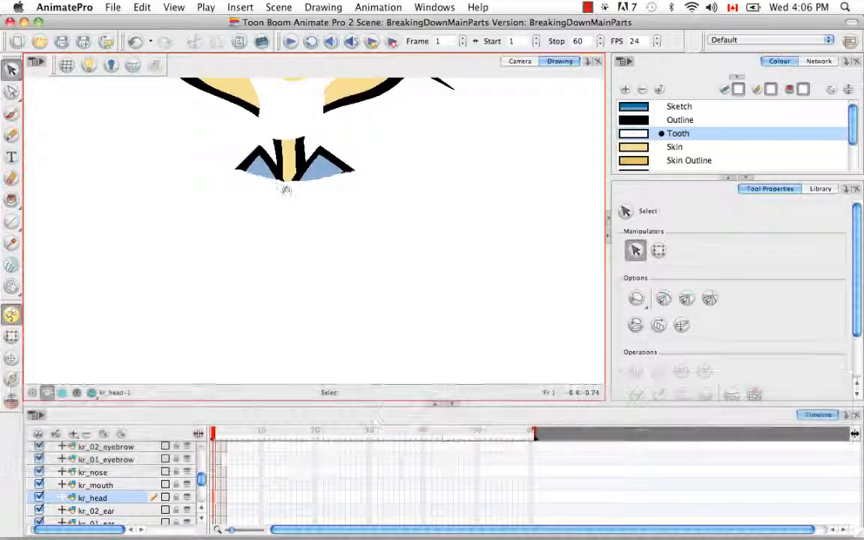
left_click_drag(286, 190, 341, 314)
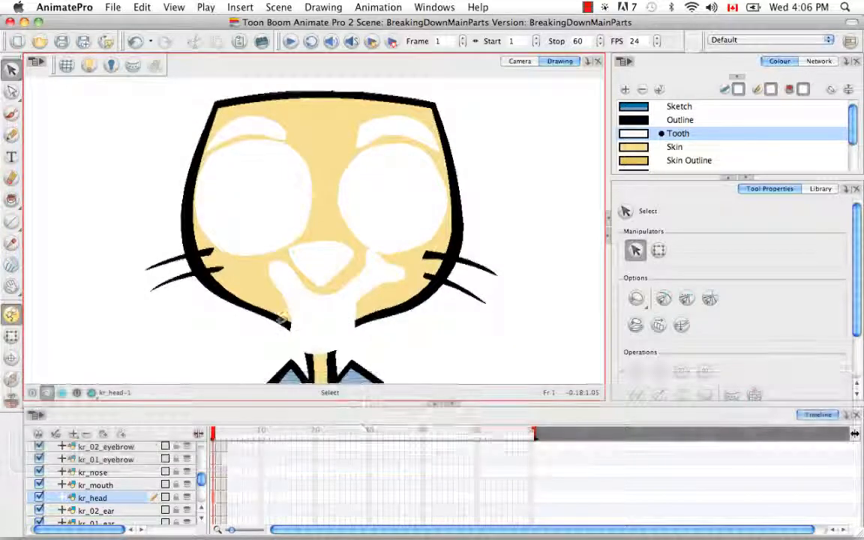
left_click_drag(283, 318, 297, 292)
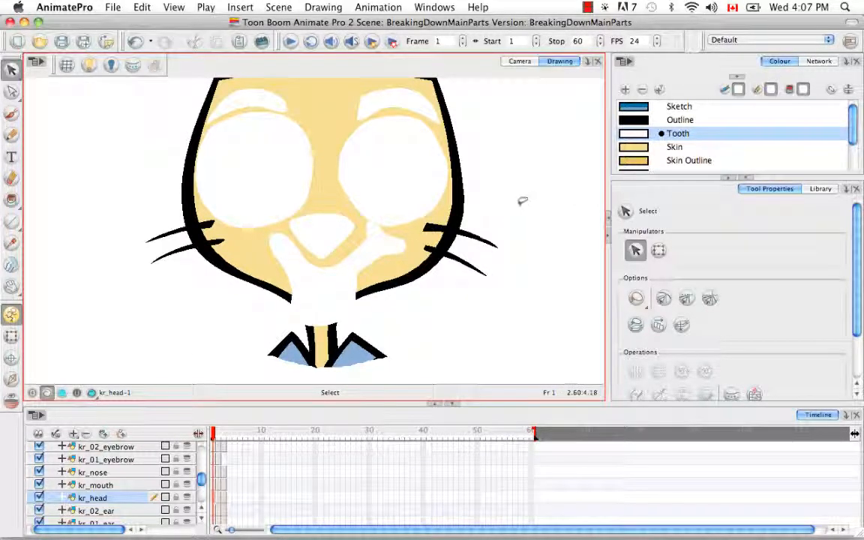
Compare the head with the surrounding layers through the light table, and delete the leftover neck and collar pieces below the chin.
left_click(88, 65)
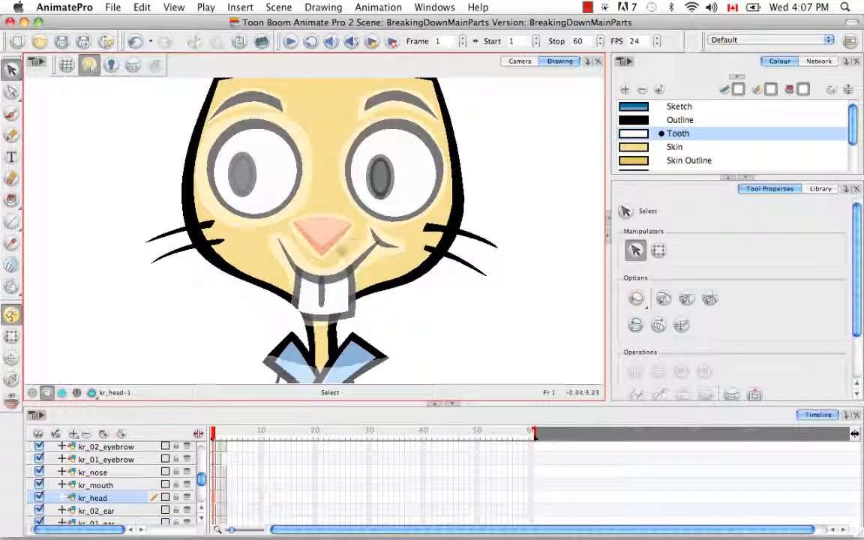
left_click(89, 65)
key("space")
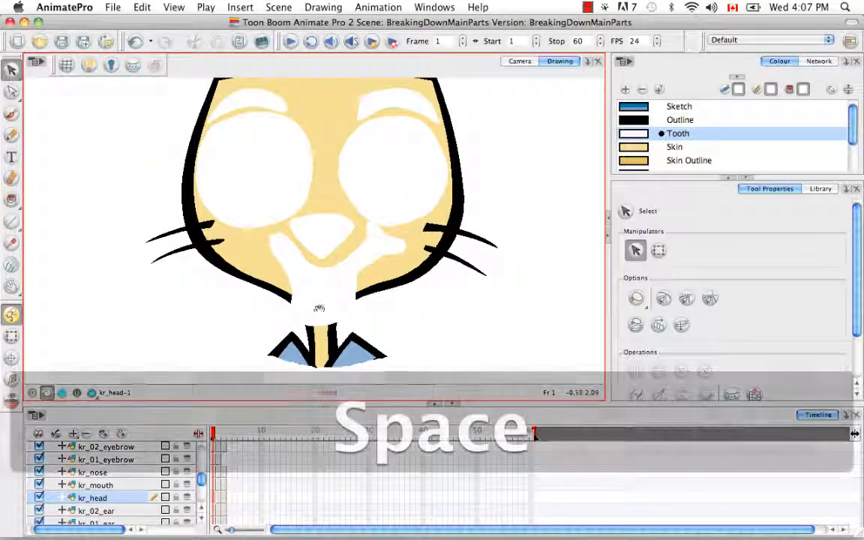
left_click_drag(312, 304, 330, 274)
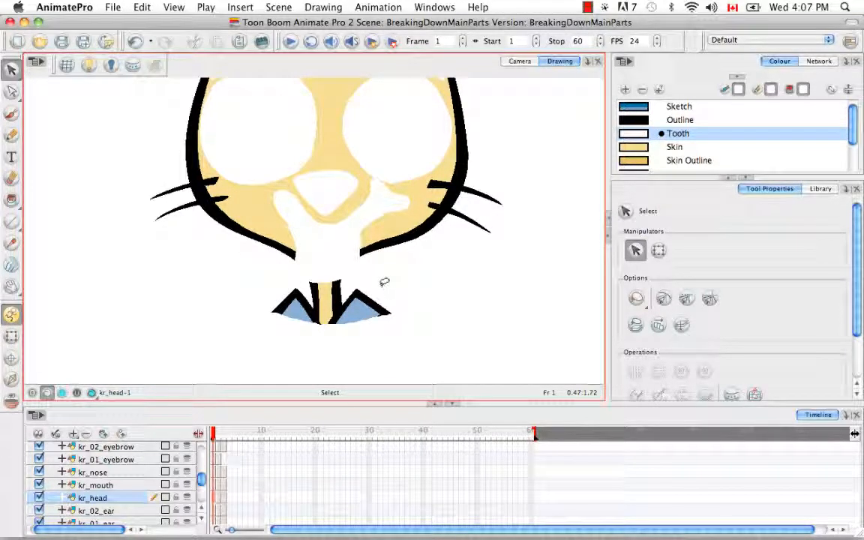
mouse_move(371, 275)
left_mouse_down()
mouse_move(308, 258)
mouse_move(250, 324)
mouse_move(391, 342)
mouse_move(366, 267)
left_mouse_up()
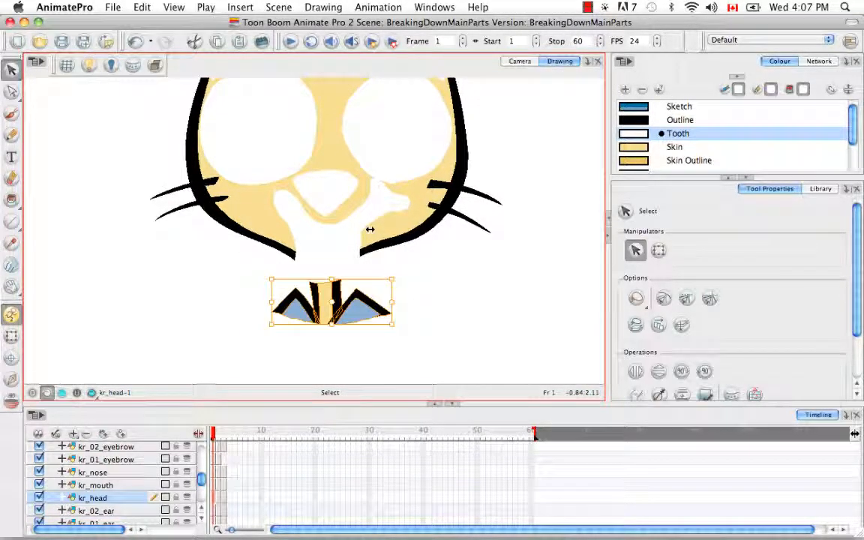
key("BackSpace")
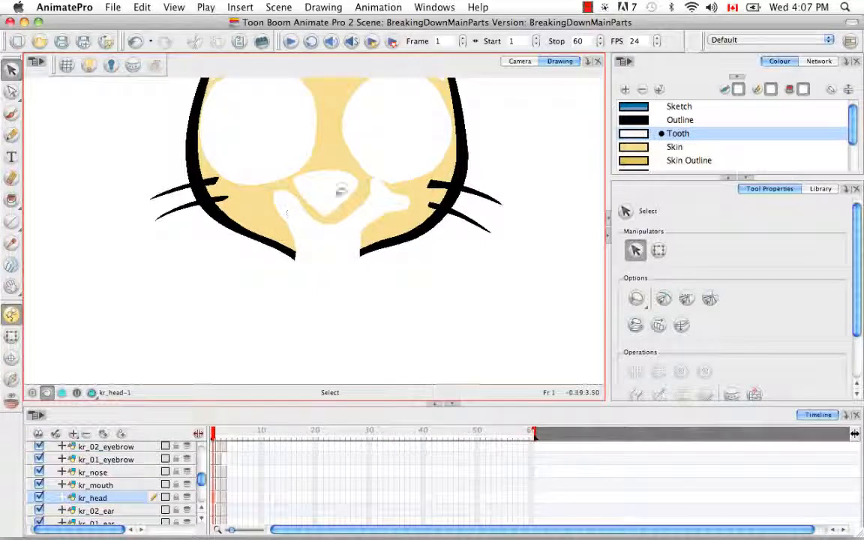
Turn on the light table to show the mouth, teeth and neck as reference around the gap in the chin.
left_click(89, 64)
key("space")
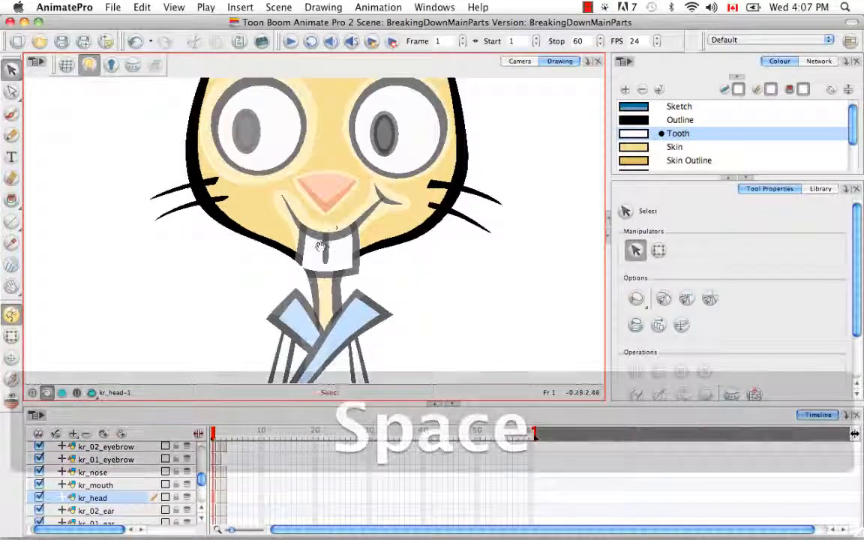
left_click_drag(314, 240, 313, 246)
key("super+equal")
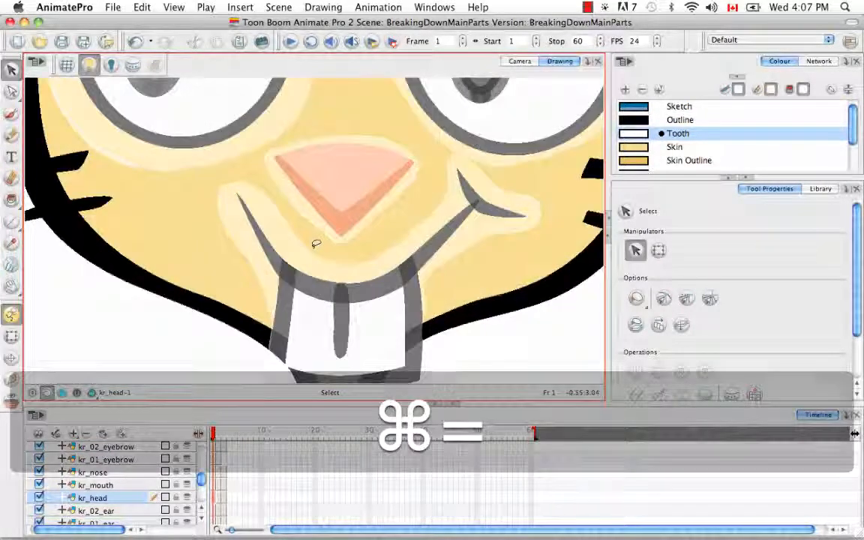
key("space")
left_click_drag(337, 287, 325, 243)
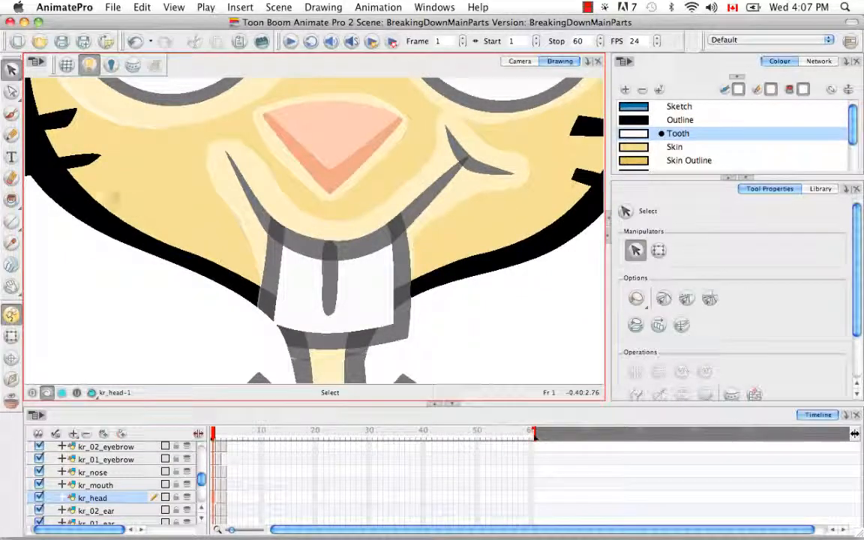
Paint the missing chin line with the Brush in the Outline colour, joining the two cut ends of the jaw outline.
left_click(15, 113)
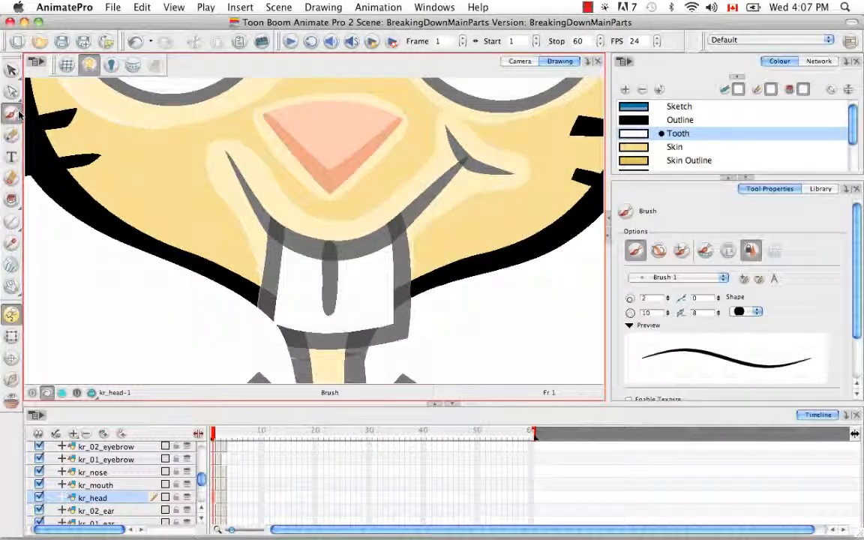
left_click(643, 124)
key("alt+super")
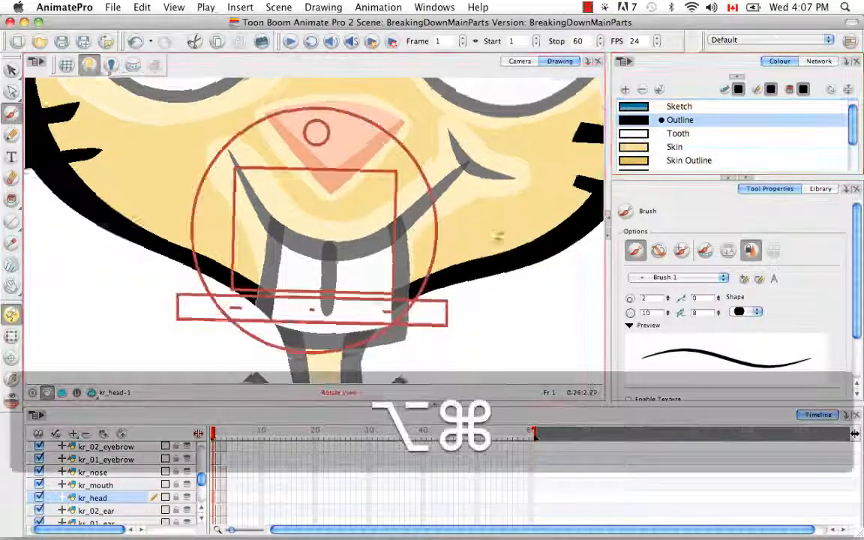
left_click_drag(497, 237, 407, 330)
left_click_drag(322, 282, 280, 236)
left_click_drag(437, 253, 413, 307)
key("space")
mouse_move(237, 191)
left_mouse_down()
mouse_move(212, 245)
mouse_move(205, 235)
left_mouse_up()
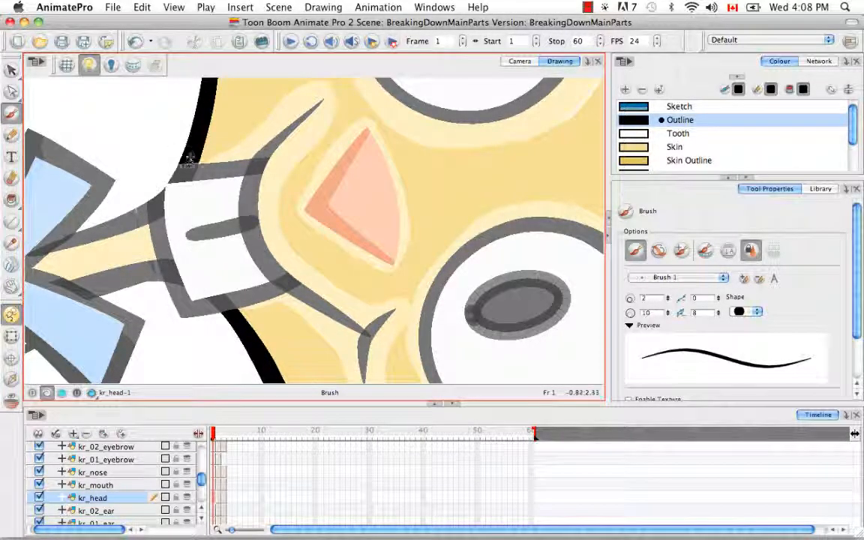
mouse_move(190, 158)
left_mouse_down()
mouse_move(166, 206)
mouse_move(187, 259)
mouse_move(228, 315)
left_mouse_up()
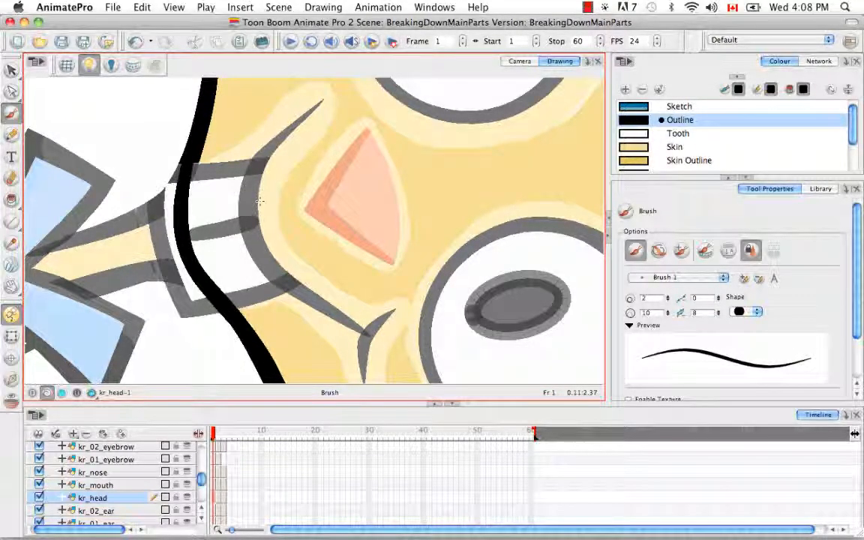
Reset the rotated view, turn off the light table and check the new chin line on the head drawing alone.
key("shift+m")
key("super+equal")
key("super+equal")
key("super+equal")
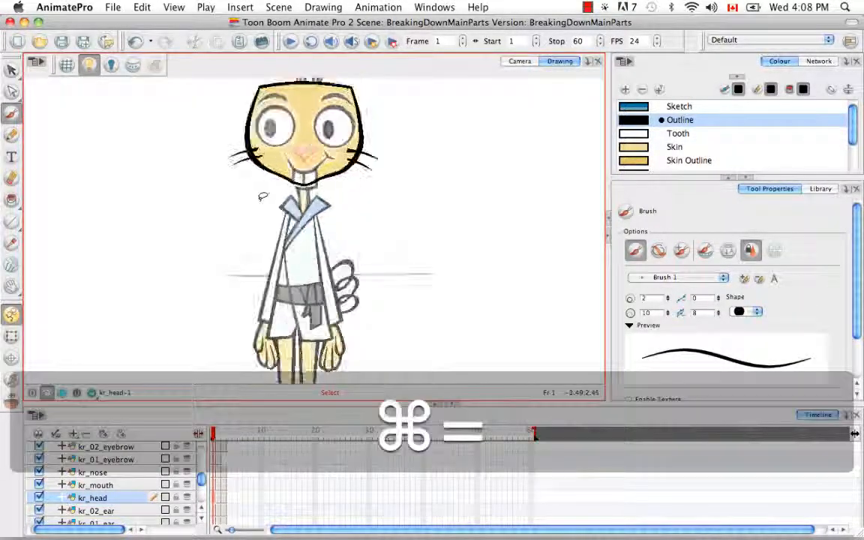
key("space")
left_click_drag(275, 183, 310, 361)
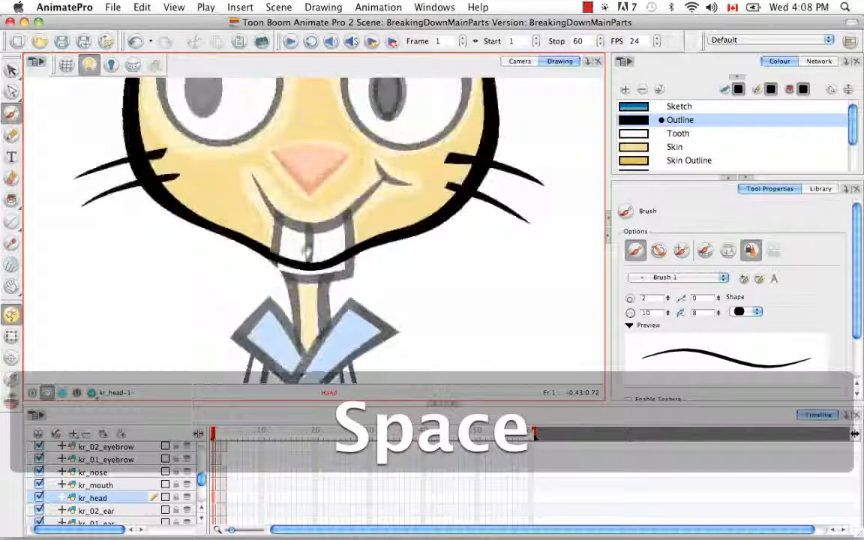
left_click_drag(305, 251, 312, 346)
left_click(89, 66)
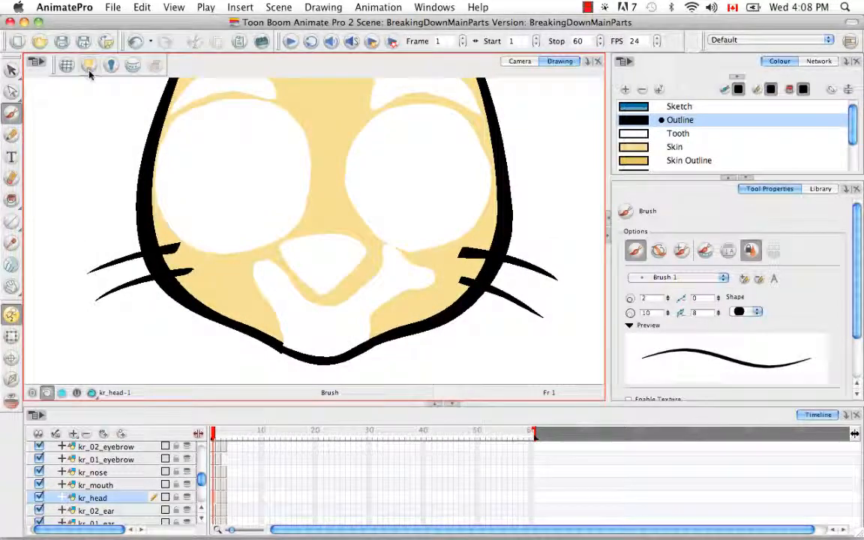
key("space")
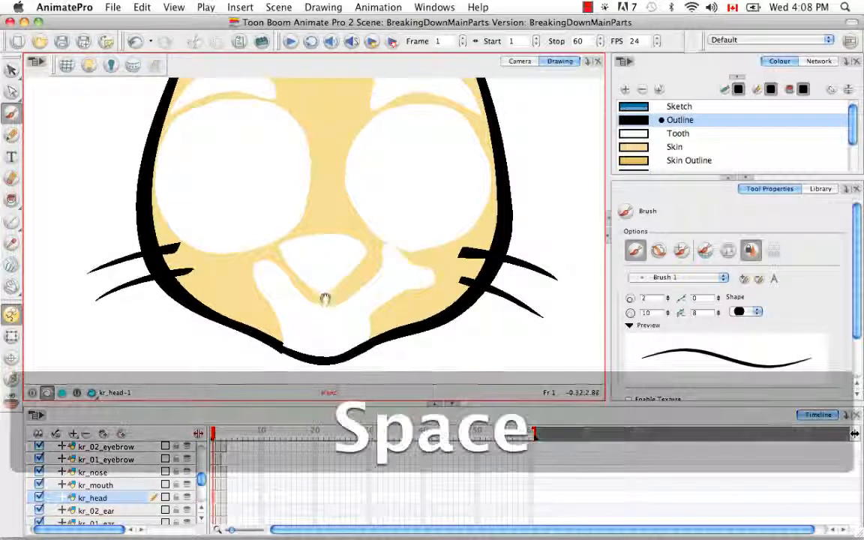
left_click_drag(324, 315, 316, 260)
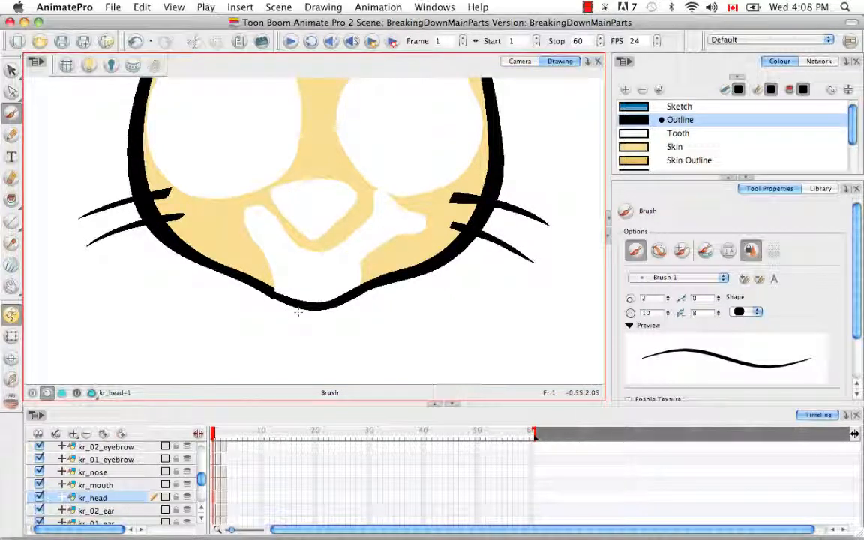
Select all the head artwork and flatten the new chin stroke into the existing outline.
left_click_drag(11, 70, 43, 71)
key("space")
key("super+minus")
key("super+minus")
key("super+minus")
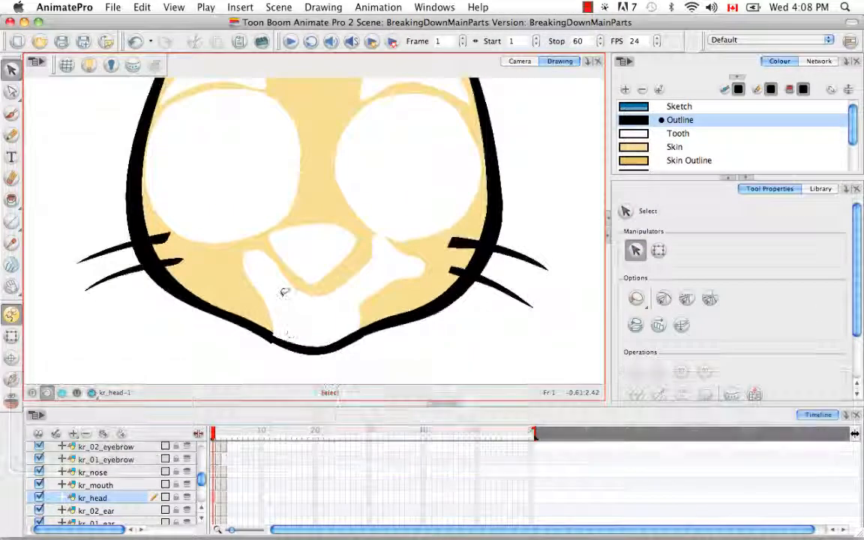
mouse_move(389, 117)
left_mouse_down()
mouse_move(199, 294)
mouse_move(260, 78)
left_mouse_up()
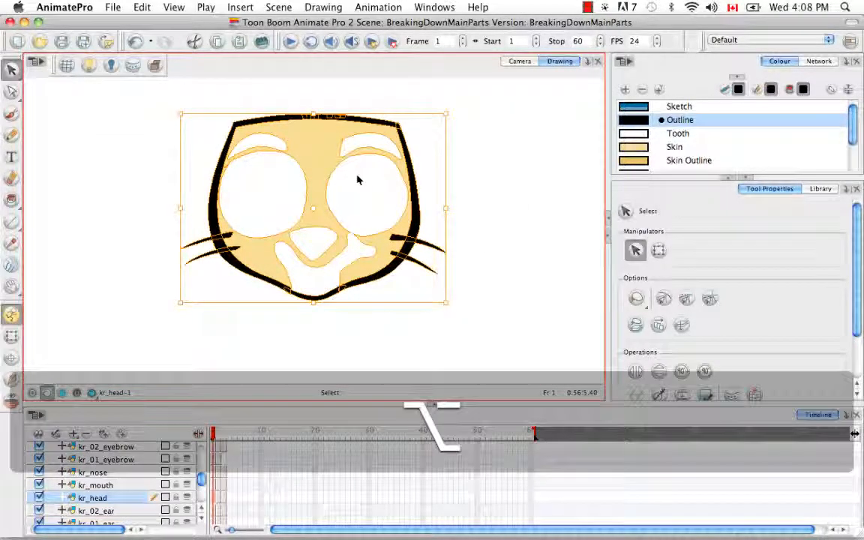
key("alt+shift+f")
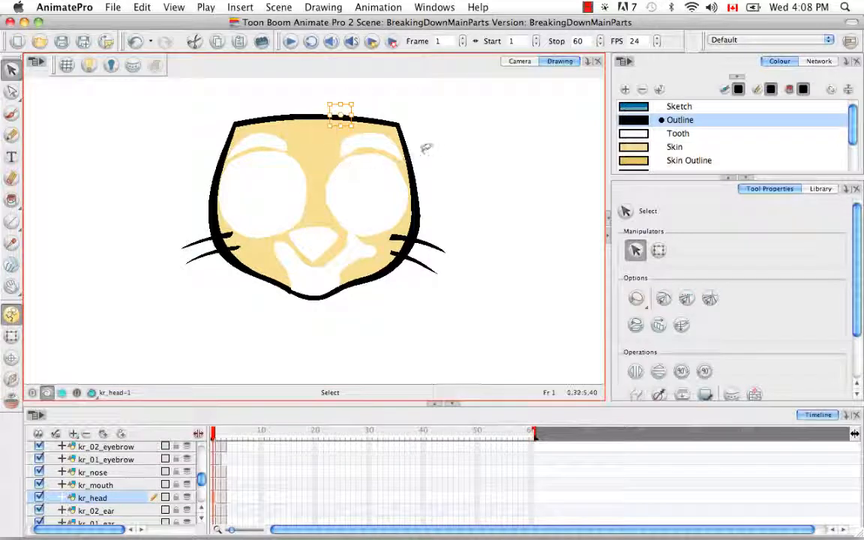
mouse_move(431, 144)
left_mouse_down()
mouse_move(376, 89)
mouse_move(379, 106)
left_mouse_up()
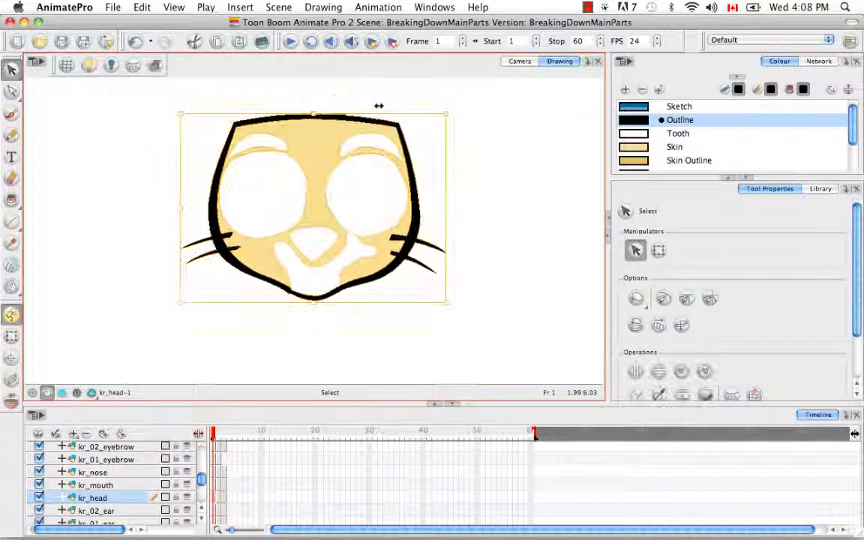
left_click(459, 135)
Smooth the inner edge of the chin line's left joint with the Contour Editor by deleting the surplus point.
key("super+equal")
key("super+equal")
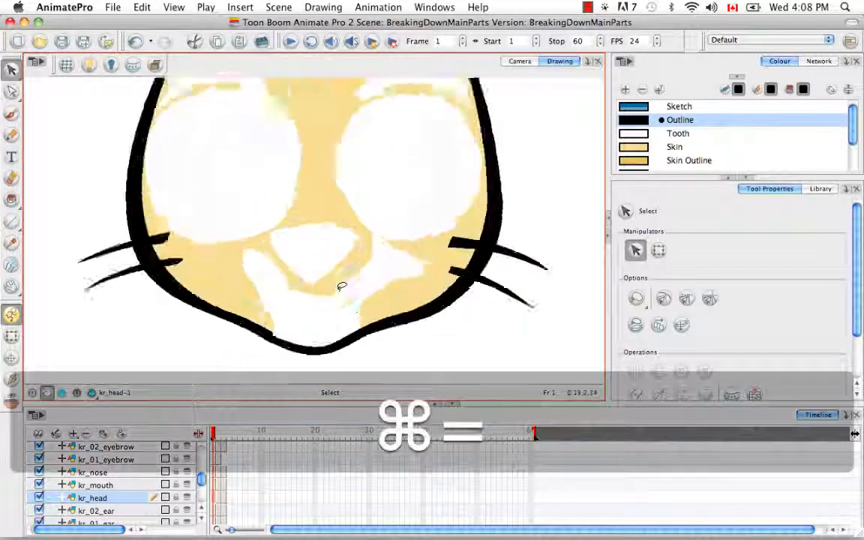
key("space")
left_click_drag(280, 253, 316, 299)
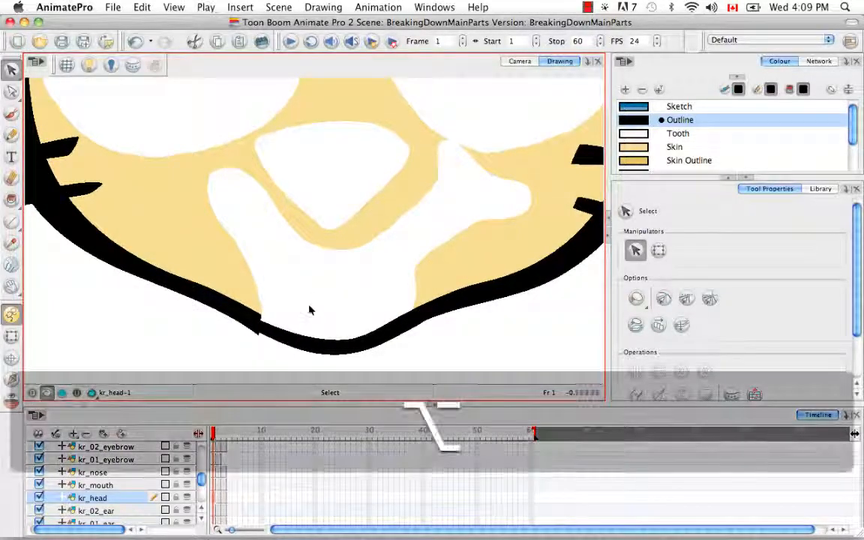
key("alt+a")
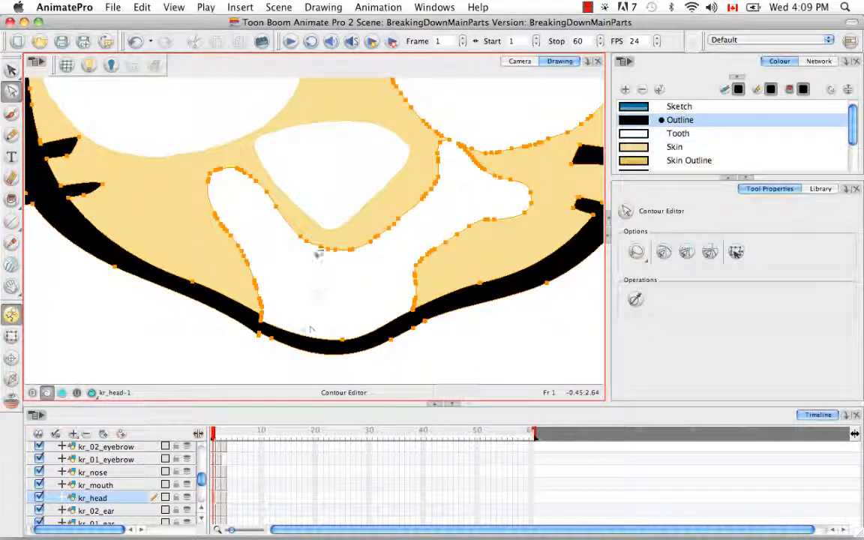
left_click(293, 294)
key("super+equal")
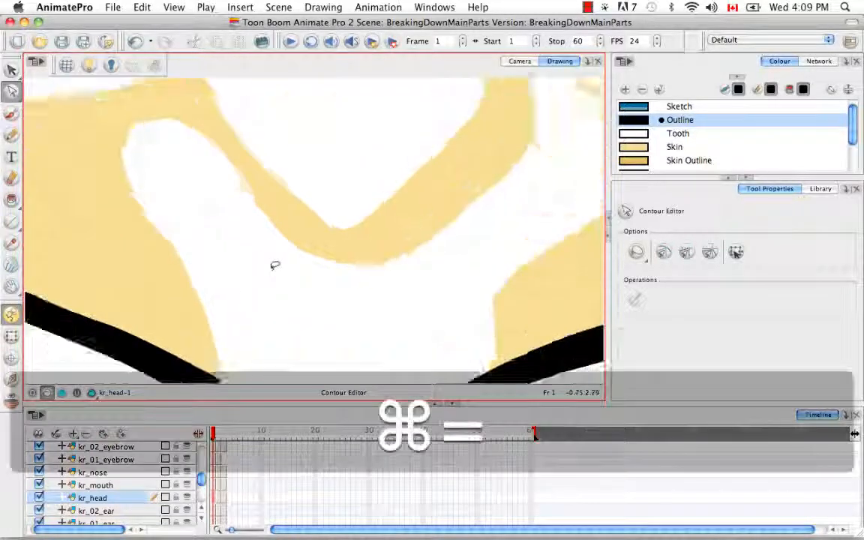
key("space")
left_click_drag(272, 268, 280, 104)
left_click(227, 275)
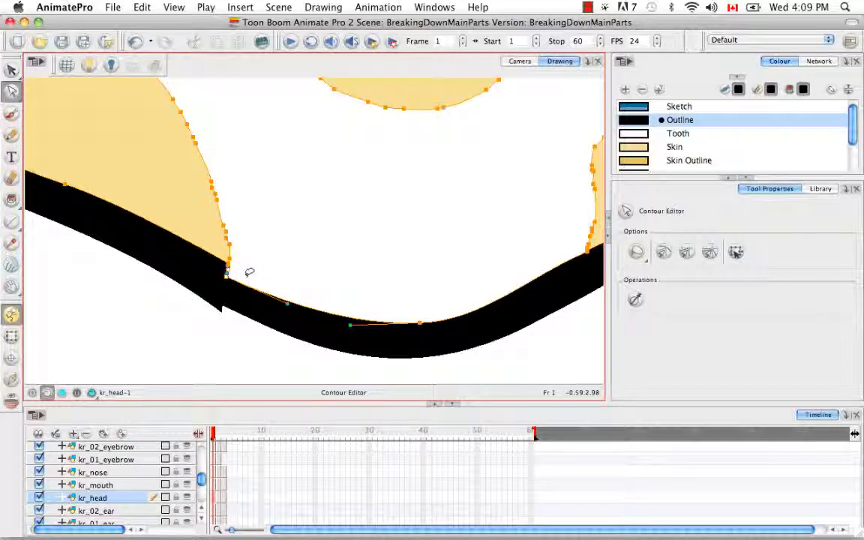
key("BackSpace")
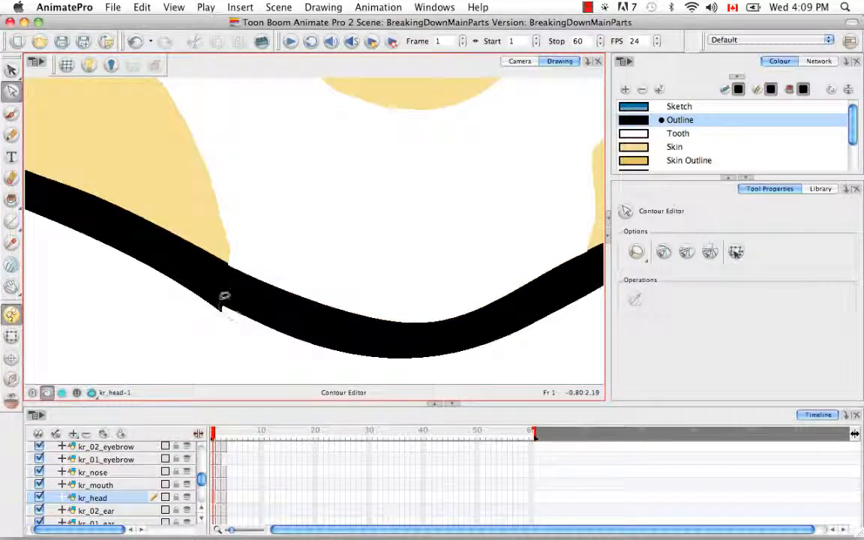
Smooth the outer edge of the chin line's left joint by deleting the surplus point and adjusting the neighbouring point and its curve handle.
left_click(238, 300)
key("BackSpace")
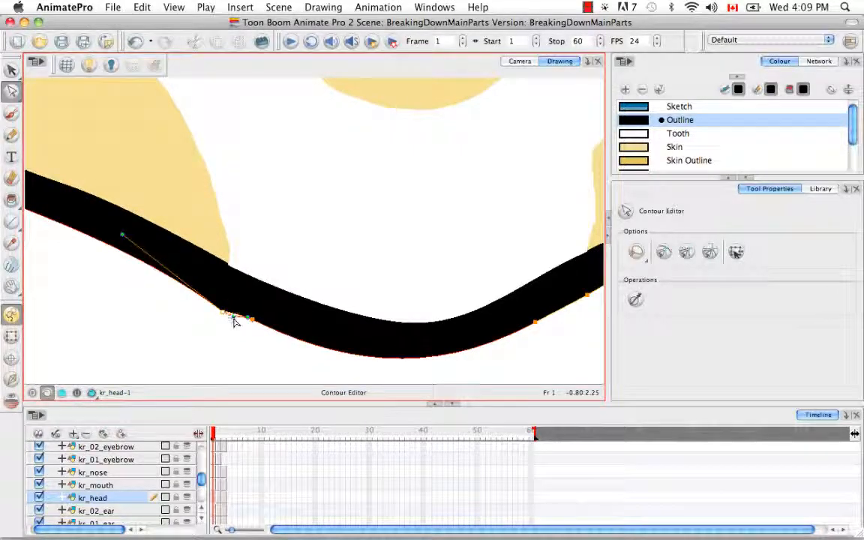
left_click_drag(224, 313, 217, 305)
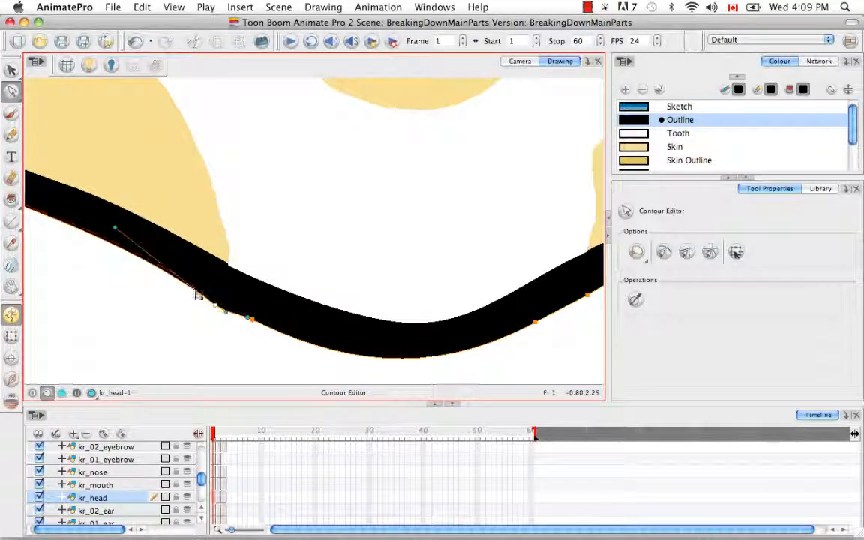
left_click_drag(115, 230, 97, 235)
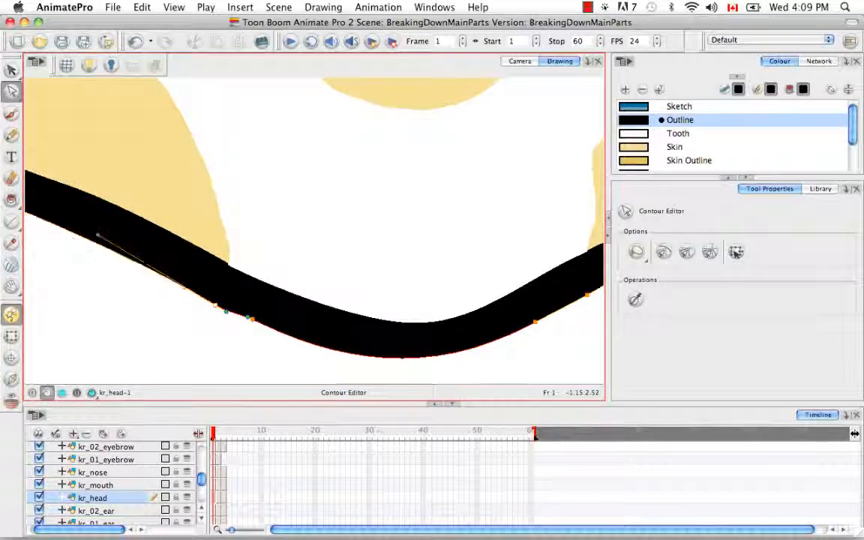
left_click(170, 305)
key("super+minus")
key("super+minus")
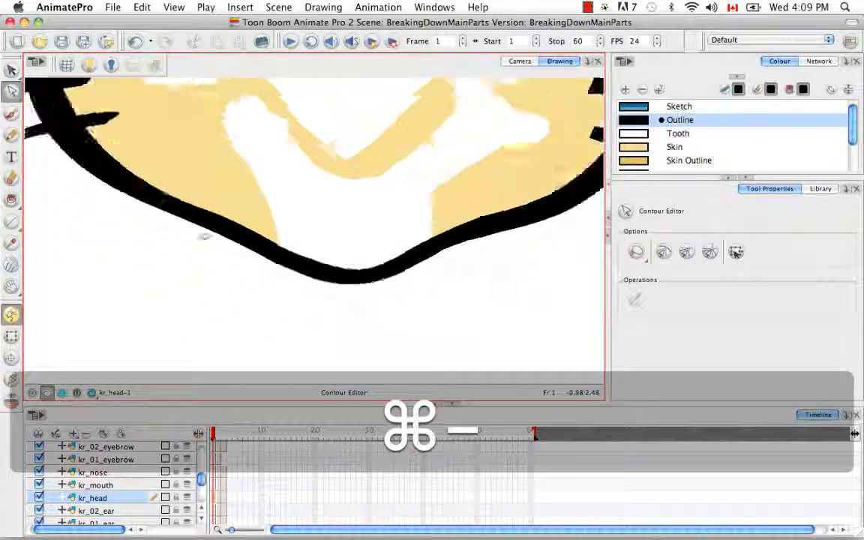
key("space")
left_click_drag(310, 211, 282, 251)
left_click(259, 292)
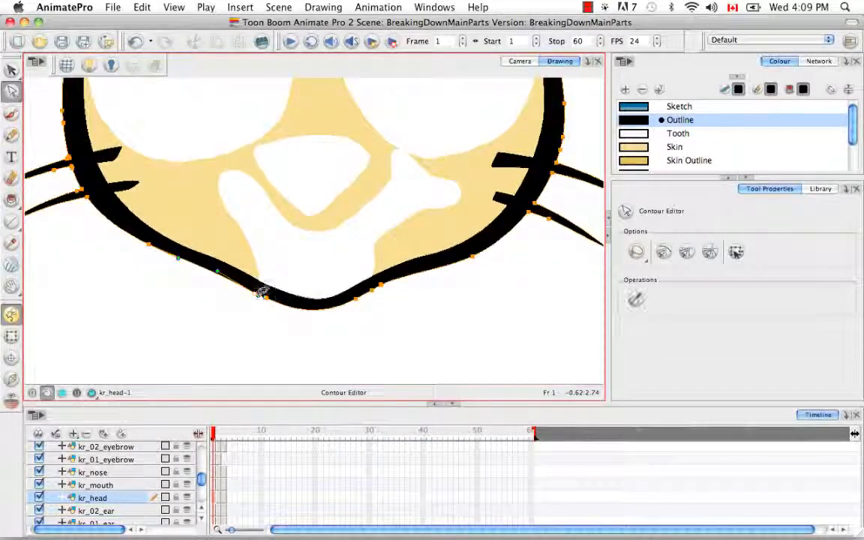
left_click(267, 299)
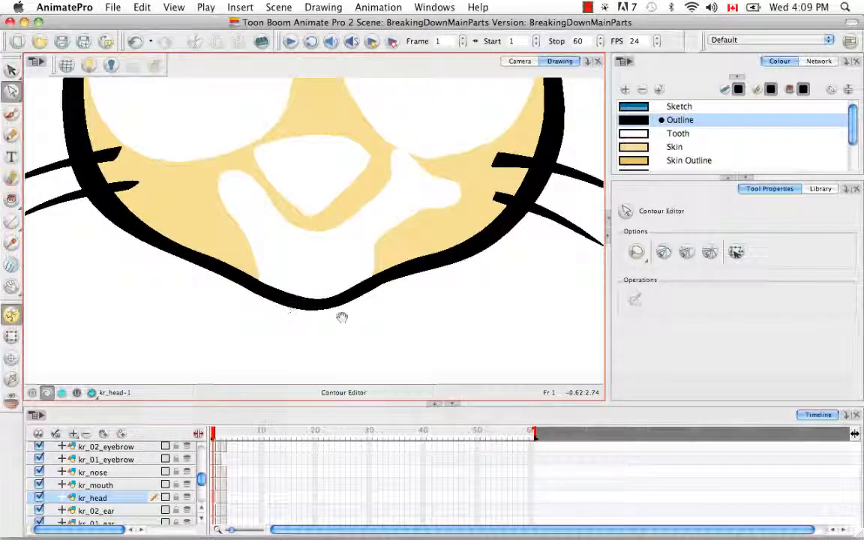
Fill the empty eye, mouth, nose and eyebrow areas of the head with the Skin colour using the Paint tool.
key("space")
left_click_drag(342, 315, 330, 330)
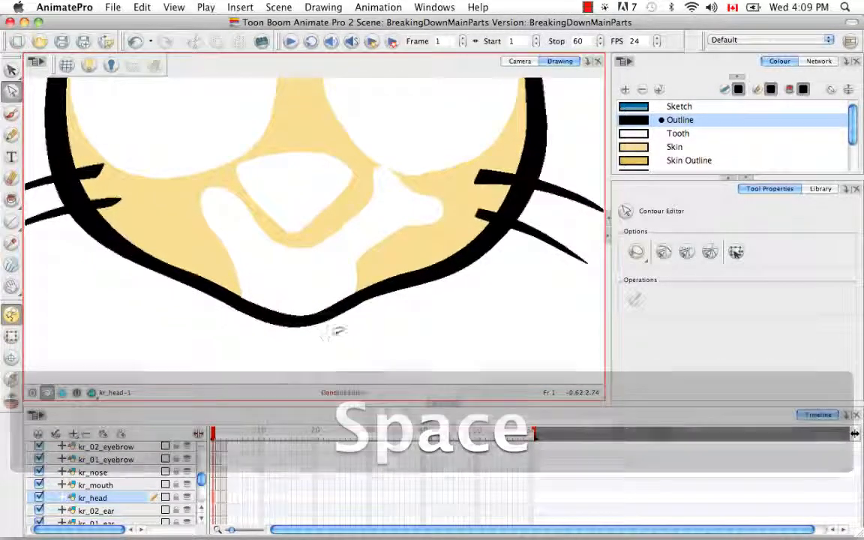
key("space")
left_click_drag(343, 247, 353, 312)
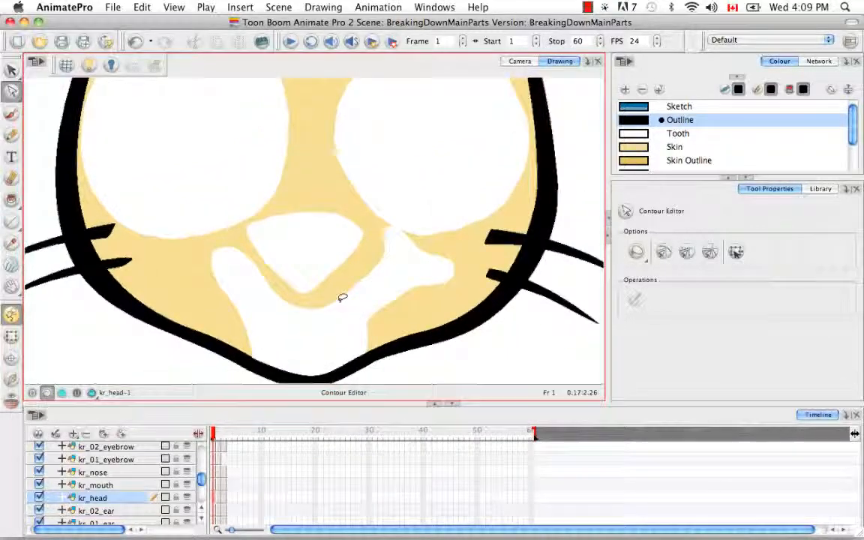
key("super+minus")
key("space")
left_click_drag(362, 139, 357, 222)
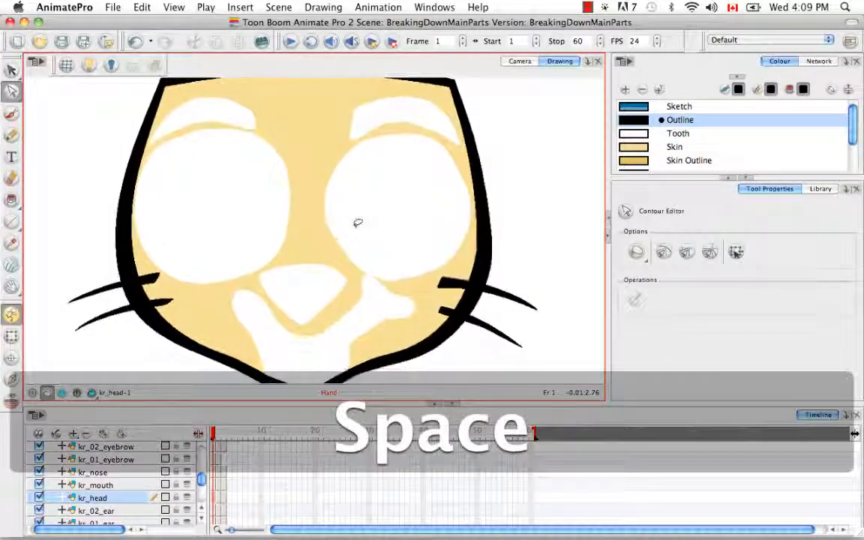
left_click_drag(11, 199, 49, 199)
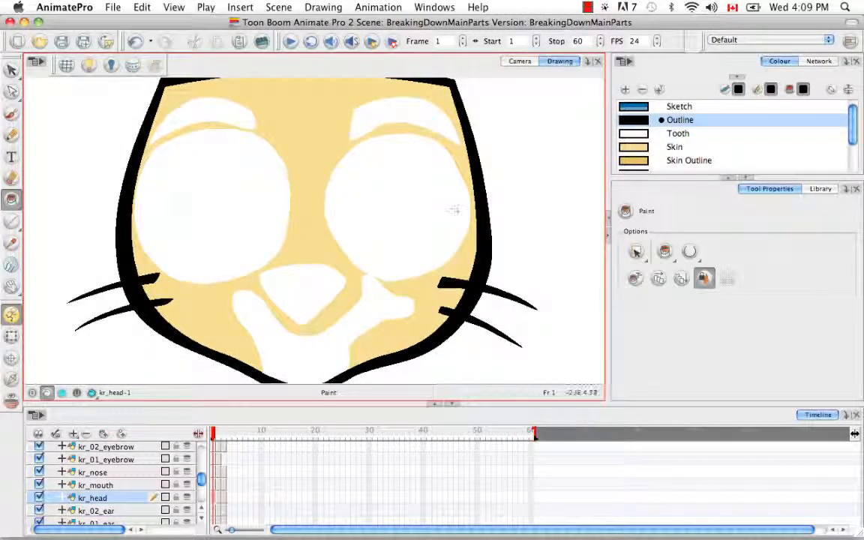
left_click(632, 147)
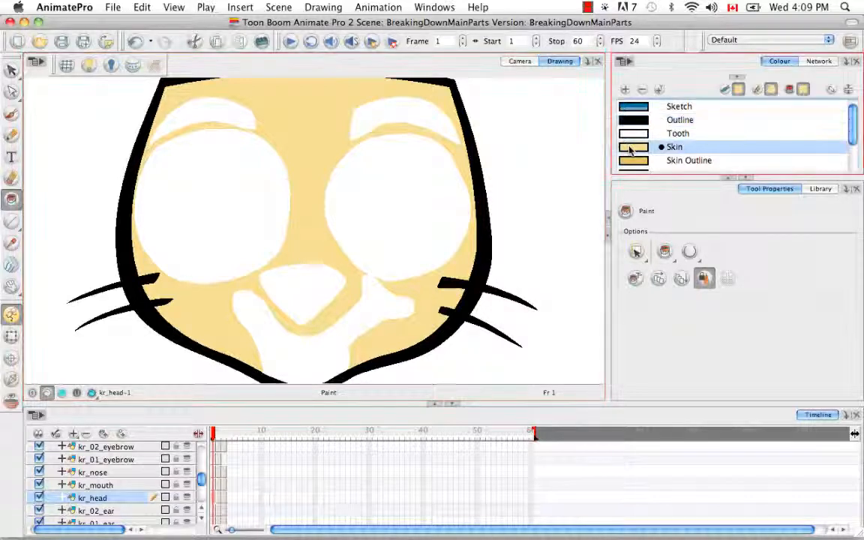
left_click(386, 216)
left_click(376, 304)
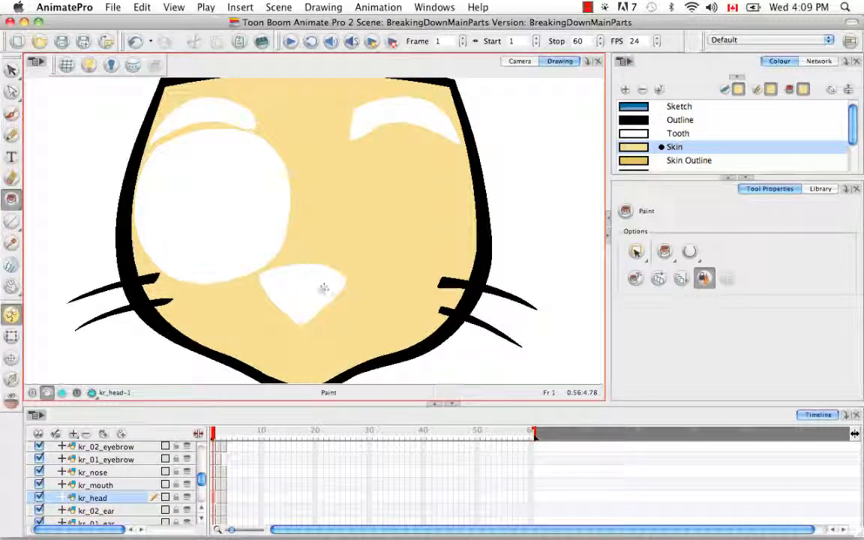
left_click(318, 285)
left_click(243, 226)
left_click(207, 109)
left_click(359, 112)
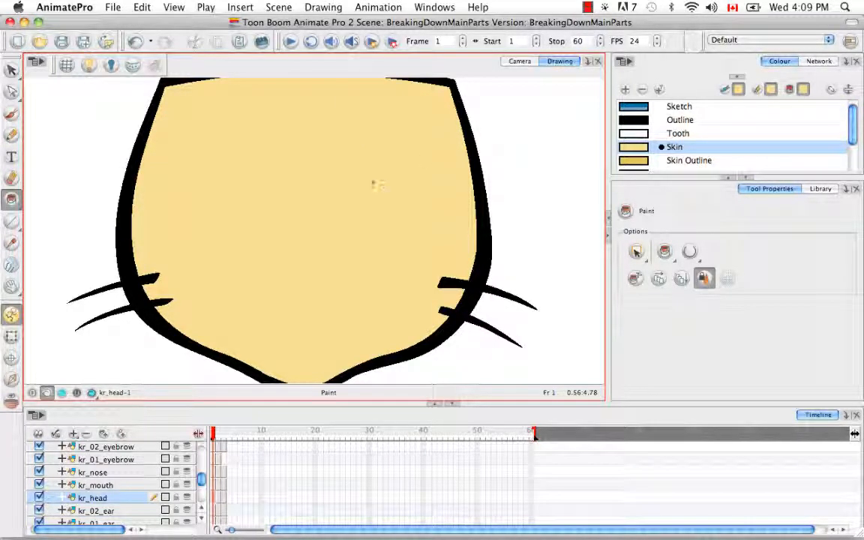
Select all the artwork of the filled head drawing, including the leftover fill shapes.
key("super+minus")
key("space")
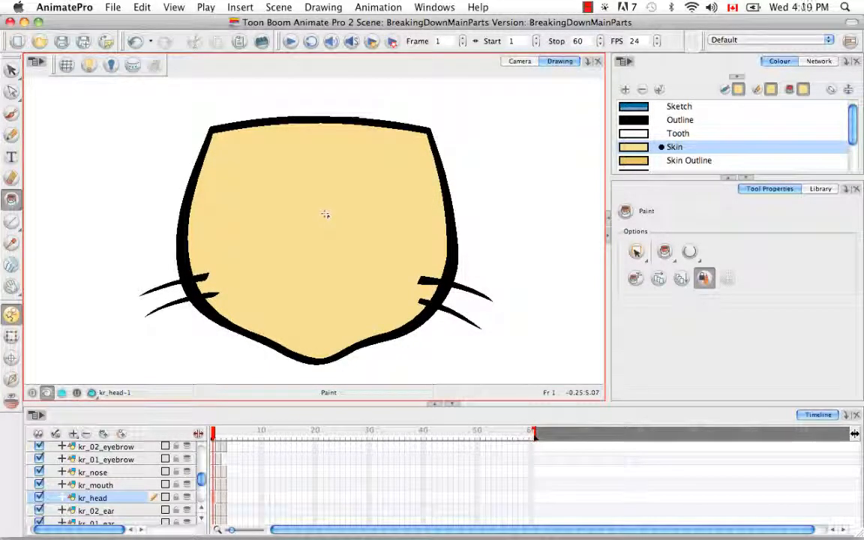
key("alt+v")
mouse_move(458, 114)
left_mouse_down()
mouse_move(450, 349)
mouse_move(480, 225)
left_mouse_up()
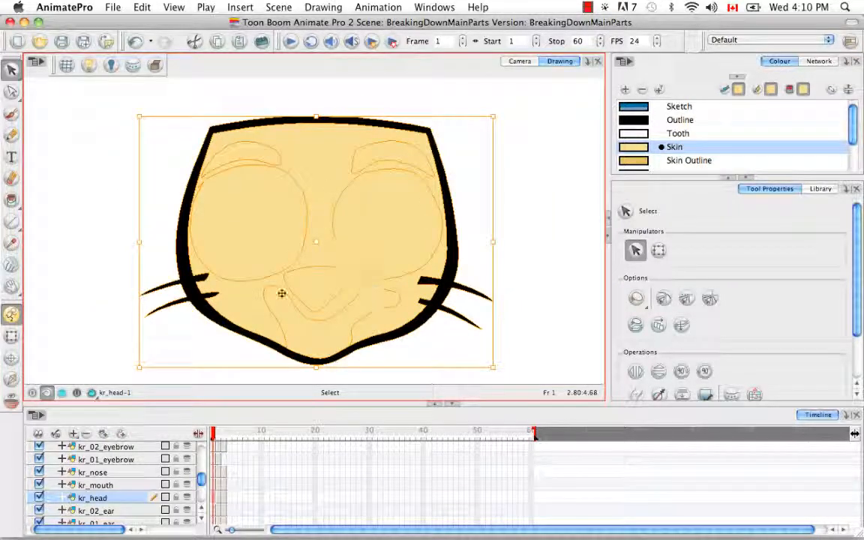
left_click(323, 7)
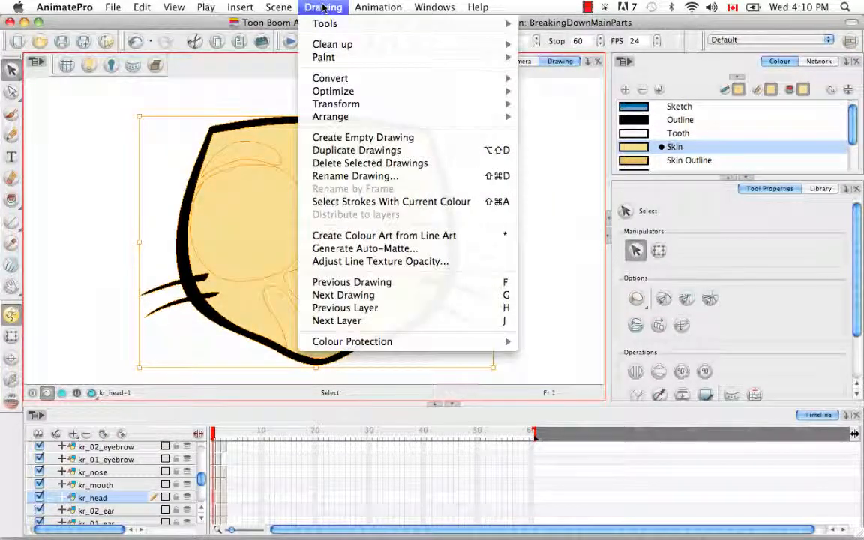
Remove the extra strokes from the selected head drawing and deselect it.
mouse_move(338, 95)
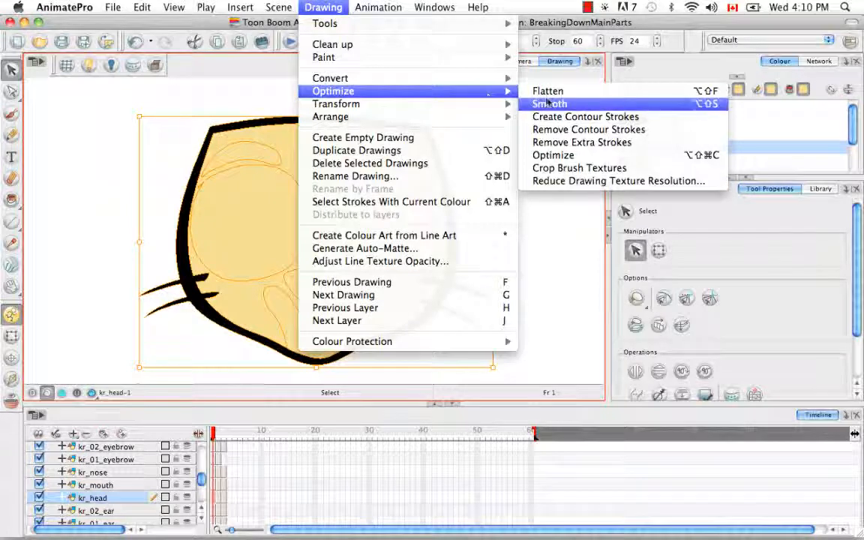
left_click(590, 143)
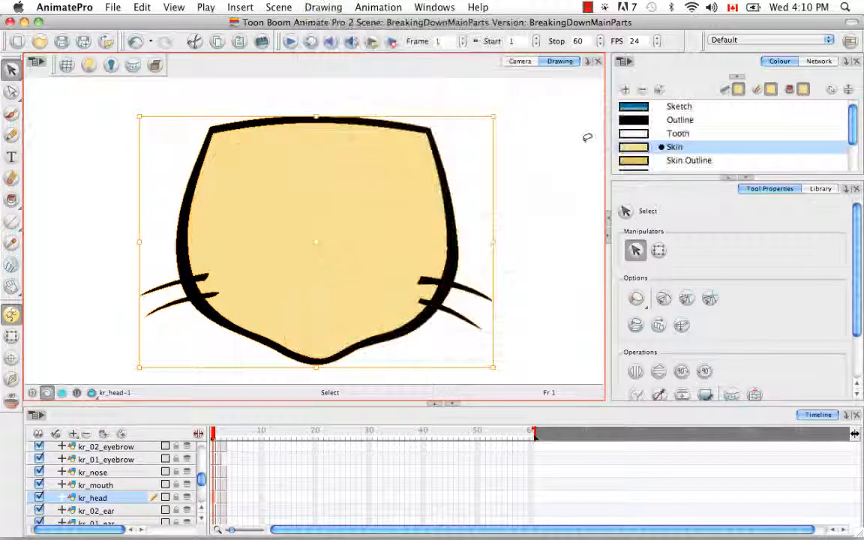
left_click(525, 177)
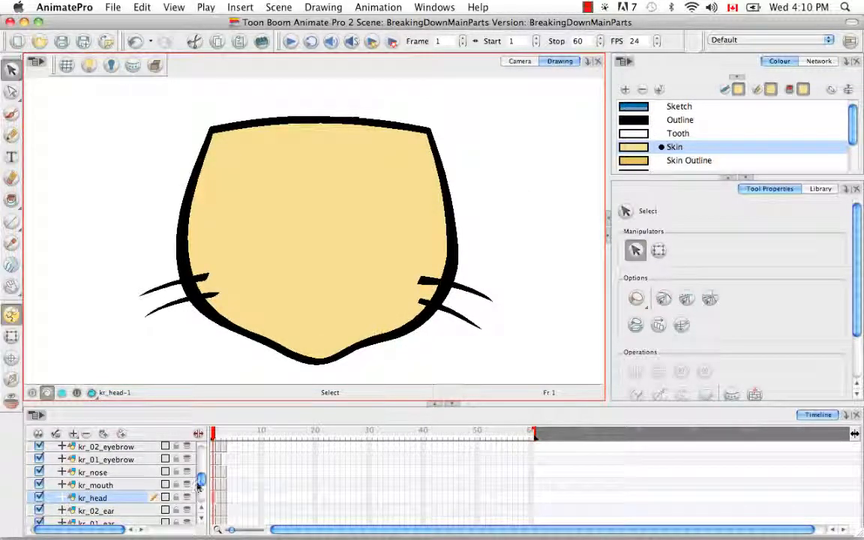
On the kr_mouth layer, cut away the skin fill and leftover pieces around the mouth and teeth with the Cutter tool.
left_click(125, 485)
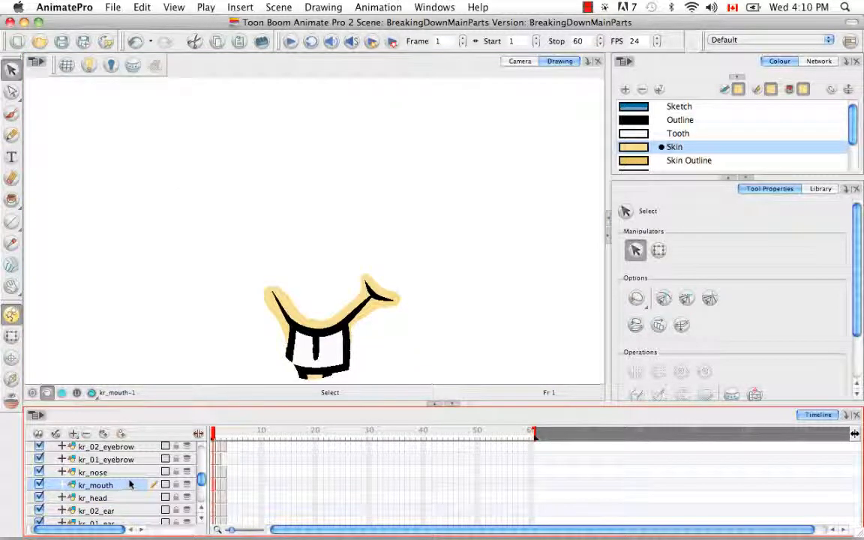
key("space")
left_click_drag(371, 312, 383, 245)
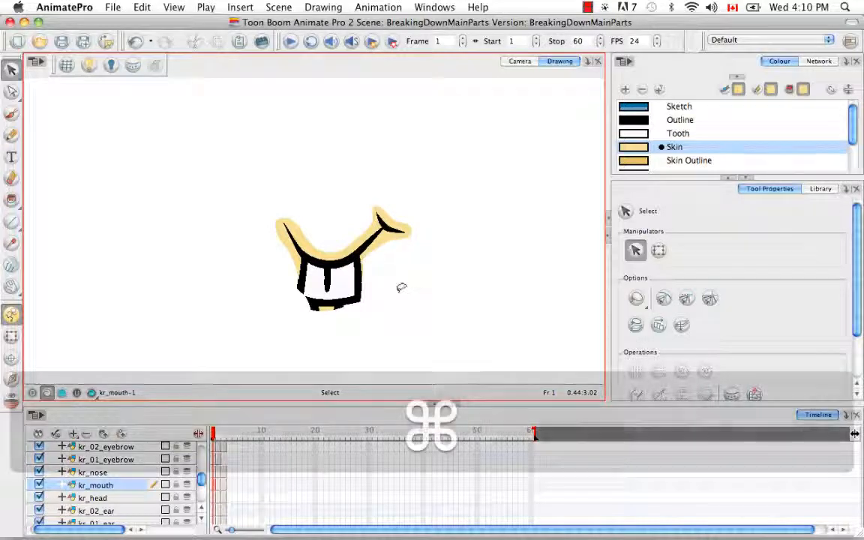
key("super+equal")
key("space")
left_click_drag(400, 288, 335, 225)
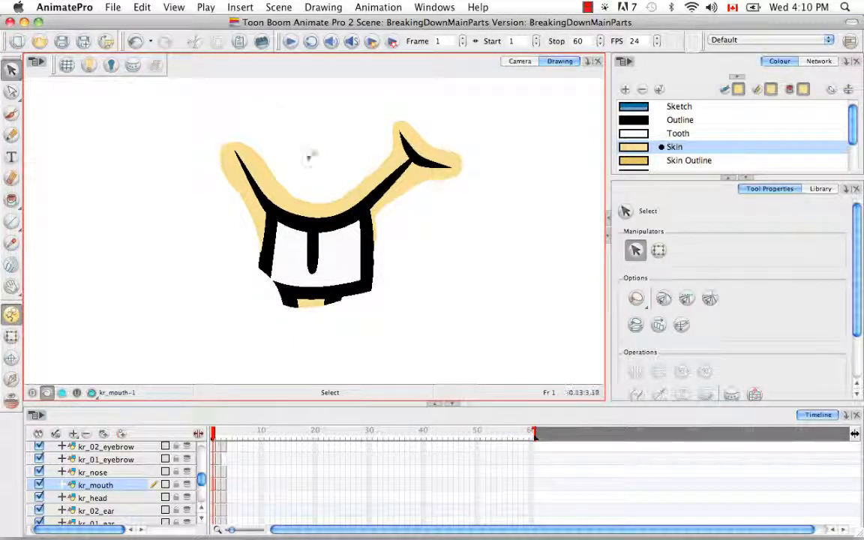
left_click_drag(11, 69, 48, 89)
left_click_drag(304, 155, 275, 190)
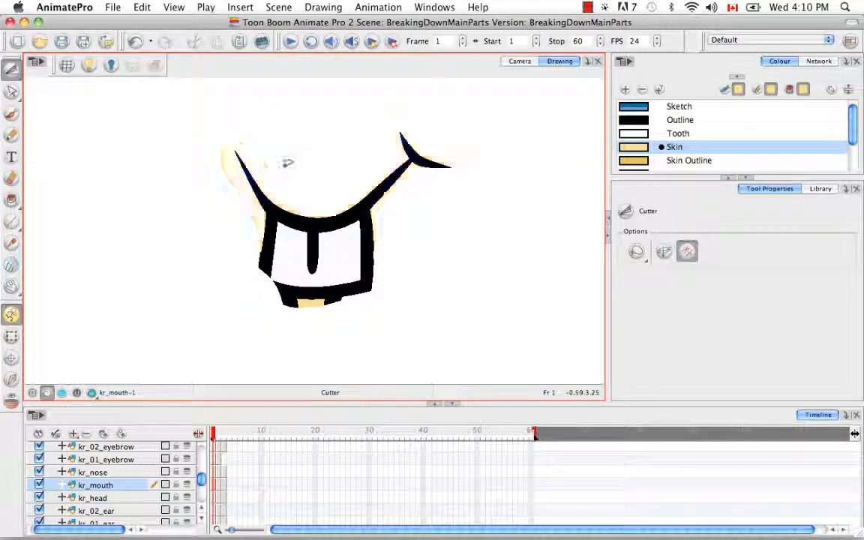
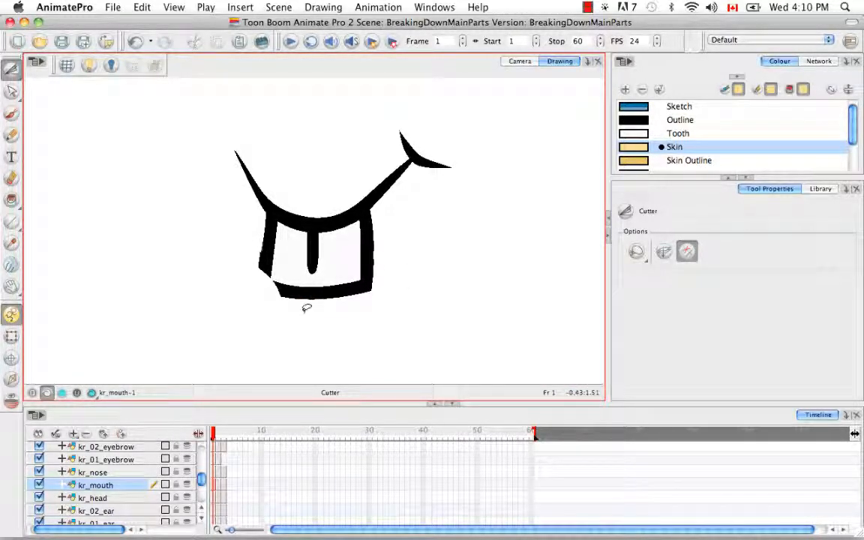
Examine the outline at the lower-left corner of the teeth up close, including its contour points.
key("super+equal")
key("space")
left_click_drag(305, 304, 323, 204)
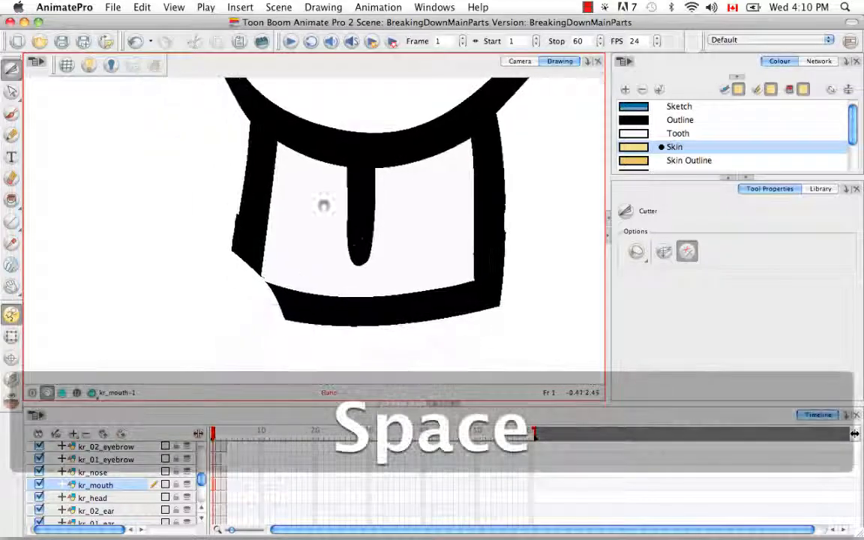
key("super+equal")
key("space")
left_click_drag(280, 231, 208, 242)
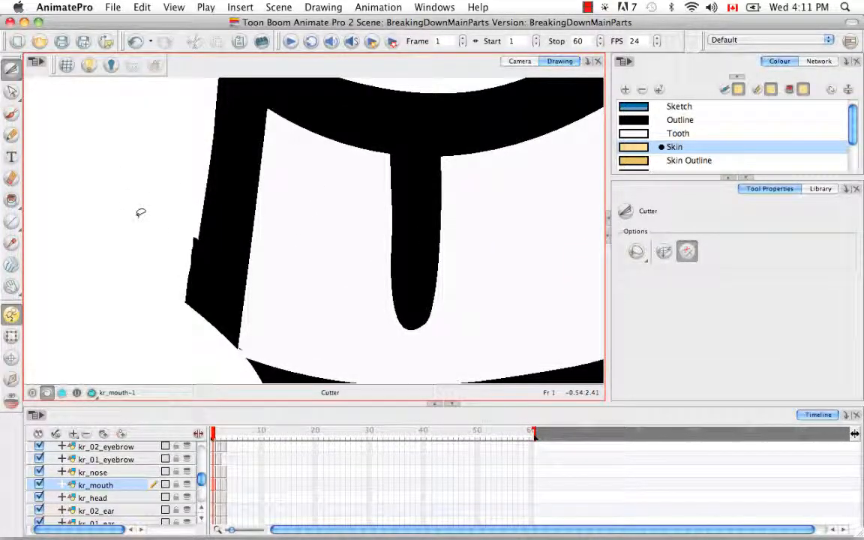
key("alt+q")
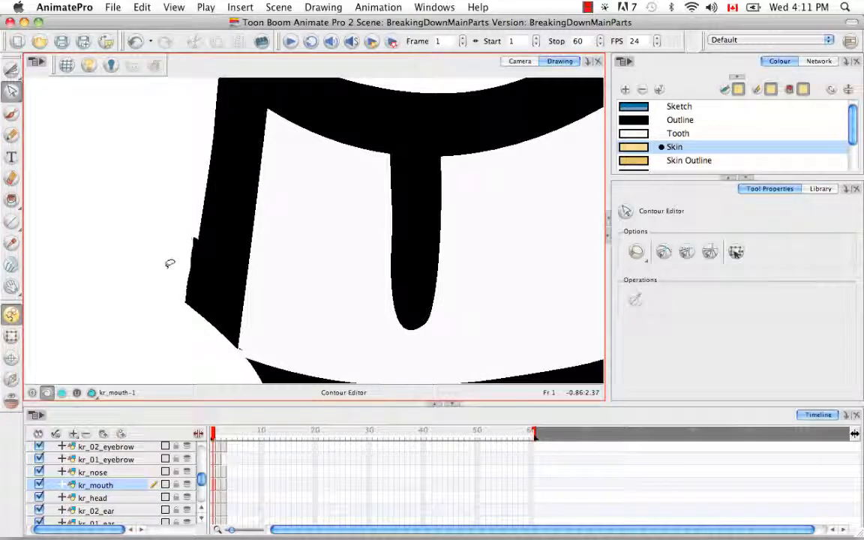
left_click(216, 300)
left_click(179, 301)
key("space")
left_click_drag(304, 299, 256, 270)
key("super+minus")
key("super+minus")
key("super+minus")
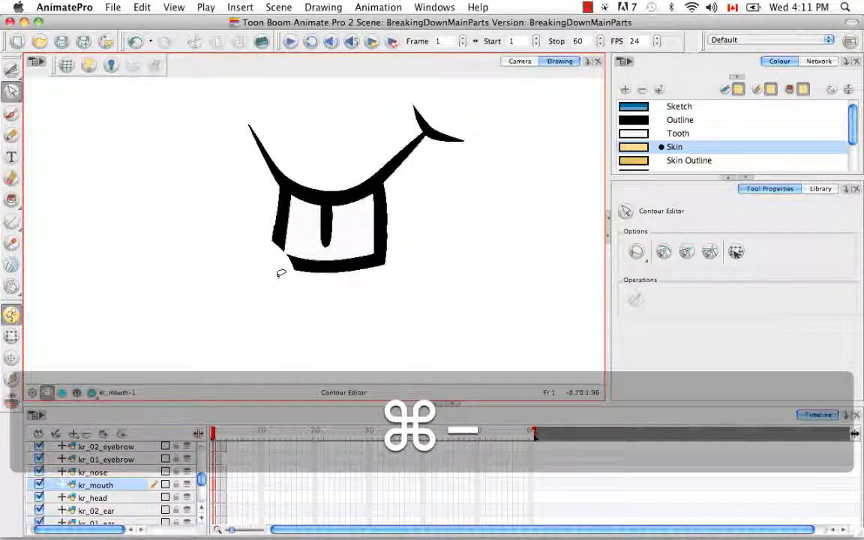
Select the entire mouth drawing and optimize its strokes.
key("space")
left_click_drag(343, 244, 341, 256)
key("alt")
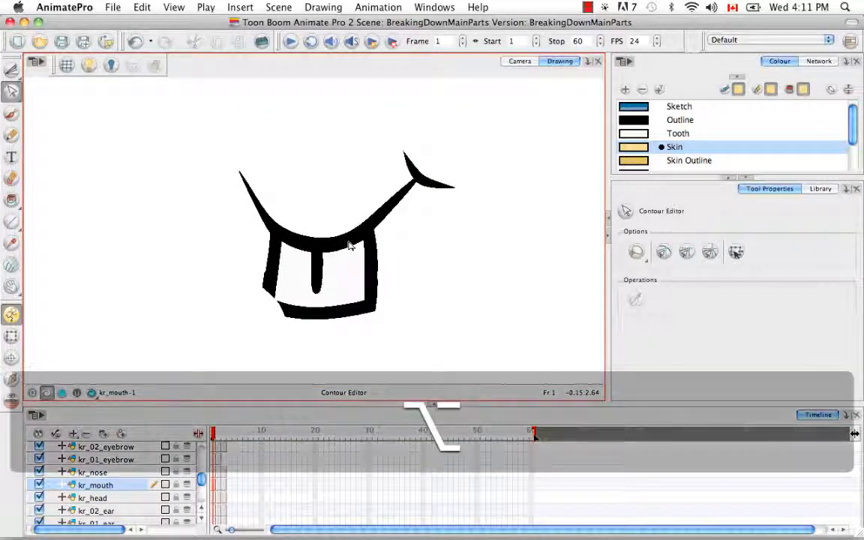
key("alt+v")
mouse_move(169, 322)
left_mouse_down()
mouse_move(470, 276)
mouse_move(339, 257)
left_mouse_up()
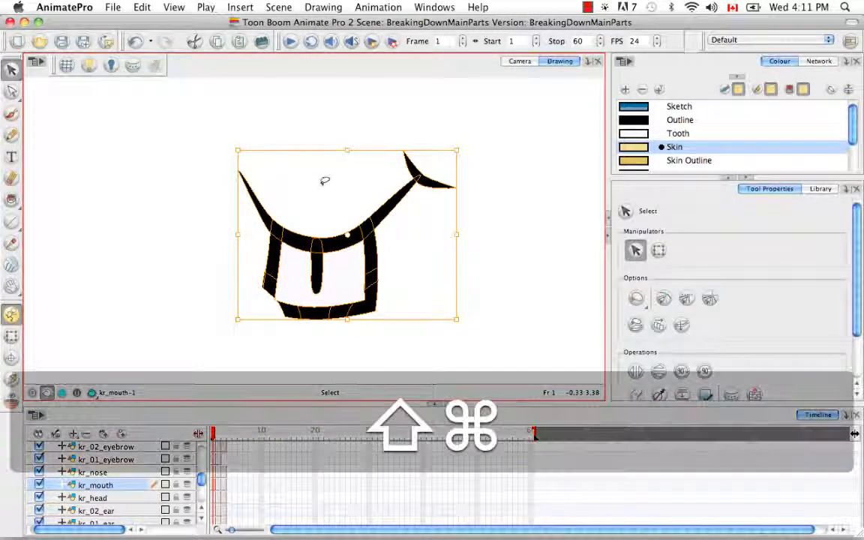
key("shift+super+f")
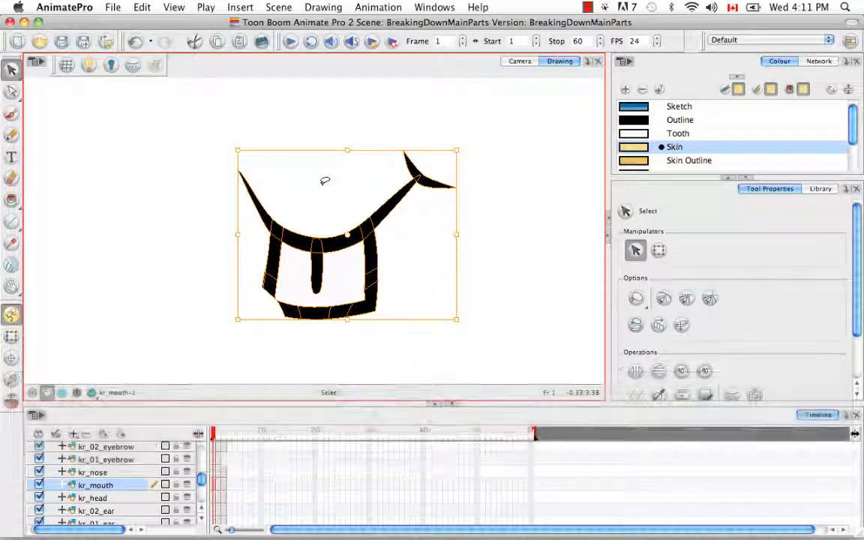
left_click(324, 7)
mouse_move(345, 95)
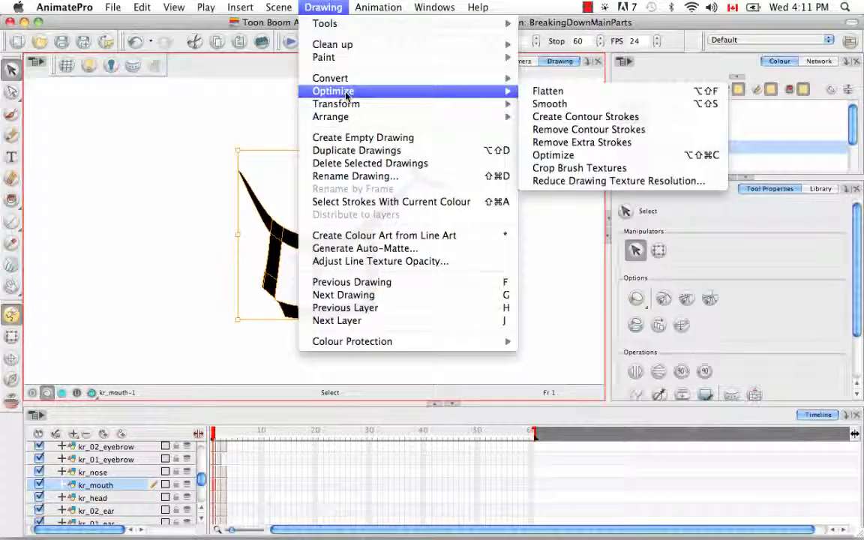
left_click(551, 155)
Remove the extra strokes from the mouth drawing and deselect it.
left_click(321, 6)
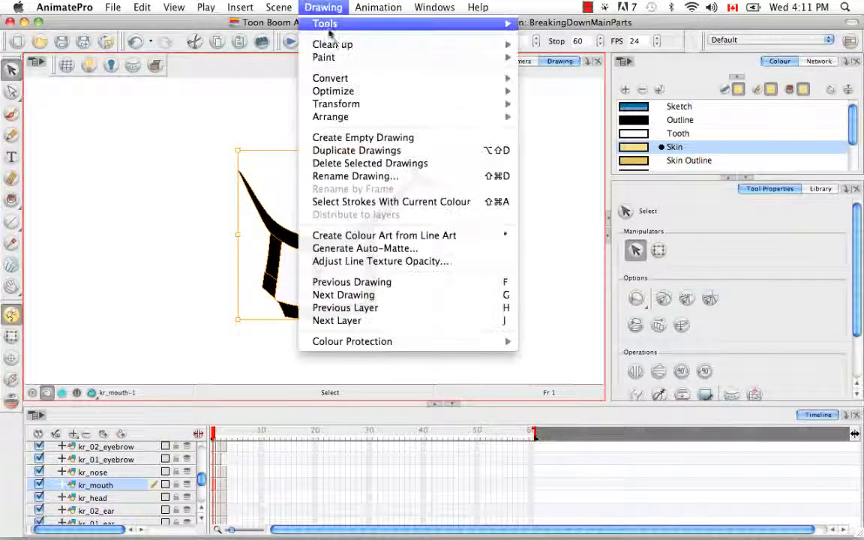
mouse_move(337, 91)
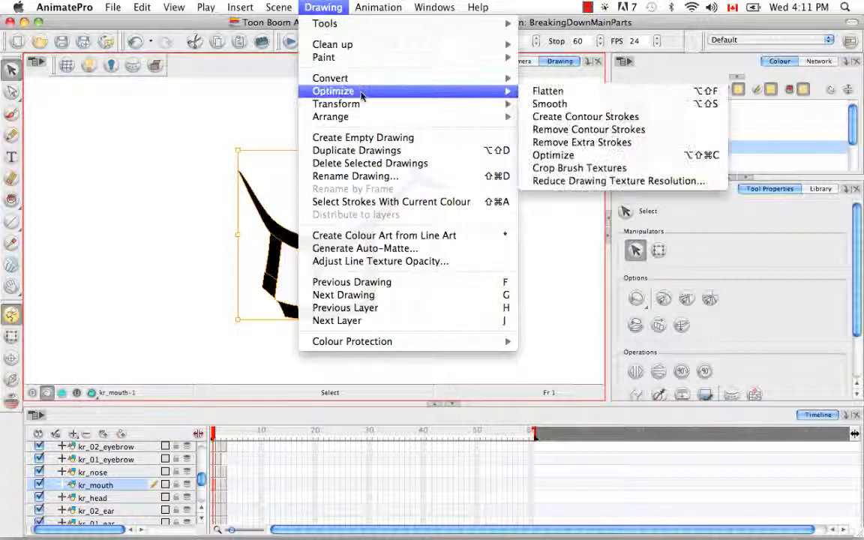
left_click(583, 148)
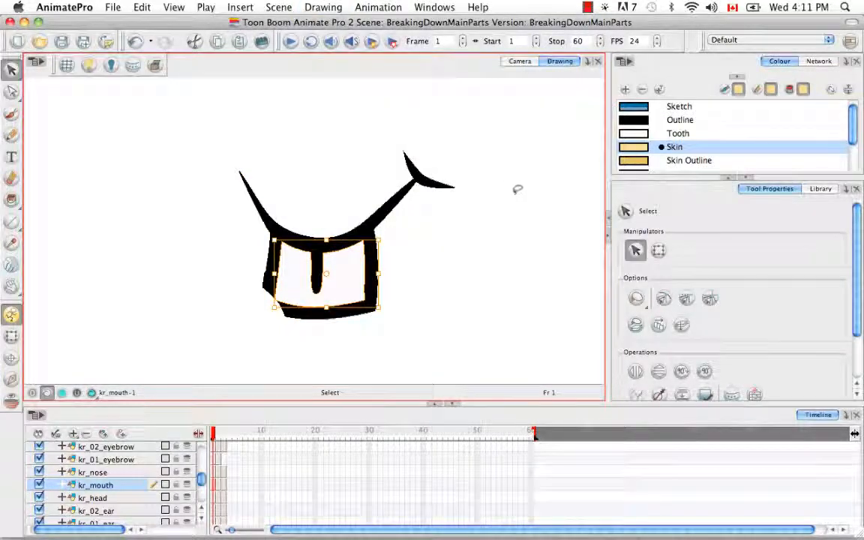
left_click(474, 180)
Delete the surplus contour points that form the bump on the right outer edge of the teeth outline with the Contour Editor.
key("super+equal")
key("super+equal")
key("super+equal")
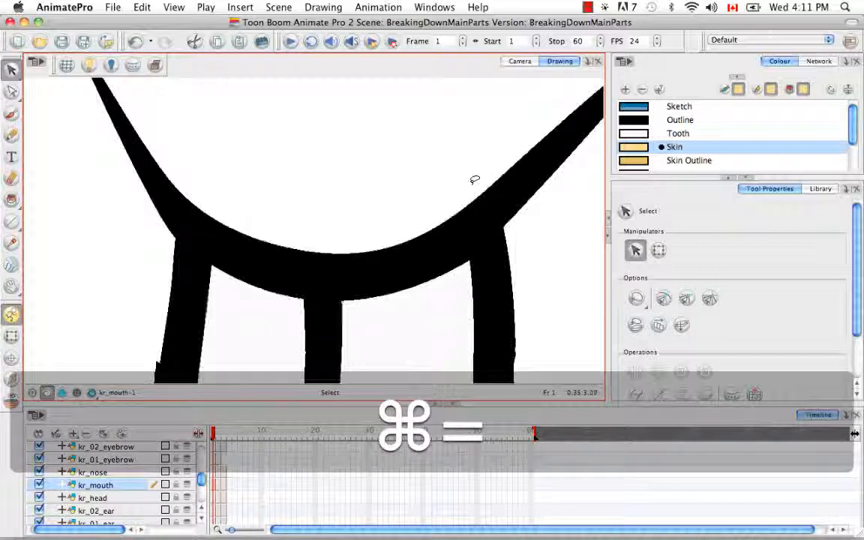
key("space")
left_click_drag(309, 258, 295, 216)
left_click(13, 94)
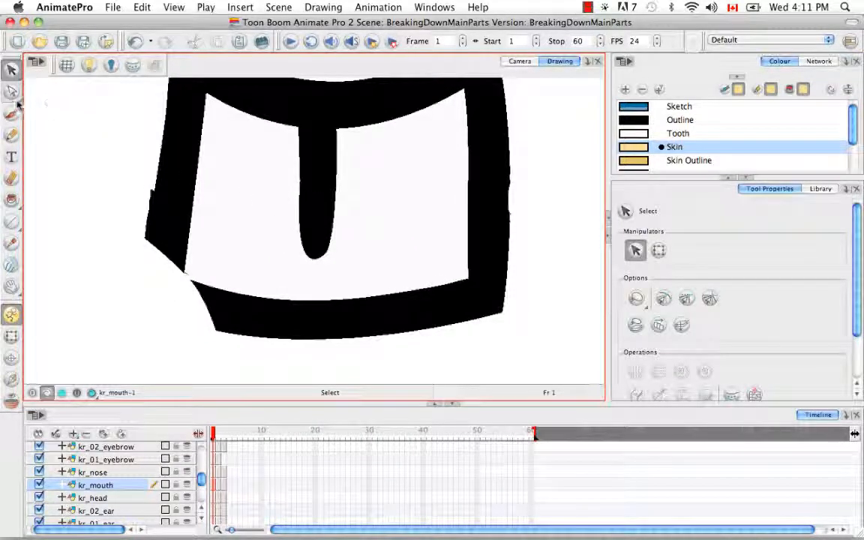
left_click(75, 93)
left_click(508, 191)
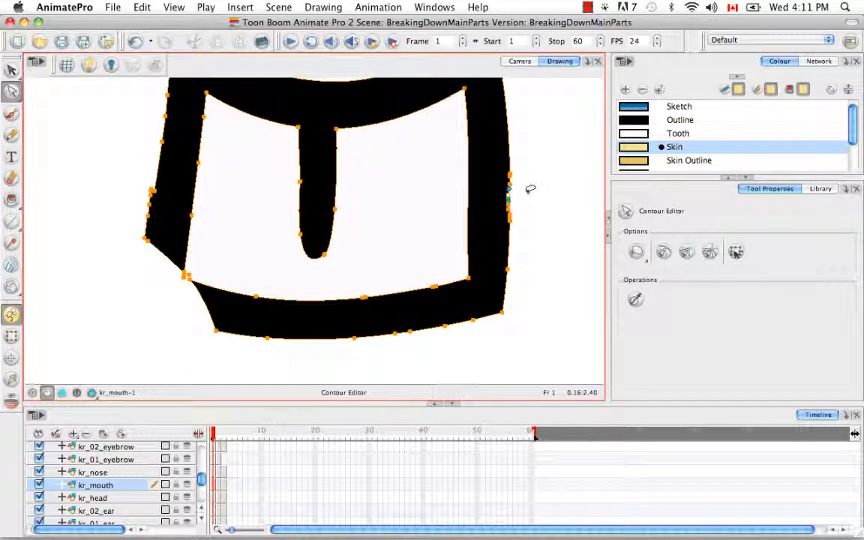
key("BackSpace")
key("BackSpace")
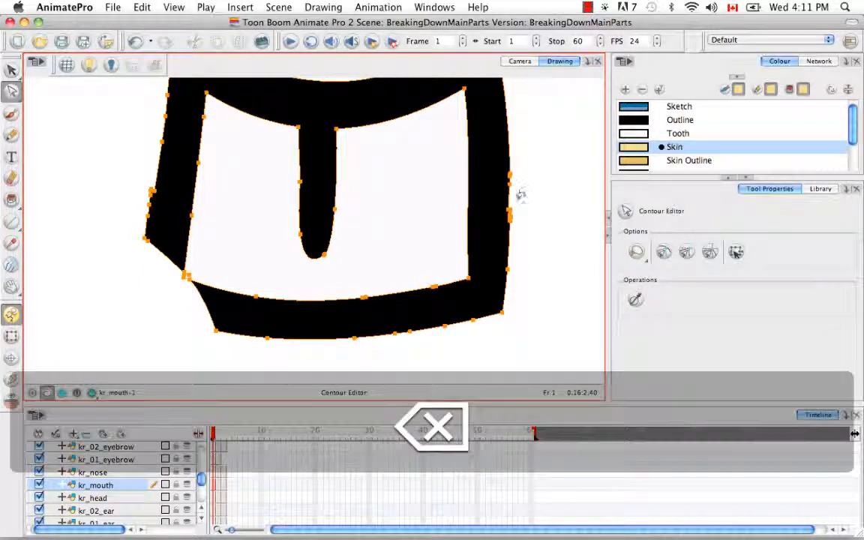
key("BackSpace")
key("BackSpace")
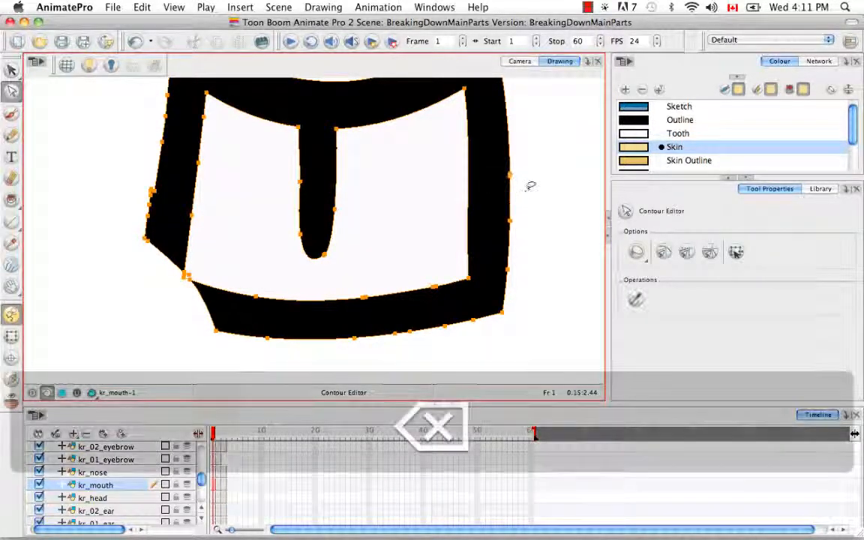
left_click(533, 189)
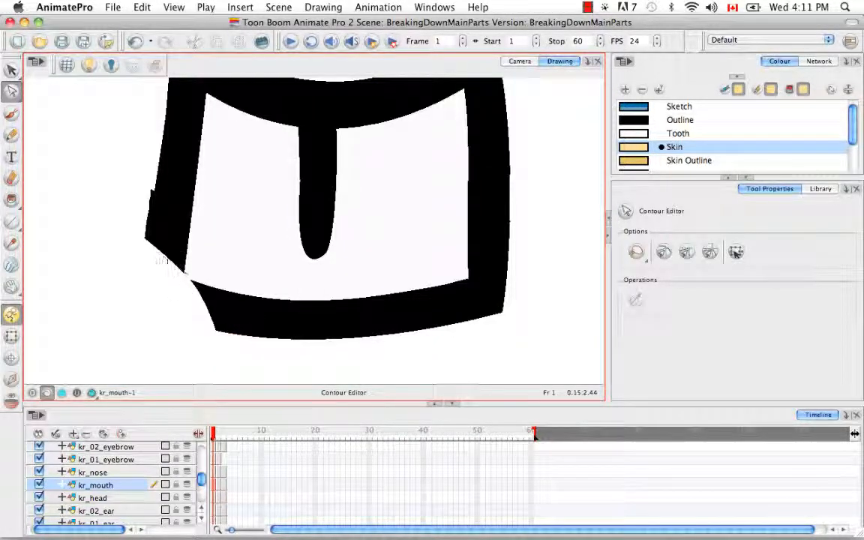
Delete the surplus contour points at the notch on the left outer edge of the teeth outline.
mouse_move(146, 174)
left_mouse_down()
mouse_move(158, 175)
mouse_move(152, 208)
mouse_move(153, 176)
left_mouse_up()
key("BackSpace")
key("BackSpace")
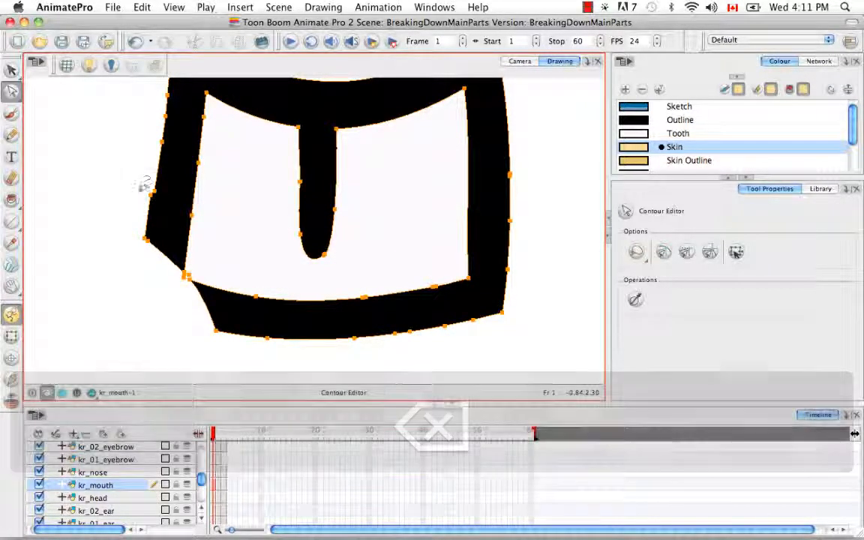
key("BackSpace")
left_click(172, 281)
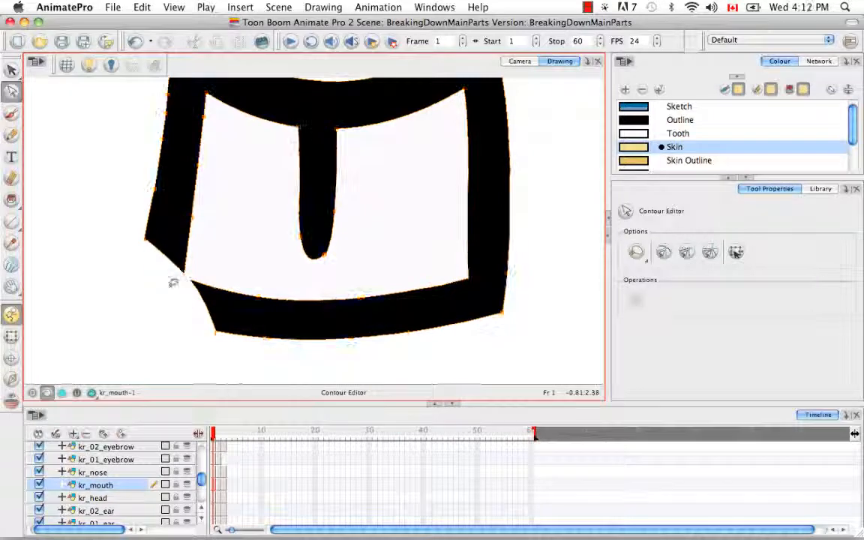
Move the contour points at the lower-left corner of the teeth outline together to close the gap between the side and bottom lines.
mouse_move(182, 264)
left_mouse_down()
mouse_move(159, 272)
mouse_move(177, 285)
mouse_move(181, 310)
mouse_move(170, 339)
mouse_move(172, 328)
left_mouse_up()
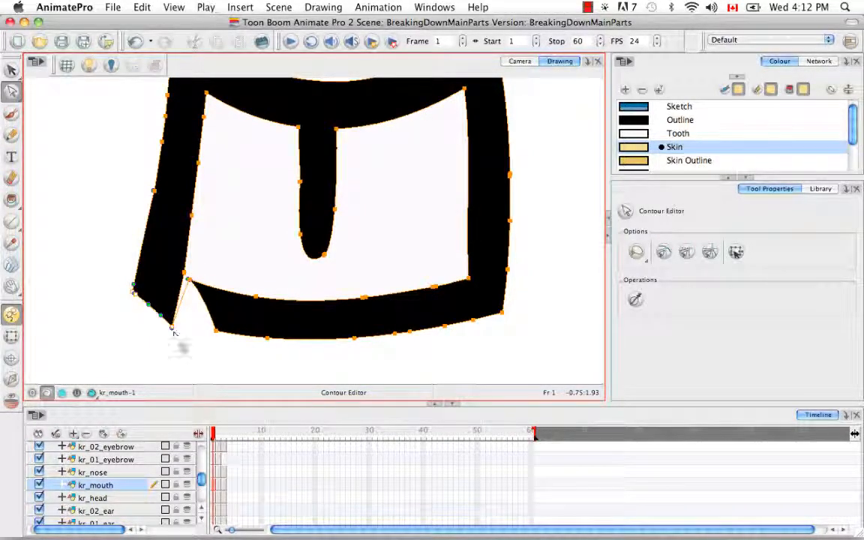
left_click(196, 314)
left_click(194, 281)
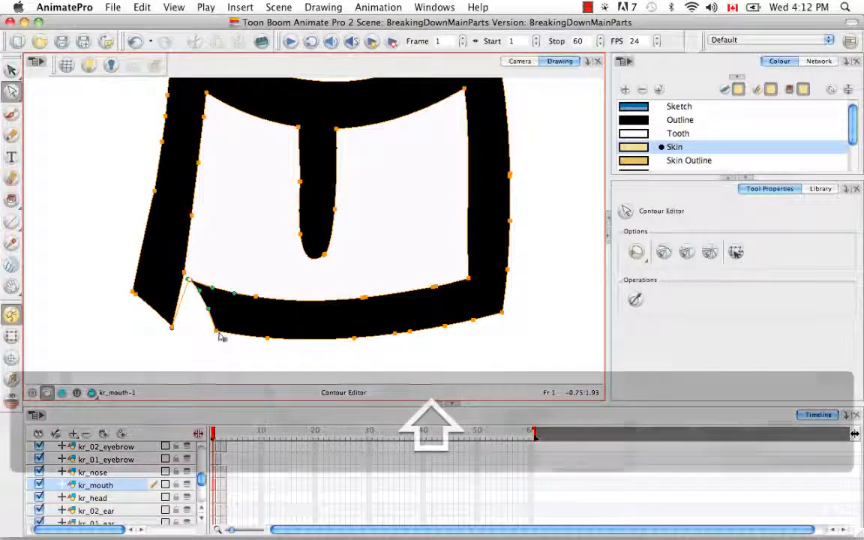
mouse_move(217, 336)
left_mouse_down()
mouse_move(193, 290)
mouse_move(179, 327)
mouse_move(171, 326)
left_mouse_up()
left_click(196, 303)
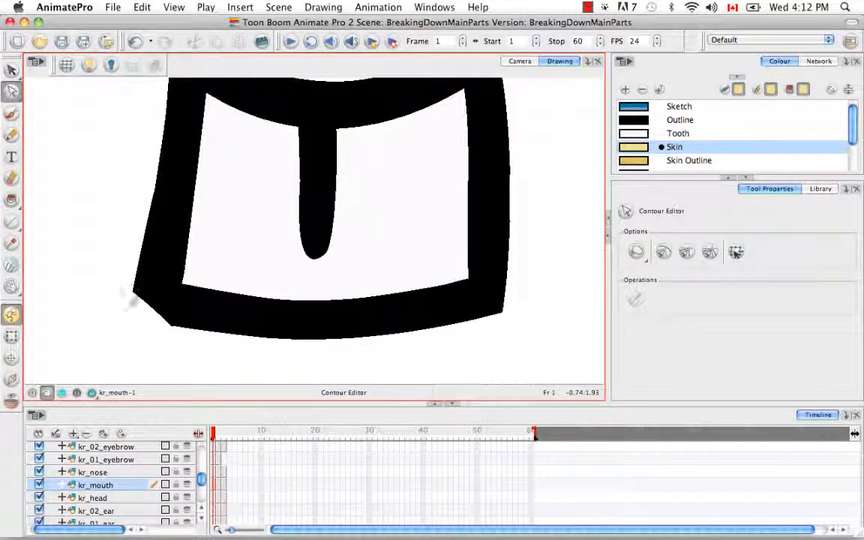
Reshape the lower-left outer corner of the teeth outline into one point, deleting the surplus points and curving the bottom edge.
left_click(134, 292)
left_click(141, 315)
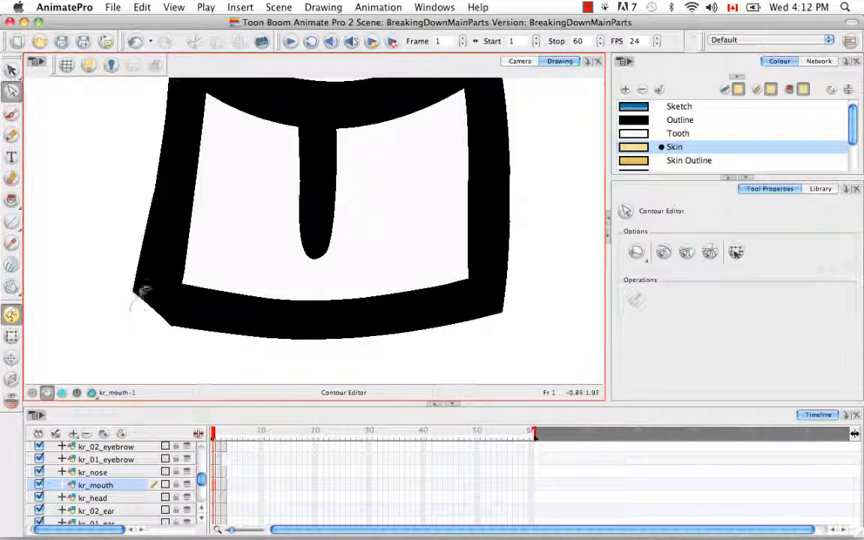
left_click(145, 303)
key("BackSpace")
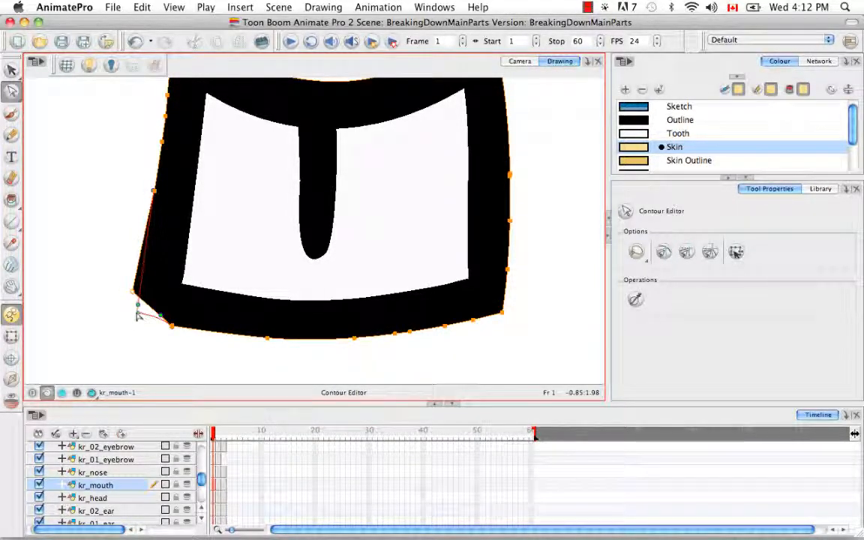
left_click(171, 326)
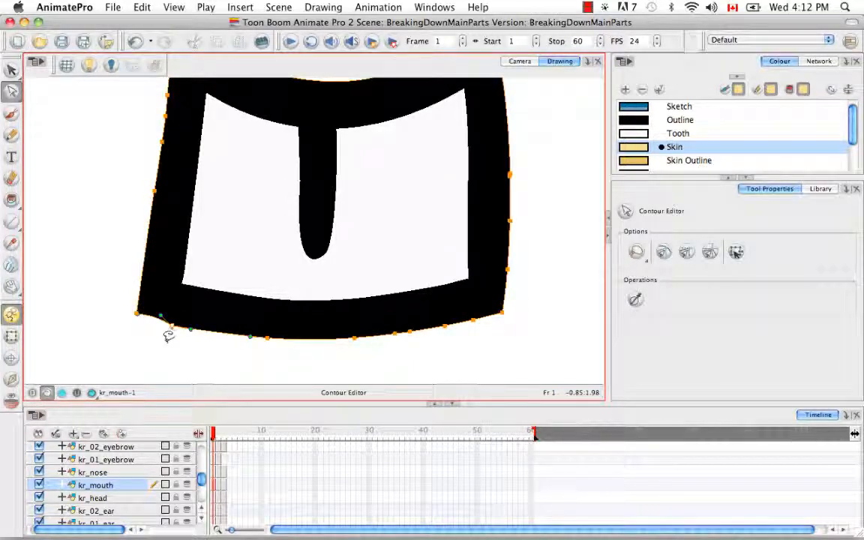
key("BackSpace")
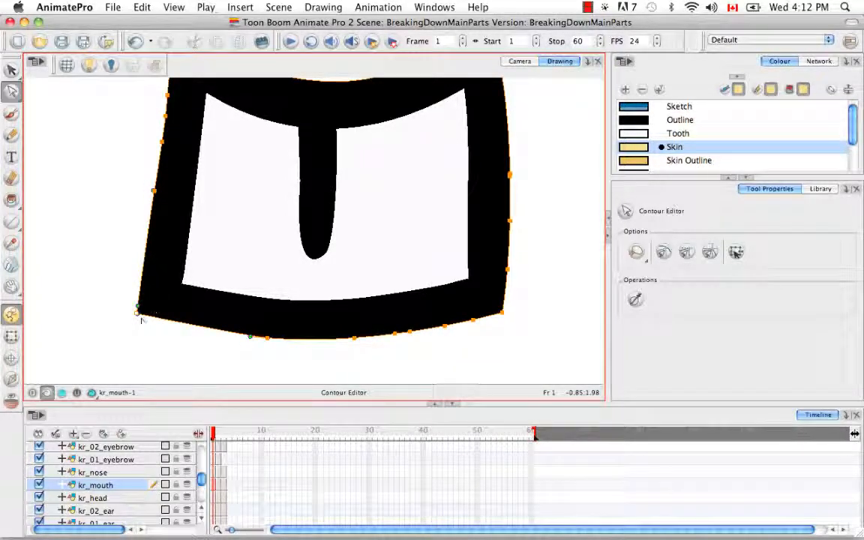
left_click_drag(141, 319, 184, 337)
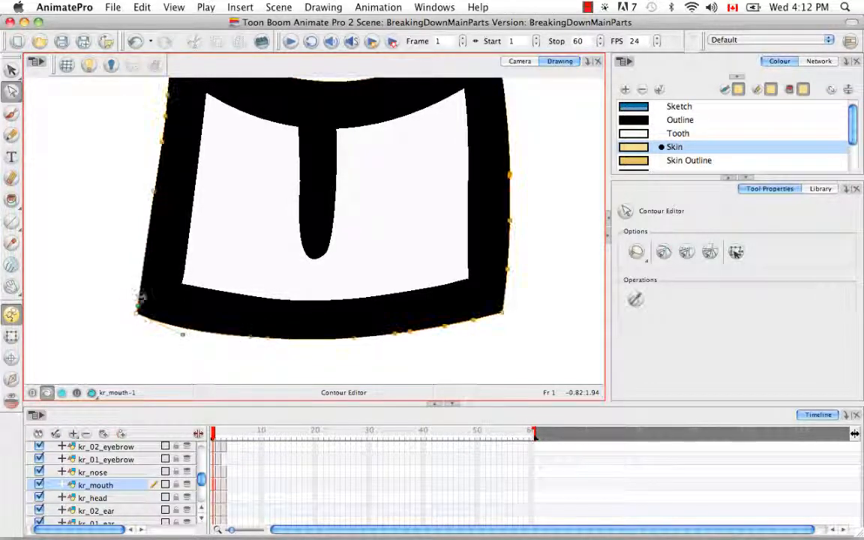
Adjust the lower-left outer corner point of the teeth outline and delete the surplus contour points along the left outer edge.
left_click_drag(138, 314, 141, 309)
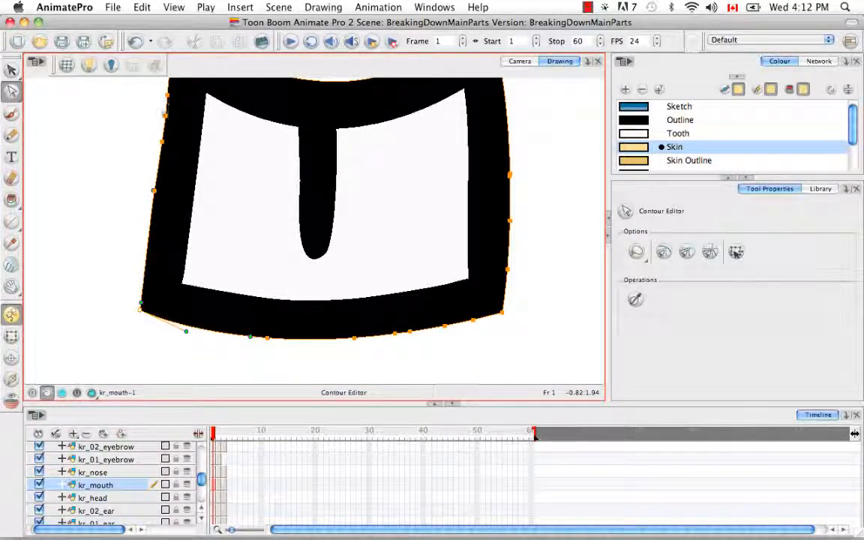
mouse_move(155, 185)
left_mouse_down()
mouse_move(161, 120)
mouse_move(166, 143)
left_mouse_up()
left_click_drag(137, 180, 138, 214)
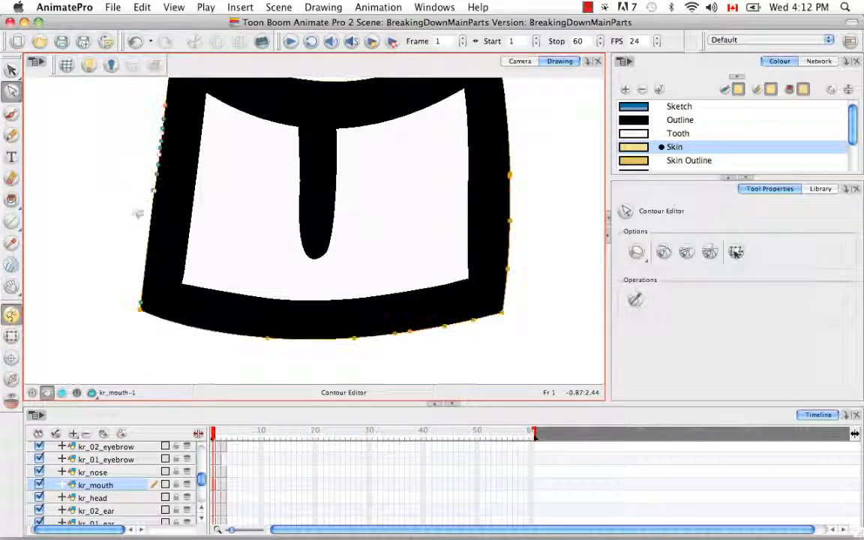
key("BackSpace")
left_click(149, 102)
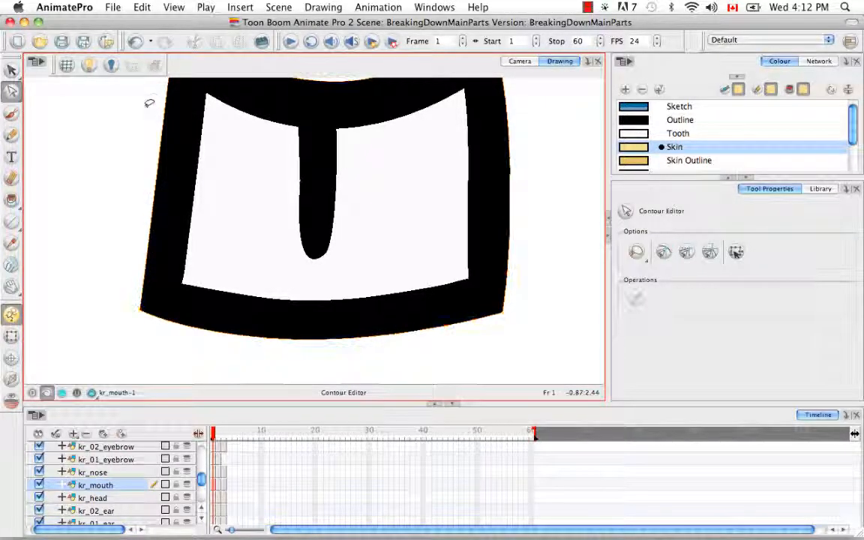
Delete the surplus contour point below the upper-left outer corner of the teeth outline and bow the left outer edge slightly outward.
key("space")
left_click_drag(293, 214, 303, 259)
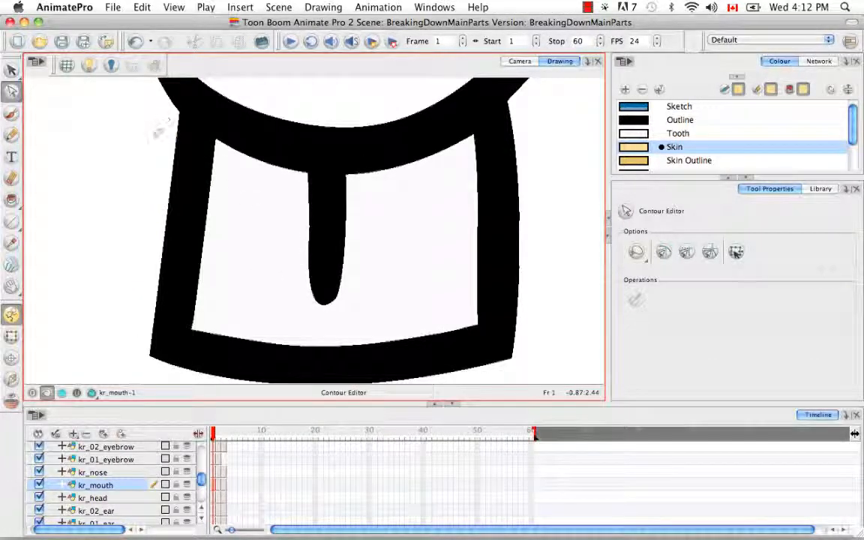
left_click_drag(159, 136, 172, 118)
key("BackSpace")
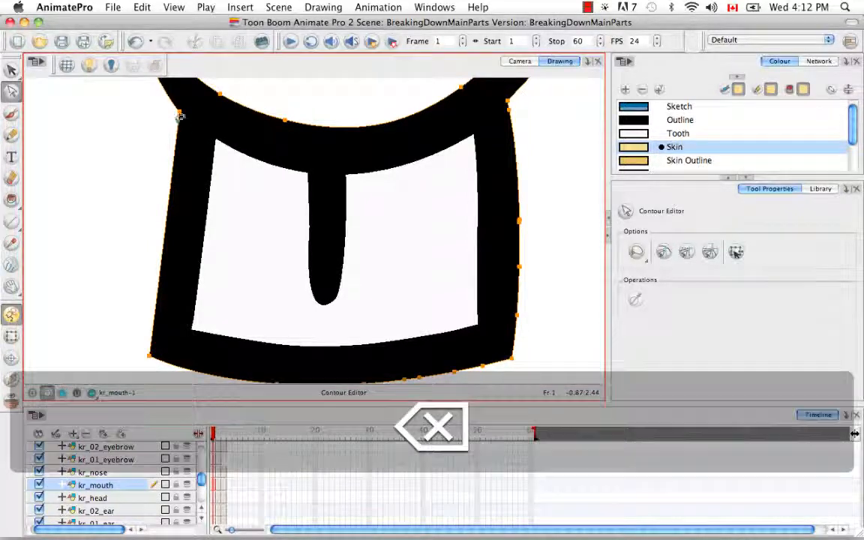
left_click(167, 146)
left_click_drag(166, 146, 167, 217)
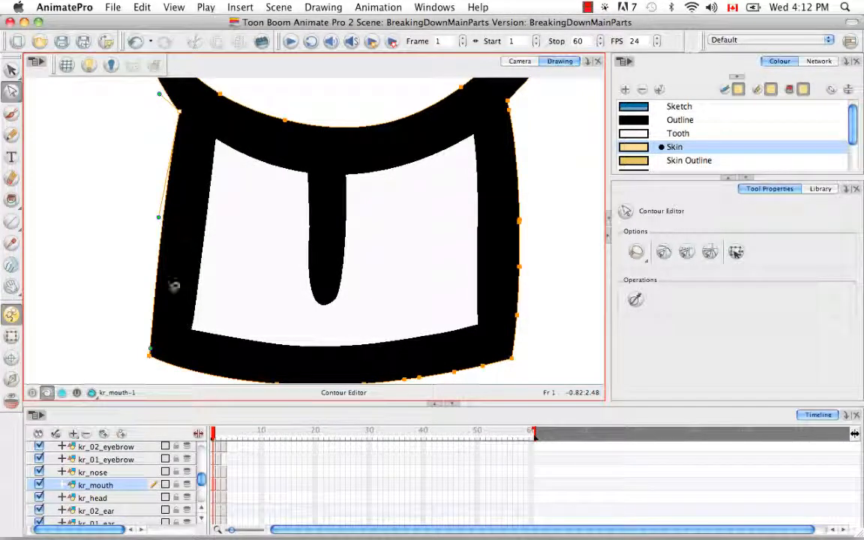
mouse_move(152, 348)
left_mouse_down()
mouse_move(148, 318)
mouse_move(201, 316)
left_mouse_up()
Delete the surplus contour points along the left inner edge of the teeth outline, from the lower corner up to the upper corner.
left_click(144, 315)
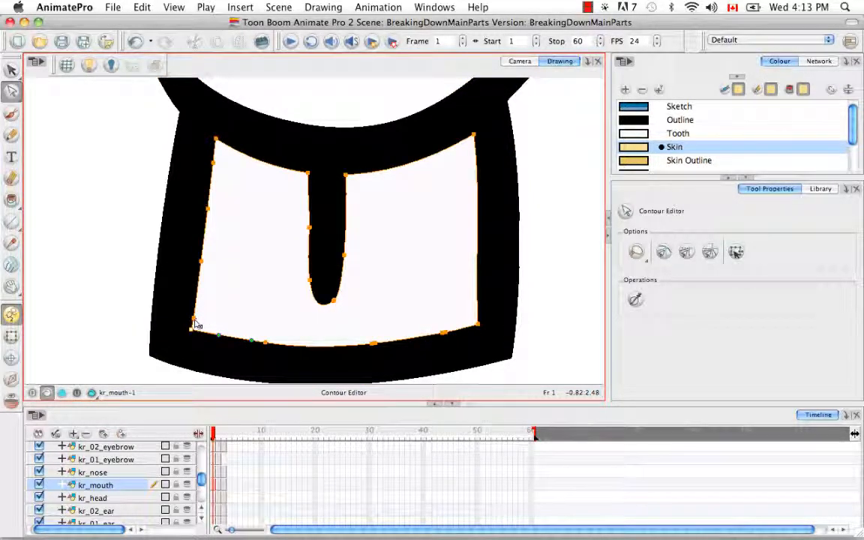
key("BackSpace")
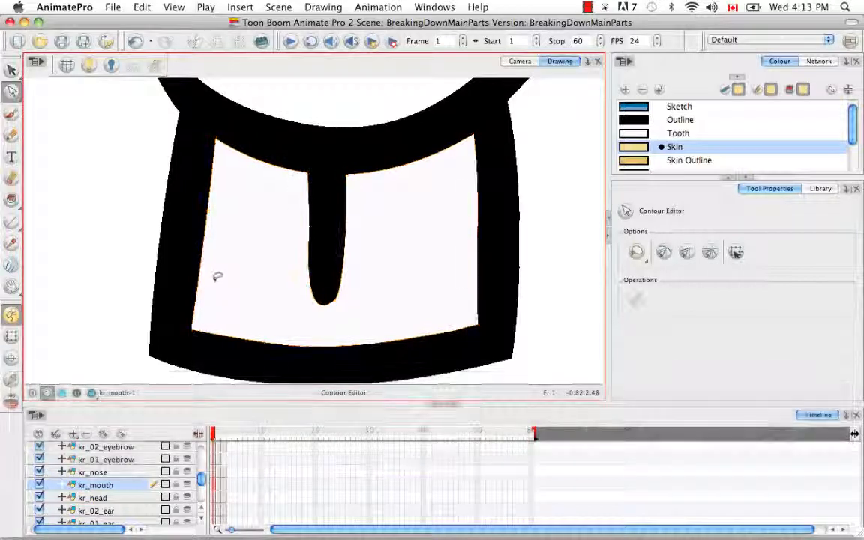
mouse_move(219, 181)
left_mouse_down()
mouse_move(227, 177)
mouse_move(218, 174)
left_mouse_up()
key("BackSpace")
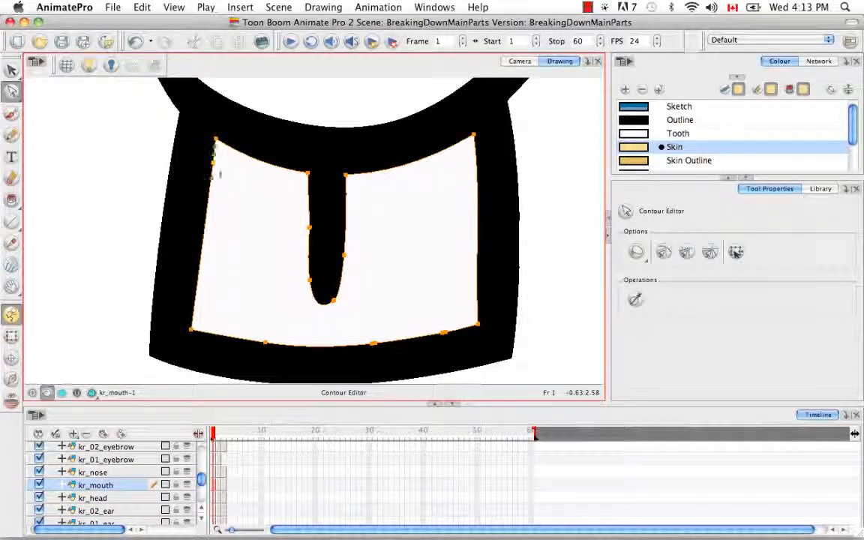
key("BackSpace")
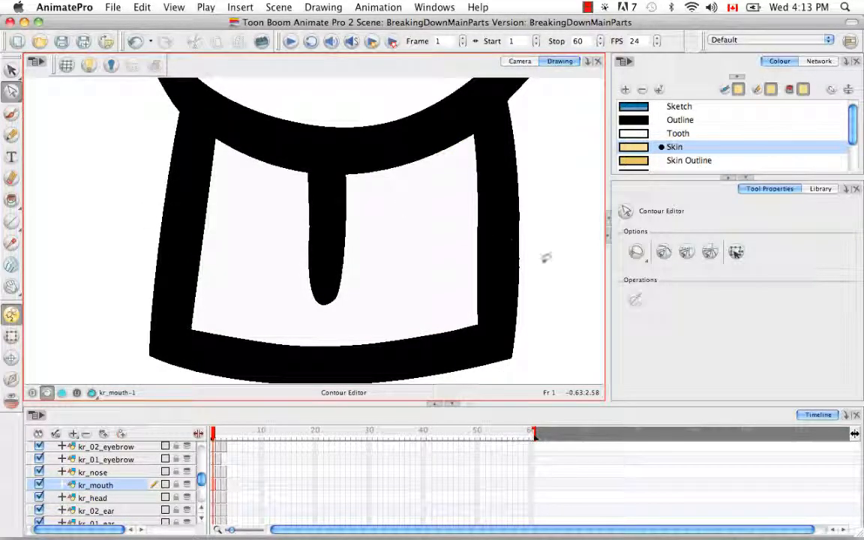
Finish the mouth drawing by returning to the Camera view, and open the kr_01_arm drawing in the Drawing view.
key("super+minus")
key("super+minus")
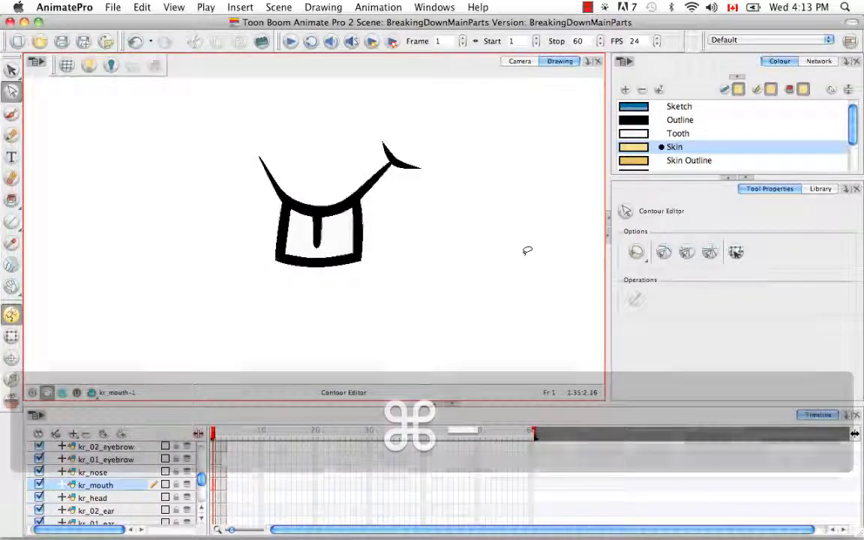
key("space")
left_click_drag(369, 251, 368, 285)
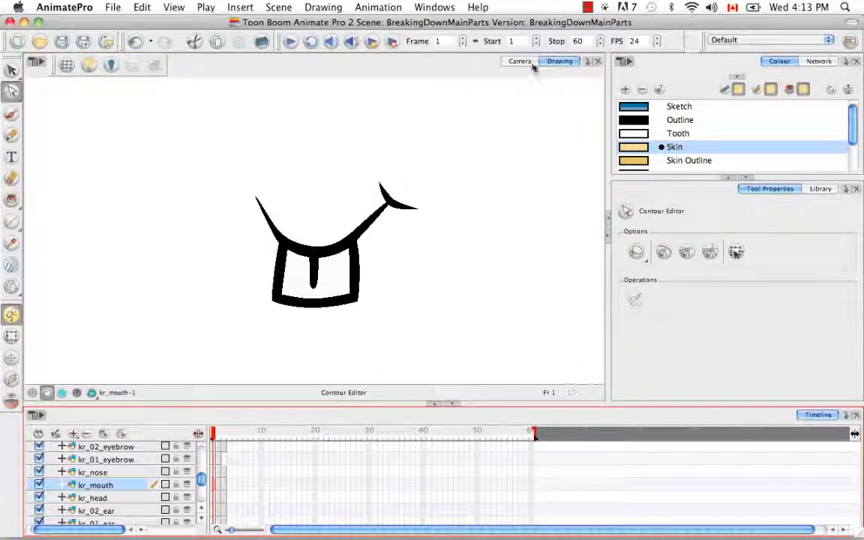
left_click(521, 61)
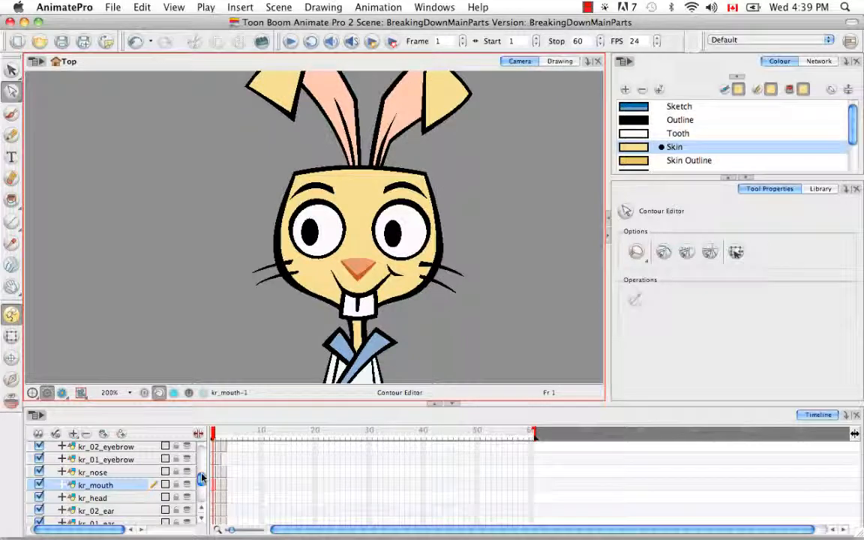
scroll(201, 479, "up", 1)
mouse_move(201, 479)
left_mouse_down()
mouse_move(201, 451)
mouse_move(201, 495)
left_mouse_up()
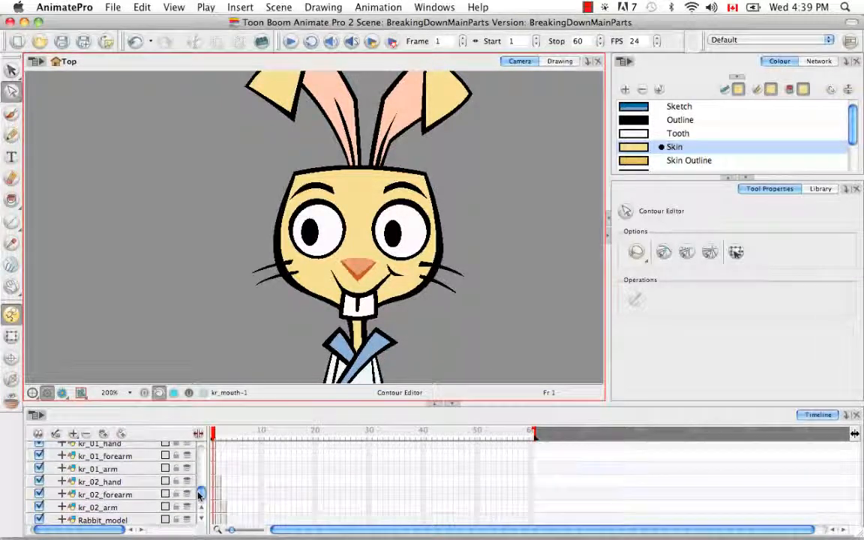
left_click(150, 468)
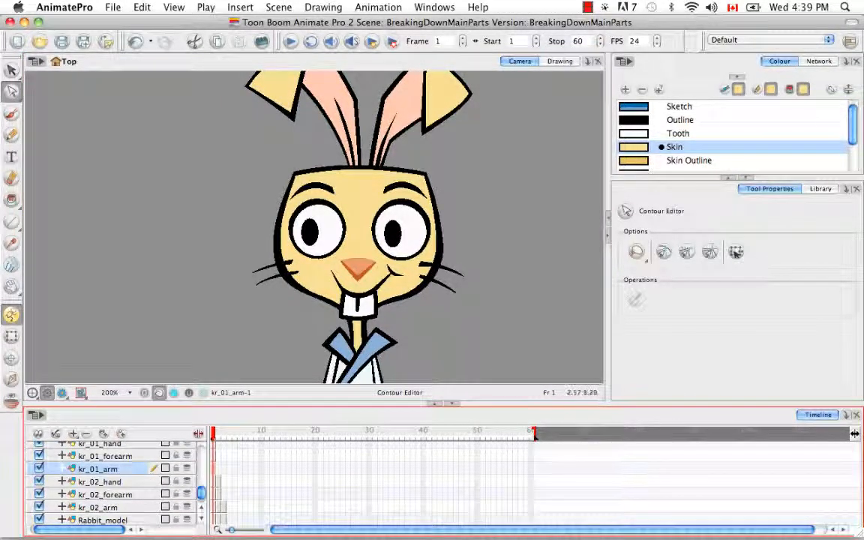
left_click(559, 61)
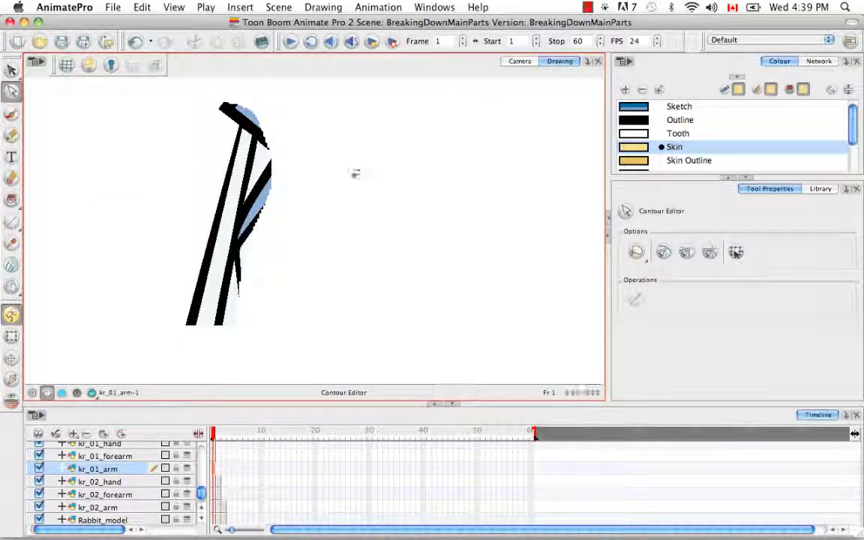
Compare the kr_01_forearm and kr_01_arm drawings to examine what was cut out with the arm.
left_click(126, 458)
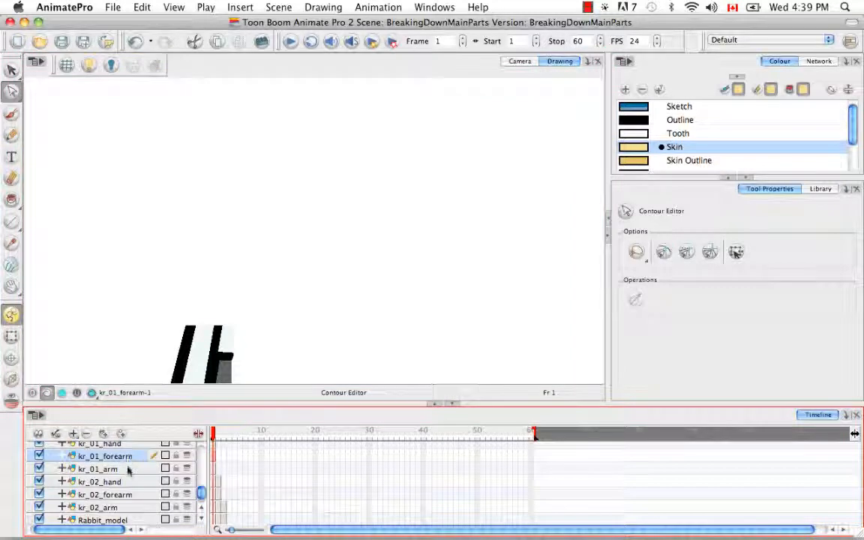
left_click(130, 467)
left_click(130, 457)
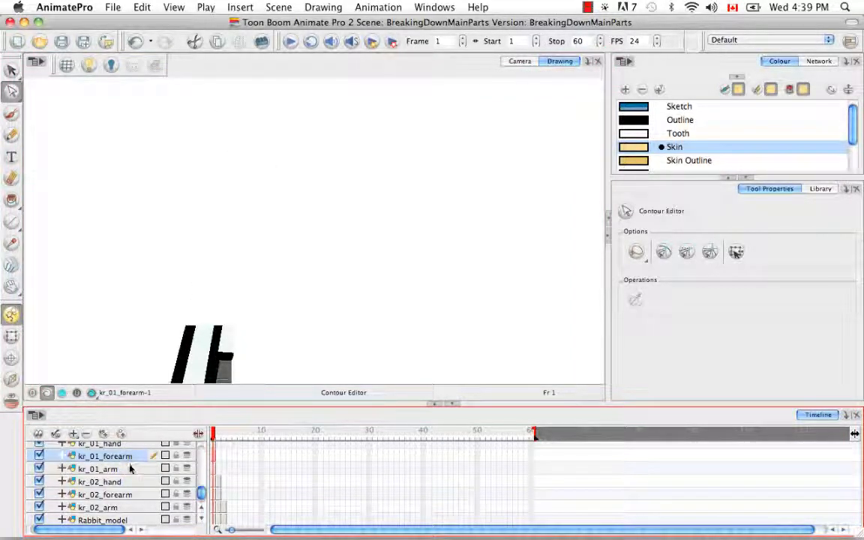
left_click(130, 468)
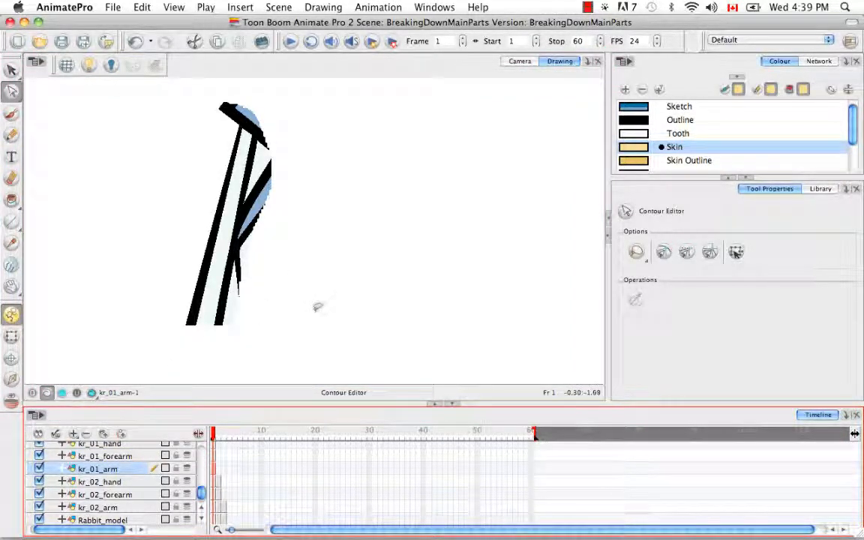
key("space")
mouse_move(307, 303)
left_mouse_down()
mouse_move(322, 295)
mouse_move(343, 302)
left_mouse_up()
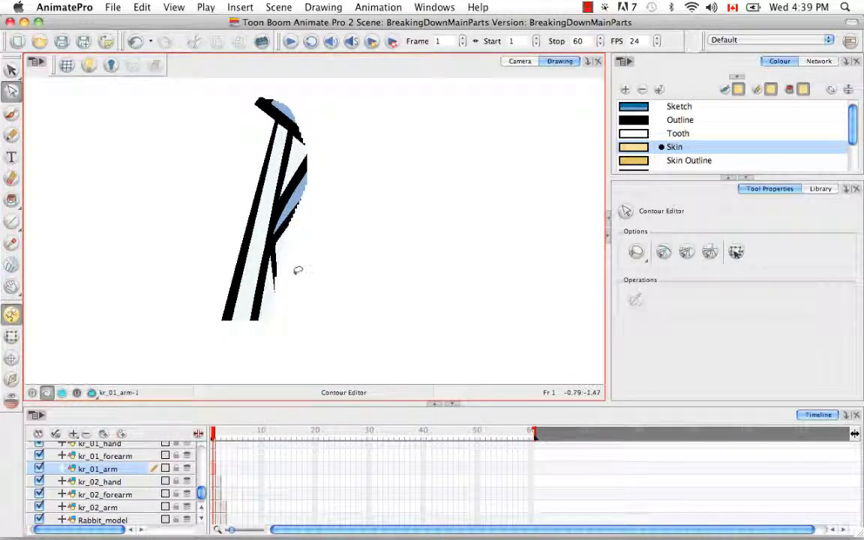
In the Camera view, disable every layer except kr_01_arm and enlarge the arm drawing to 600%.
left_click(529, 61)
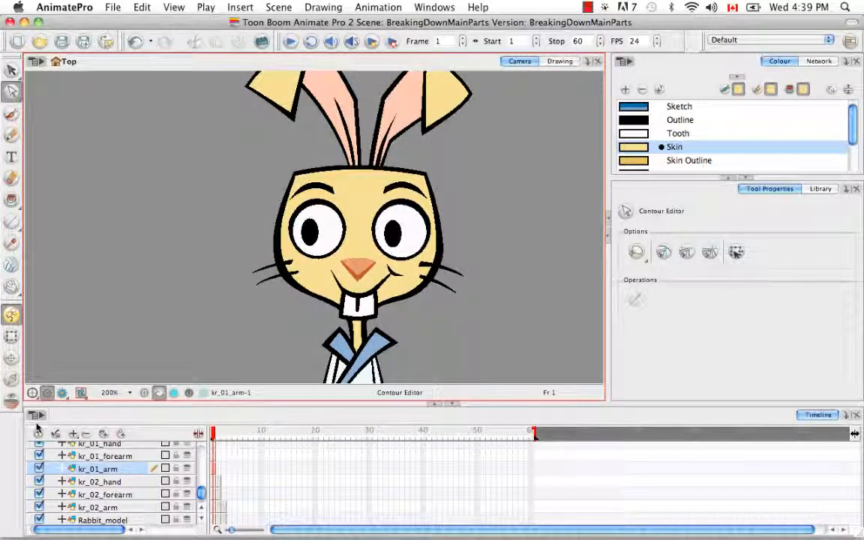
left_click(39, 434)
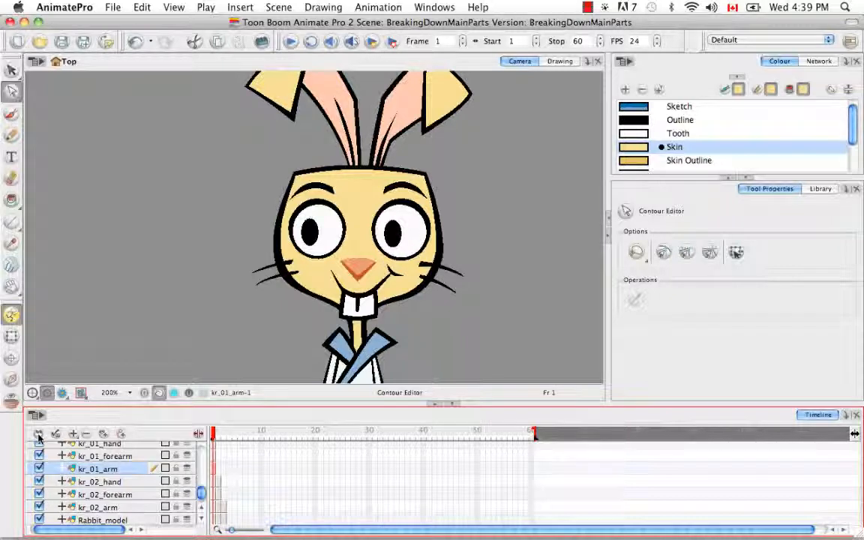
left_click(39, 435)
left_click(39, 469)
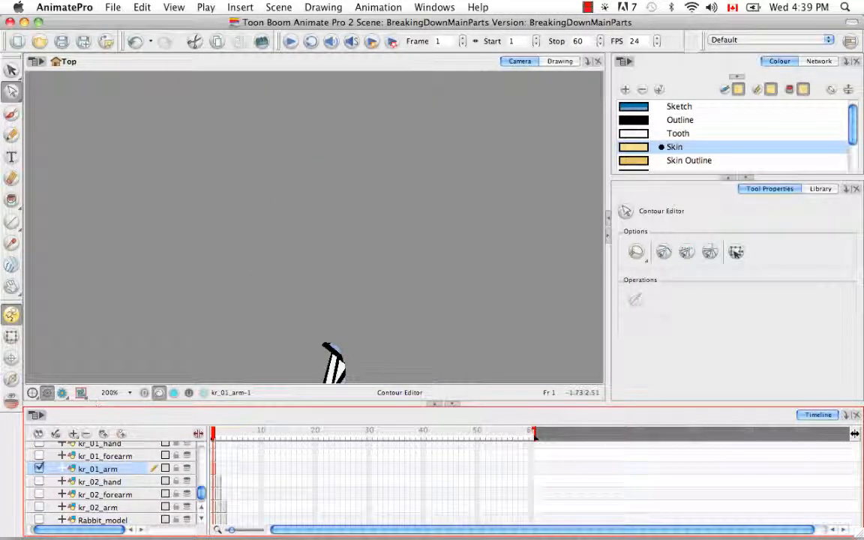
left_click_drag(307, 329, 290, 209)
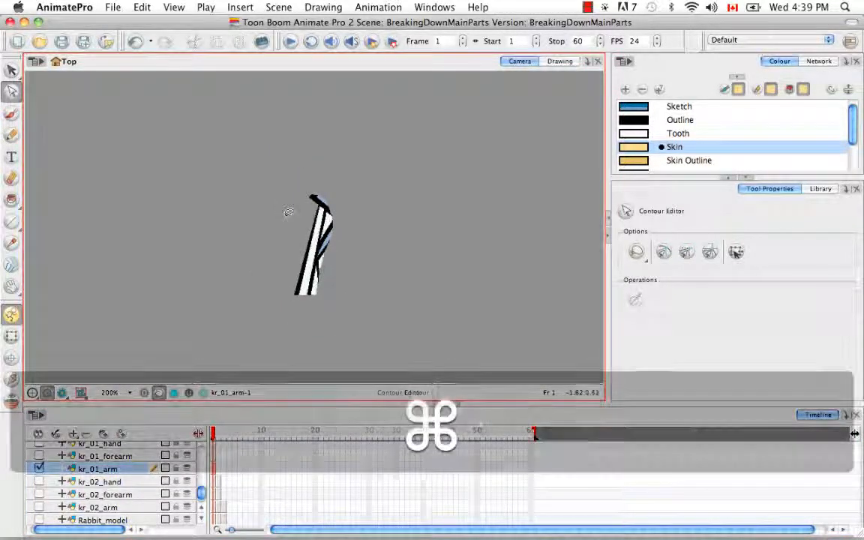
key("super+equal")
key("super+equal")
left_click_drag(327, 337, 319, 275)
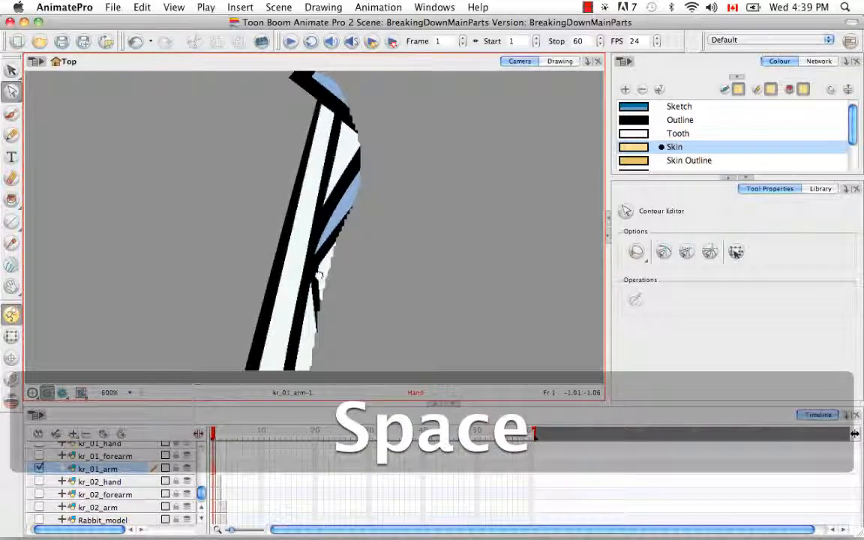
left_click_drag(11, 69, 33, 93)
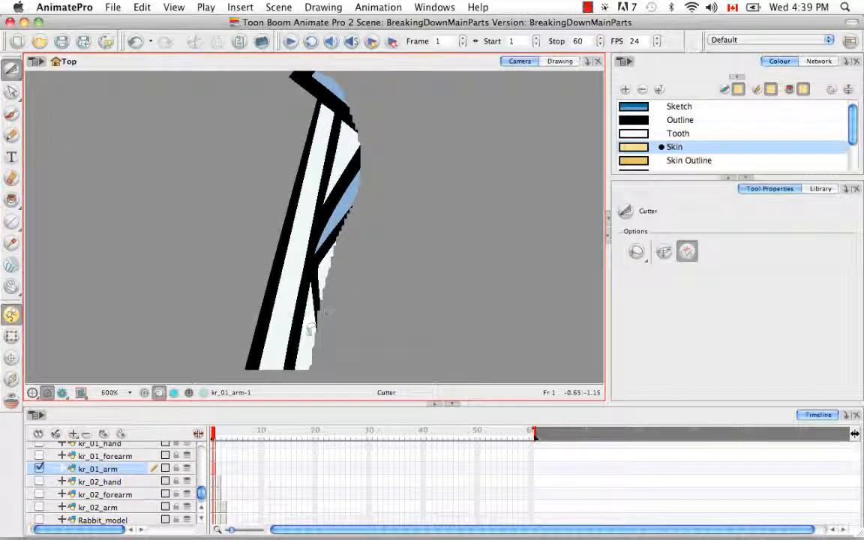
left_click(216, 471)
key("space")
left_click_drag(354, 195, 347, 211)
Select the whole kr_01_arm drawing with the Select tool and ungroup it.
left_click_drag(12, 69, 53, 71)
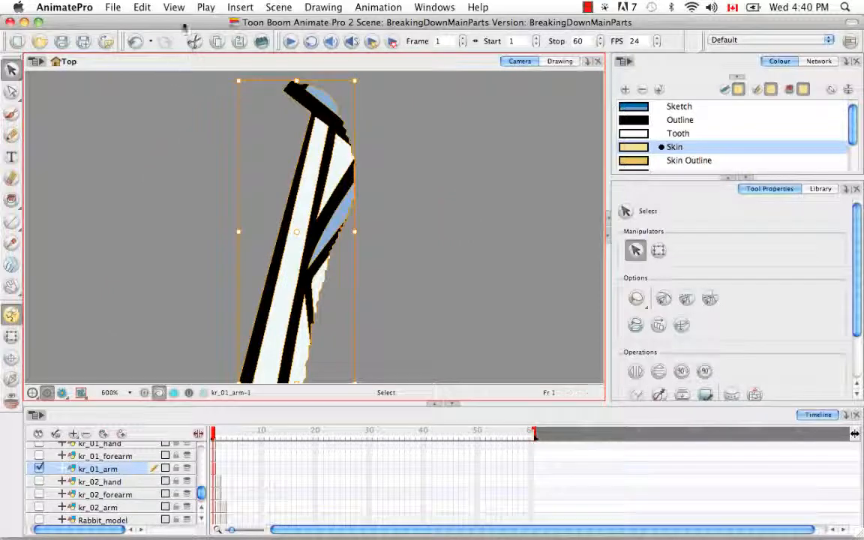
left_click(142, 8)
mouse_move(227, 324)
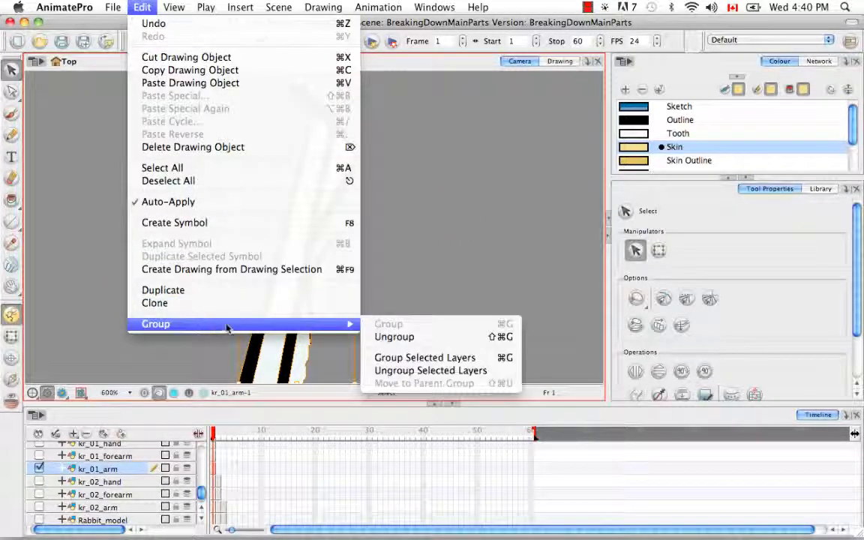
left_click(393, 337)
left_click(232, 190)
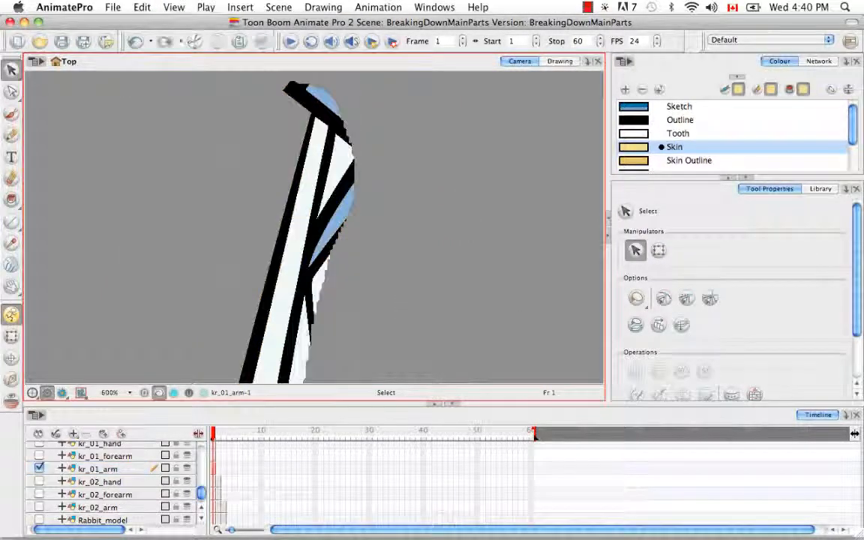
Delete the leftover white and blue colour fills beside the sleeve and at the shoulder, keeping the sleeve's own white fill.
left_click(304, 340)
key("BackSpace")
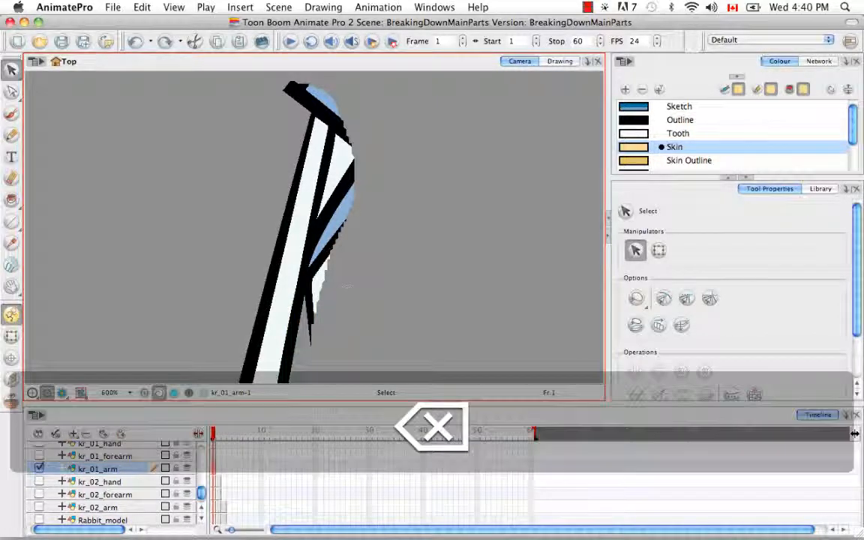
left_click(326, 279)
key("BackSpace")
left_click(331, 214)
key("BackSpace")
left_click(343, 152)
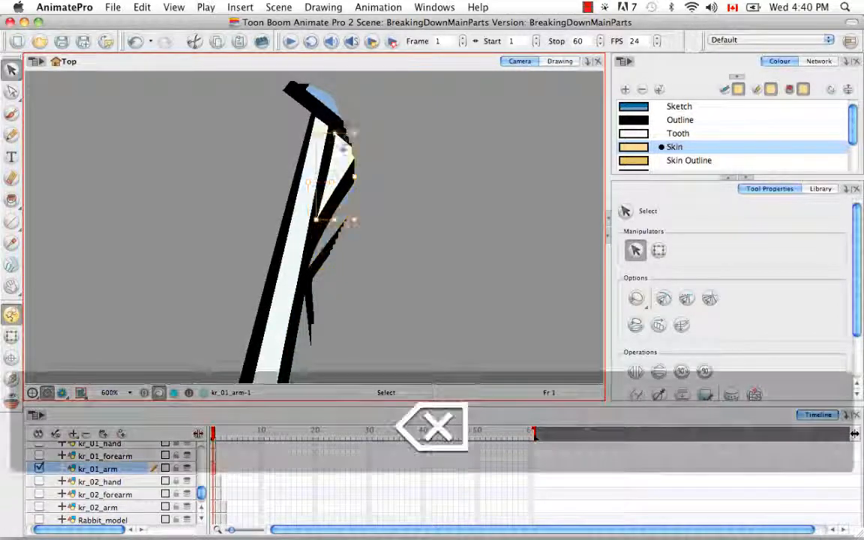
key("BackSpace")
left_click(328, 99)
key("BackSpace")
left_click(313, 228)
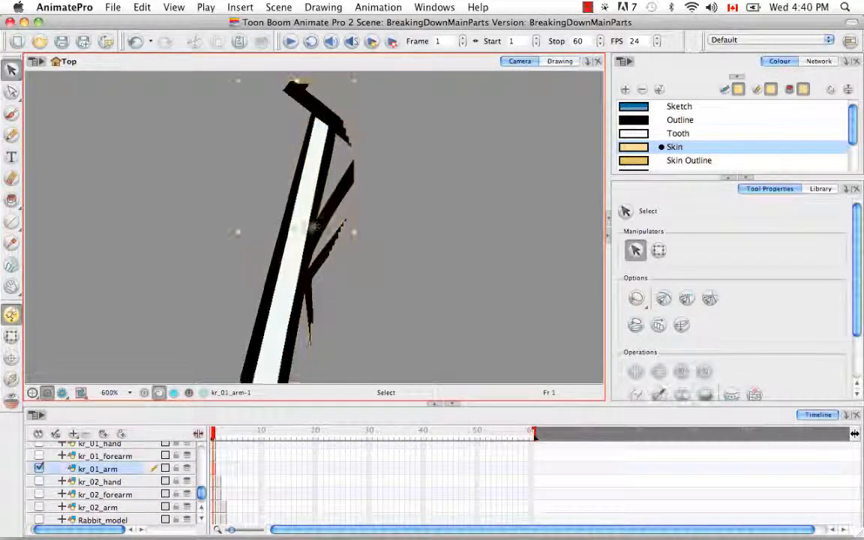
left_click(375, 233)
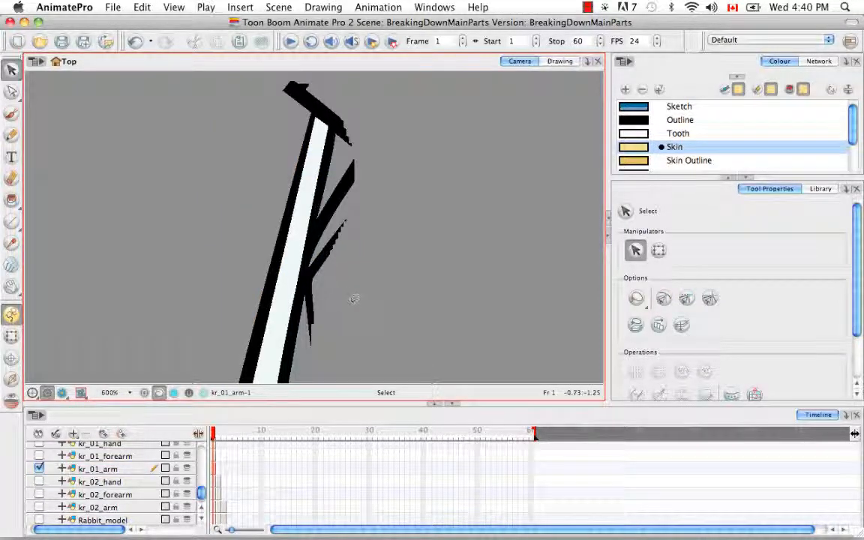
key("space")
mouse_move(354, 299)
left_mouse_down()
mouse_move(371, 263)
mouse_move(339, 226)
left_mouse_up()
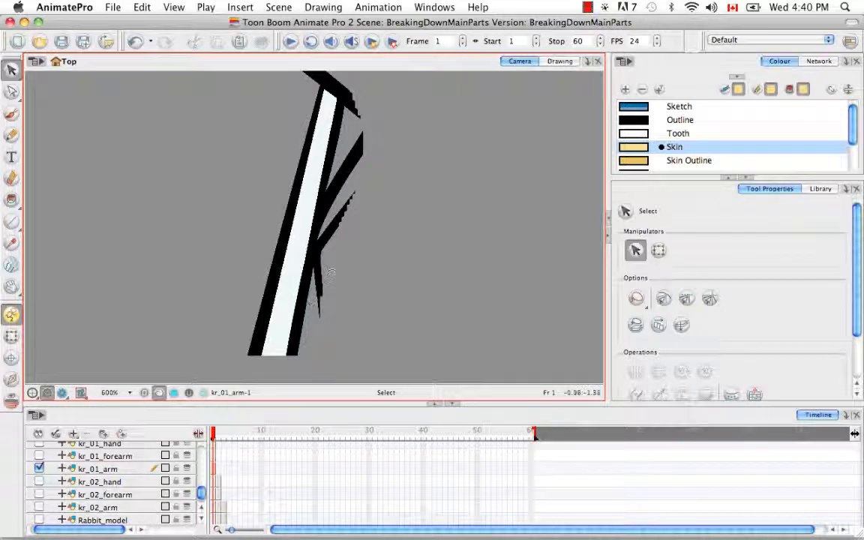
key("space")
left_click_drag(357, 224, 344, 255)
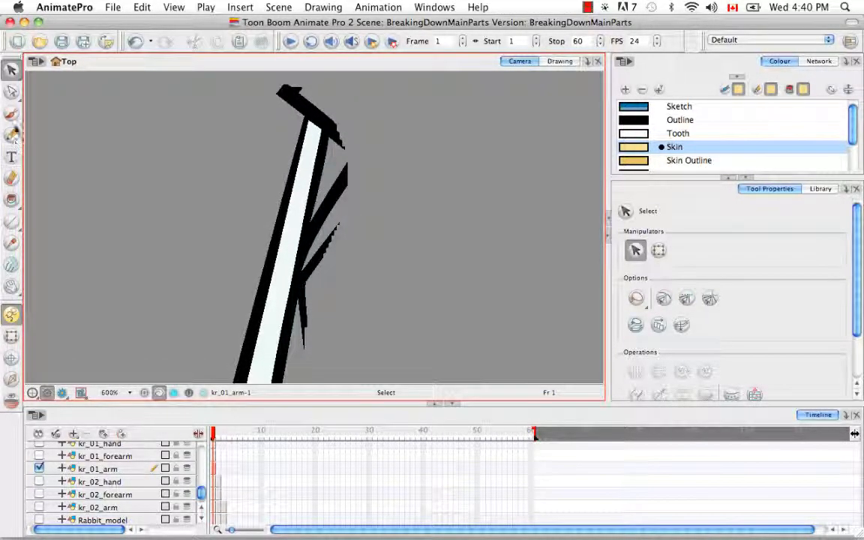
Erase the leftover outline stub at the arm's shoulder tip with the Eraser and set its brush preset to Brush 6.
left_click(11, 178)
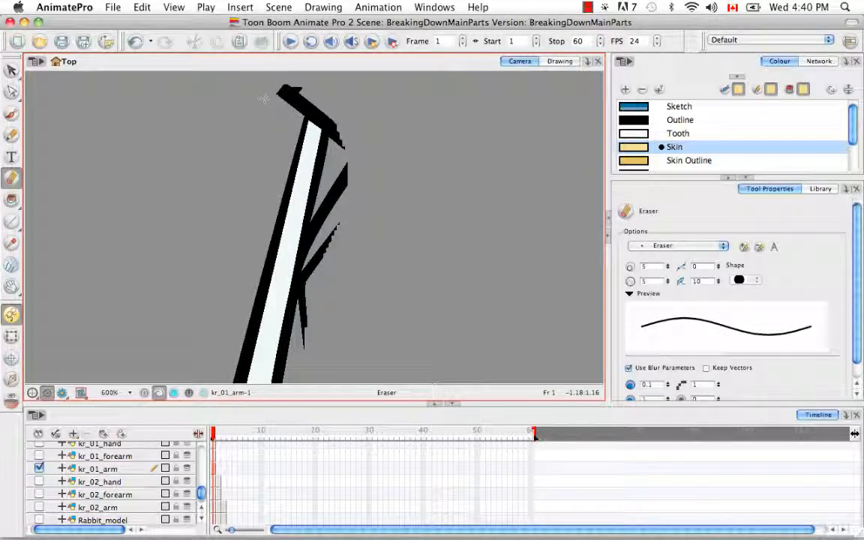
mouse_move(299, 78)
left_mouse_down()
mouse_move(292, 112)
mouse_move(301, 115)
mouse_move(285, 92)
left_mouse_up()
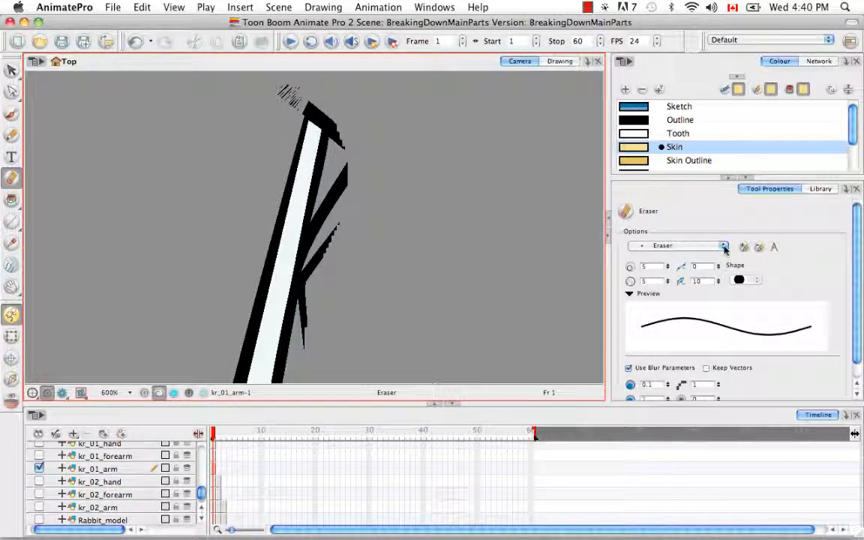
left_click(725, 254)
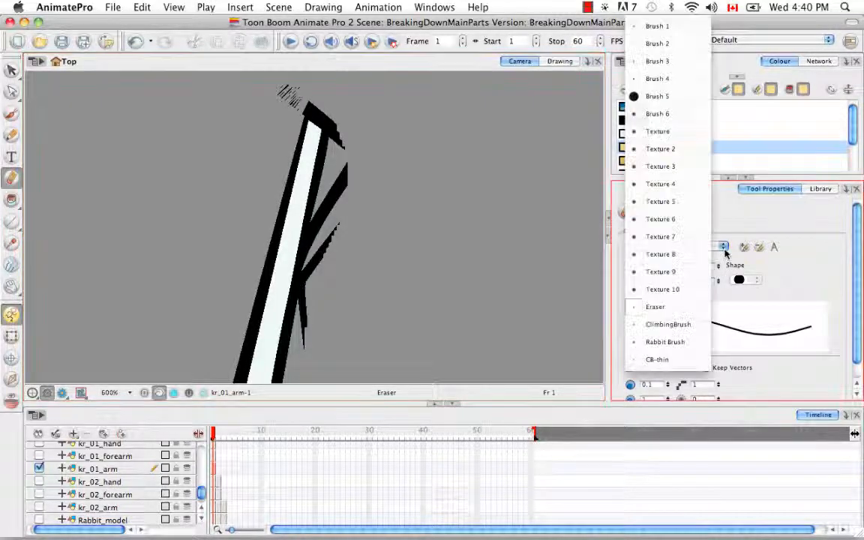
left_click(689, 94)
left_click(663, 234)
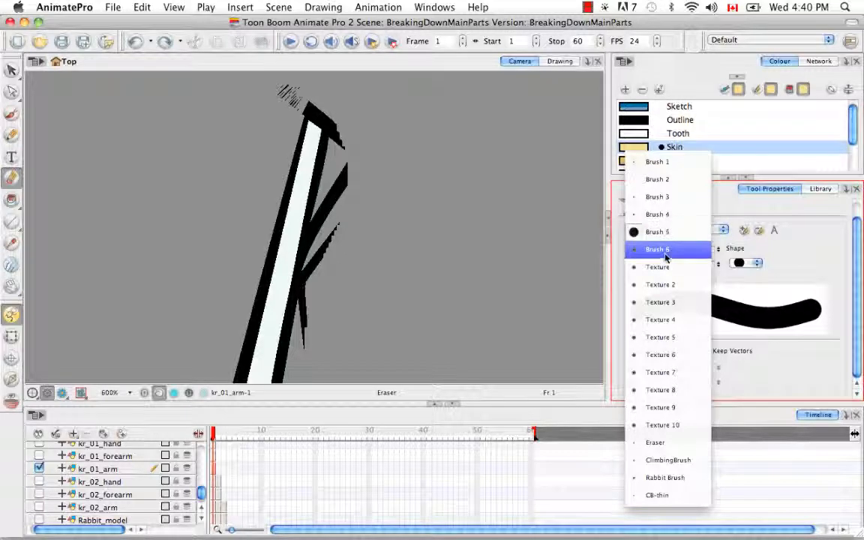
left_click(672, 249)
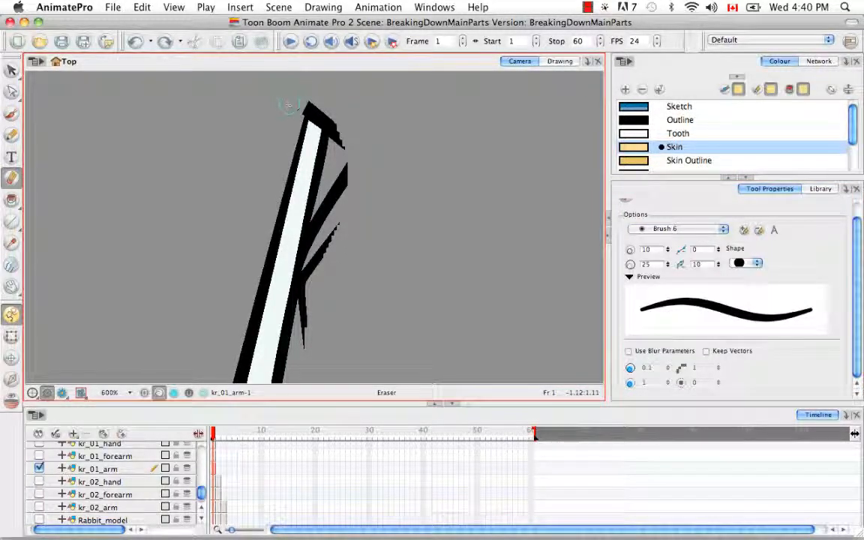
Erase the leftover collar and jacket lines sticking out beside the sleeve and at the shoulder, keeping the sleeve's own outline.
left_click_drag(346, 225, 330, 259)
left_click_drag(355, 177, 335, 241)
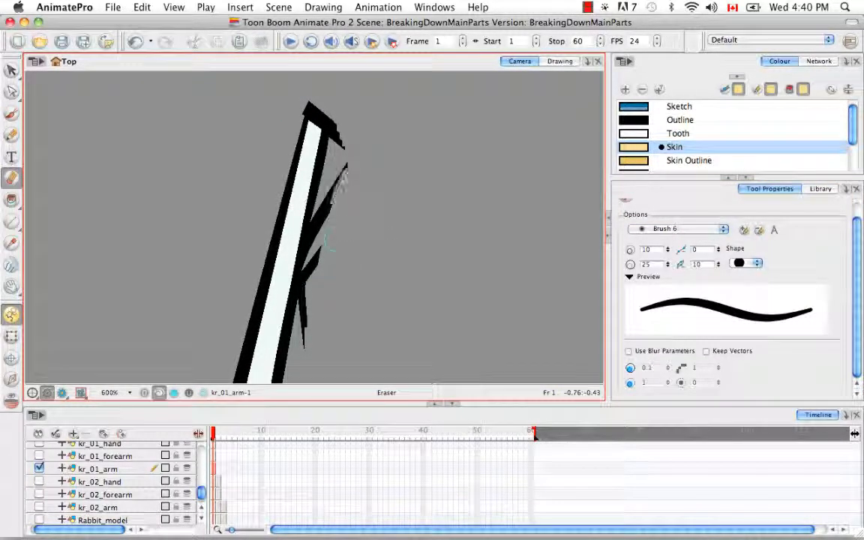
left_click_drag(329, 197, 323, 271)
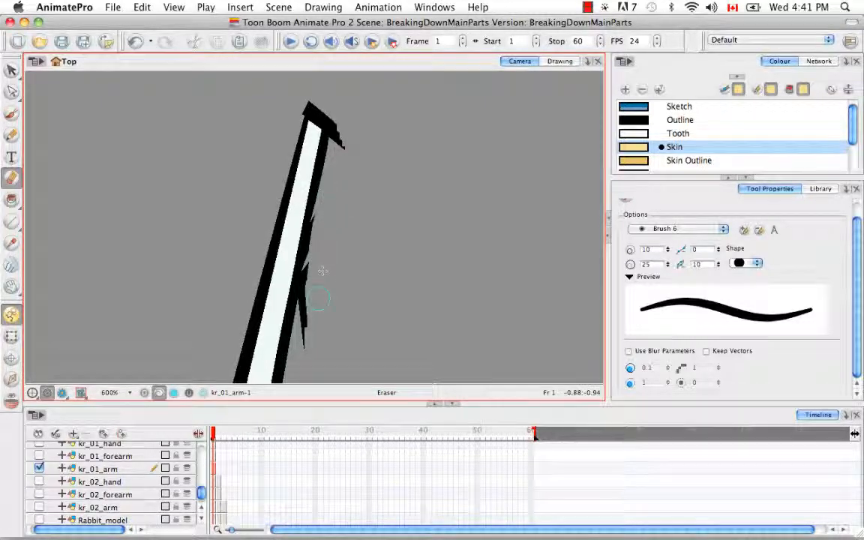
left_click_drag(311, 327, 308, 304)
left_click_drag(321, 215, 321, 218)
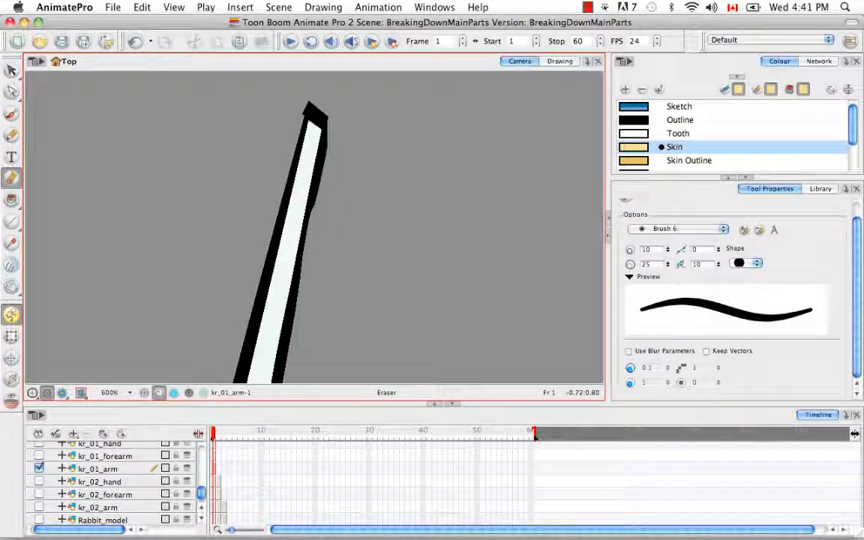
Straighten the body-side outline of the sleeve with the Contour Editor by deleting the surplus points on its bumpy stretch.
key("space")
left_click_drag(377, 310, 360, 283)
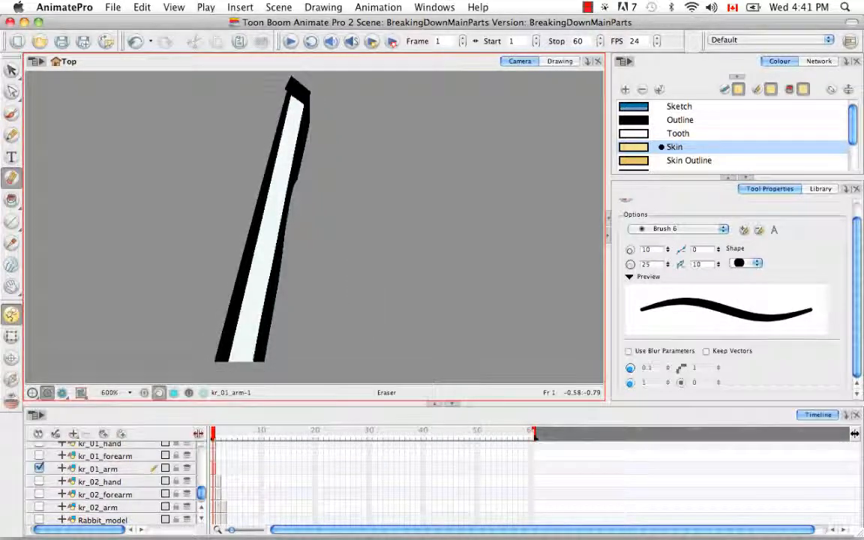
key("alt+super")
left_click_drag(405, 194, 390, 282)
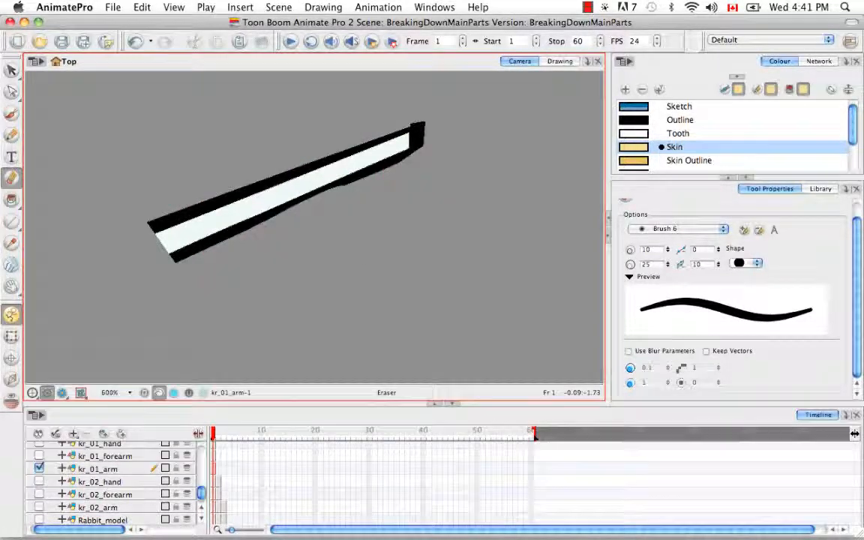
key("alt+a")
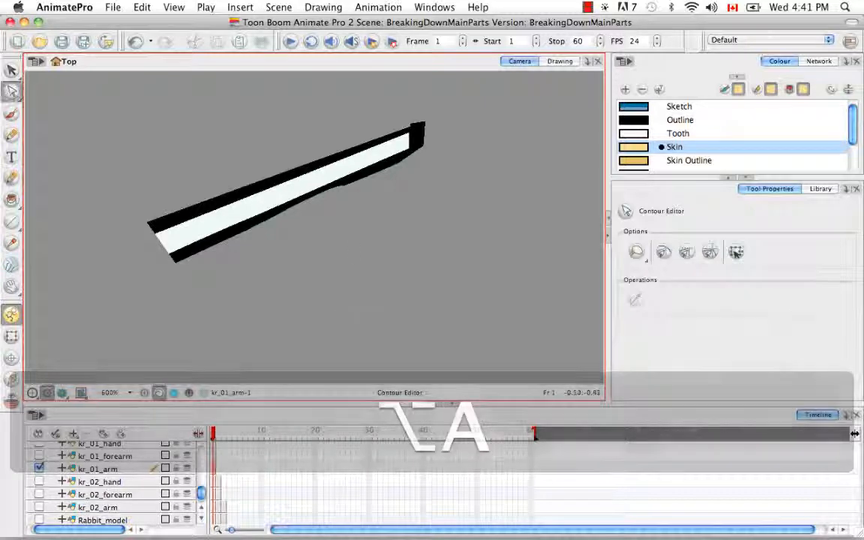
key("super+equal")
key("super+equal")
key("super+equal")
key("space")
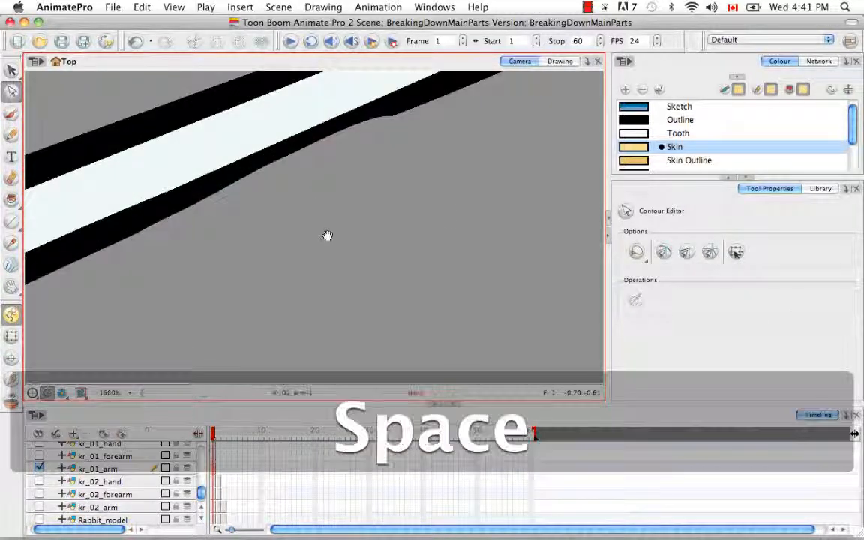
left_click_drag(328, 237, 456, 302)
left_click(370, 244)
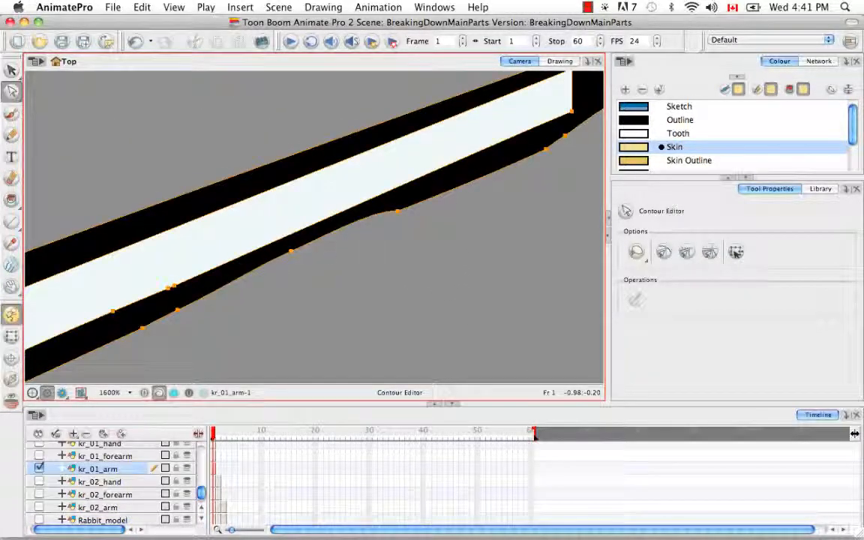
key("BackSpace")
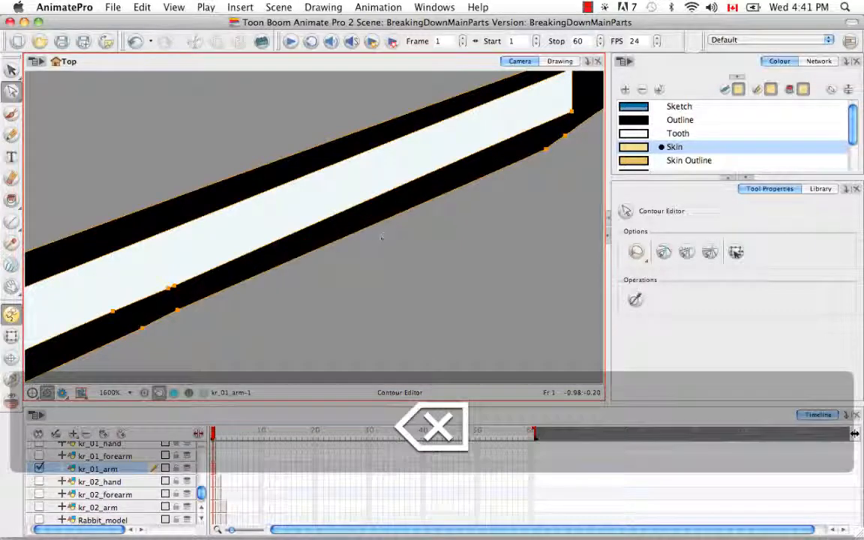
key("BackSpace")
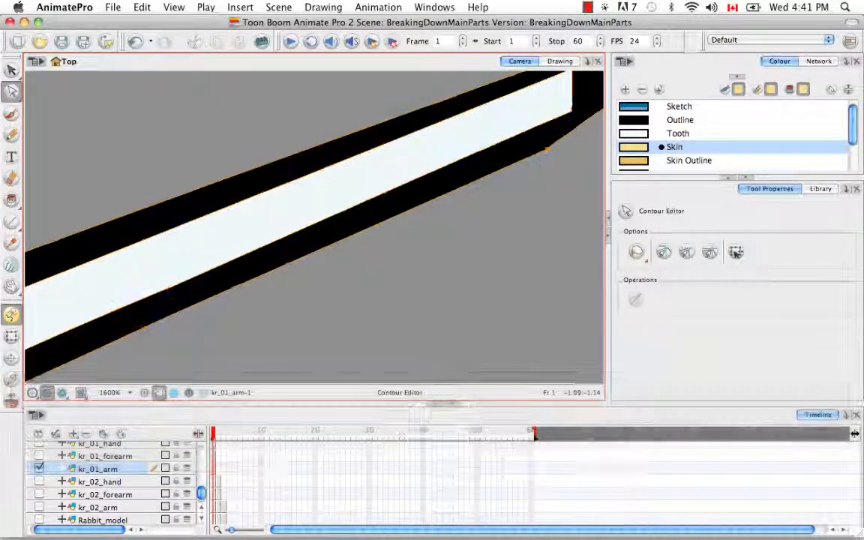
Reshape the sleeve outline below the shoulder corner into a smooth outward curve and delete the surplus contour point beneath it.
left_click_drag(478, 280, 433, 186)
left_click_drag(385, 117, 285, 384)
left_click(349, 288)
left_click(354, 268)
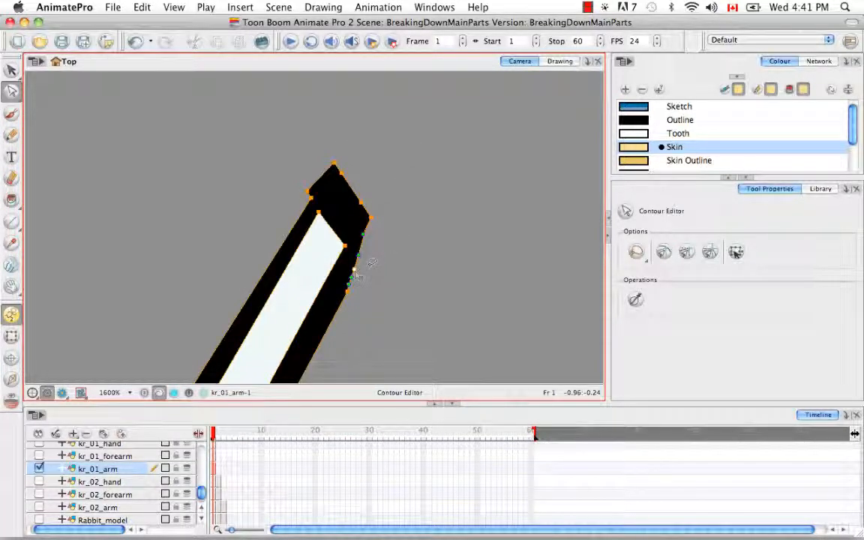
left_click_drag(358, 268, 363, 261)
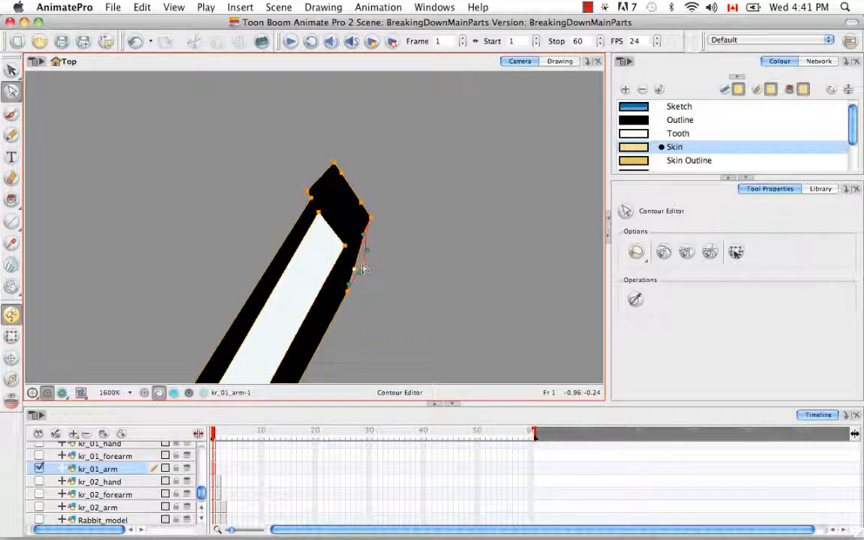
left_click(391, 219)
left_click(367, 241)
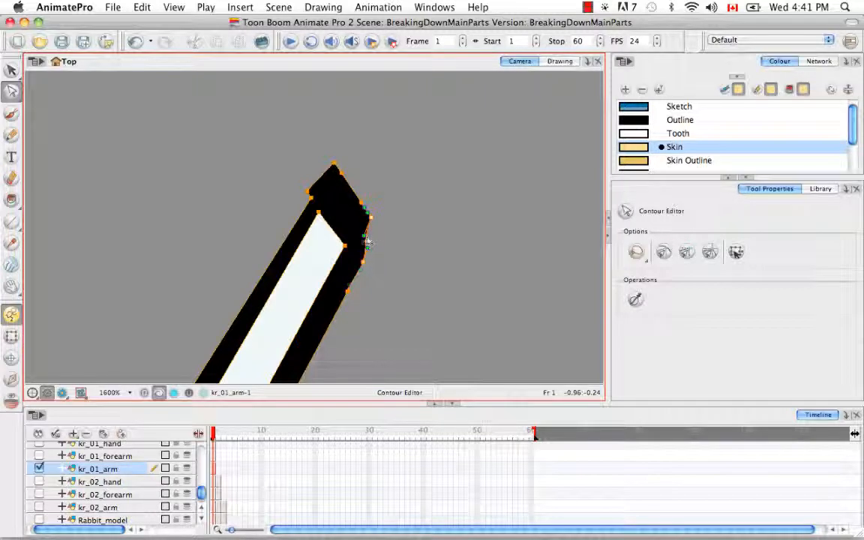
left_click_drag(374, 243, 378, 268)
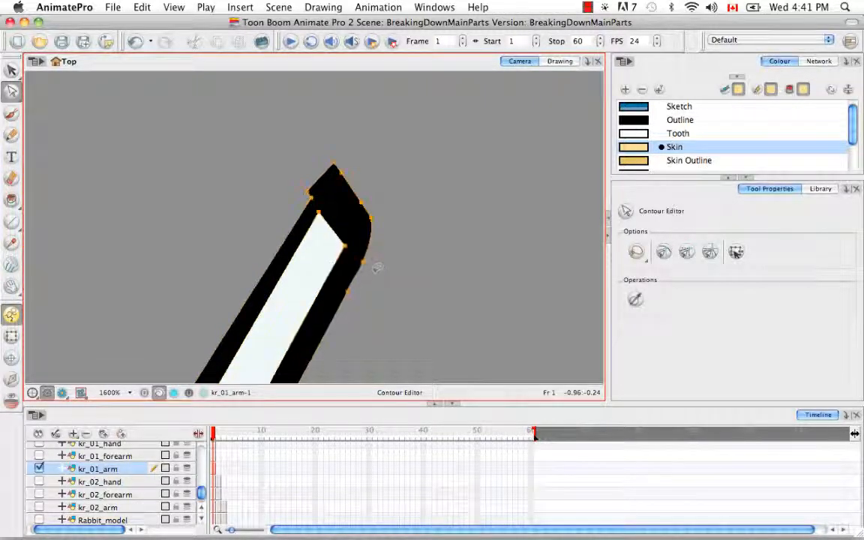
left_click(363, 262)
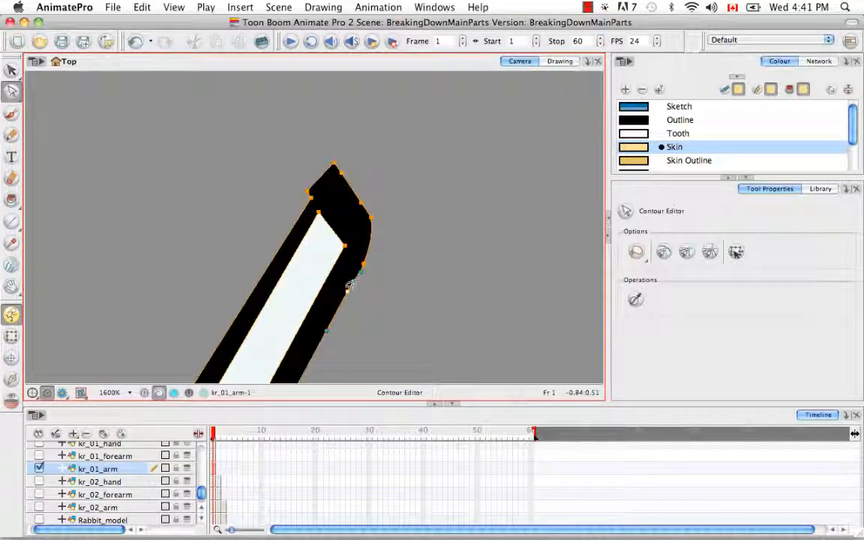
key("Delete")
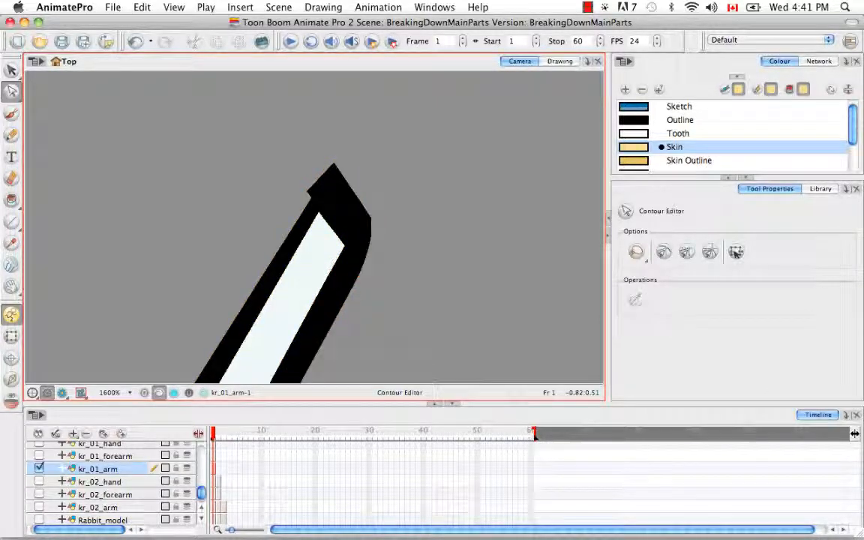
Reset the Camera view's rotation and examine the whole cleaned-up arm drawing.
left_click_drag(402, 274, 388, 235)
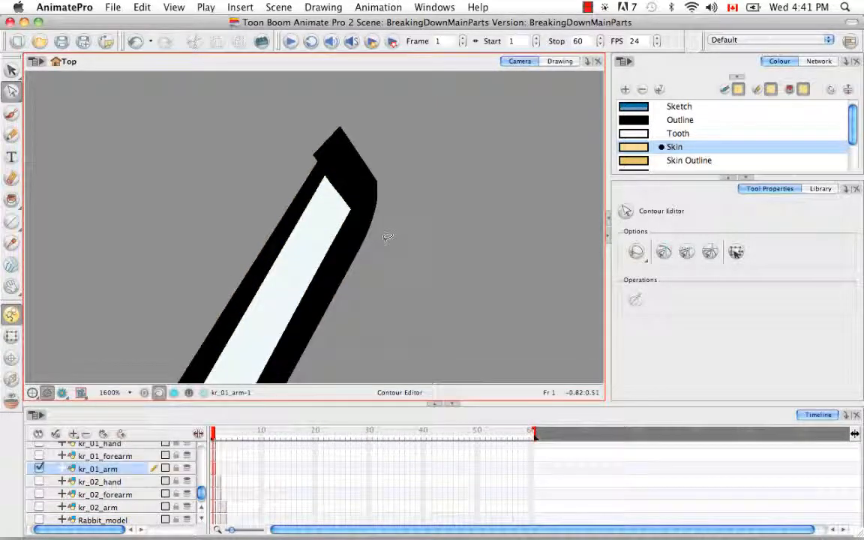
key("super+minus")
key("super+minus")
left_click_drag(375, 273, 389, 222)
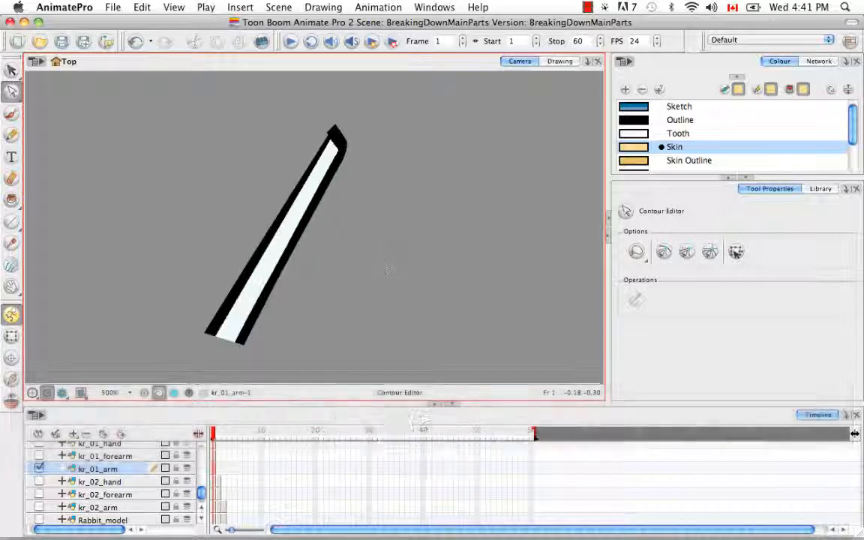
key("shift+m")
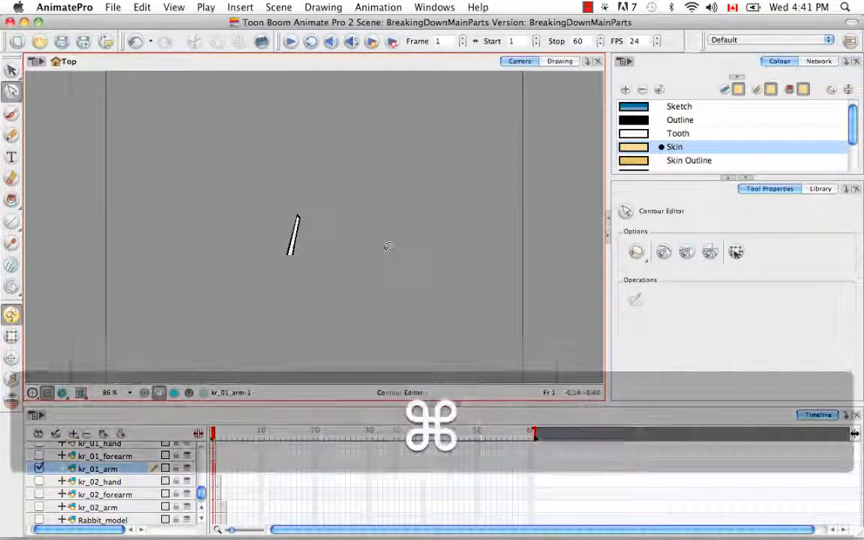
key("super+equal")
key("super+equal")
key("super+equal")
left_click_drag(386, 247, 424, 203)
In the Drawing view, turn on the light table and enable the kr_01_forearm and kr_body layers as reference for the arm.
left_click(559, 63)
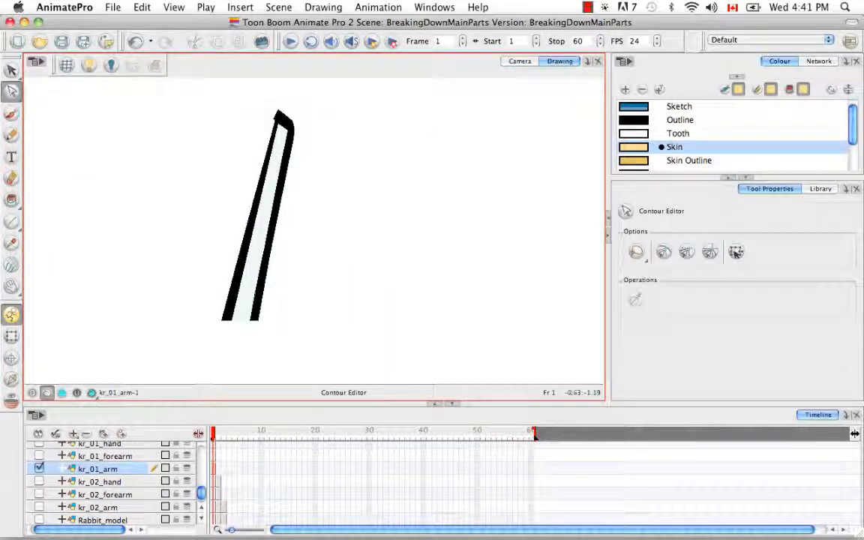
left_click(88, 66)
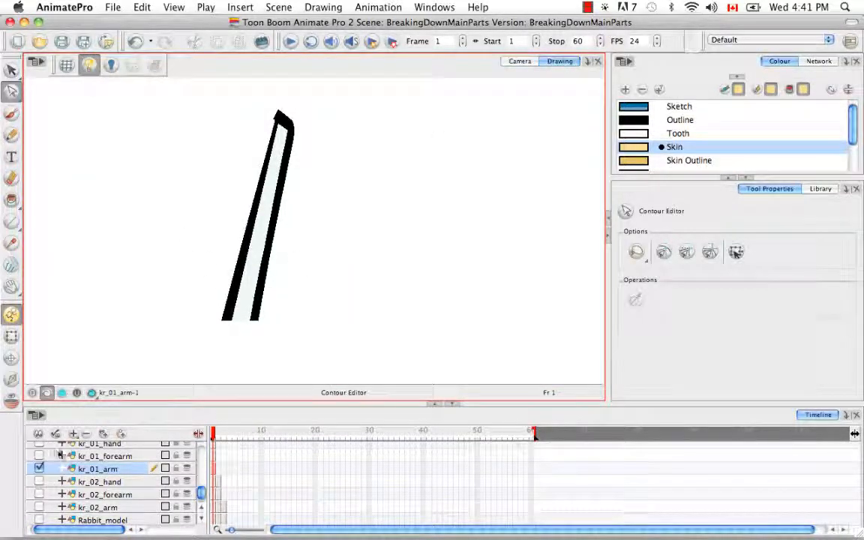
left_click(39, 456)
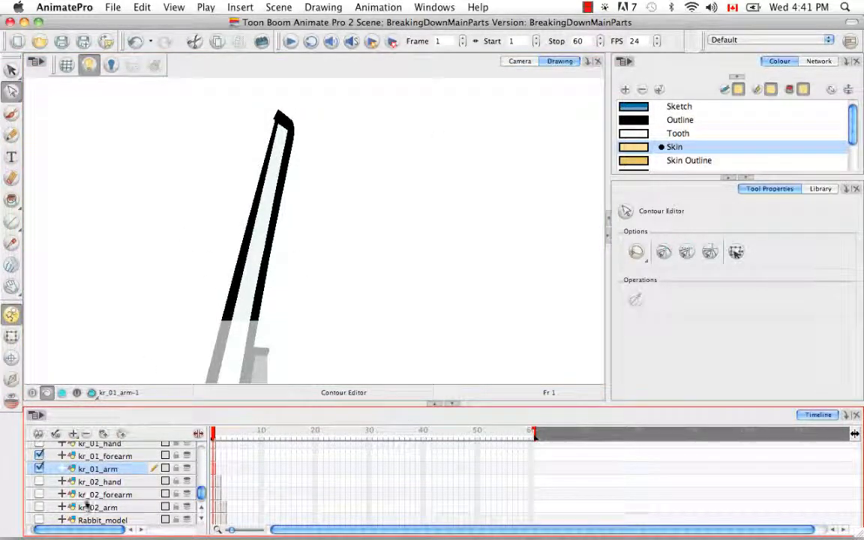
left_click_drag(202, 496, 200, 453)
left_click(39, 461)
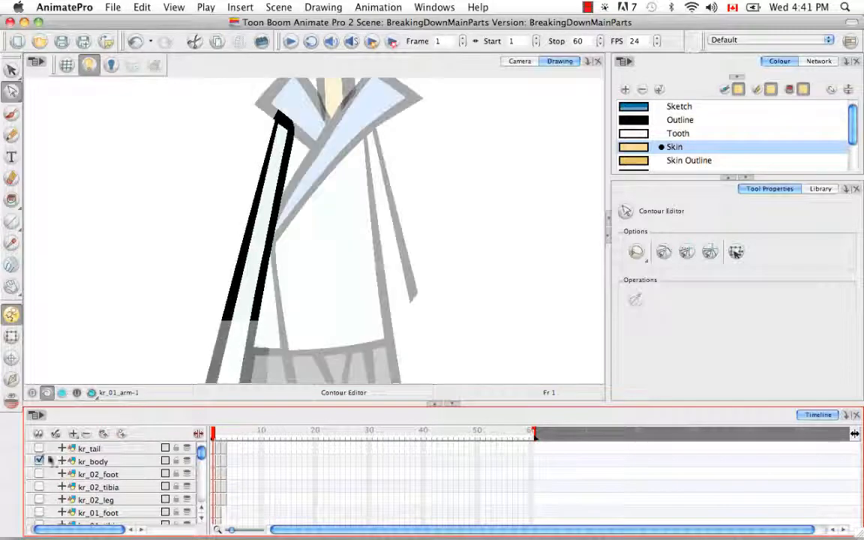
Bend the inner edge of the black outline at the shoulder, above the sleeve's white fill, into a rounded arc.
key("space")
left_click_drag(320, 300, 300, 306)
key("super")
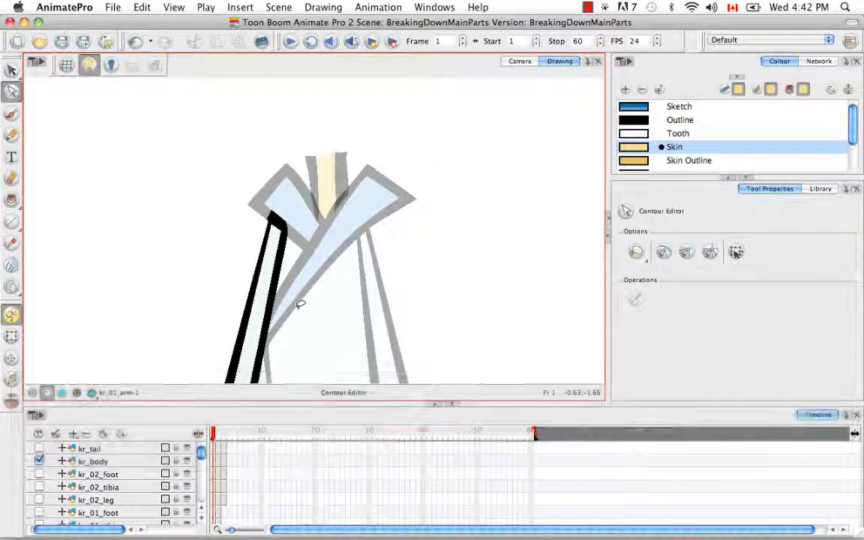
key("super+equal")
key("super+equal")
key("super+equal")
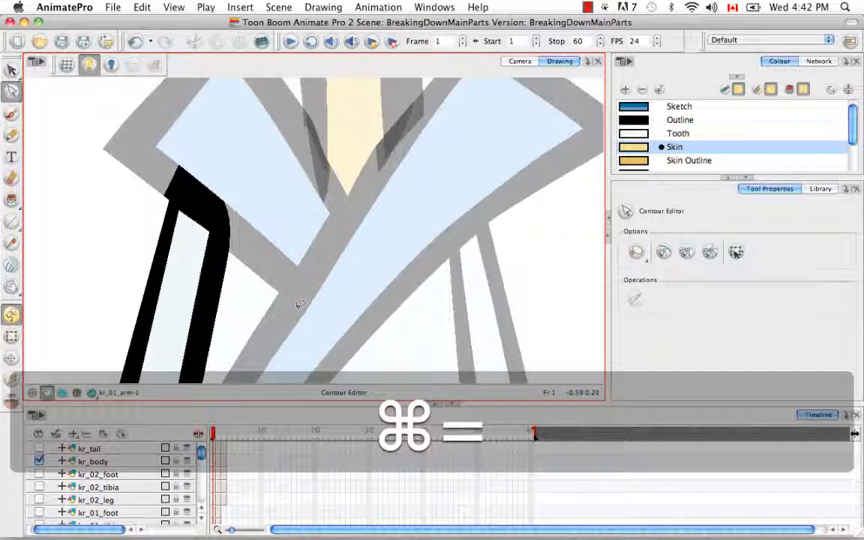
key("space")
left_click_drag(266, 210, 285, 220)
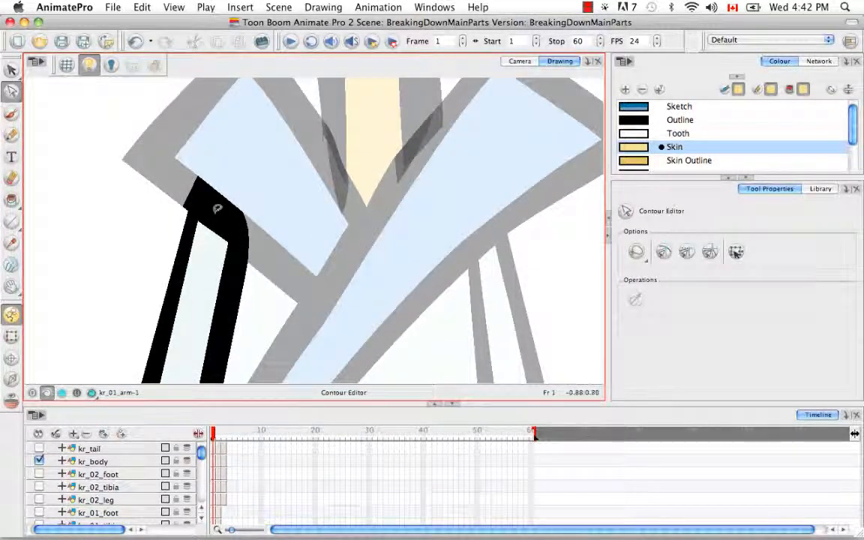
left_click(209, 222)
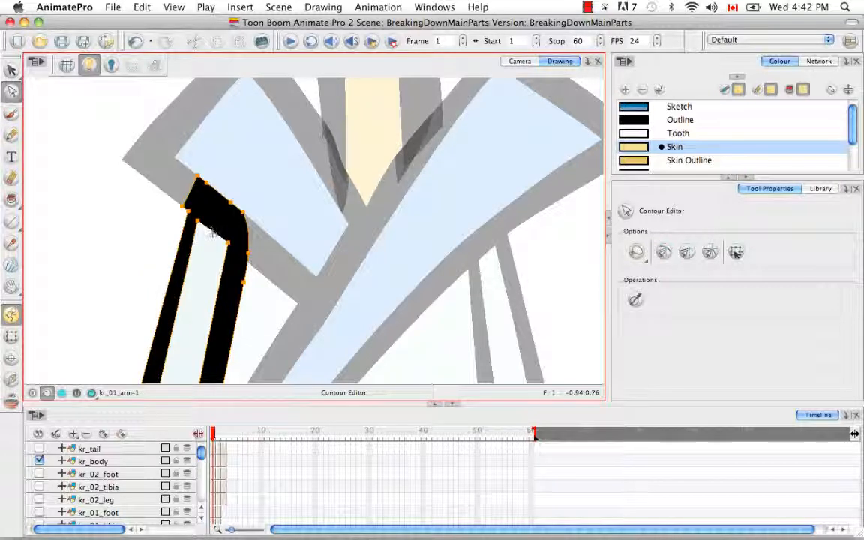
left_click_drag(215, 226, 220, 214)
Delete the contour points forming the pointed outer shoulder tip so the arm's outline ends in a rounded cap.
left_click(235, 197)
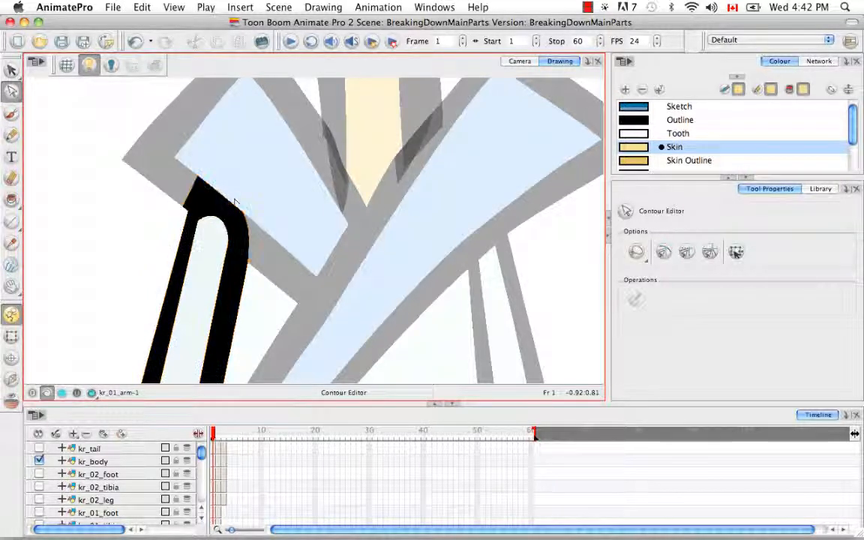
left_click(198, 172)
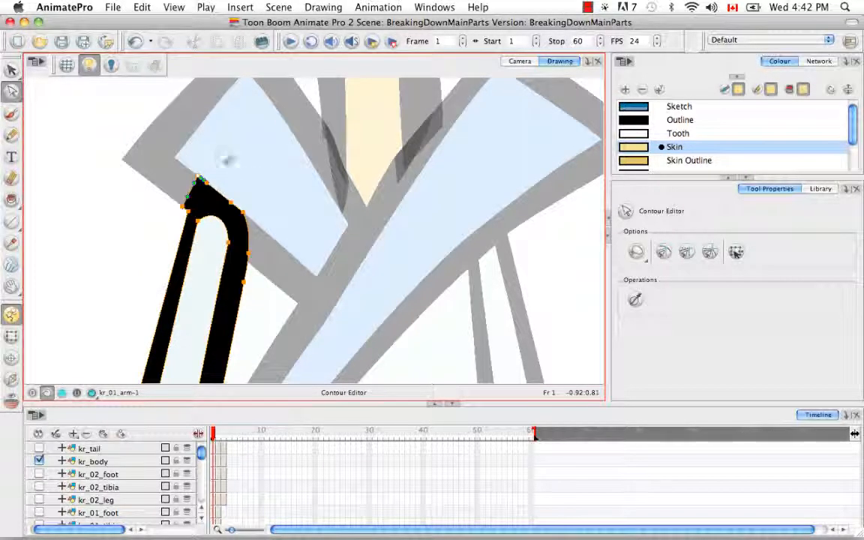
key("BackSpace")
key("BackSpace")
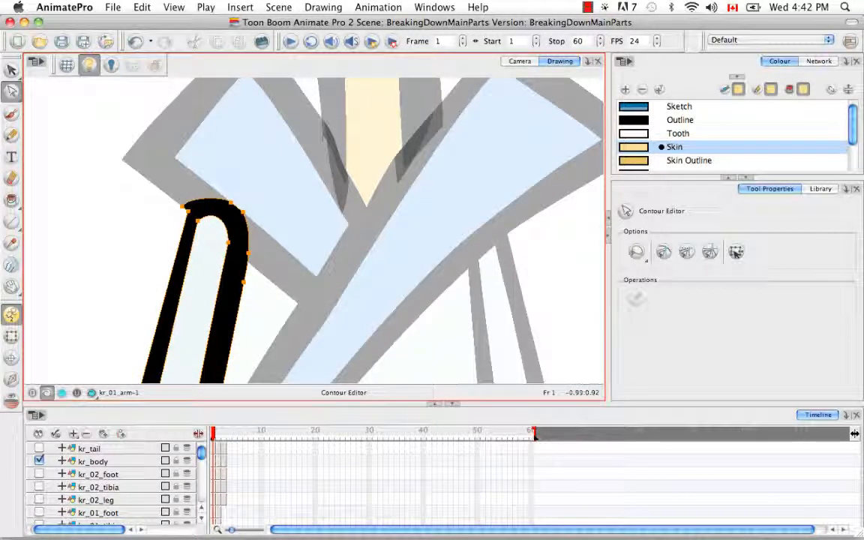
Delete the extra contour point at the outer shoulder corner and adjust the remaining point and its curve handles to round the cap.
key("BackSpace")
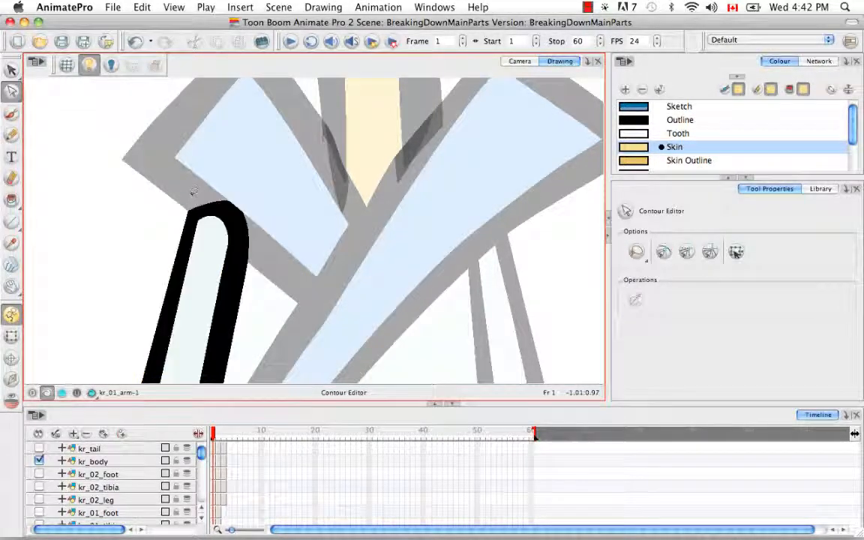
left_click_drag(188, 213, 191, 204)
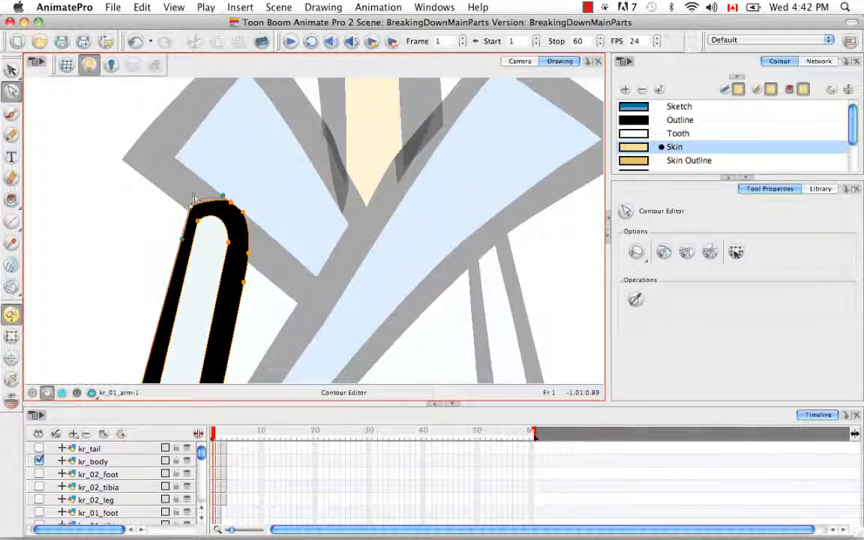
left_click_drag(182, 239, 175, 236)
mouse_move(193, 197)
left_mouse_down()
mouse_move(197, 189)
mouse_move(190, 216)
left_mouse_up()
left_click(263, 168)
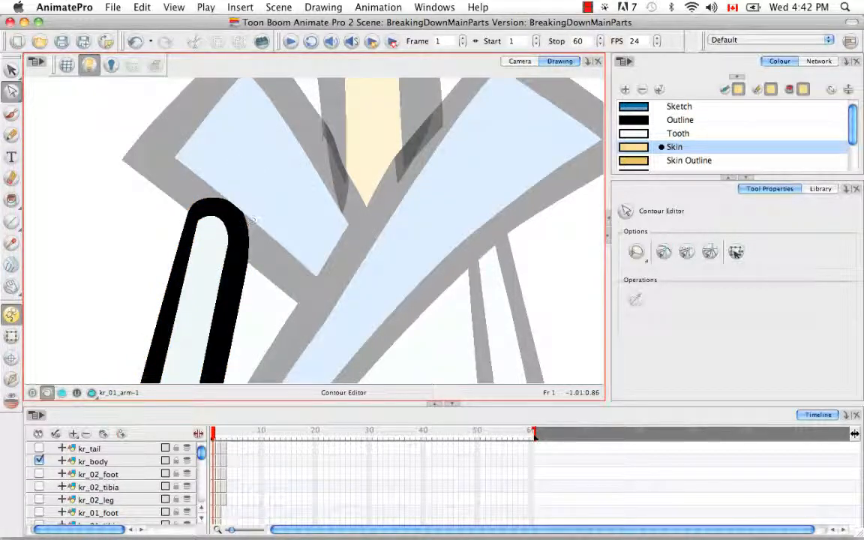
Pull the lower curve handle of the outer shoulder point slightly outward to thicken the outline down the arm's outer edge.
key("space")
left_click_drag(264, 282, 287, 97)
left_click_drag(251, 300, 287, 94)
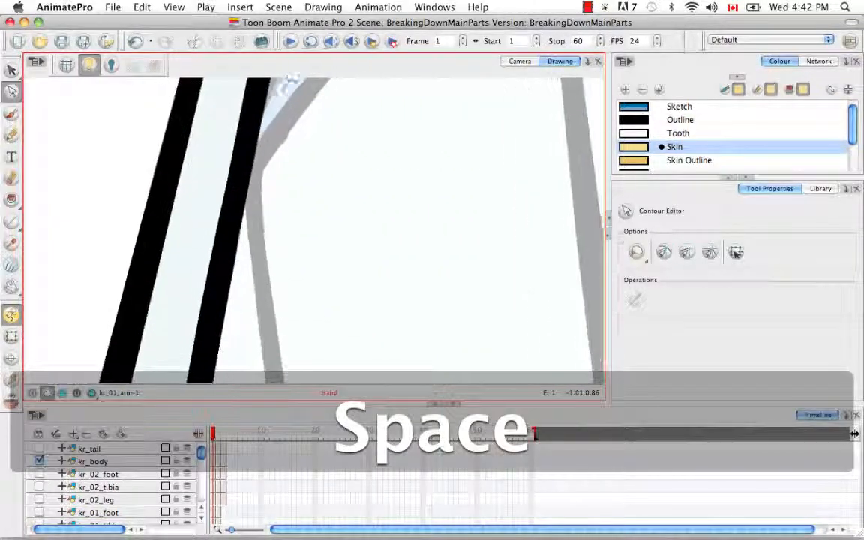
left_click_drag(253, 248, 281, 125)
mouse_move(268, 218)
left_mouse_down()
mouse_move(276, 172)
mouse_move(254, 331)
left_mouse_up()
left_click_drag(279, 163, 254, 334)
left_click_drag(283, 127, 255, 341)
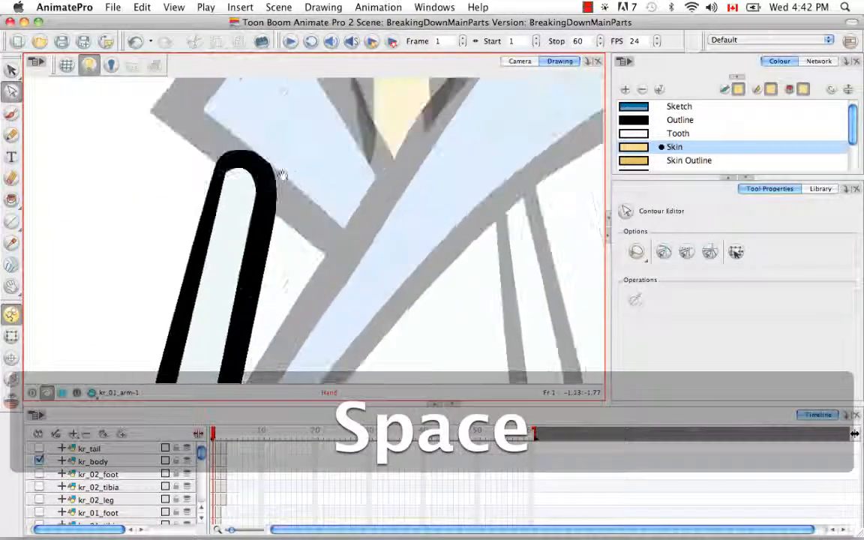
left_click_drag(279, 175, 269, 246)
left_click(203, 217)
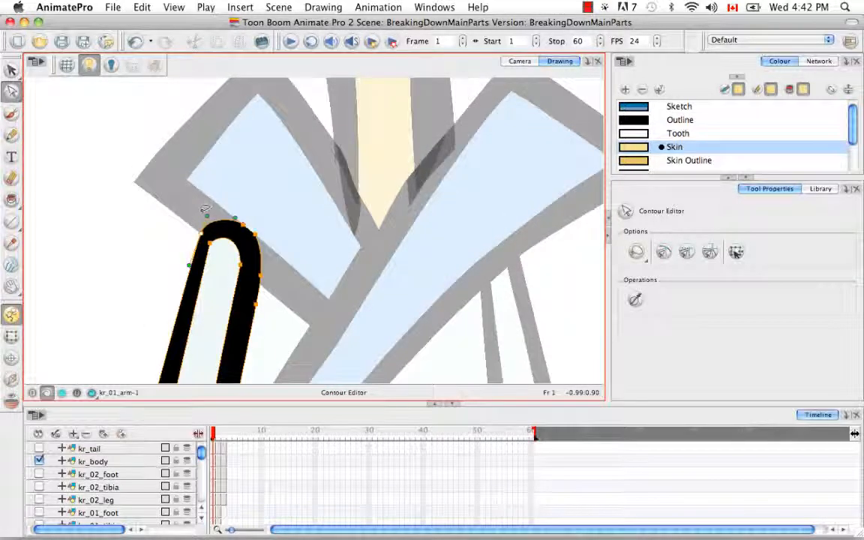
left_click_drag(189, 266, 184, 265)
left_click(277, 224)
Examine the elbow joint where the arm drawing meets the forearm, up close and together with the surrounding body.
key("space")
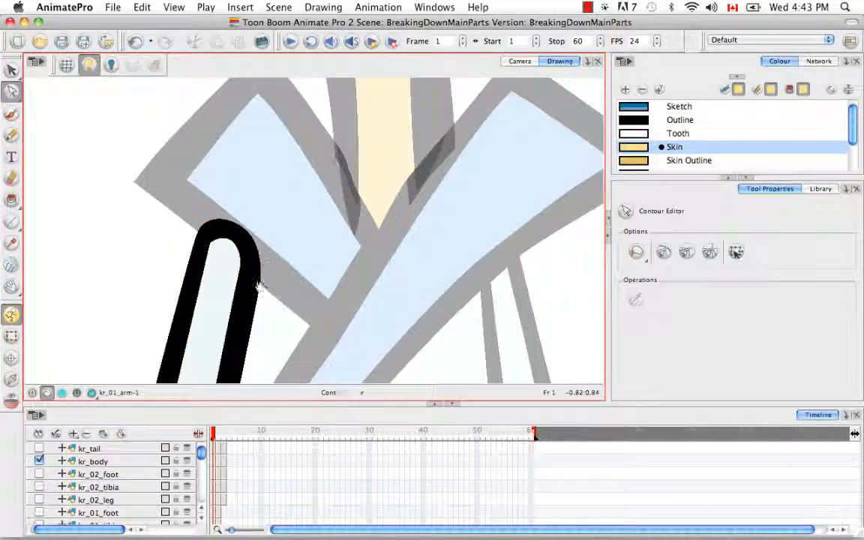
left_click_drag(252, 310, 272, 225)
key("super+minus")
key("super+minus")
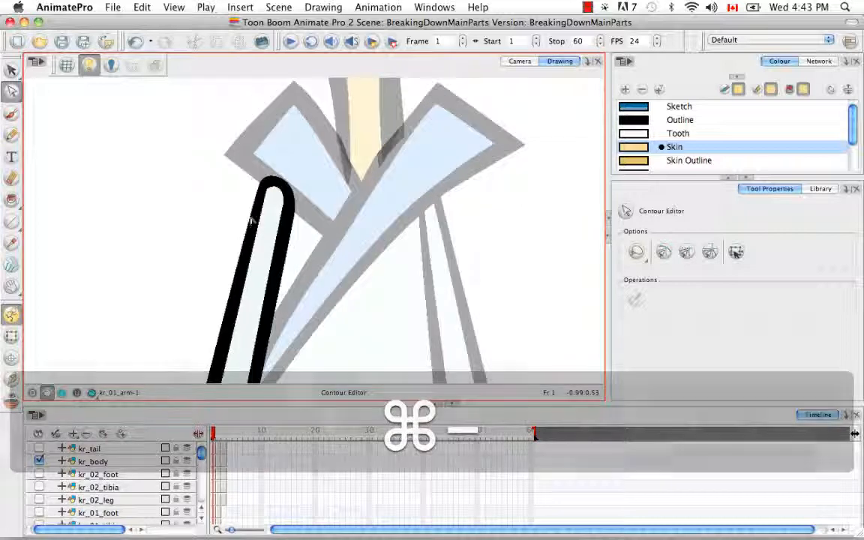
key("space")
left_click_drag(307, 268, 315, 109)
left_click_drag(282, 342, 322, 150)
left_click_drag(305, 241, 307, 258)
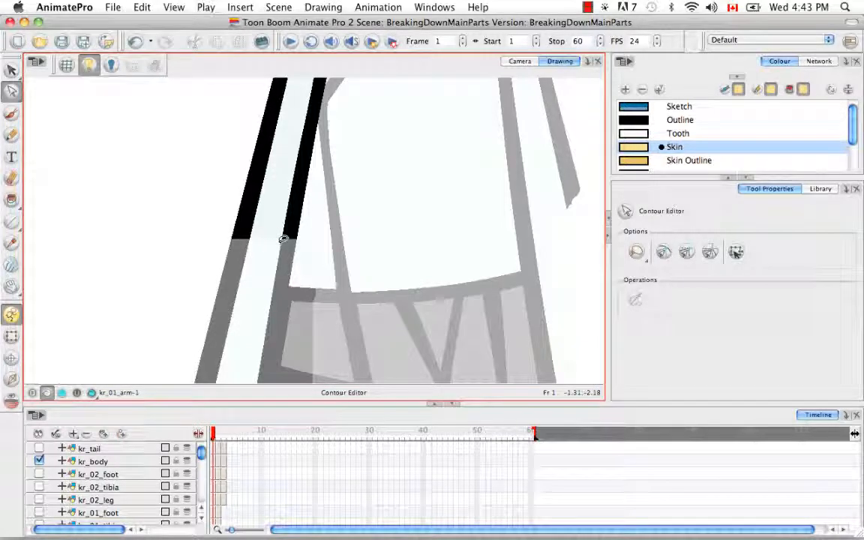
mouse_move(268, 260)
left_mouse_down()
mouse_move(330, 240)
mouse_move(349, 209)
left_mouse_up()
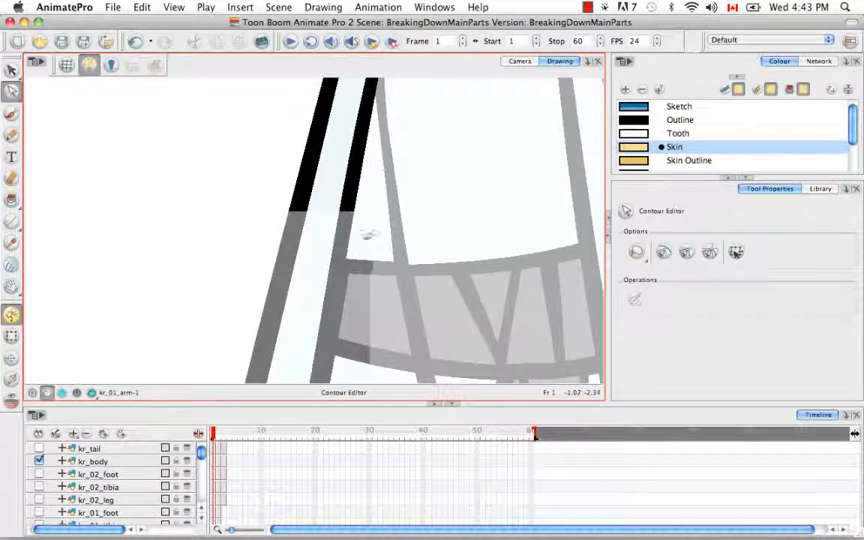
key("space")
left_click_drag(353, 238, 312, 276)
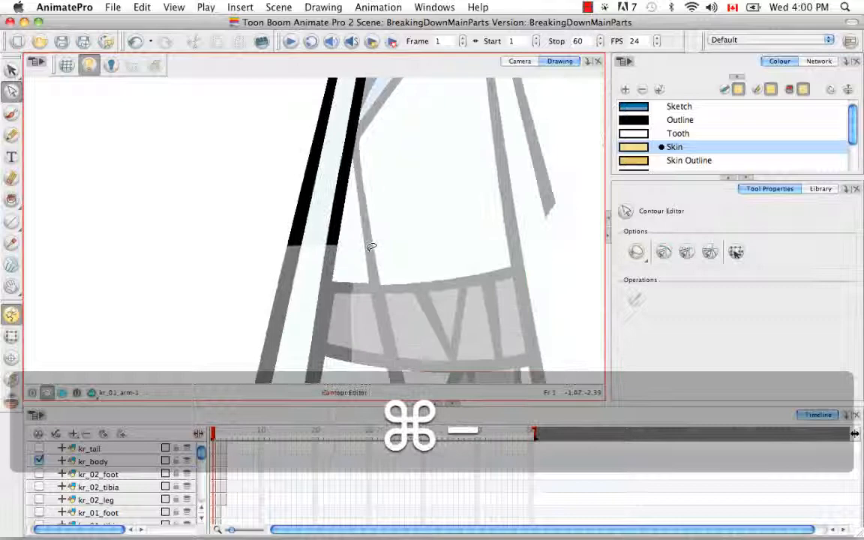
key("super+minus")
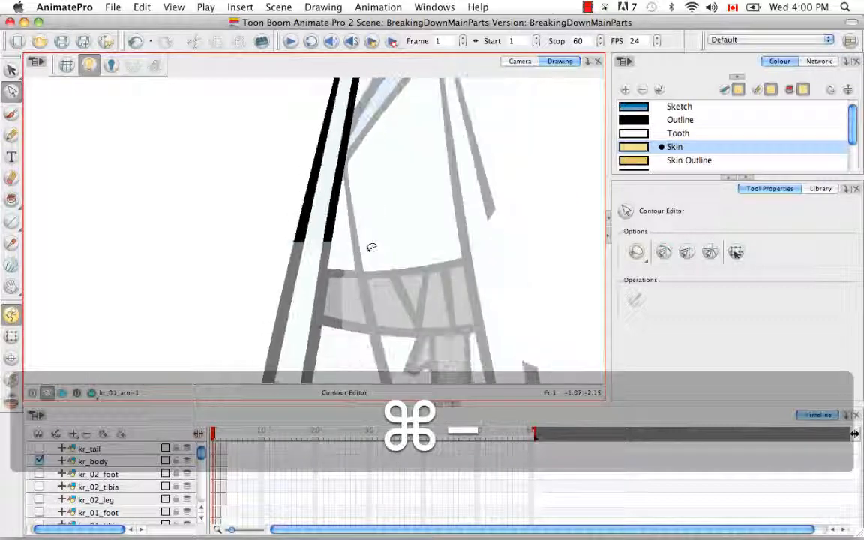
key("super+equal")
key("super+equal")
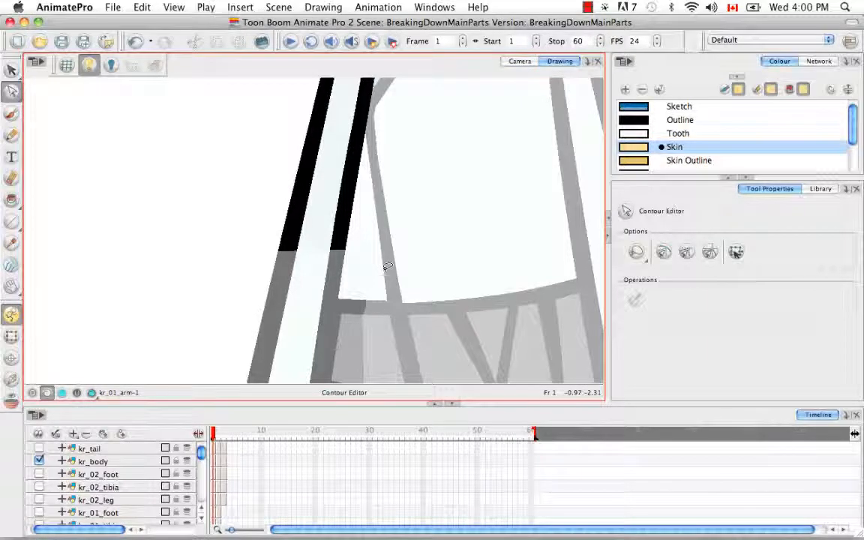
Draw a circle centred on the elbow cut with the Ellipse tool, using a pencil size of 10 and the Outline colour.
left_click(15, 225)
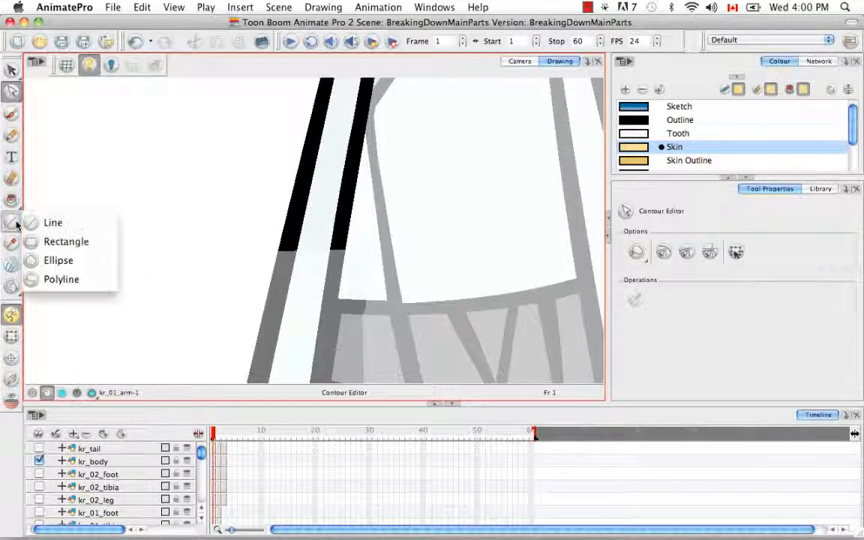
left_click(83, 261)
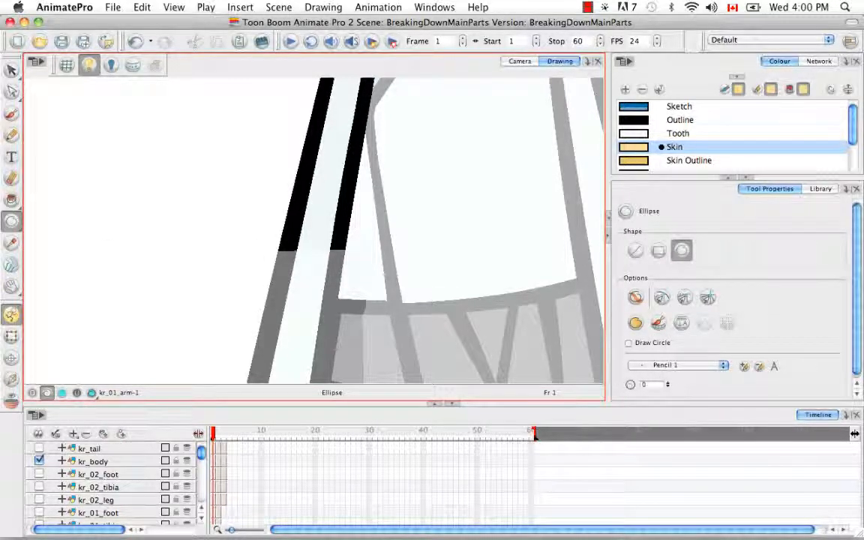
double_click(648, 385)
type("10")
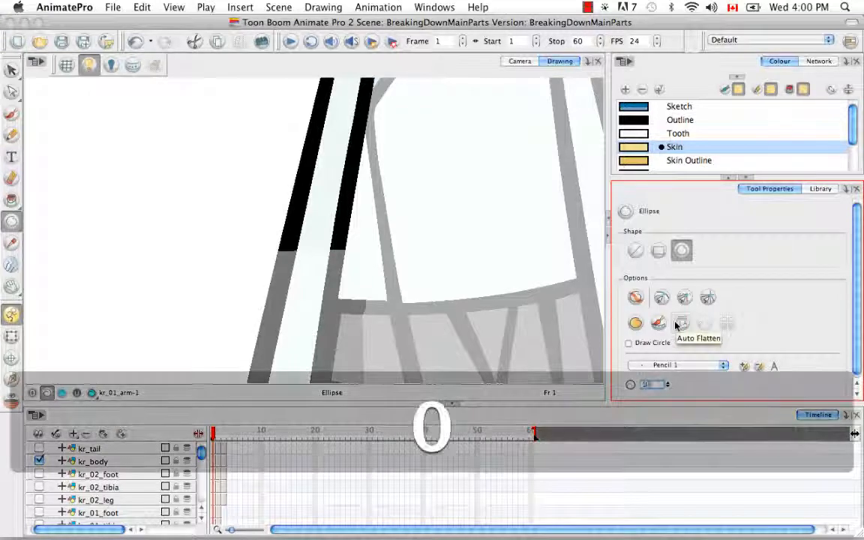
key("Return")
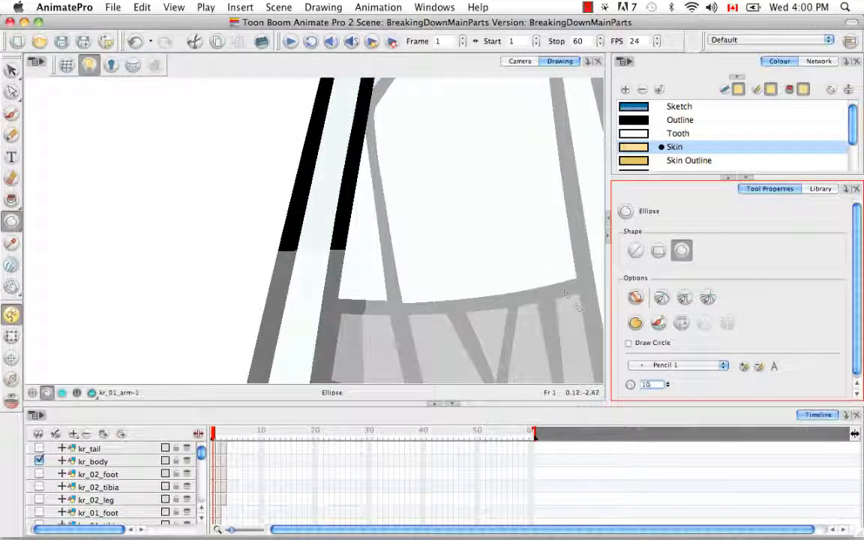
left_click(644, 125)
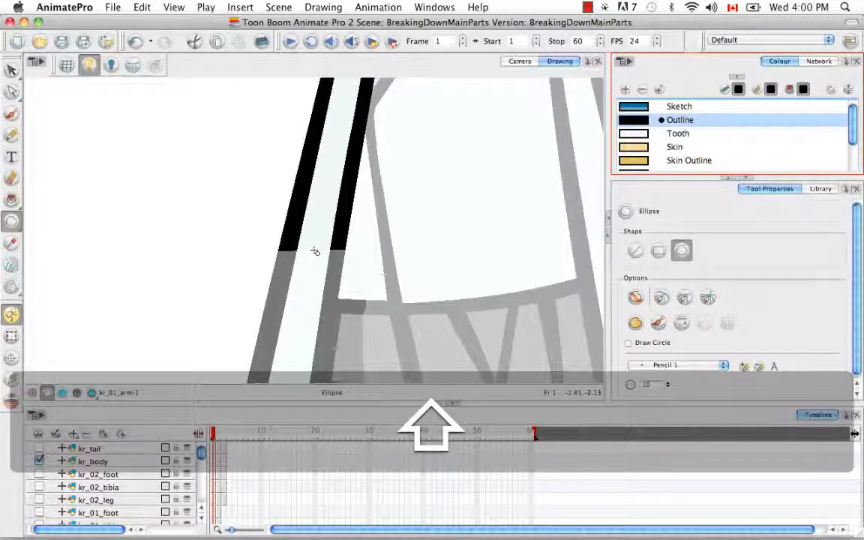
key("alt")
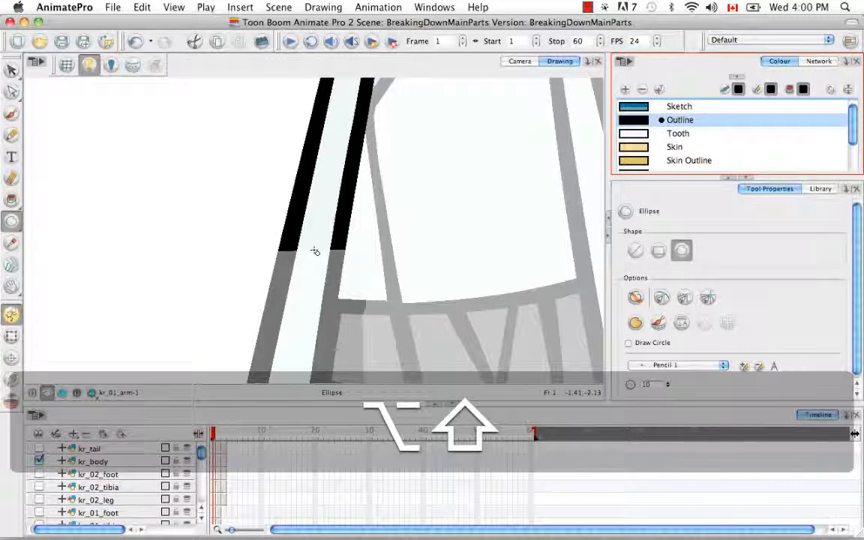
left_click_drag(315, 251, 336, 274)
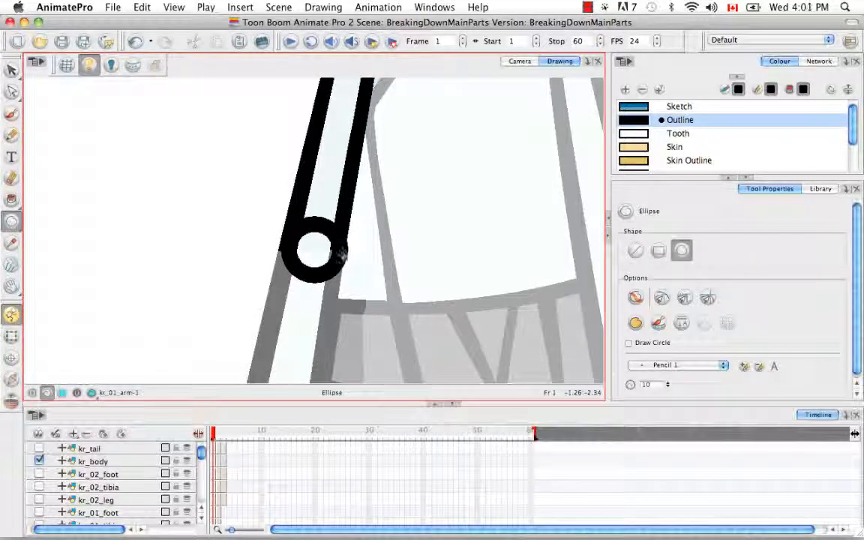
Select the elbow circle and nudge it towards the arm's outer side and slightly down to align it with the sleeve outlines.
key("super+equal")
key("super+equal")
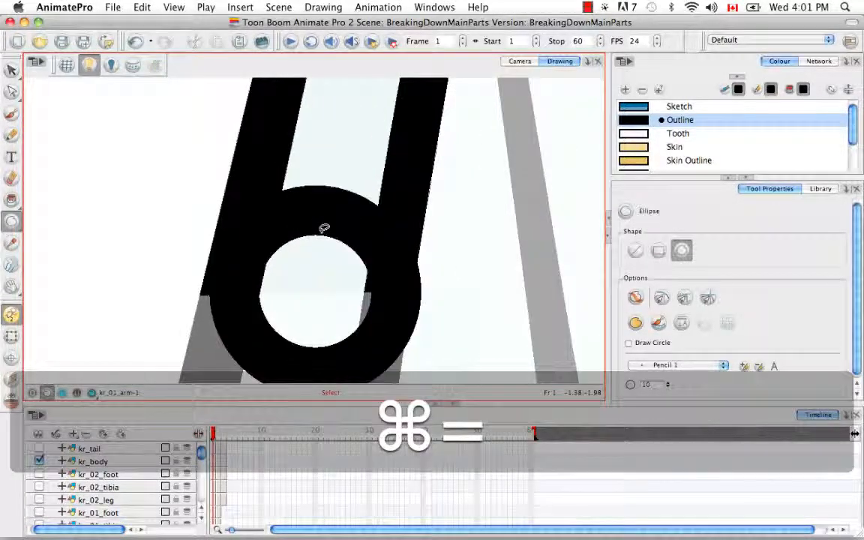
key("space")
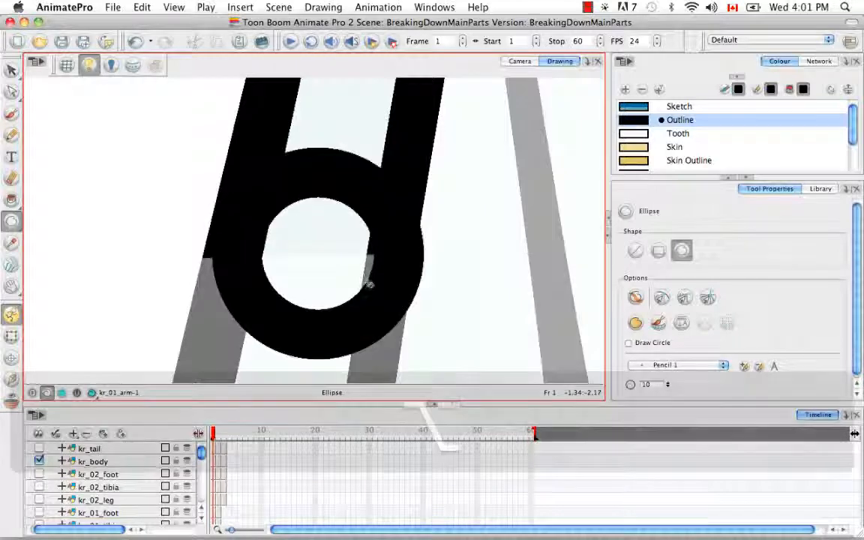
key("alt+v")
left_click(349, 277)
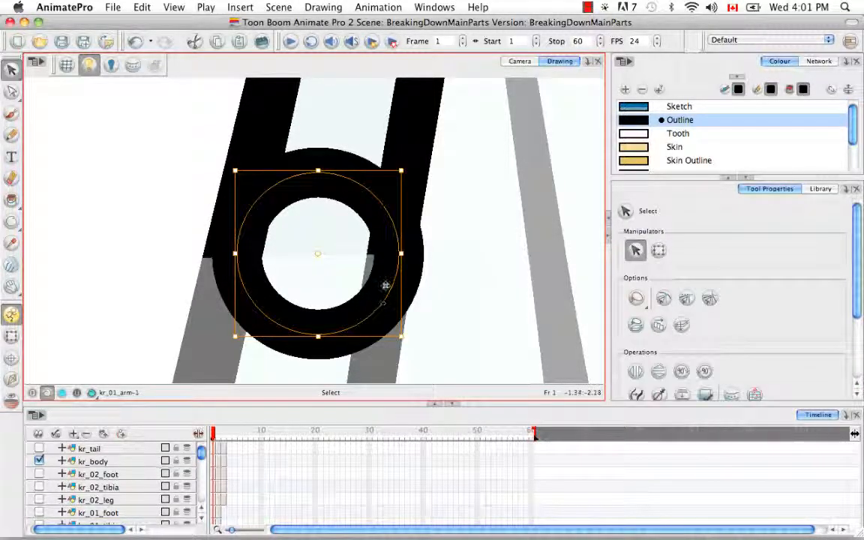
key("Left")
key("Left")
key("Left")
key("Left")
key("Left")
key("Left")
key("Left")
key("Left")
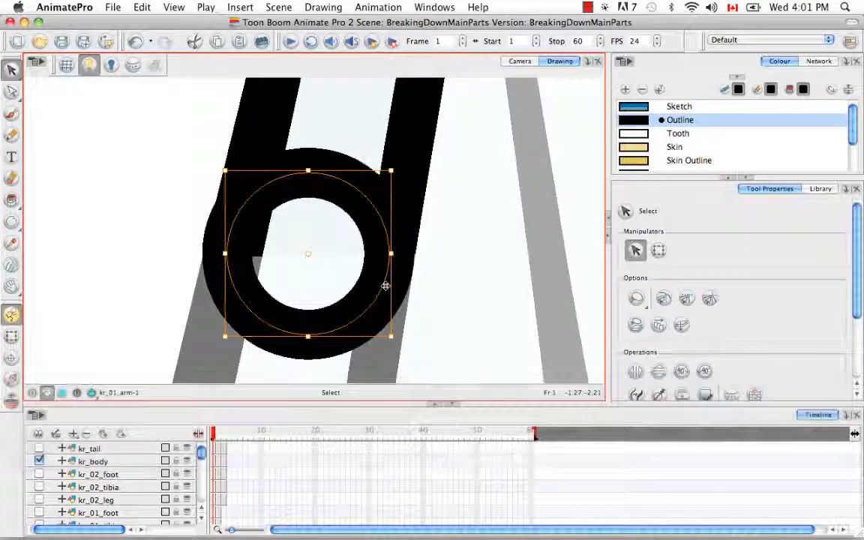
key("Right")
key("Right")
key("Down")
key("Down")
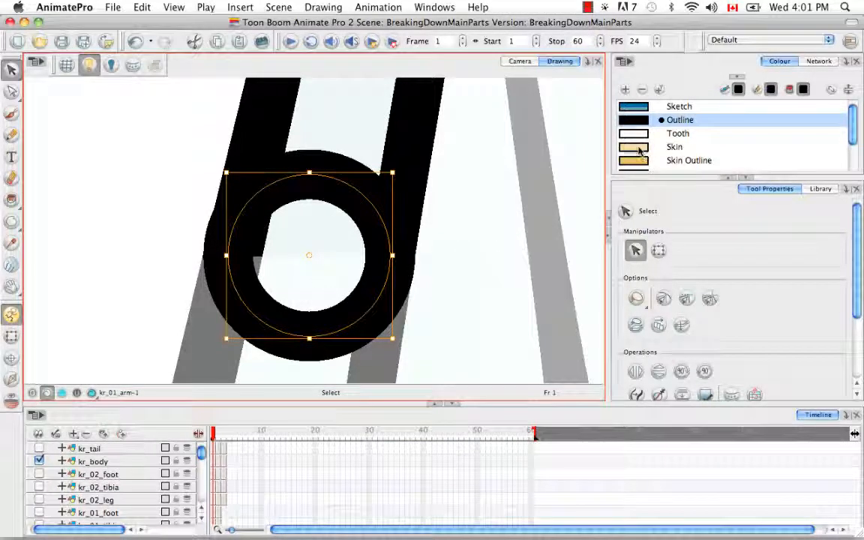
Recolour the elbow circle with Skin for contrast, scale it down slightly to the sleeve's width, and restore its Outline colour.
left_click(674, 147)
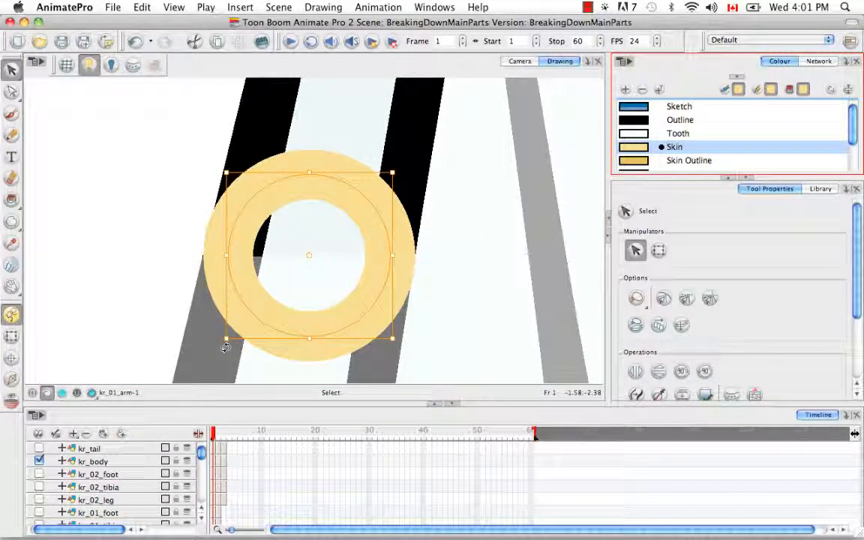
left_click_drag(227, 339, 228, 337)
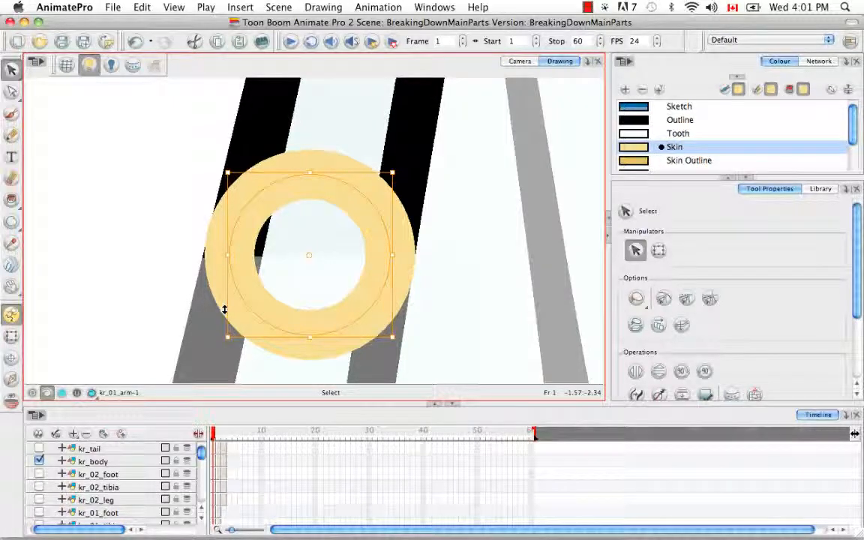
left_click(633, 125)
left_click(442, 256)
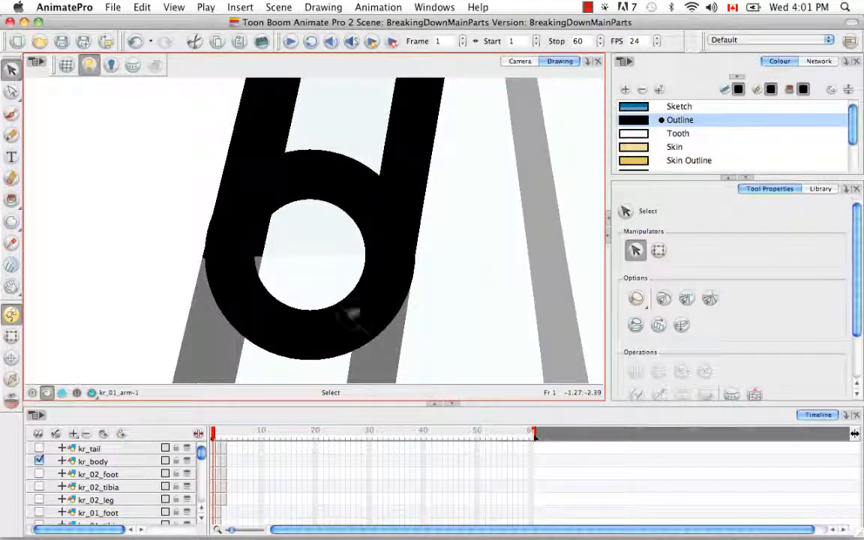
Copy the elbow circle from the arm drawing and paste it into the kr_01_forearm drawing.
left_click(364, 285)
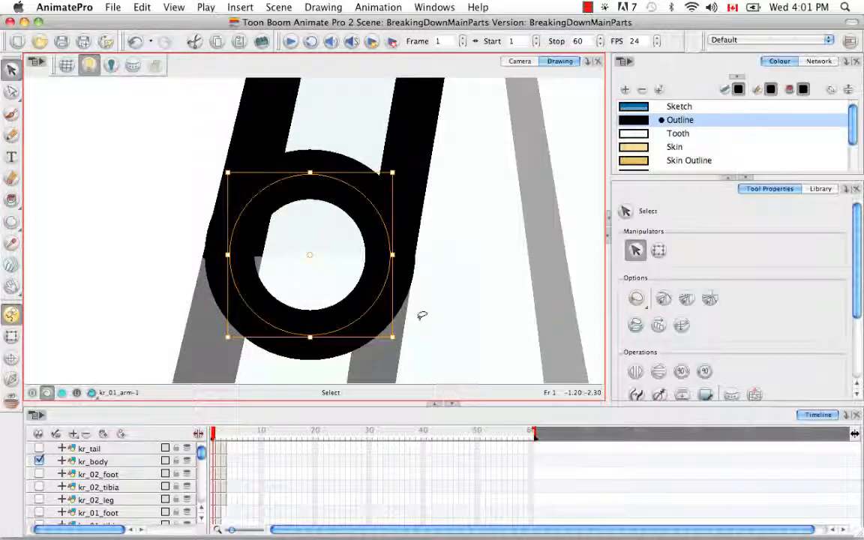
key("super")
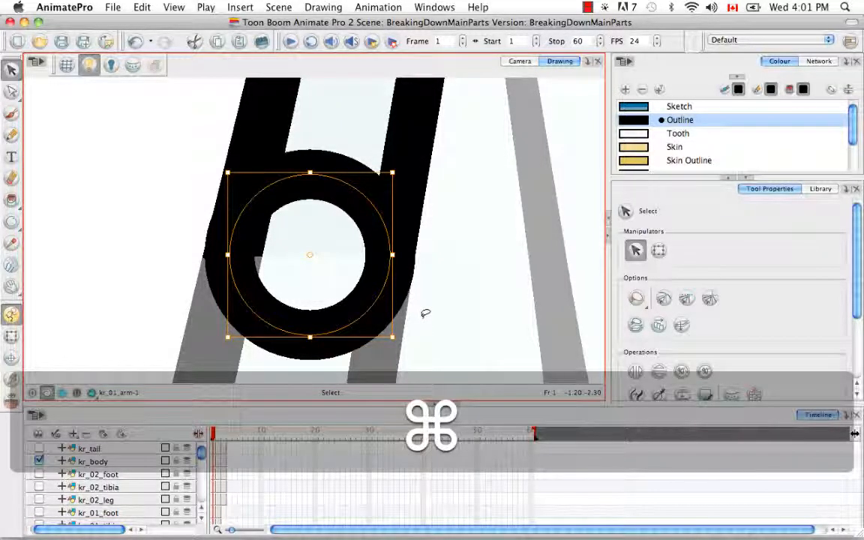
key("super+c")
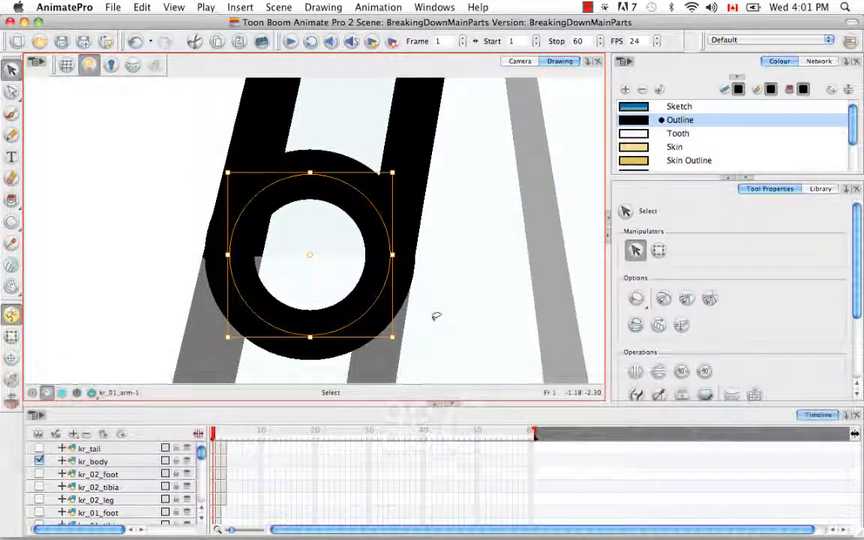
left_click(420, 284)
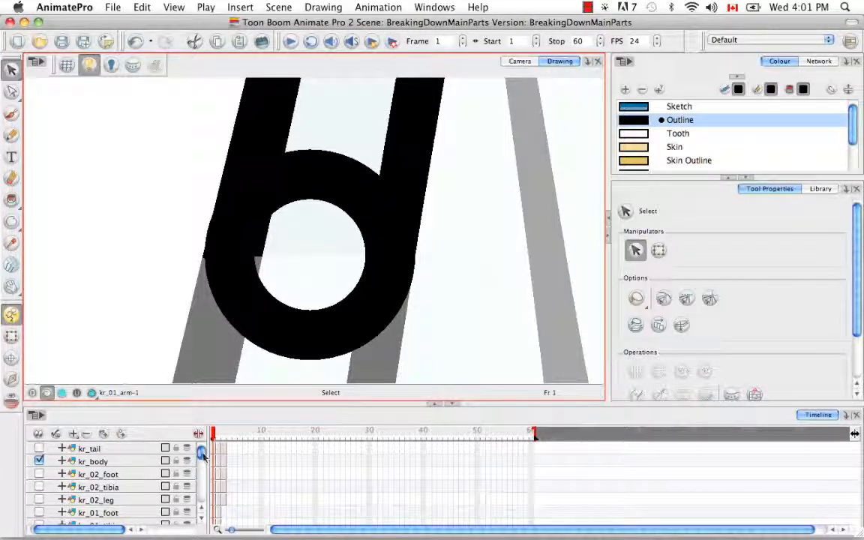
left_click_drag(201, 453, 200, 492)
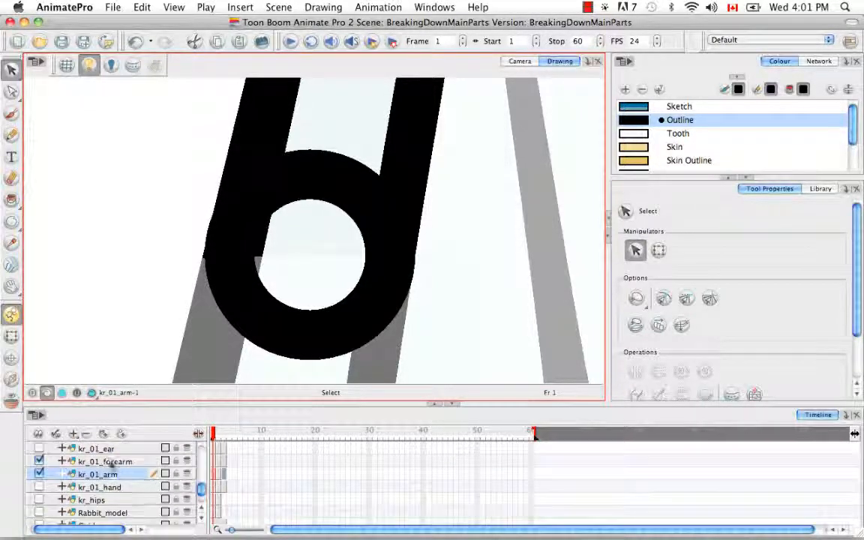
left_click(105, 461)
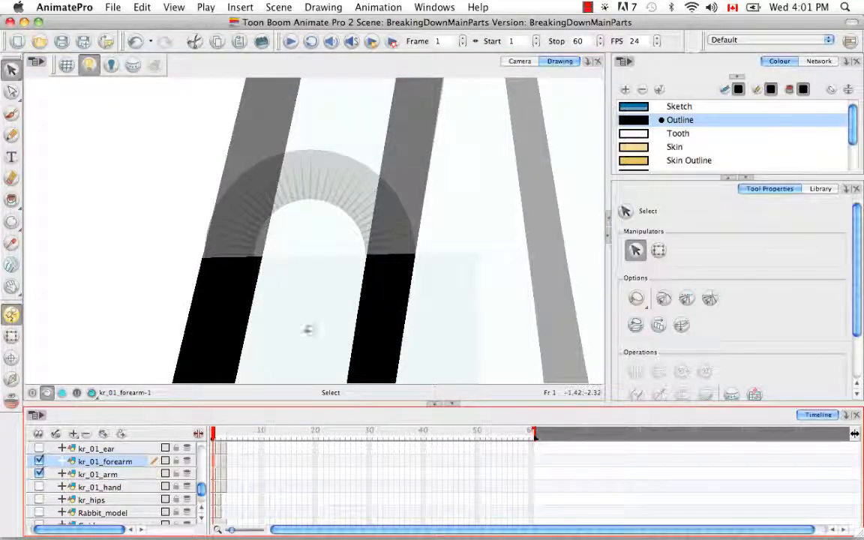
left_click(399, 231)
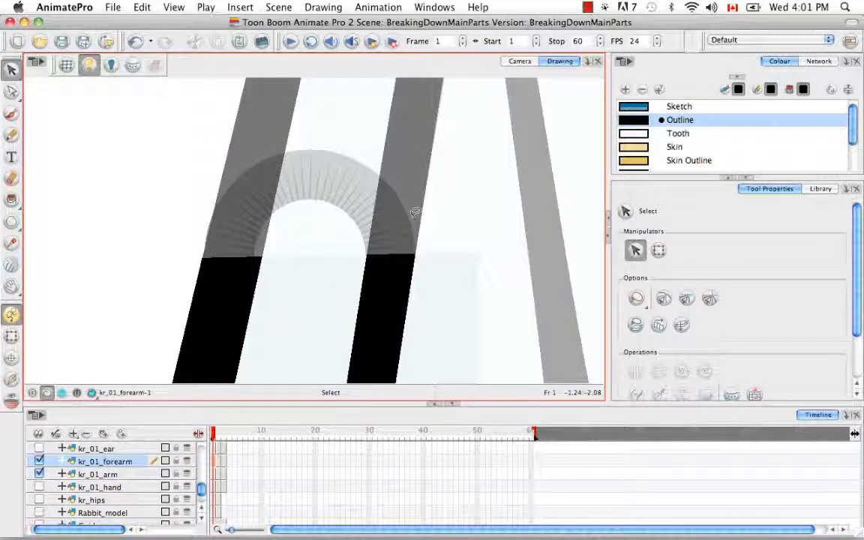
key("super+v")
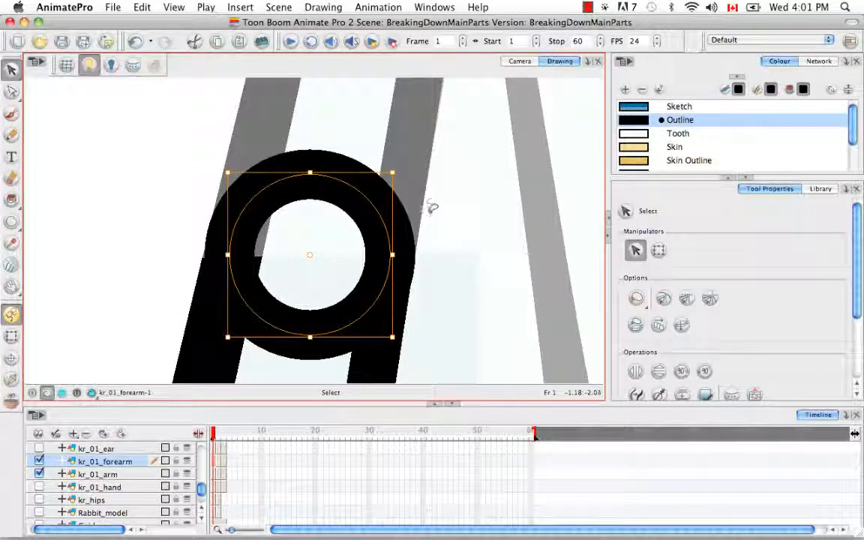
Send the pasted elbow circle to the back of the forearm drawing.
left_click(325, 7)
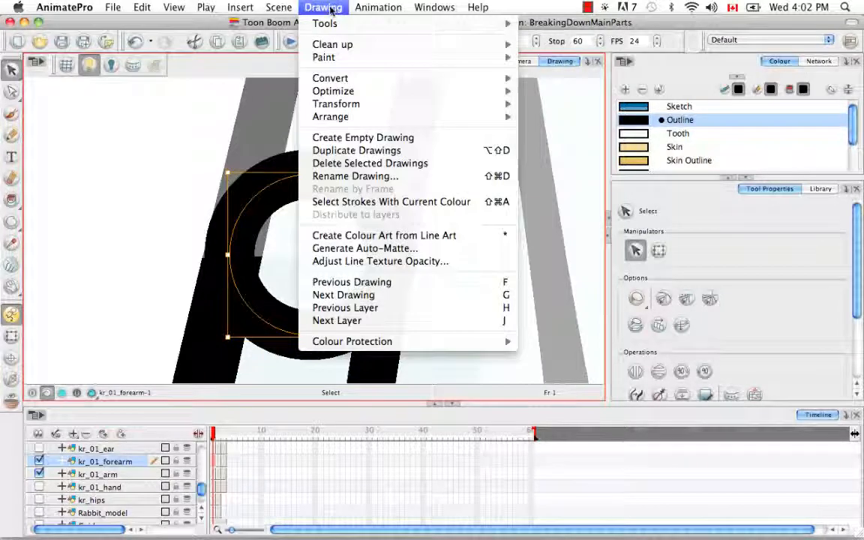
mouse_move(387, 120)
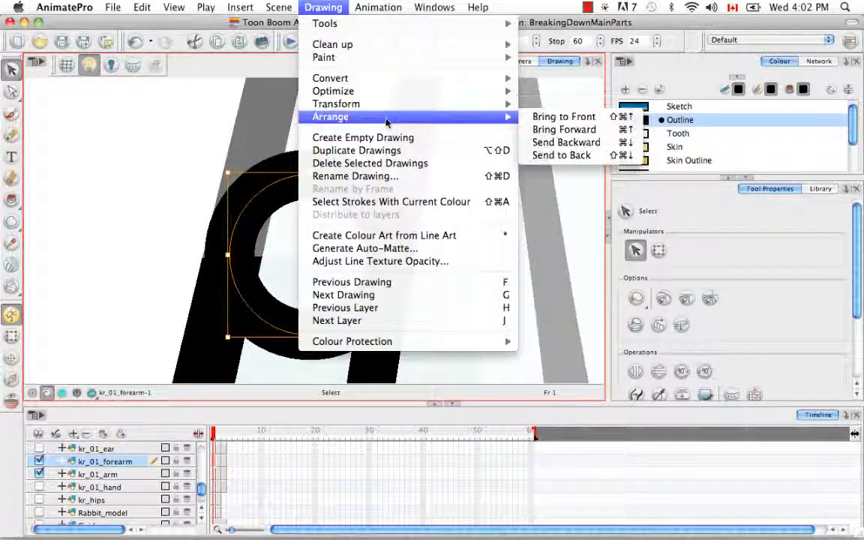
left_click(570, 155)
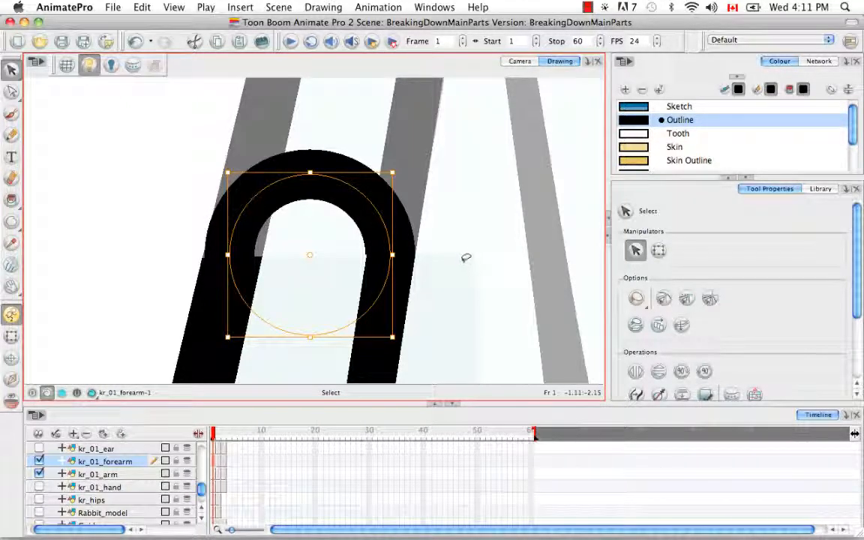
Check the forearm's pivot against the elbow circle with the Pivot tool, and convert the circle's pencil line to a brush stroke.
left_click(12, 357)
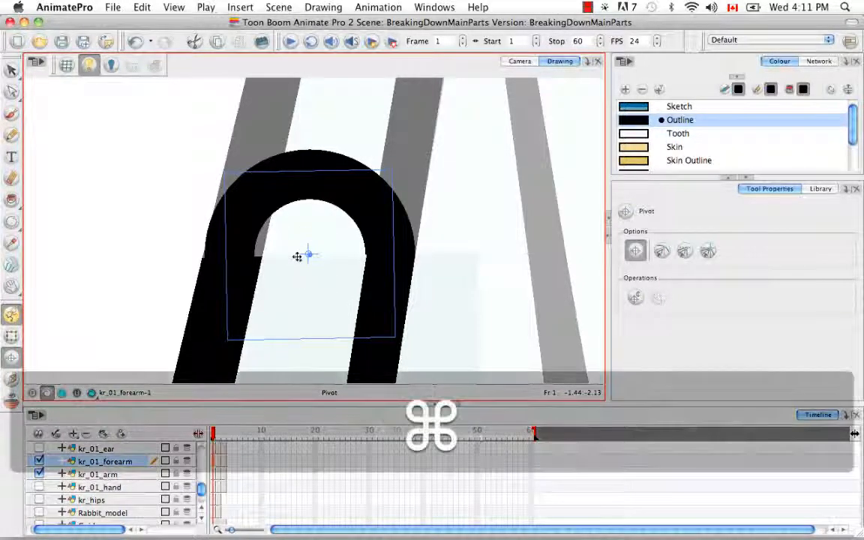
key("super+equal")
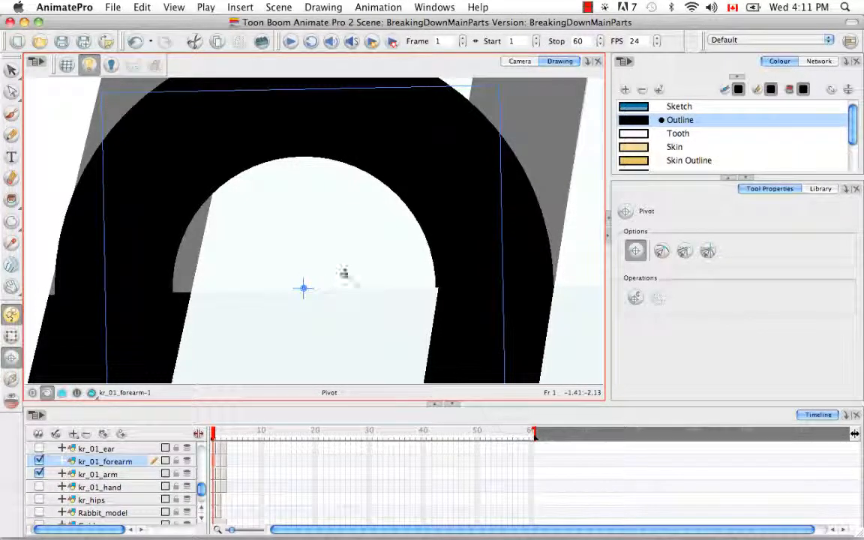
key("super+minus")
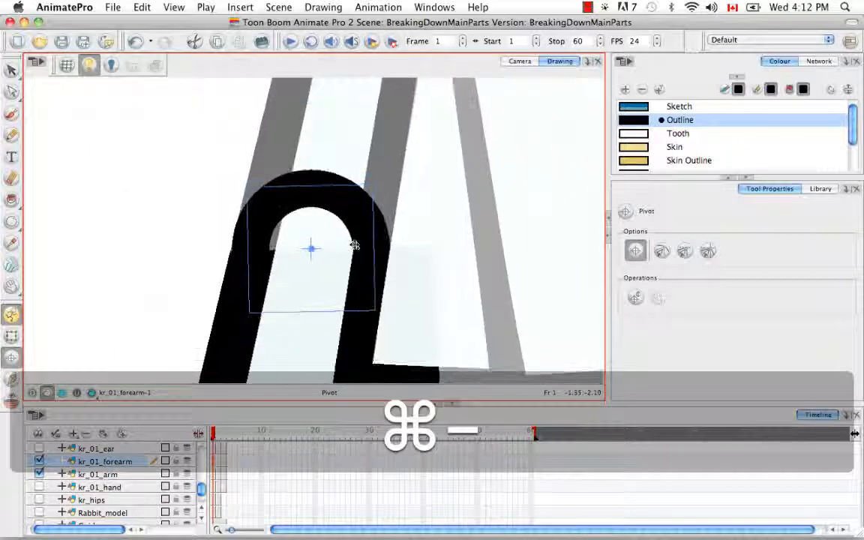
key("space")
left_click_drag(341, 305, 354, 280)
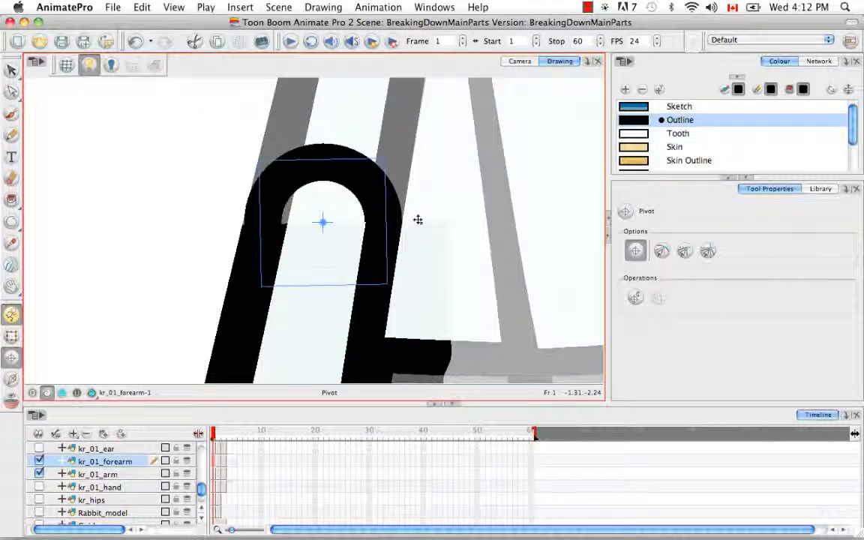
key("alt+v")
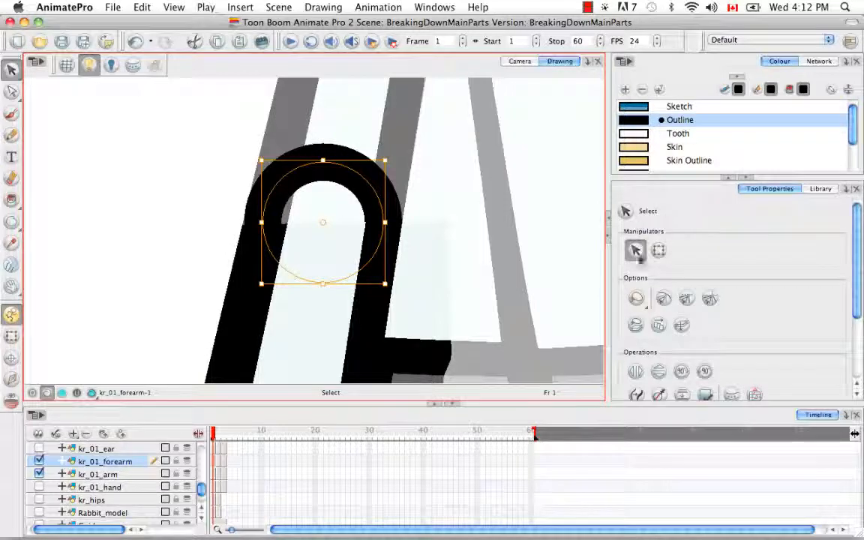
left_click_drag(857, 270, 856, 309)
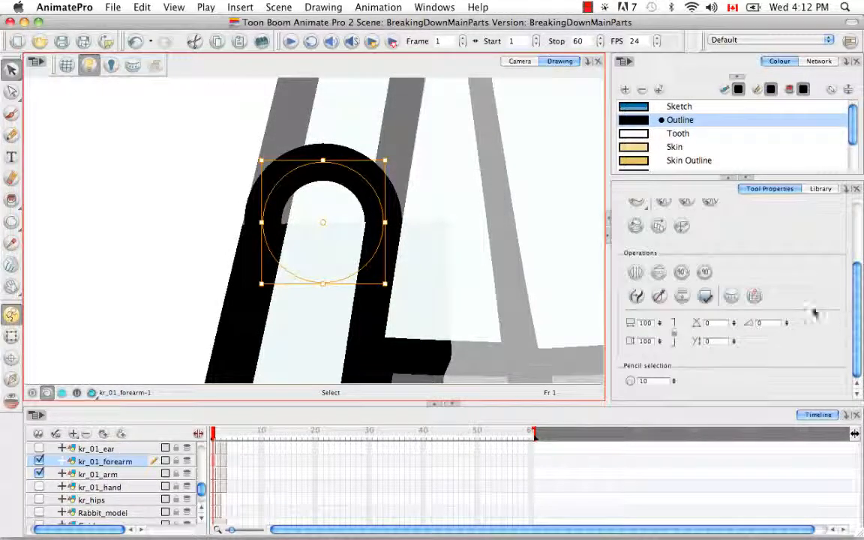
left_click(636, 296)
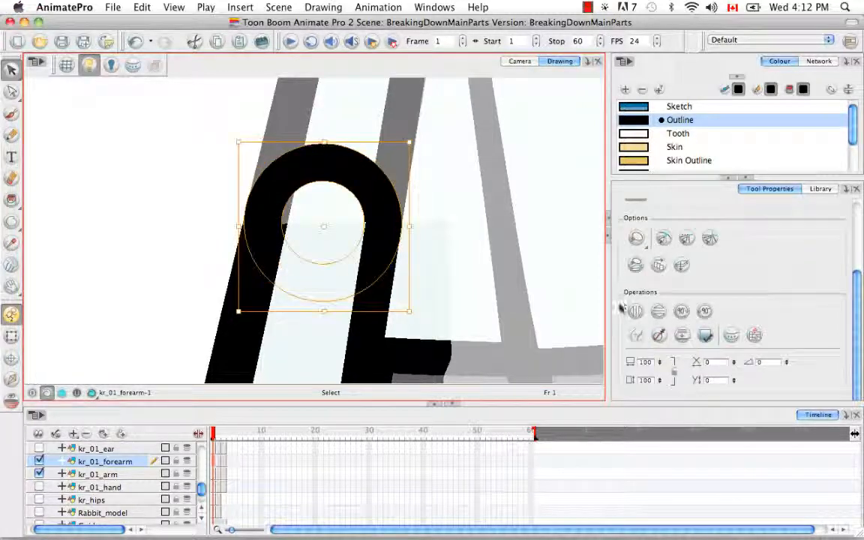
Fill the inside of the forearm's elbow circle with the Gi colour using the Paint tool.
left_click(471, 190)
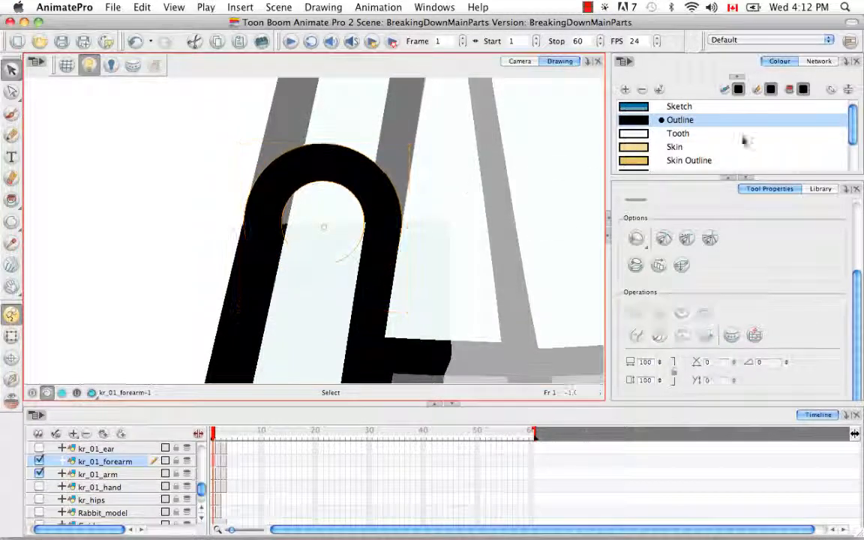
left_click_drag(854, 132, 854, 163)
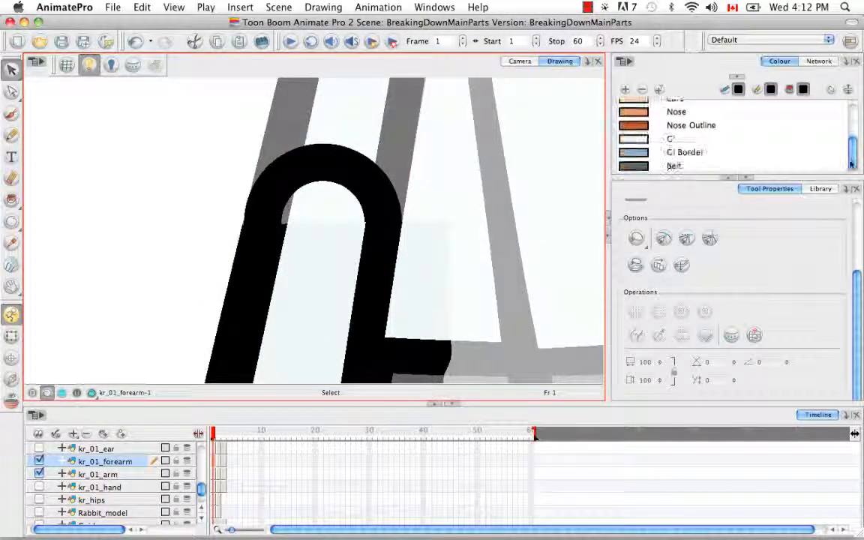
left_click(636, 134)
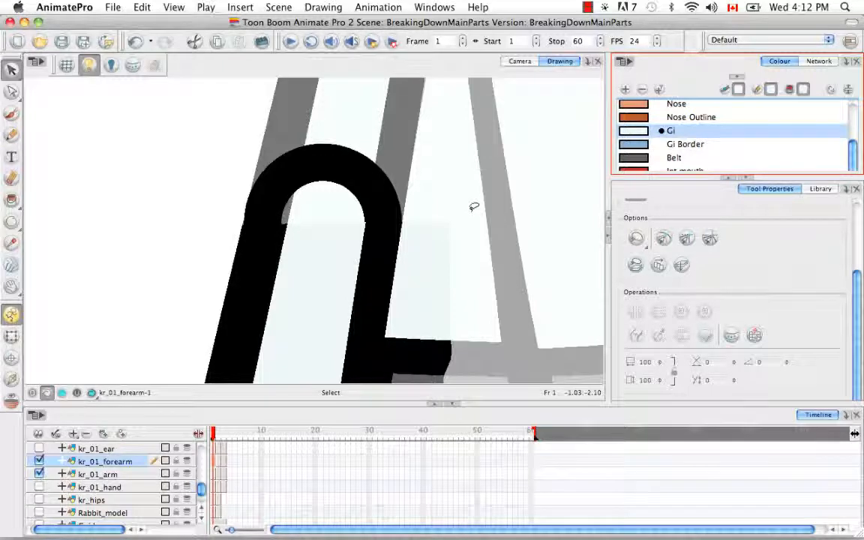
key("alt+k")
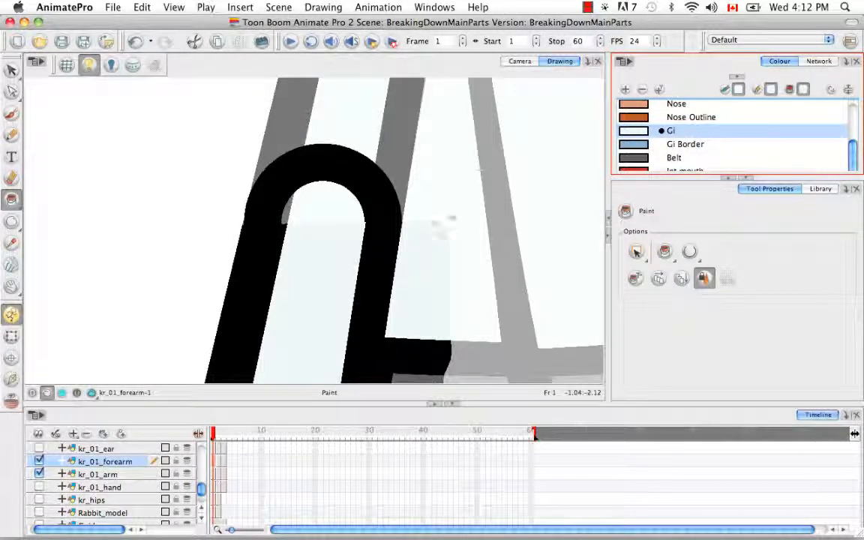
left_click(330, 209)
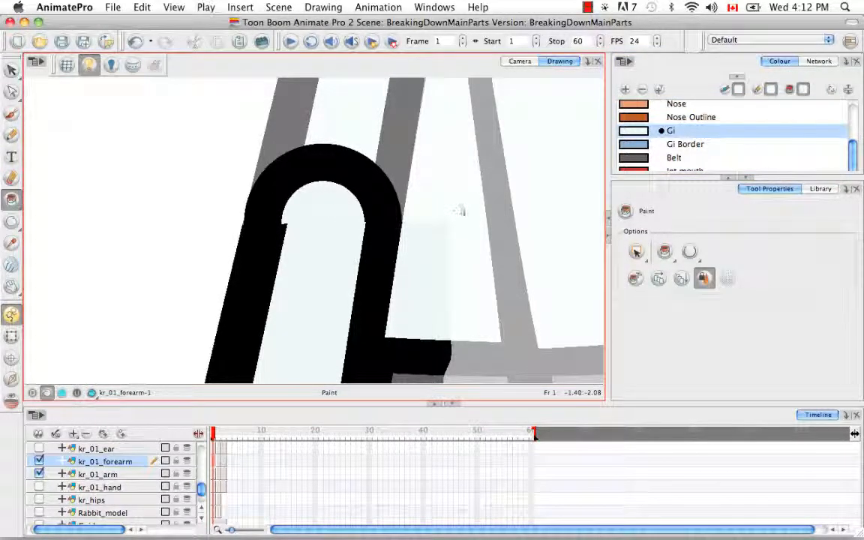
Select the forearm artwork together with the elbow circle and flatten it.
key("alt+v")
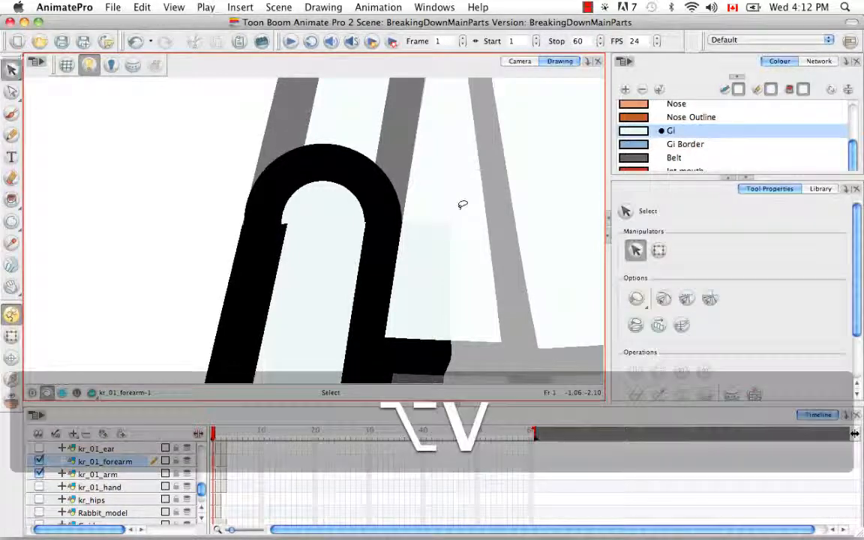
mouse_move(460, 191)
left_mouse_down()
mouse_move(208, 160)
mouse_move(409, 237)
left_mouse_up()
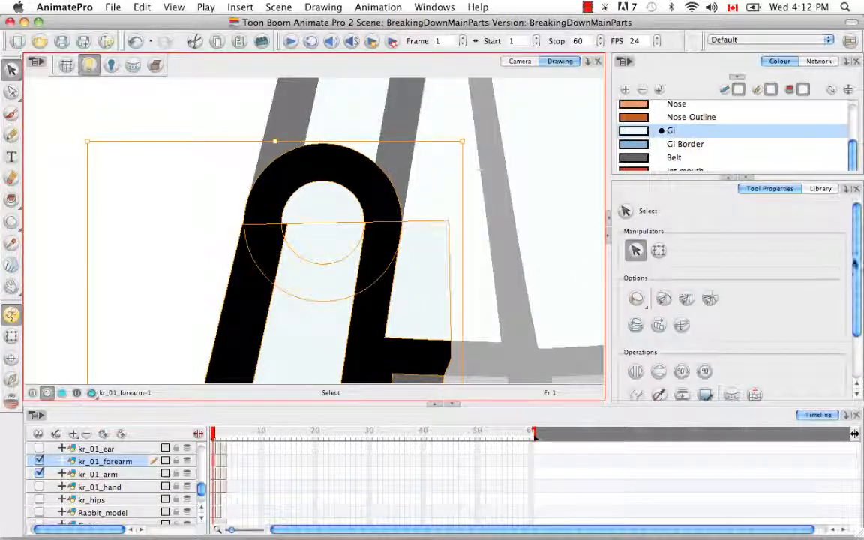
left_click_drag(856, 264, 856, 305)
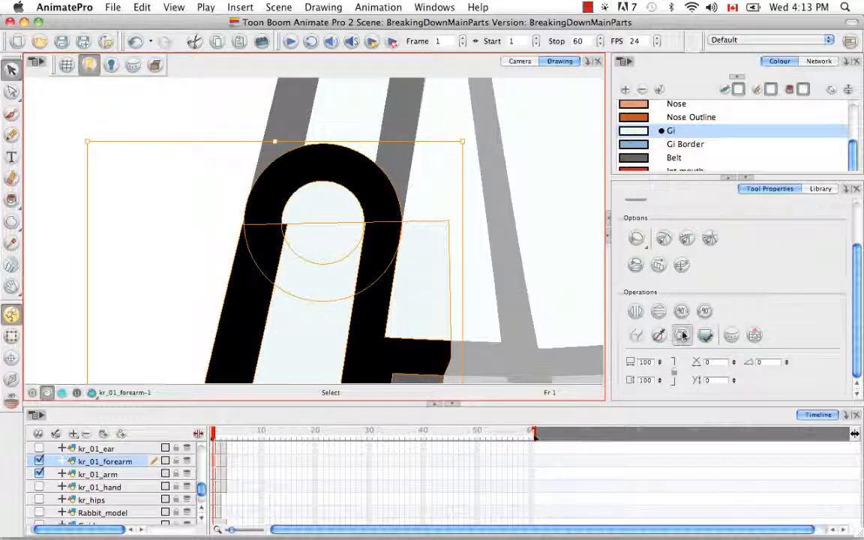
left_click(682, 335)
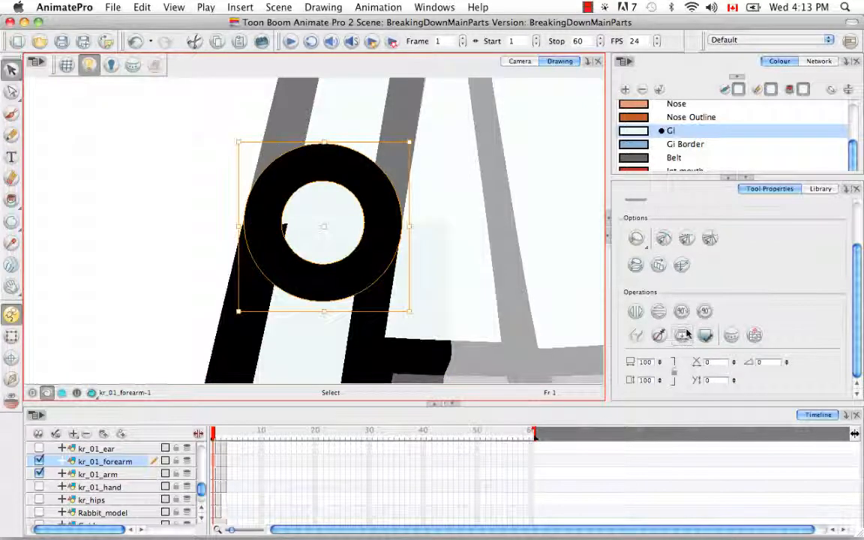
Select the forearm sleeve artwork without the elbow circle and ungroup it.
left_click(484, 239)
left_click(374, 278)
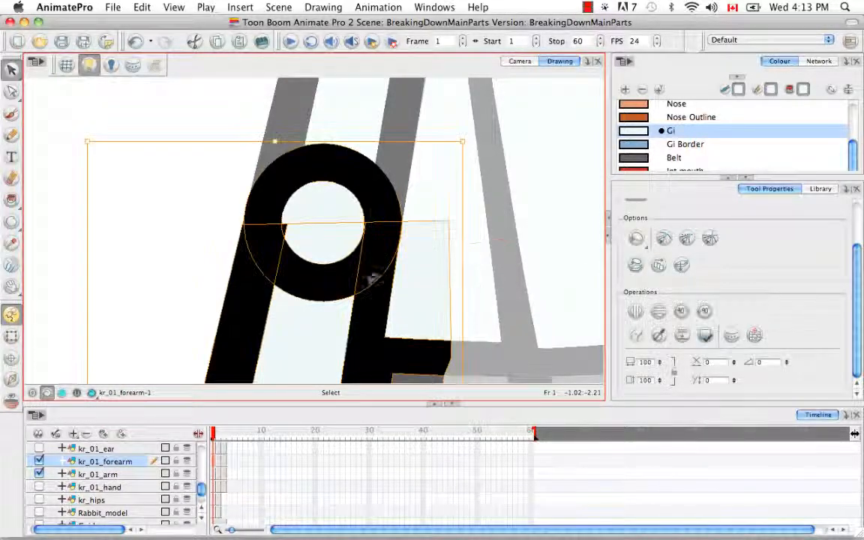
left_click_drag(491, 230, 422, 370)
left_click_drag(322, 311, 382, 246)
key("super+minus")
key("super+minus")
key("super+minus")
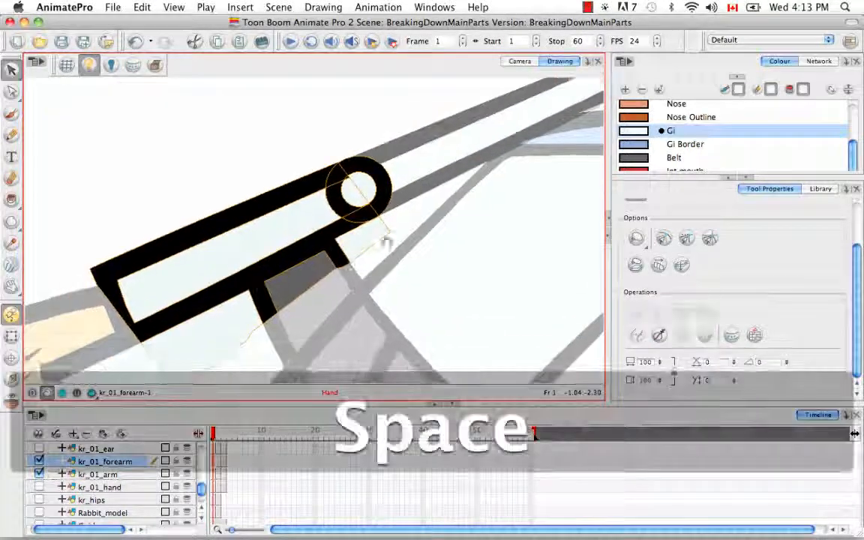
left_click(303, 148)
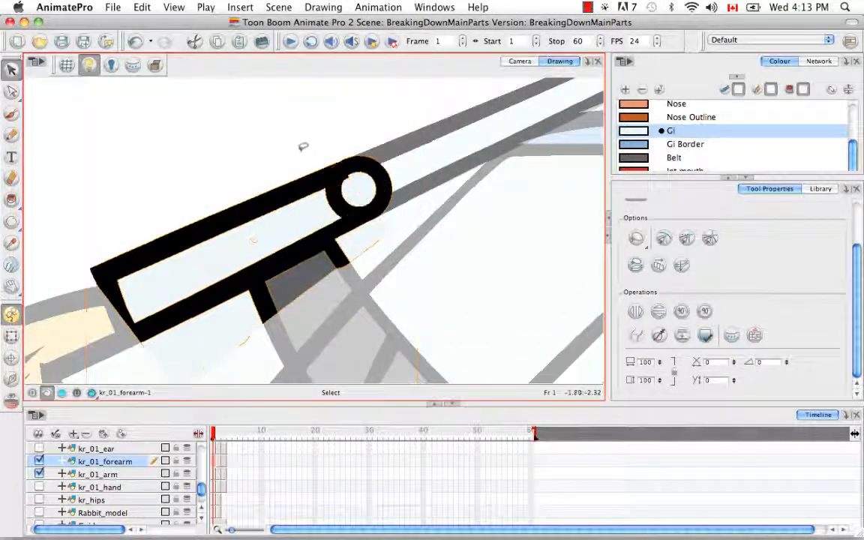
left_click(372, 224)
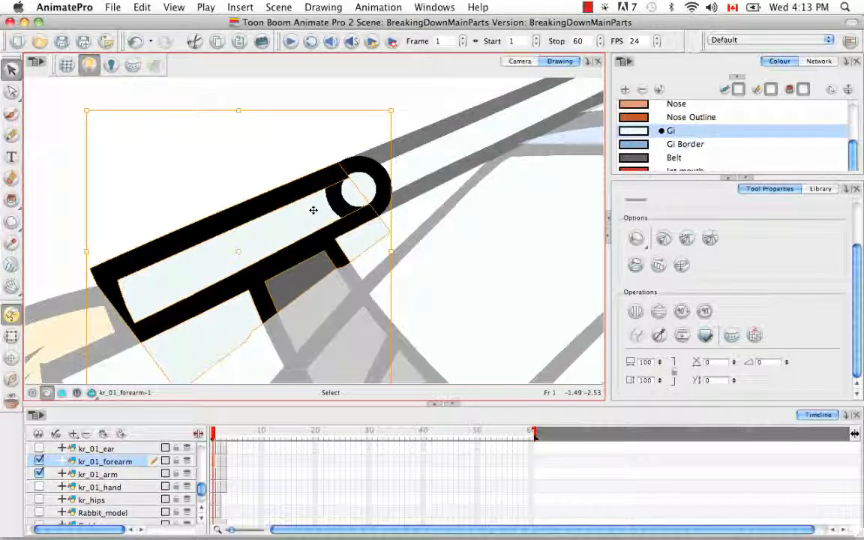
key("shift+super+g")
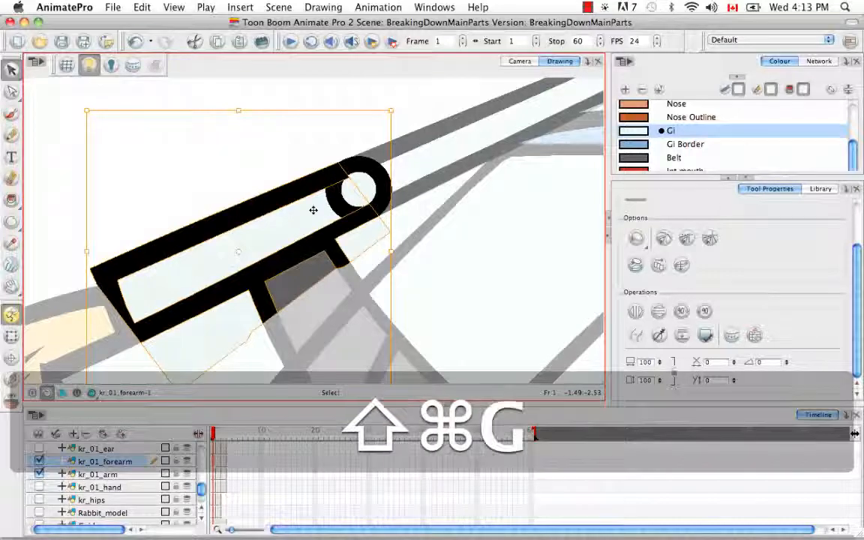
Delete the leftover white and grey fill pieces outside the forearm's lower outline.
left_click(404, 249)
left_click(377, 239)
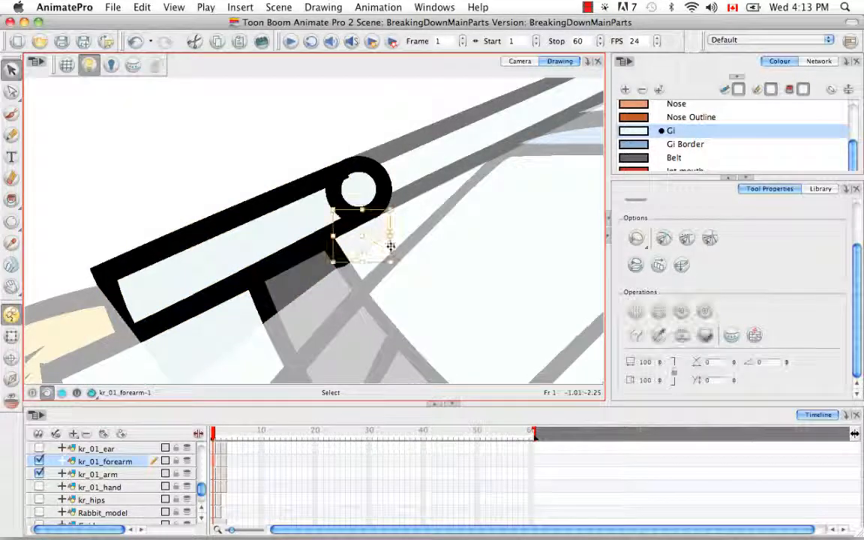
key("BackSpace")
left_click(315, 291)
key("BackSpace")
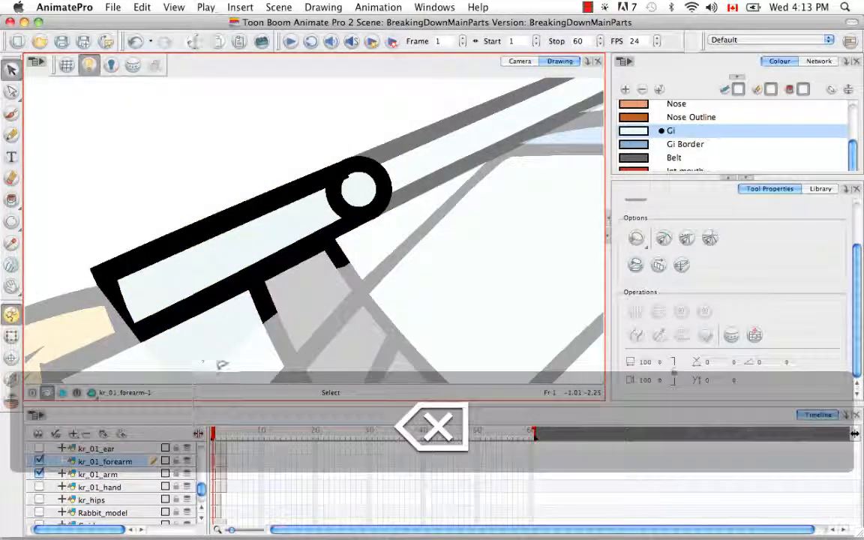
left_click(240, 348)
key("BackSpace")
key("space")
left_click_drag(192, 344, 269, 319)
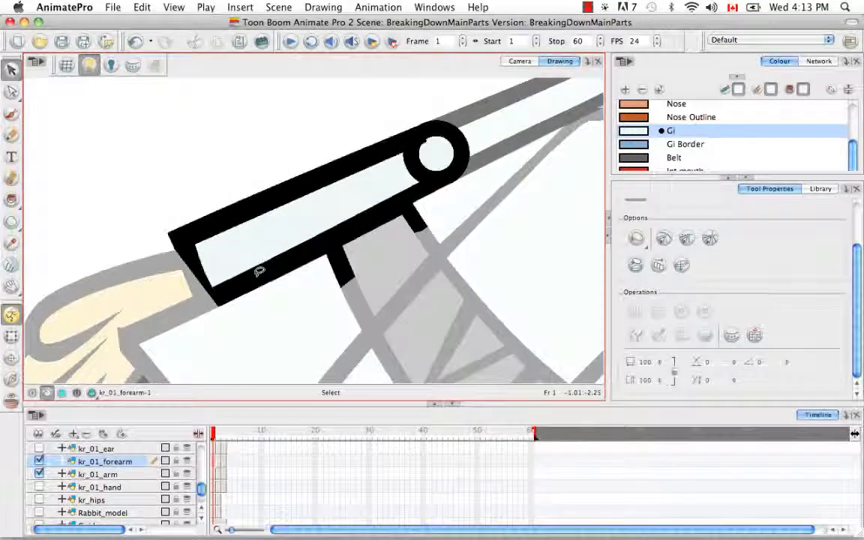
With the Contour Editor, extend the forearm outline's lower wrist corner to square off the cuff, and delete the extra point on the cuff edge.
key("super+equal")
key("super+equal")
key("space")
left_click_drag(257, 270, 366, 222)
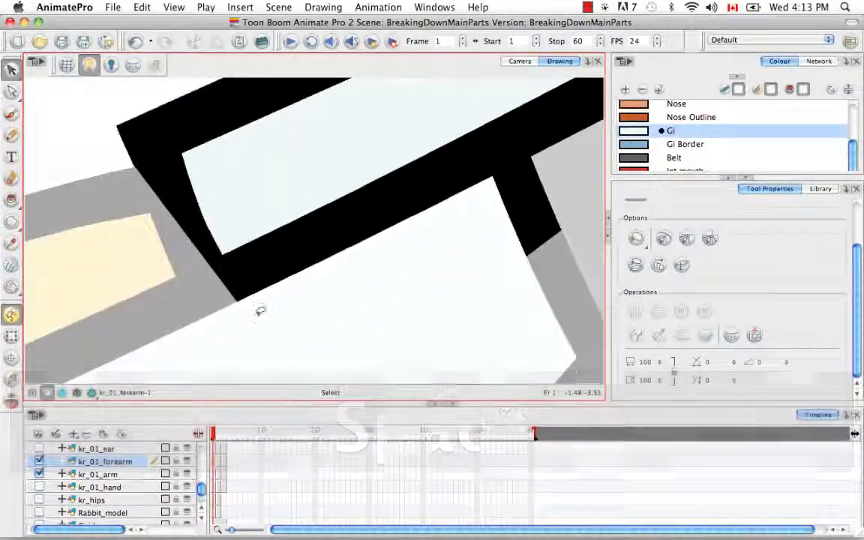
key("alt+a")
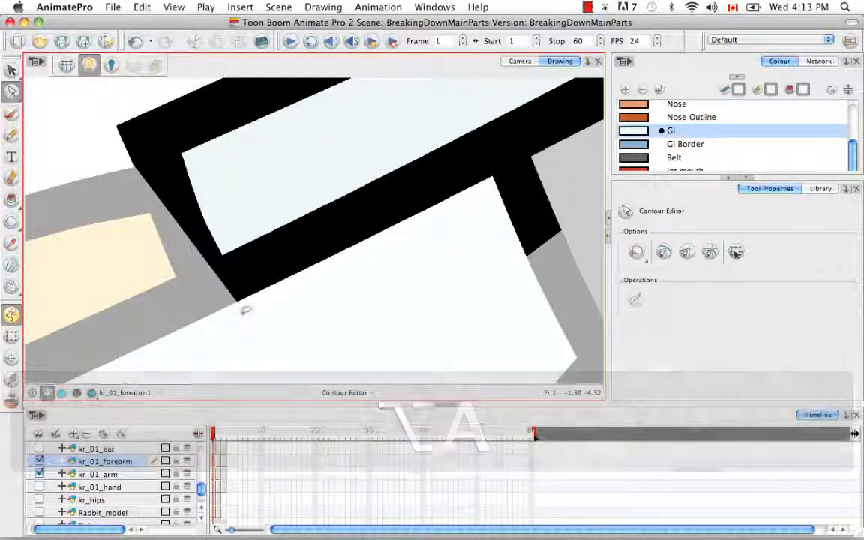
left_click_drag(239, 302, 195, 323)
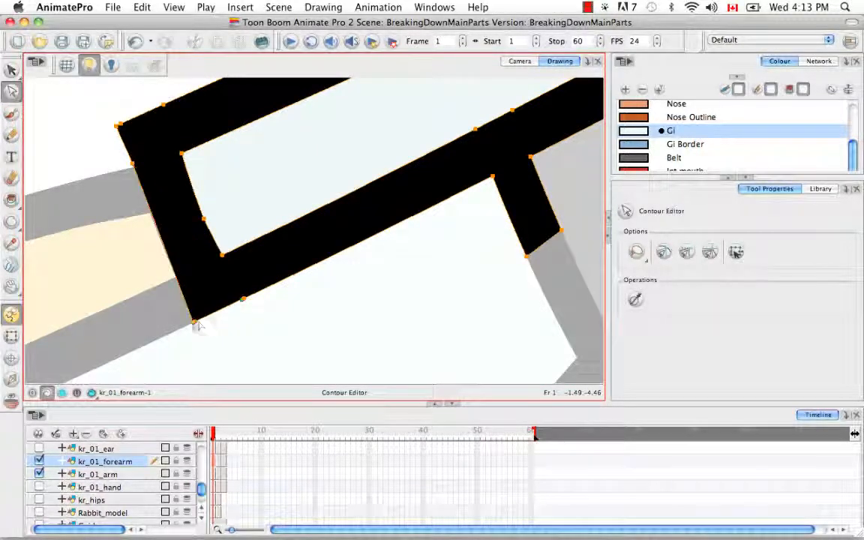
mouse_move(115, 146)
left_mouse_down()
mouse_move(148, 165)
mouse_move(149, 179)
mouse_move(116, 158)
mouse_move(124, 152)
left_mouse_up()
key("BackSpace")
left_click(112, 163)
Delete the contour points of the two leftover line stubs along the forearm's lower outline.
key("space")
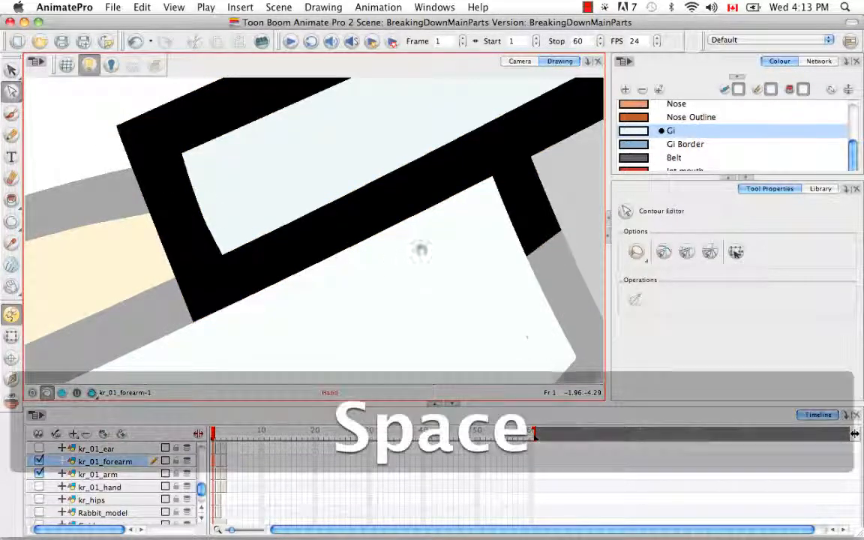
left_click_drag(420, 251, 281, 297)
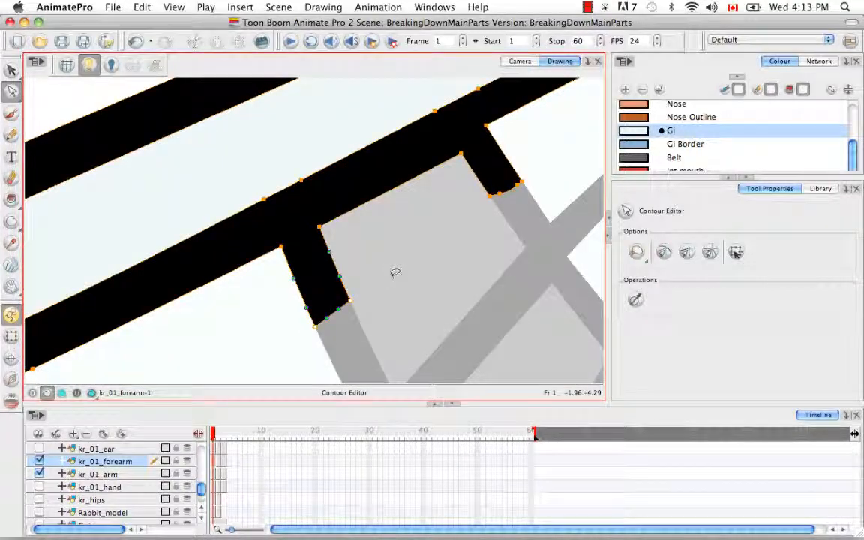
key("BackSpace")
key("BackSpace")
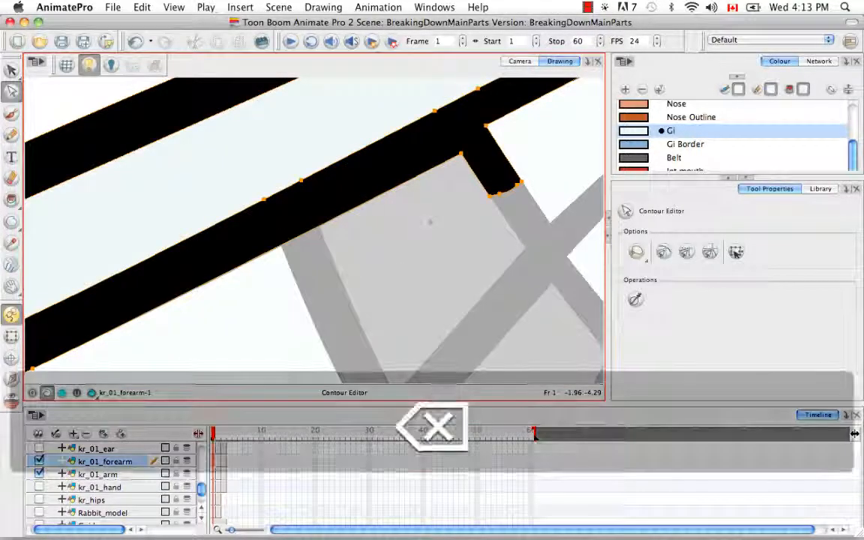
key("space")
left_click_drag(387, 249, 270, 332)
mouse_move(361, 270)
left_mouse_down()
mouse_move(415, 257)
mouse_move(399, 244)
mouse_move(341, 294)
mouse_move(355, 293)
left_mouse_up()
key("BackSpace")
key("space")
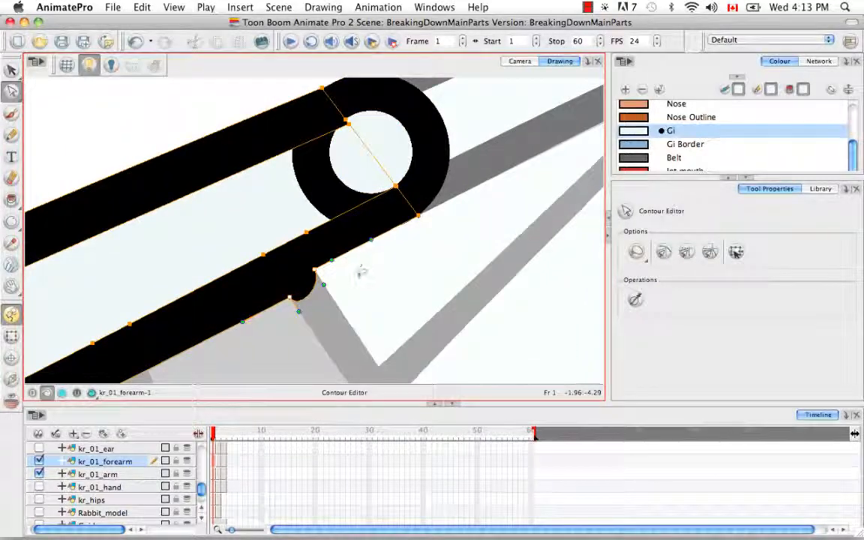
key("BackSpace")
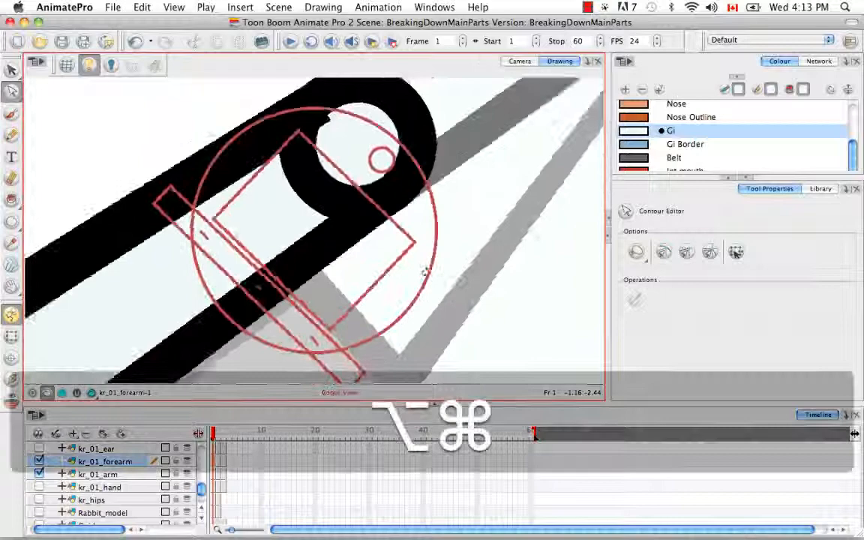
Select the forearm's elbow circle and send it to the back of the artwork.
key("alt+super")
left_click_drag(399, 301, 340, 302)
key("space")
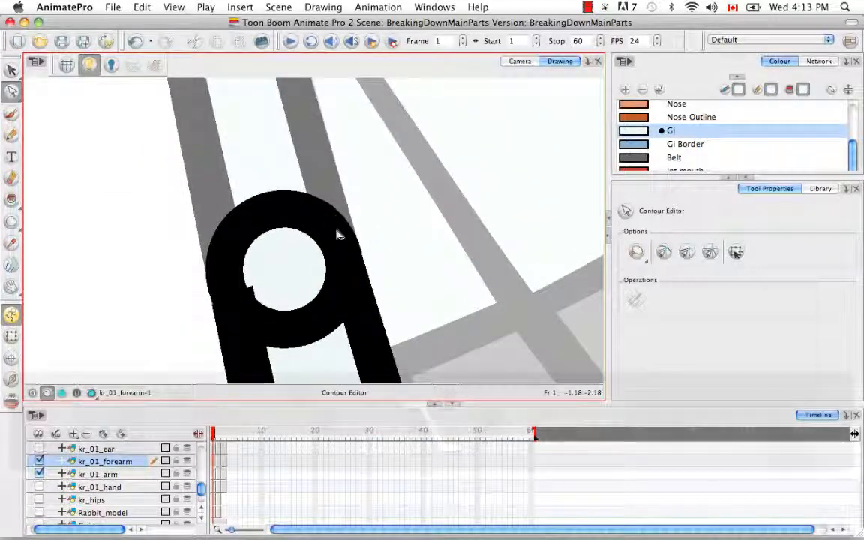
key("alt+v")
left_click(304, 197)
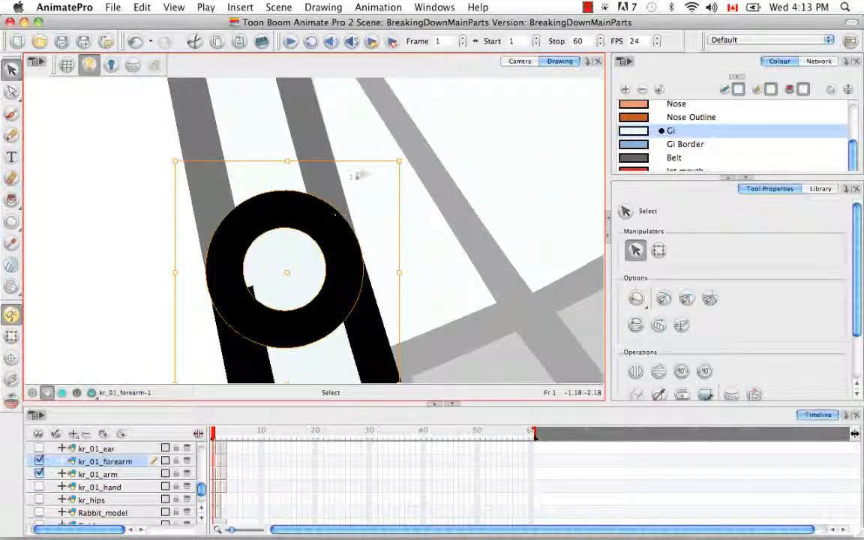
left_click(323, 7)
mouse_move(480, 117)
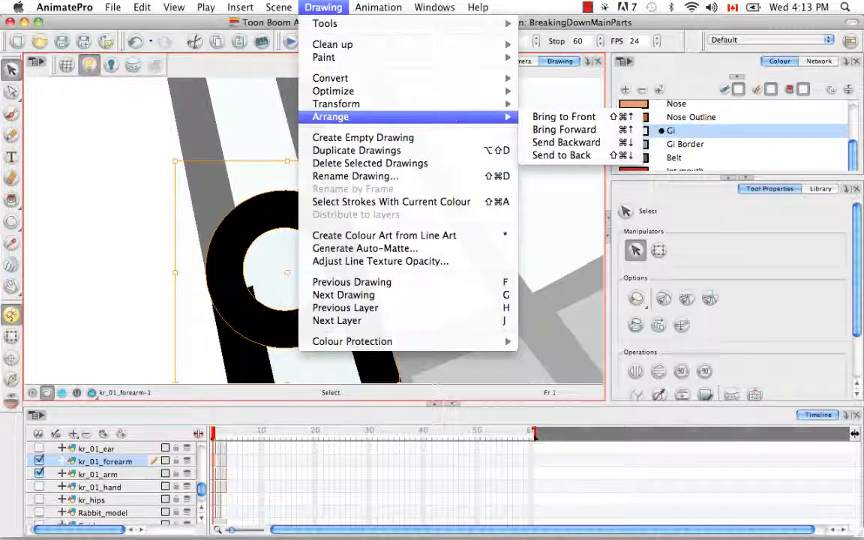
left_click(563, 156)
left_click(546, 185)
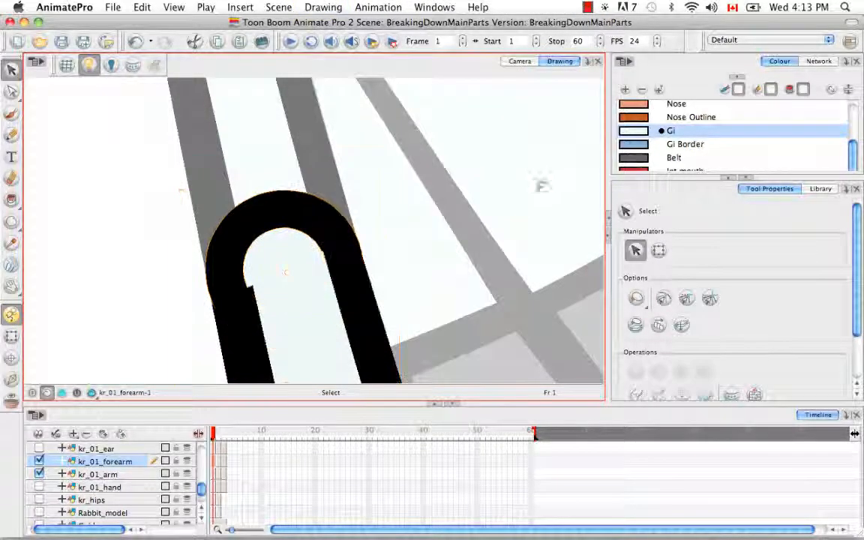
Select the elbow circle together with the forearm sleeve artwork and flatten them into one shape.
left_click_drag(476, 197, 394, 354)
key("space")
left_click_drag(323, 284, 411, 295)
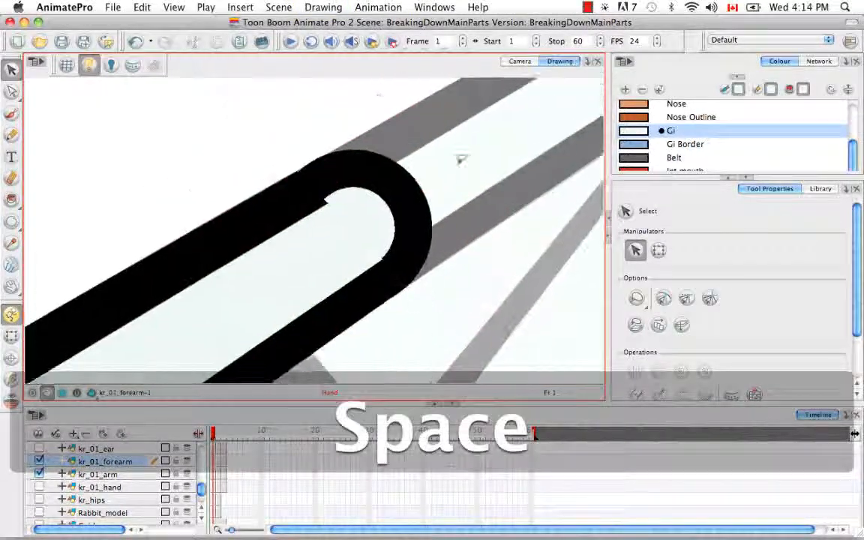
left_click(398, 212)
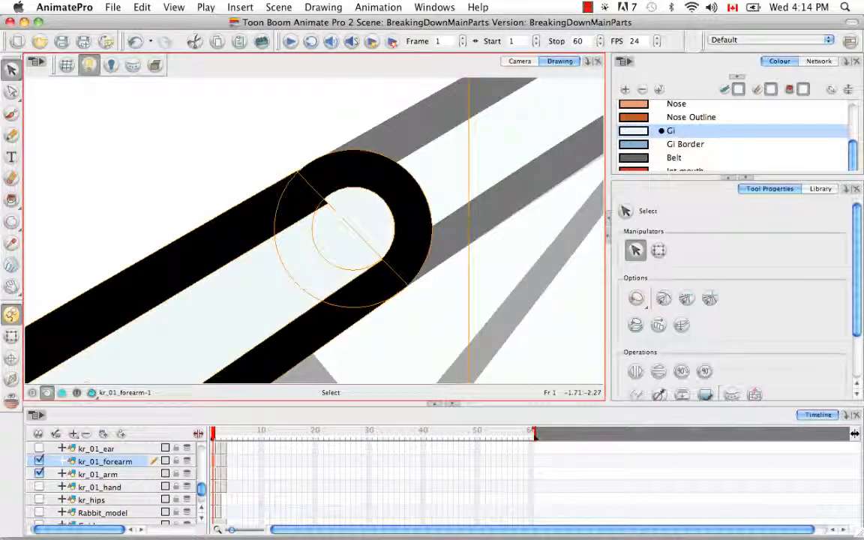
scroll(853, 287, "down", 5)
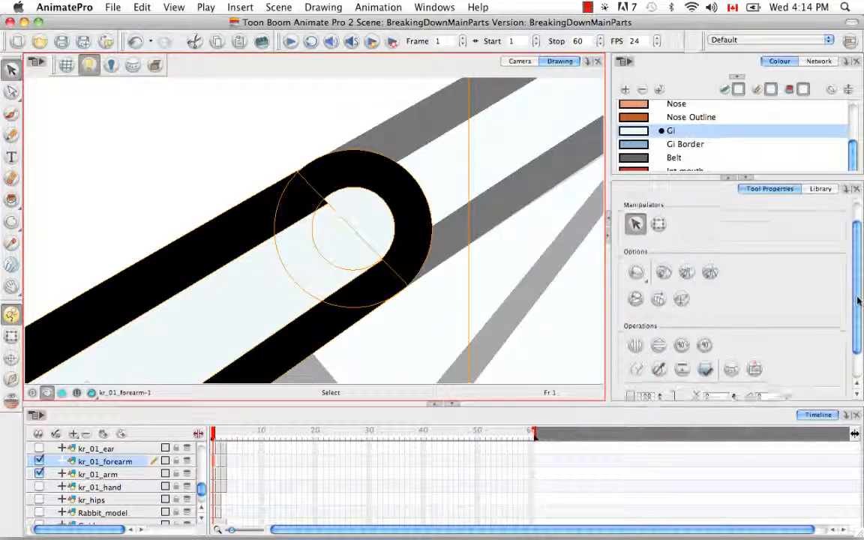
left_click(681, 337)
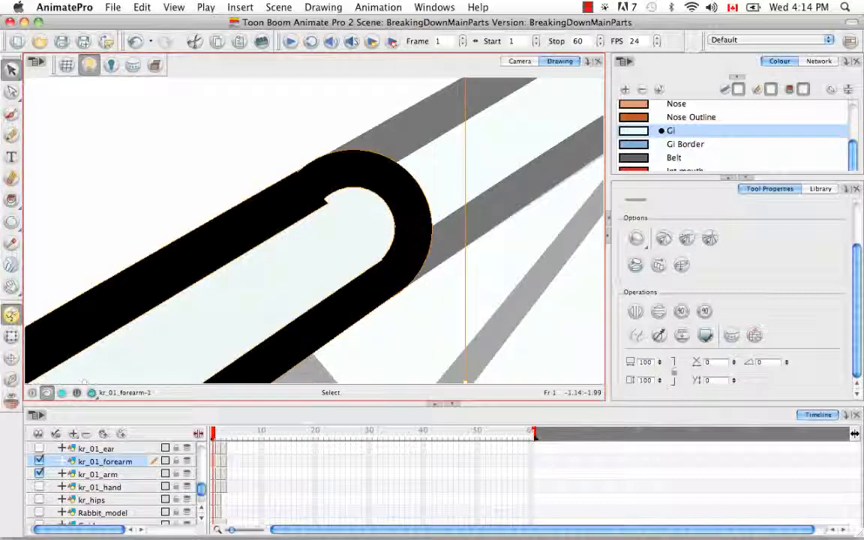
Delete the contour points forming the notch where the inner outline's upper edge meets the elbow curve.
key("alt+a")
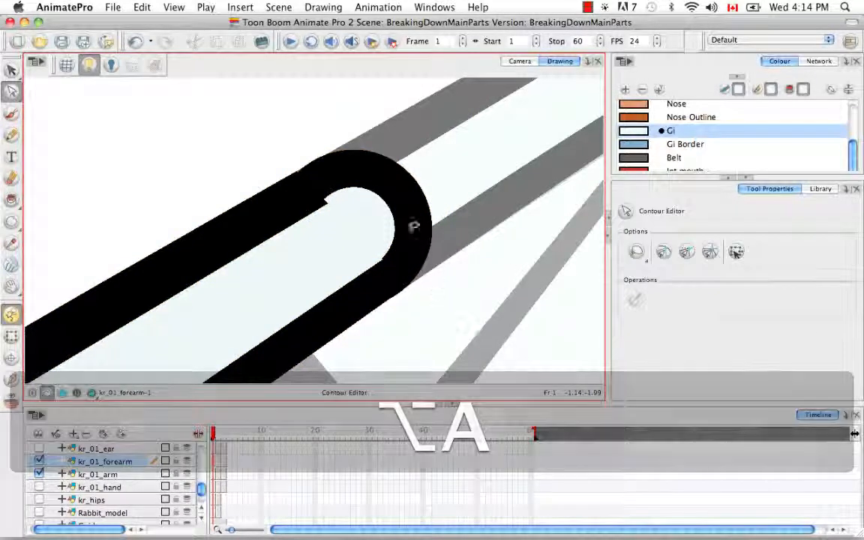
key("space")
left_click_drag(338, 222, 337, 257)
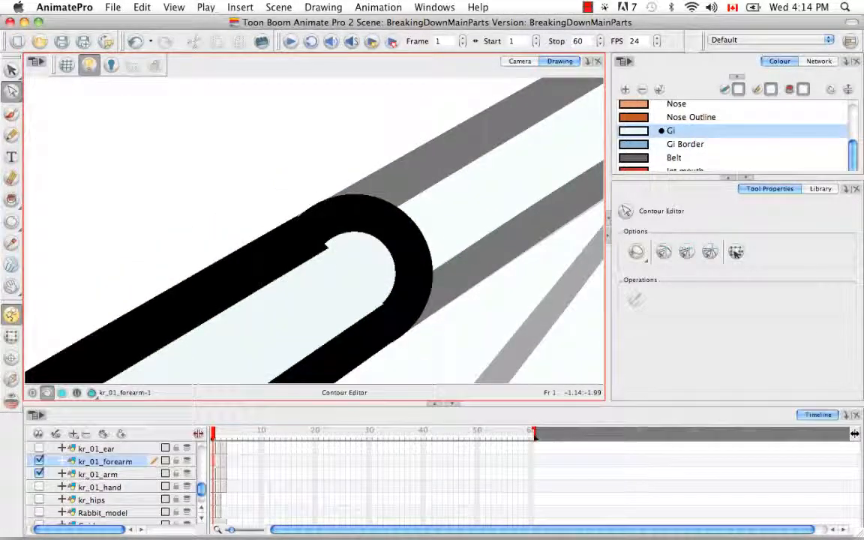
key("super+equal")
key("super+equal")
key("space")
left_click_drag(324, 227, 328, 256)
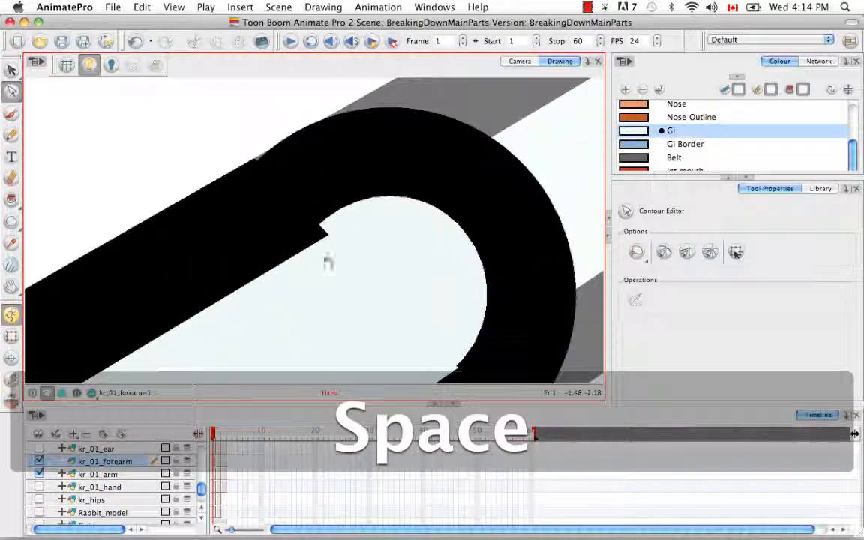
key("BackSpace")
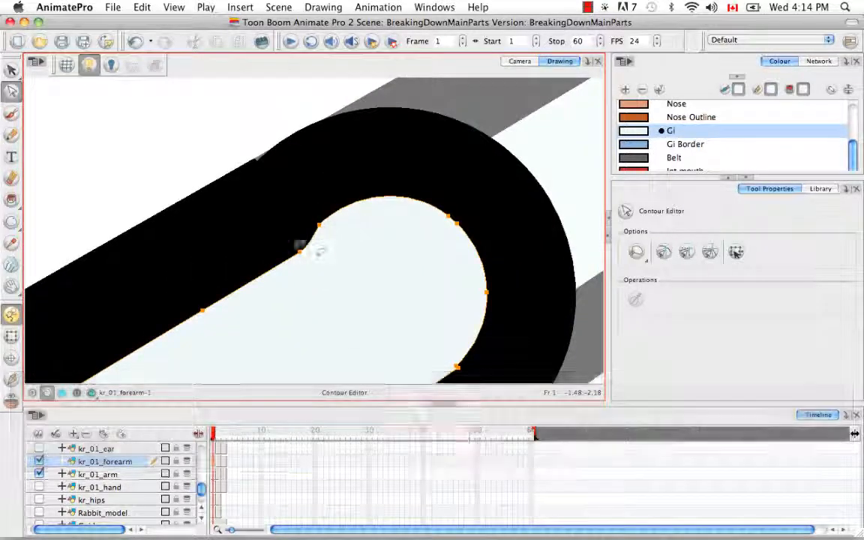
key("BackSpace")
key("BackSpace")
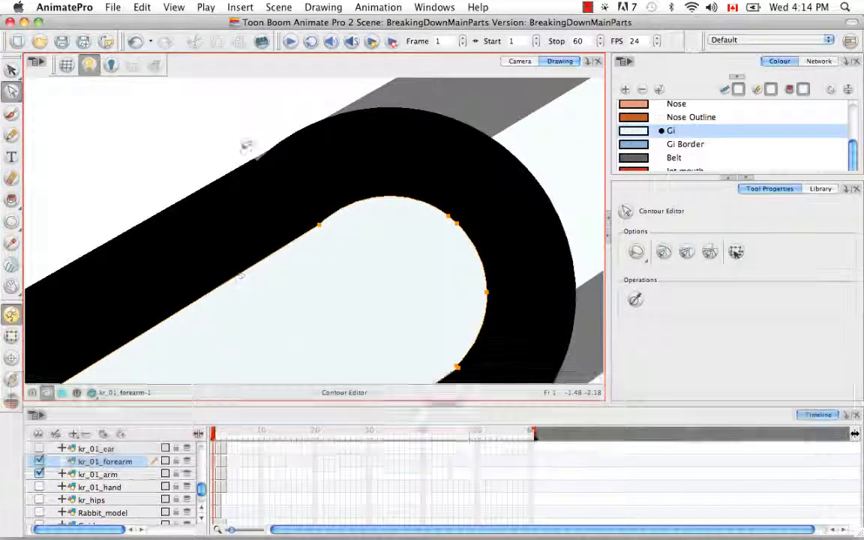
Try to delete the extra contour point where the outer upper edge meets the elbow curve.
left_click(266, 150)
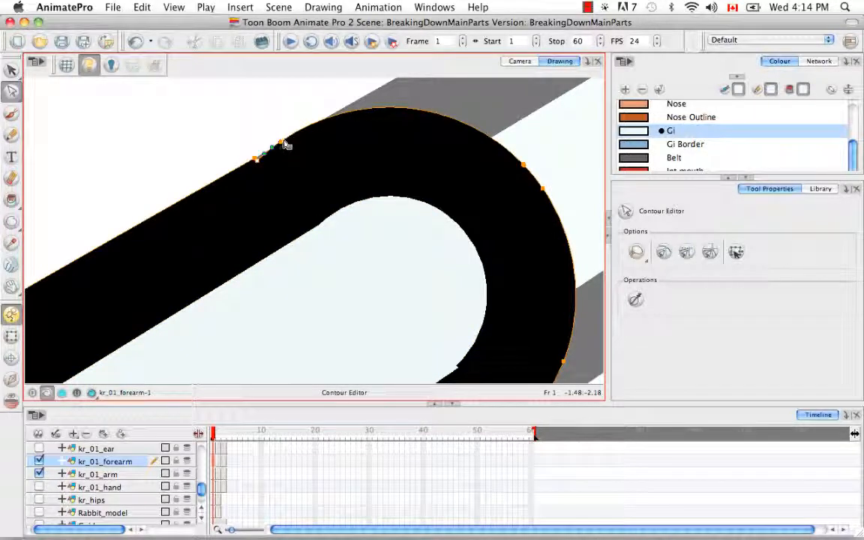
key("BackSpace")
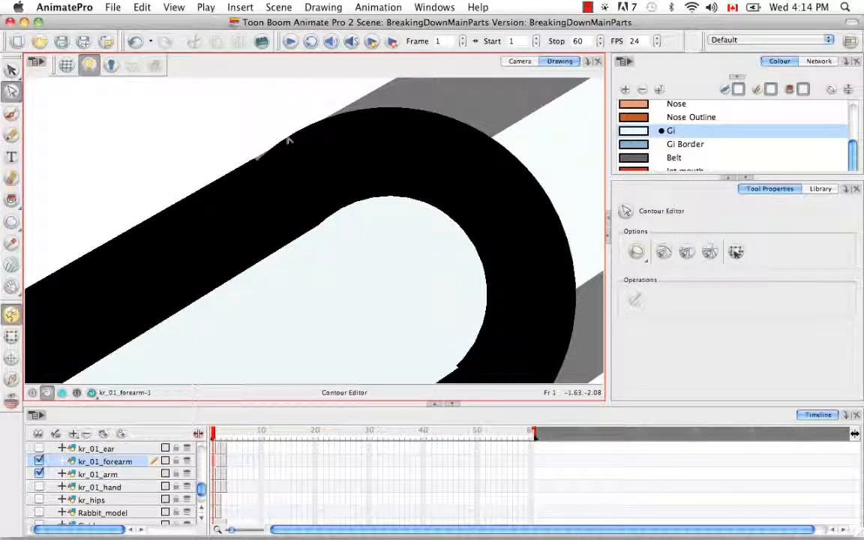
key("super+z")
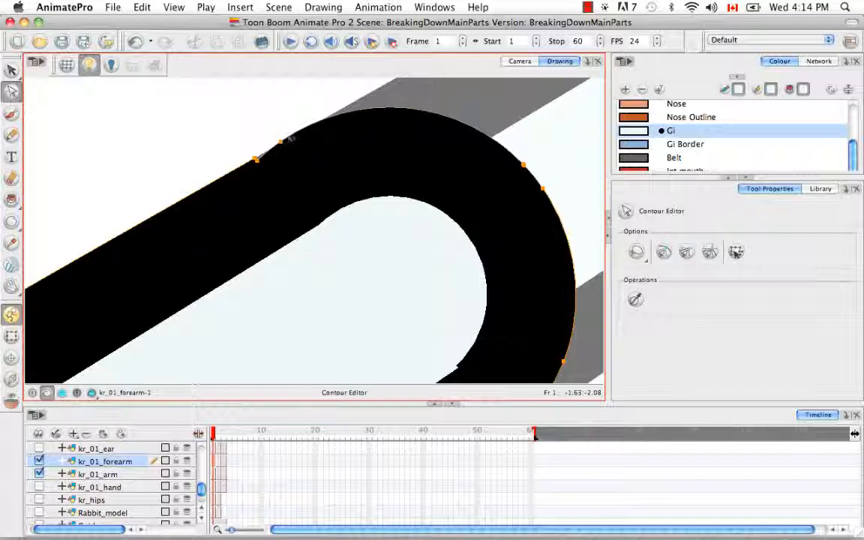
left_click(263, 143)
left_click(263, 155)
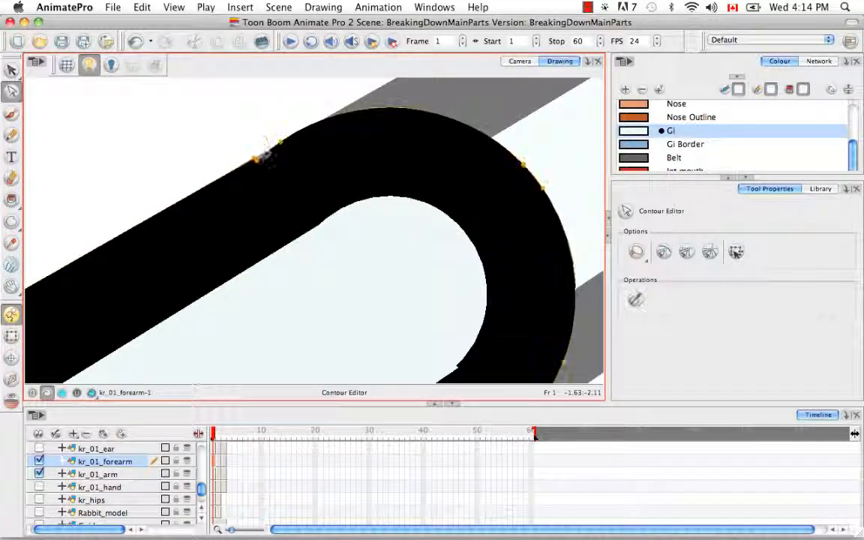
key("BackSpace")
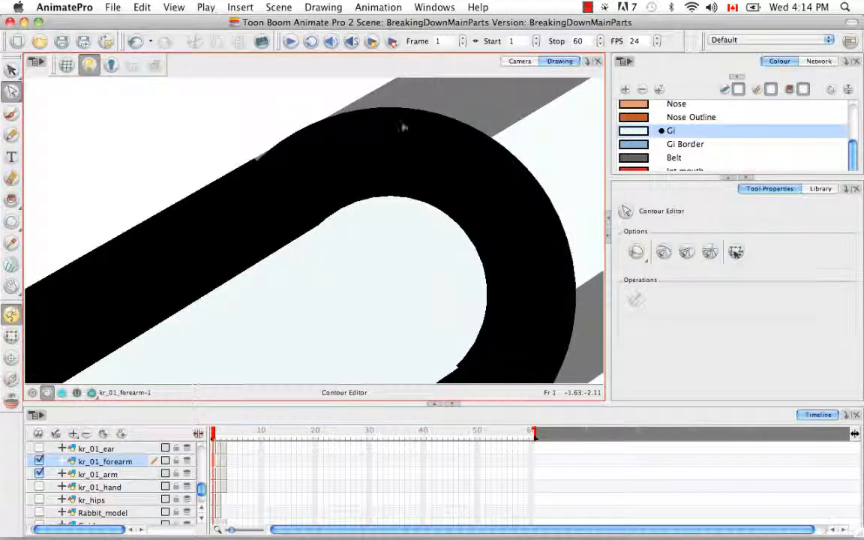
Delete the extra corner point on the outer outline so the upper edge runs straight into the elbow curve.
left_click(272, 156)
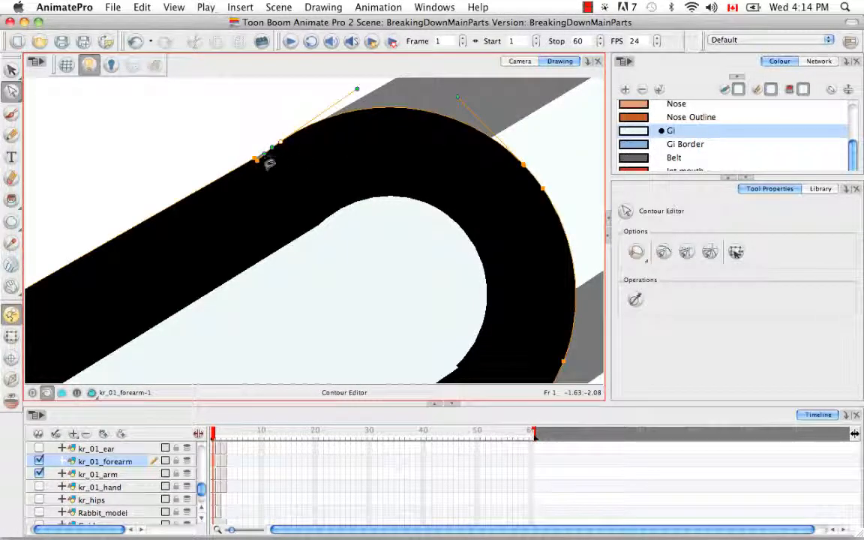
left_click(259, 160)
left_click(257, 159)
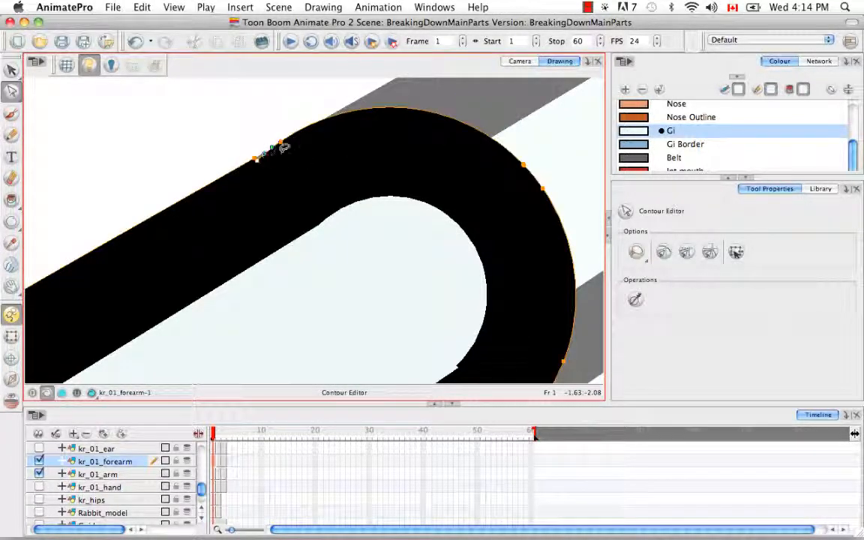
key("BackSpace")
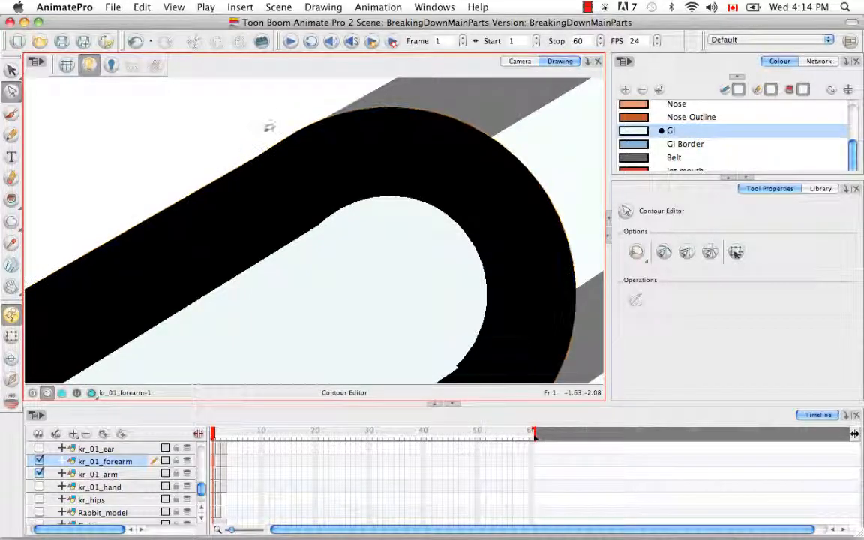
Smooth the join between the inner upper edge and the elbow curve by aligning the point's Bezier handles with the straight edge.
left_click_drag(378, 300, 270, 222)
left_click(252, 172)
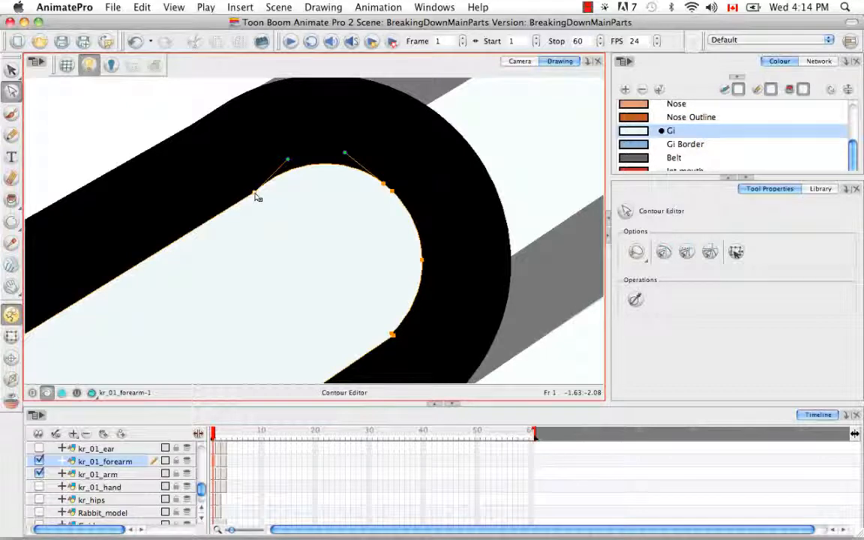
left_click_drag(255, 193, 254, 190)
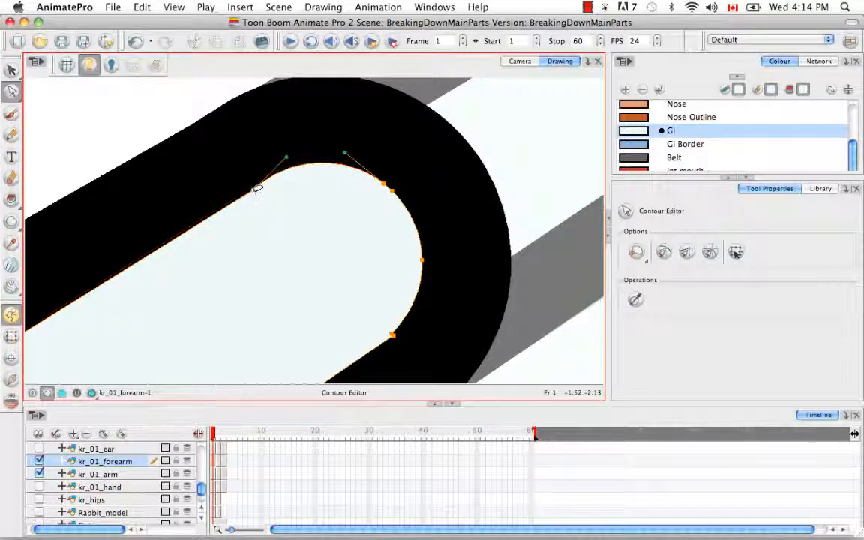
key("super+z")
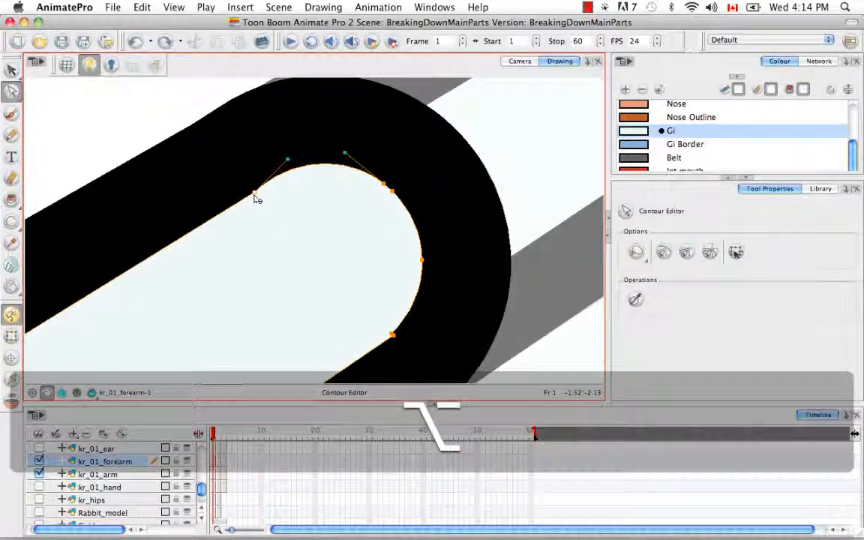
left_click_drag(253, 194, 200, 228)
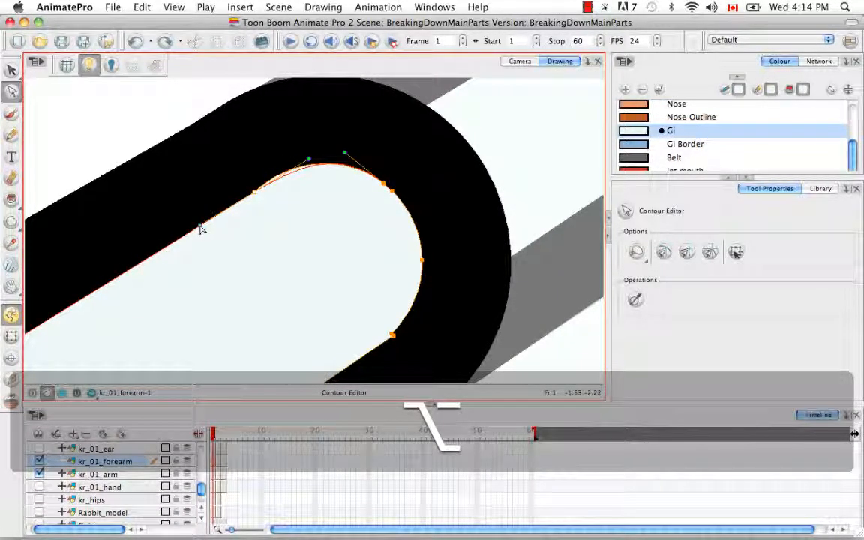
left_click(276, 177)
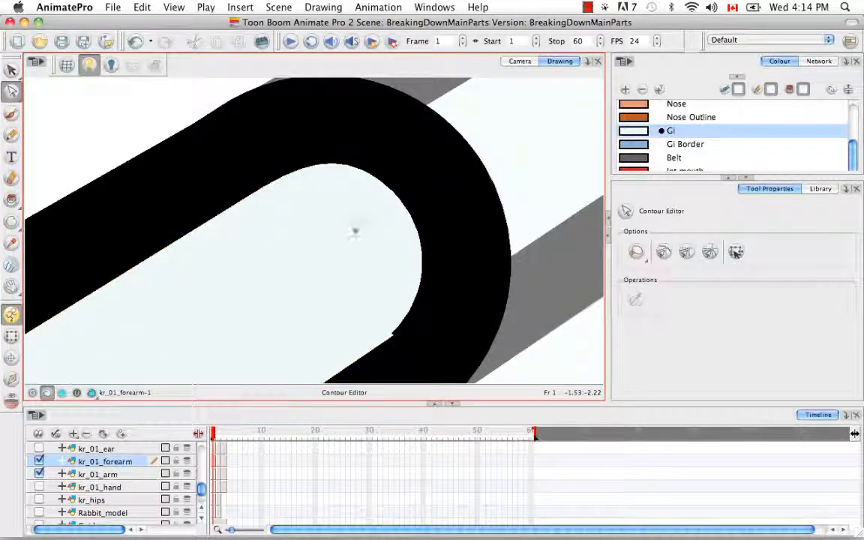
Delete the extra contour point where the forearm's inner lower edge meets the elbow curve.
key("space")
left_click_drag(357, 294, 283, 235)
left_click(324, 272)
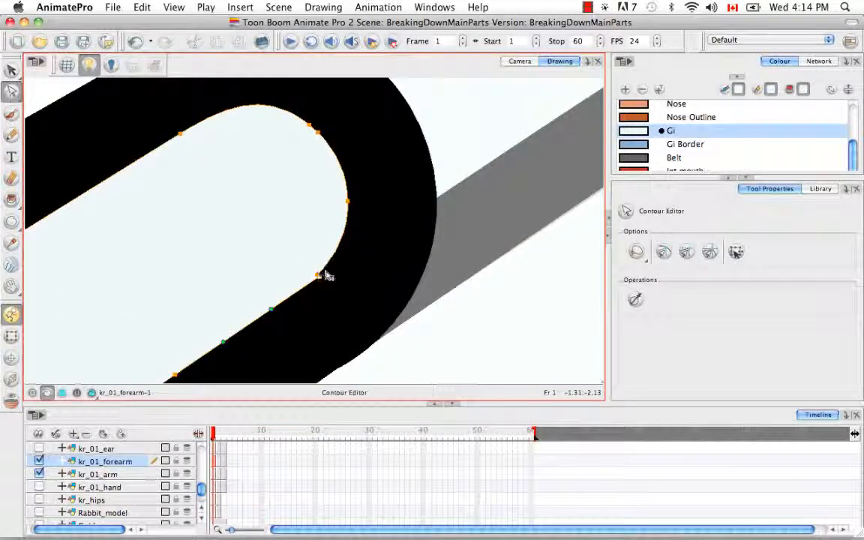
key("BackSpace")
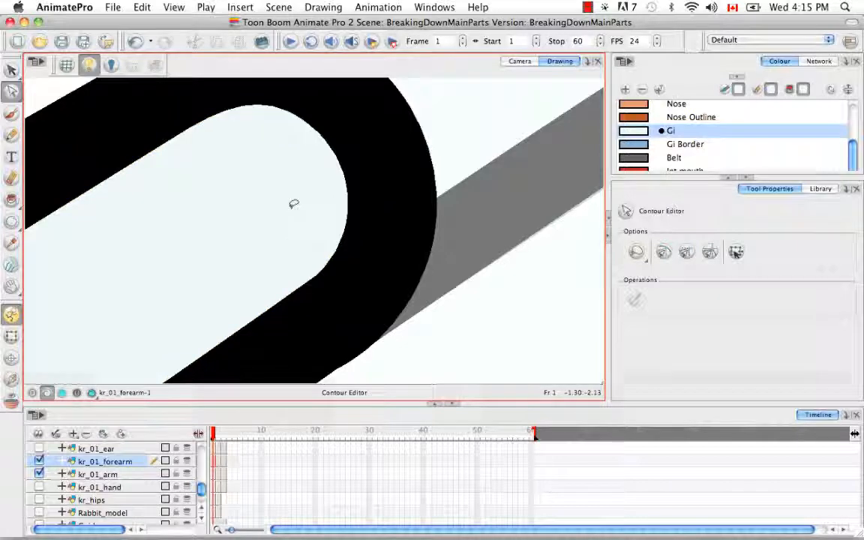
Send the elbow circle to the back of the kr_01_arm drawing, behind the arm's own artwork.
key("super+minus")
key("space")
left_click_drag(320, 294, 376, 299)
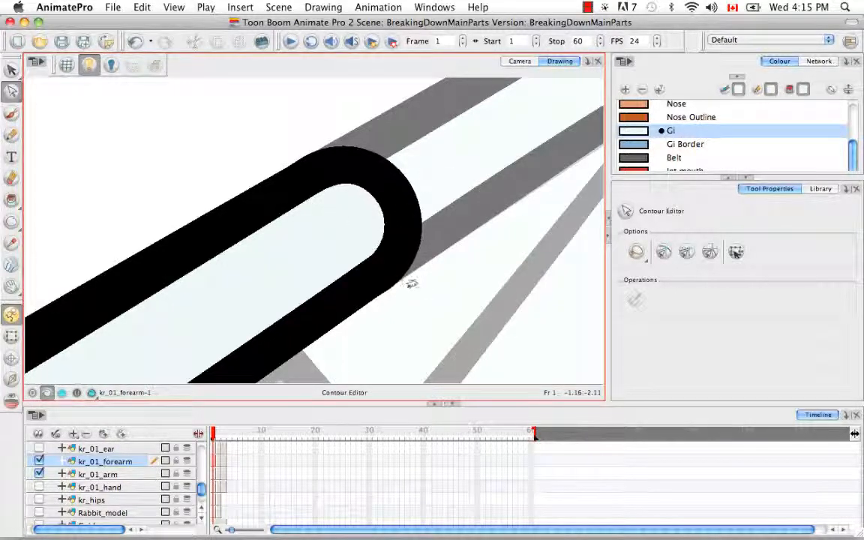
left_click(214, 474)
key("space")
left_click_drag(355, 356, 344, 365)
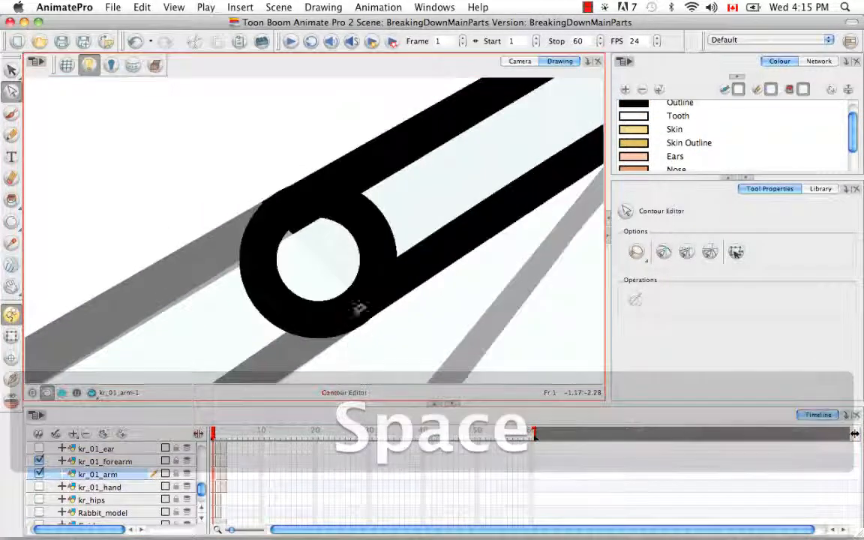
left_click(302, 320)
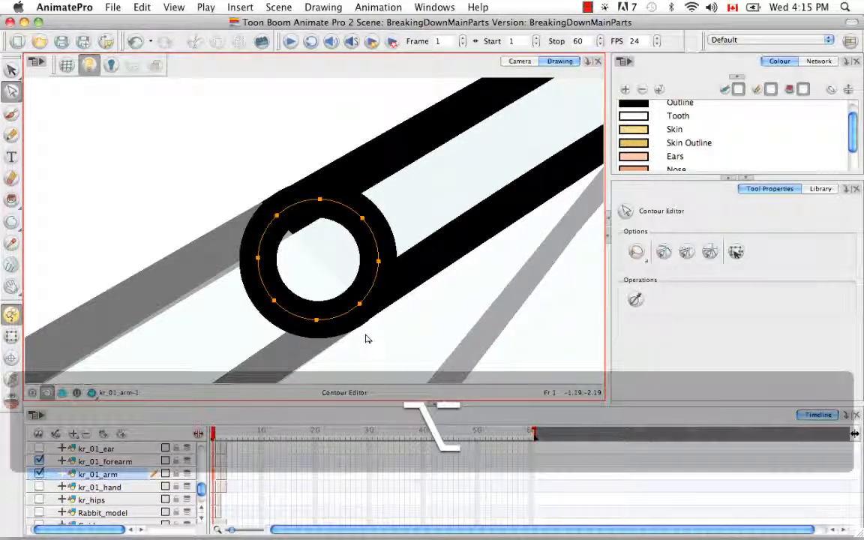
key("alt+v")
left_click(440, 301)
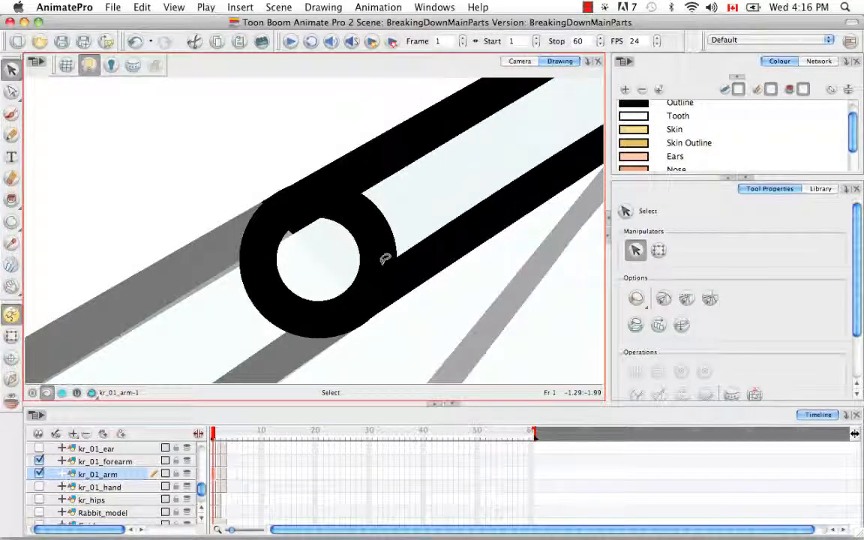
left_click(332, 280)
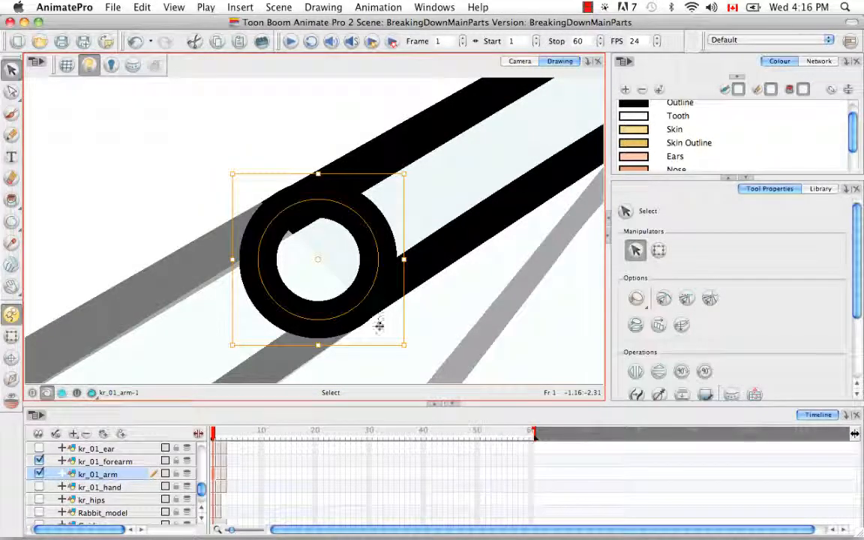
left_click(331, 9)
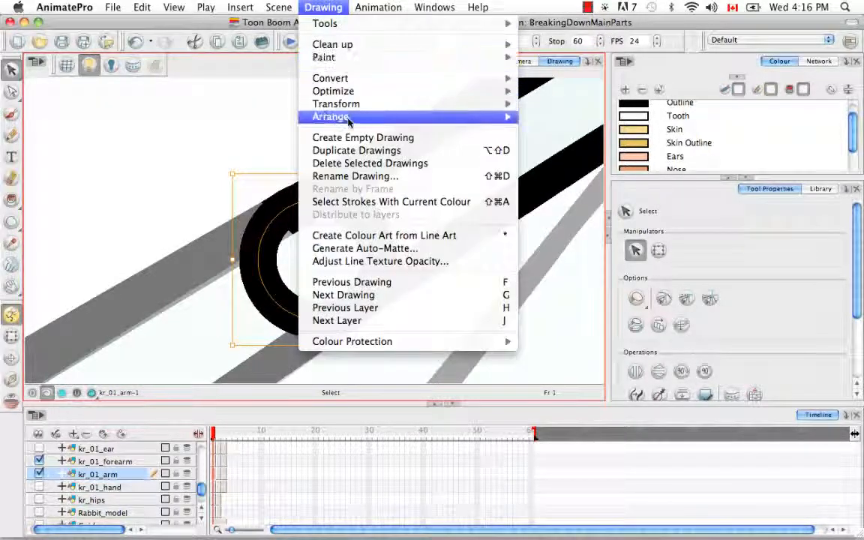
mouse_move(495, 117)
left_click(601, 159)
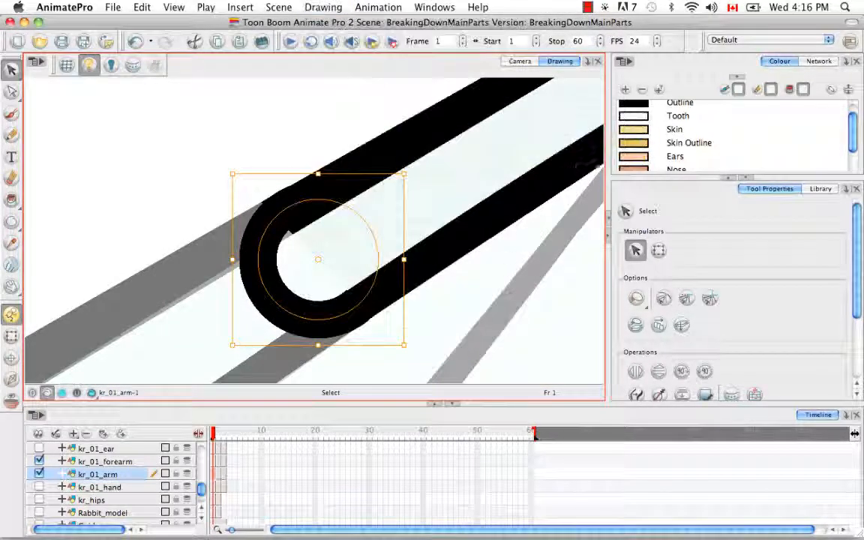
Convert the arm's elbow circle from a pencil line to a brush stroke.
left_click_drag(859, 259, 858, 307)
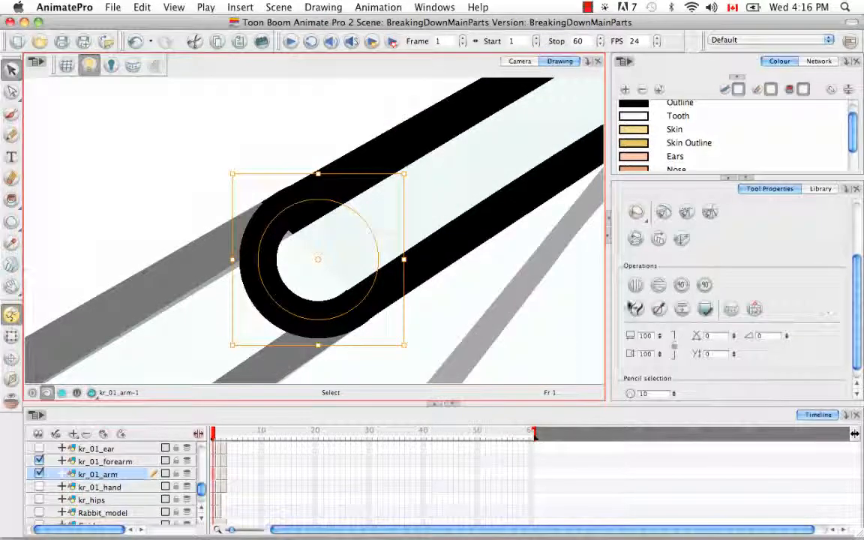
left_click(637, 309)
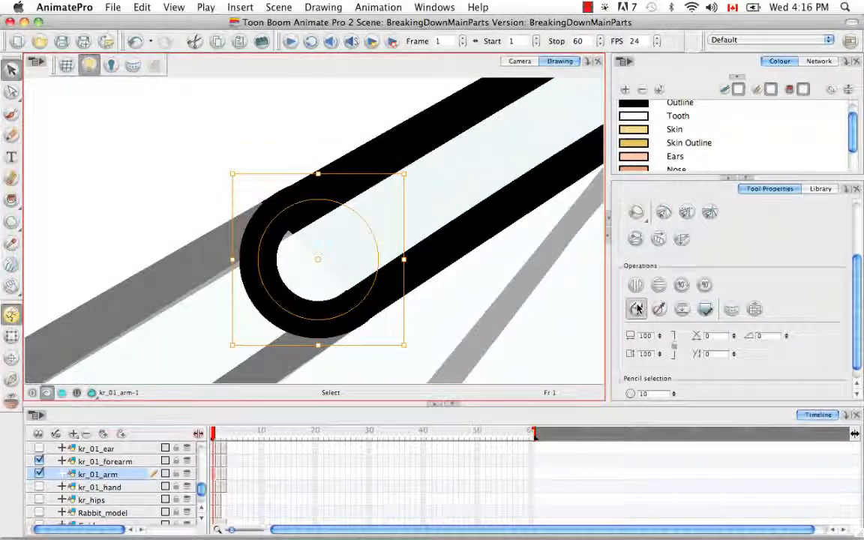
left_click(480, 285)
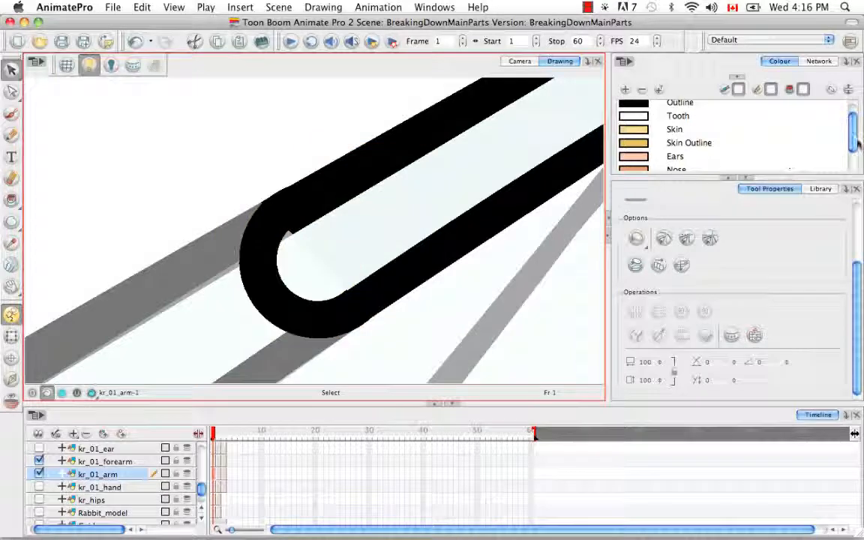
Paint the unfilled area inside the arm's elbow joint with the Gi colour.
left_click_drag(855, 140, 855, 180)
left_click(668, 131)
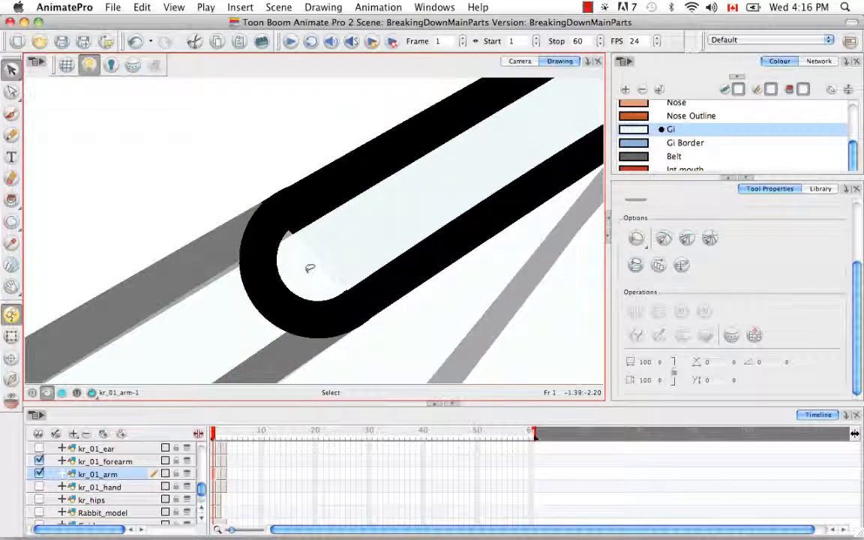
key("alt+k")
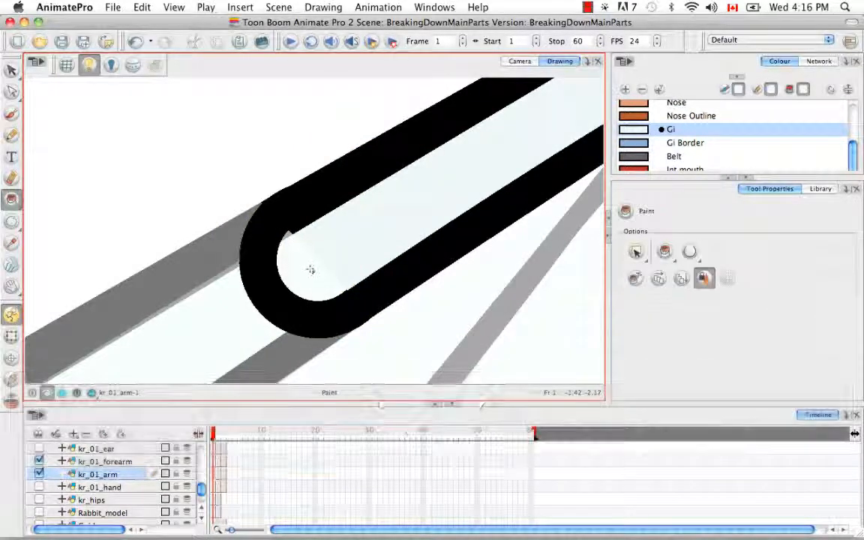
Flatten the arm and elbow strokes so that overlapping shapes merge into one.
key("alt+v")
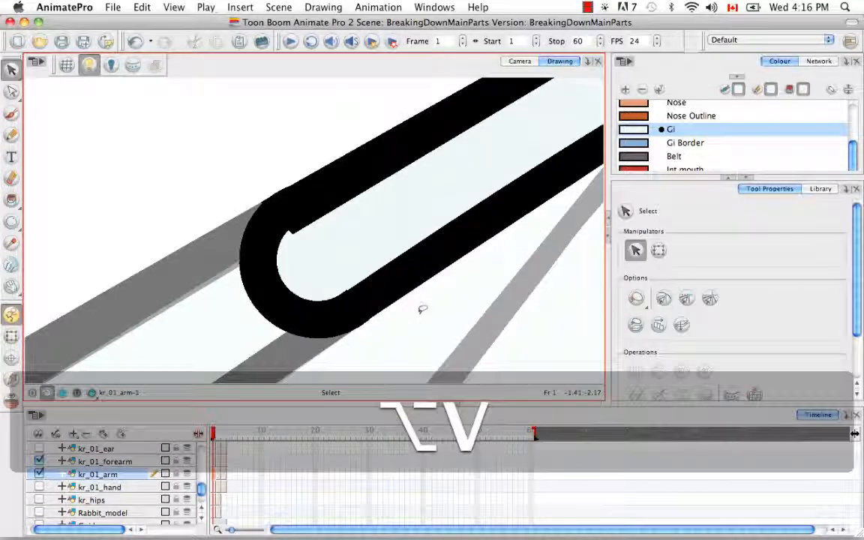
left_click_drag(424, 325, 232, 168)
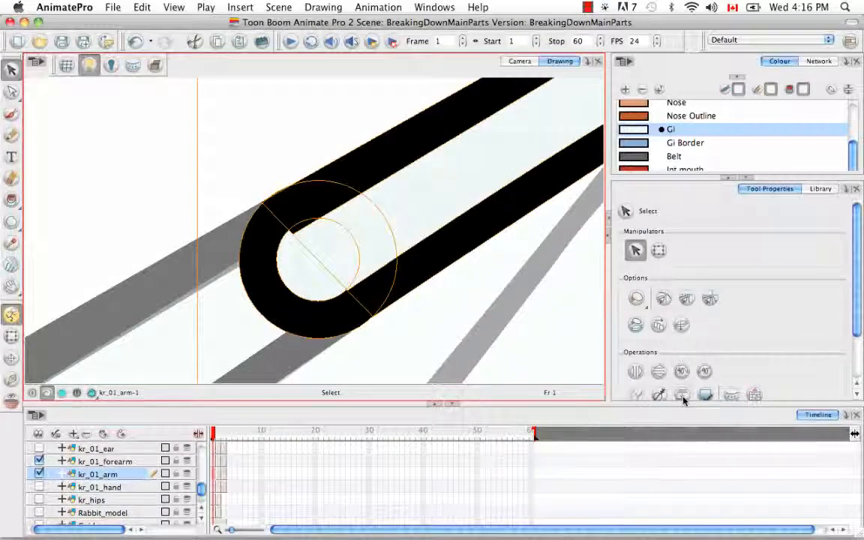
key("Delete")
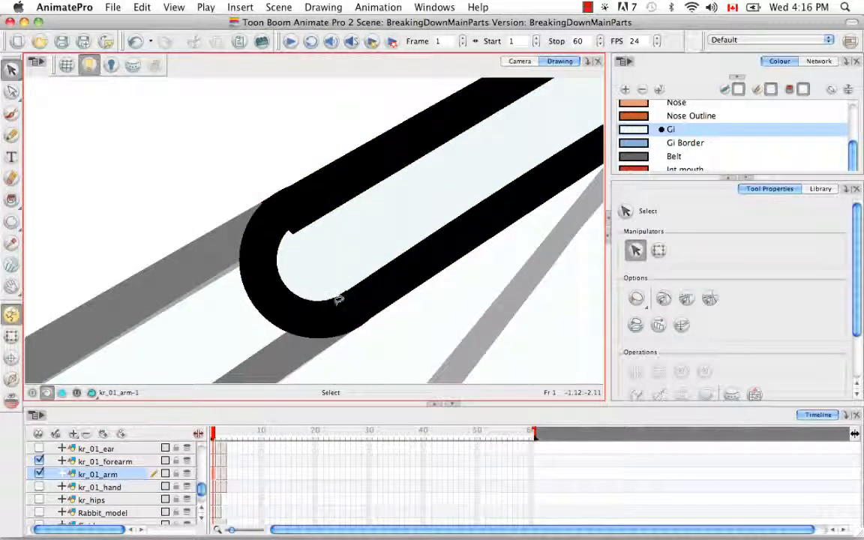
Delete the extra contour points on the arm's outer outline where the upper edge meets the elbow curve.
key("alt+a")
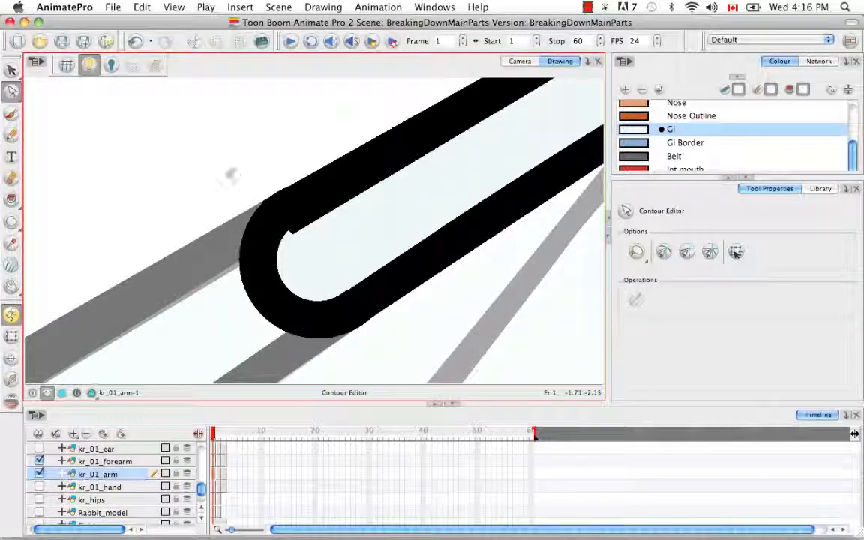
key("super+equal")
key("super+equal")
key("space")
left_click_drag(333, 261, 318, 268)
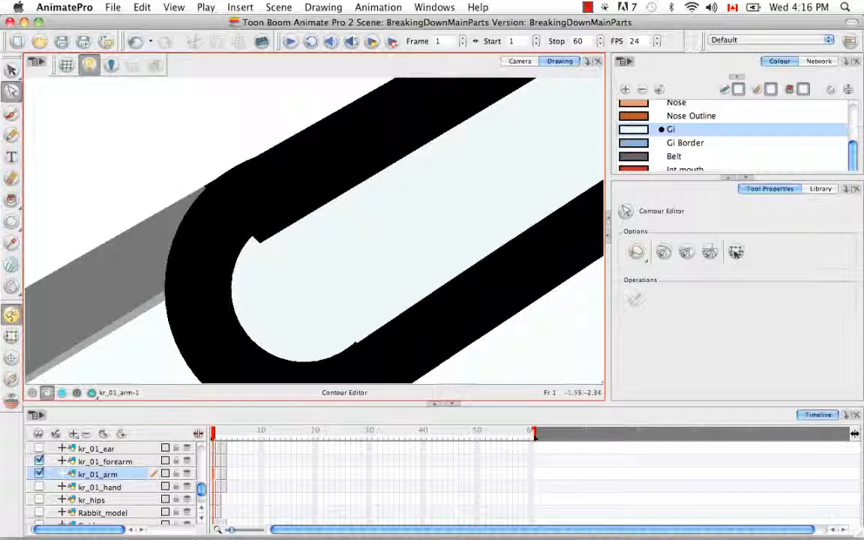
left_click(242, 150)
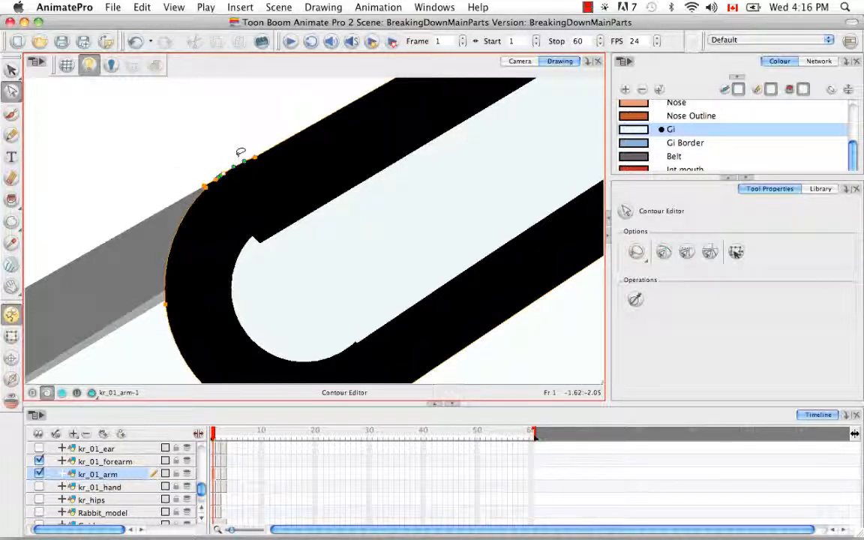
left_click(204, 185)
left_click(215, 179)
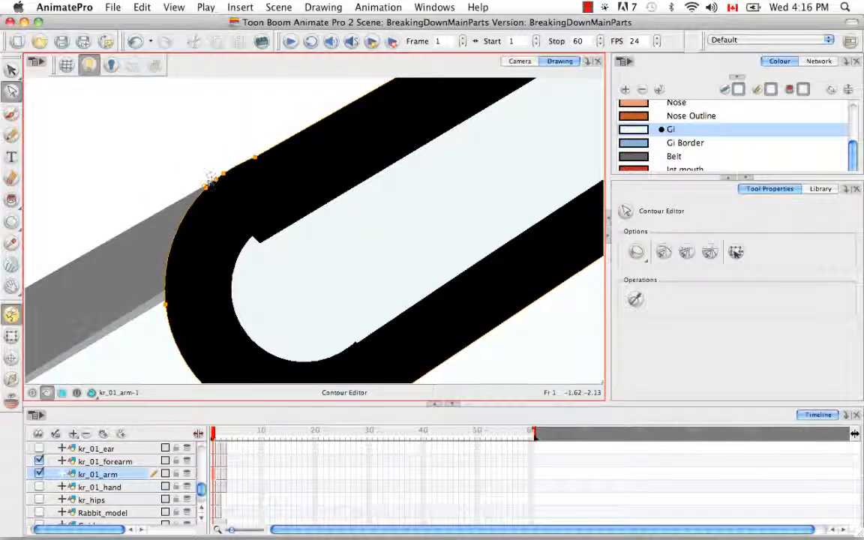
left_click(223, 162)
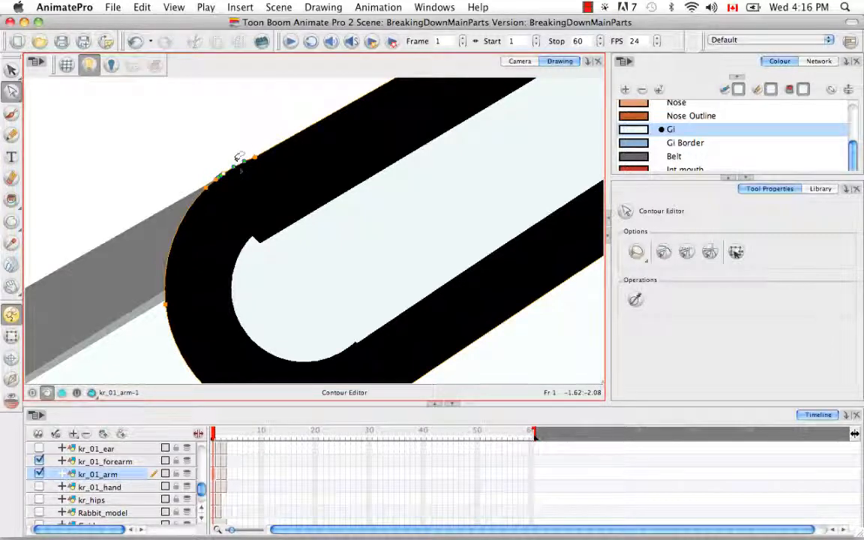
key("BackSpace")
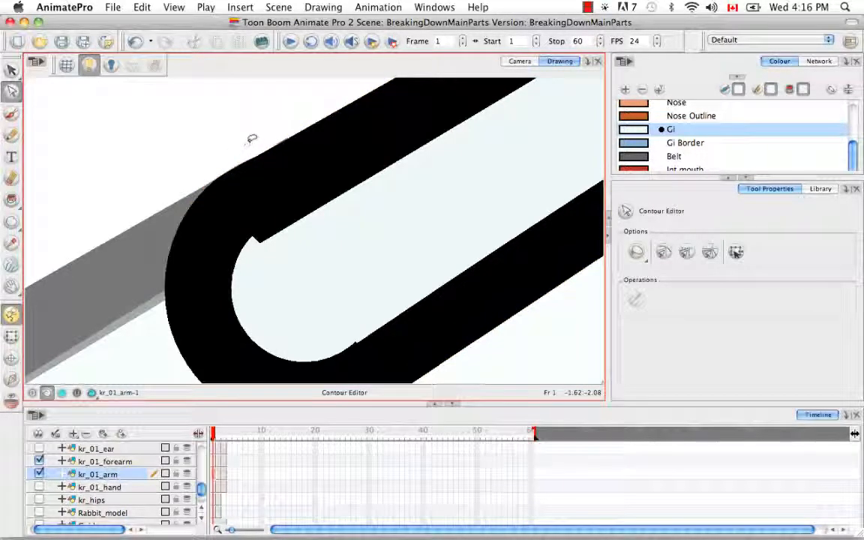
Delete the contour points forming the notch and the extra points along the arm's inner upper edge near the elbow.
key("space")
left_click_drag(284, 254, 244, 243)
left_click(218, 230)
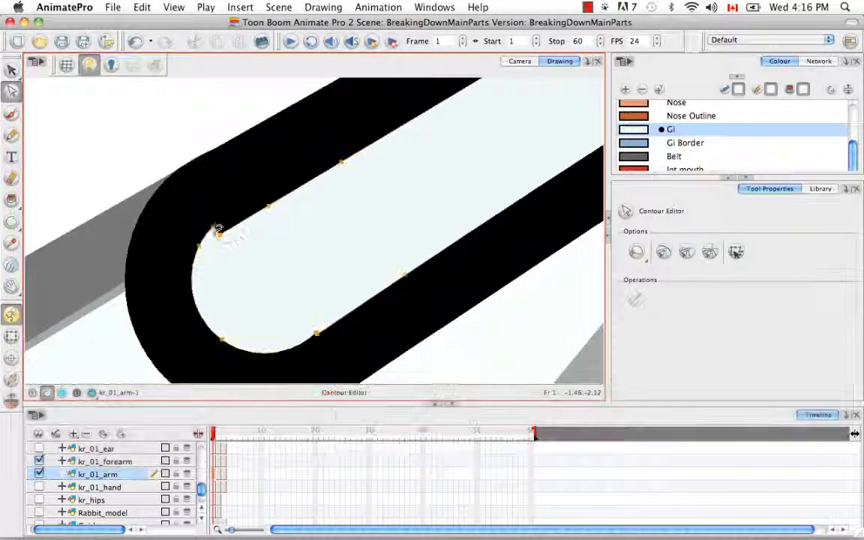
key("BackSpace")
left_click(268, 205)
key("BackSpace")
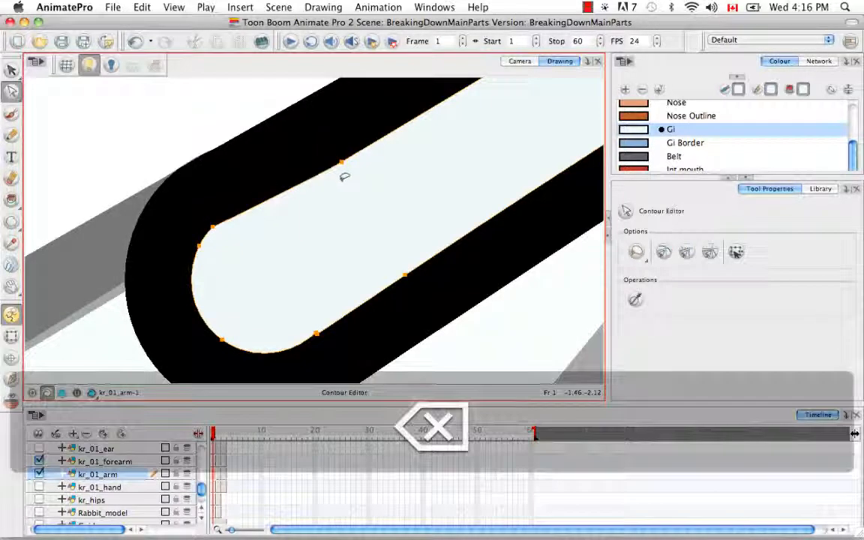
left_click(342, 162)
key("BackSpace")
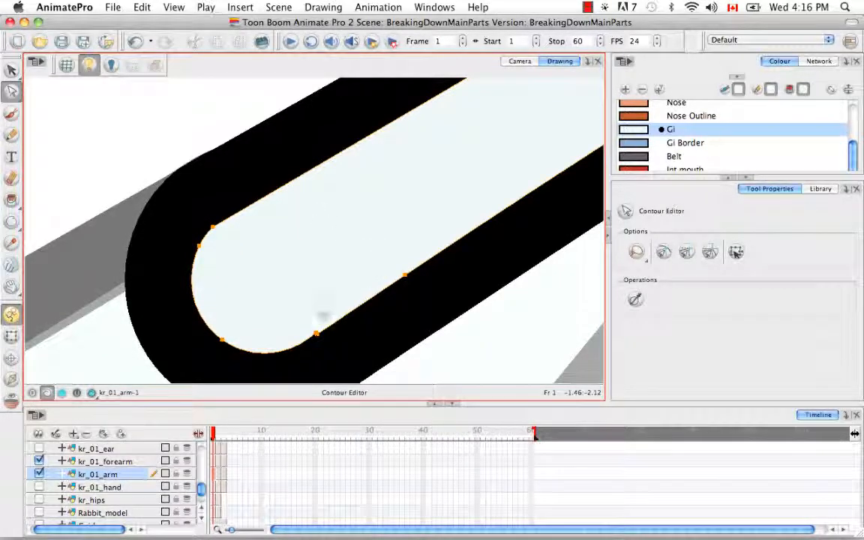
Delete the extra contour point where the arm's inner lower edge meets the elbow curve.
left_click(316, 335)
key("BackSpace")
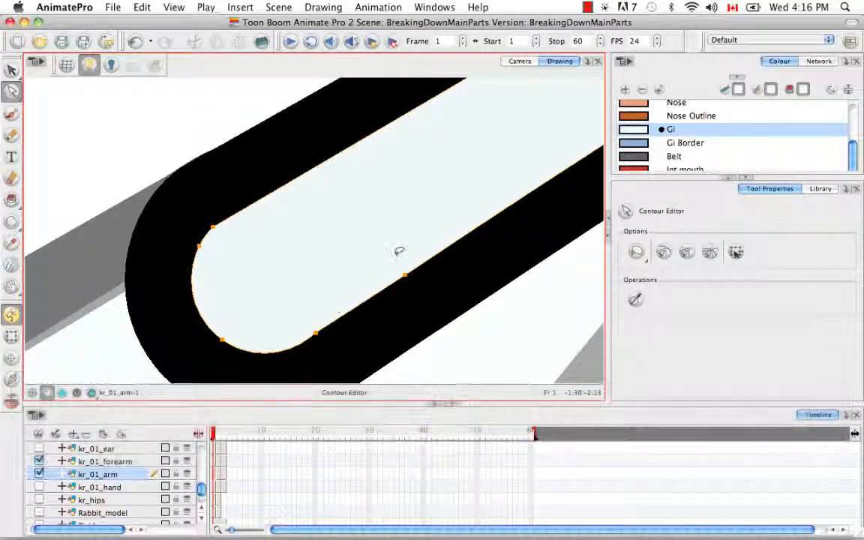
left_click(398, 251)
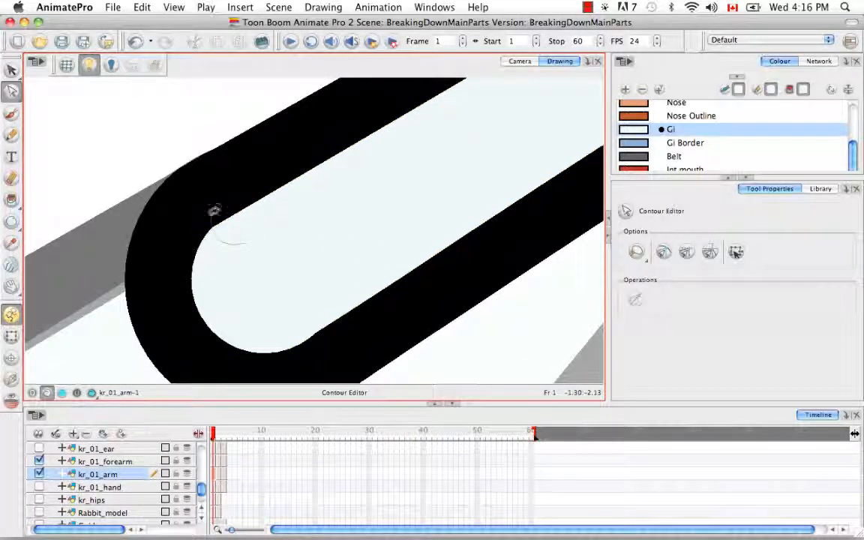
Add a contour point on the arm's inner upper edge beside the elbow curve and nudge it to smooth the join.
left_click_drag(213, 210, 247, 219)
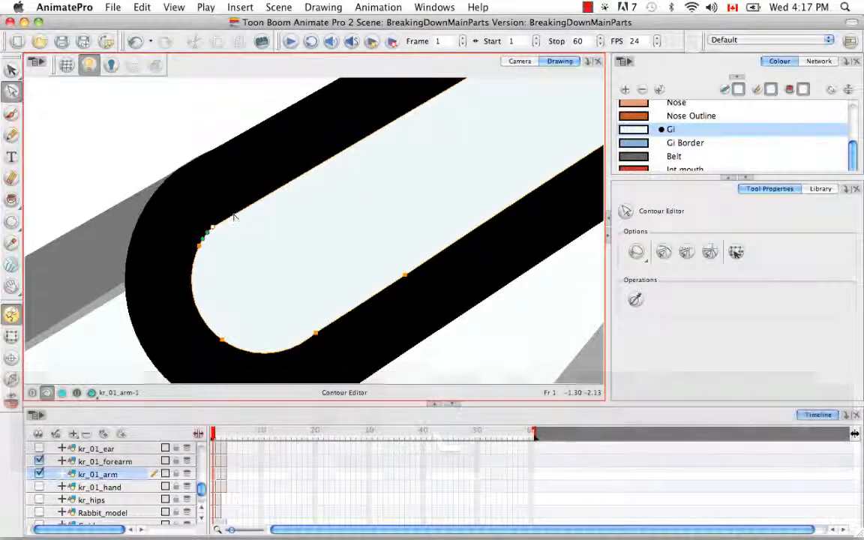
left_click(234, 215, "super")
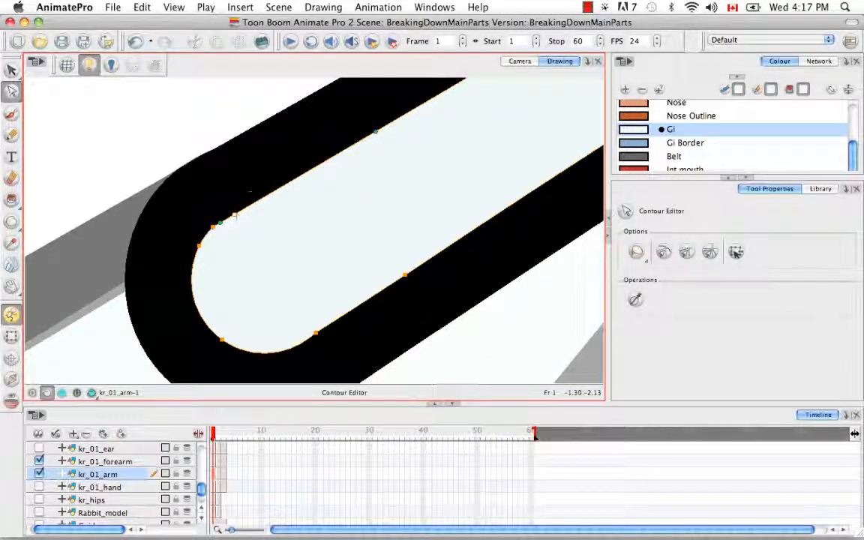
left_click_drag(234, 215, 236, 214)
left_click(260, 224)
key("space")
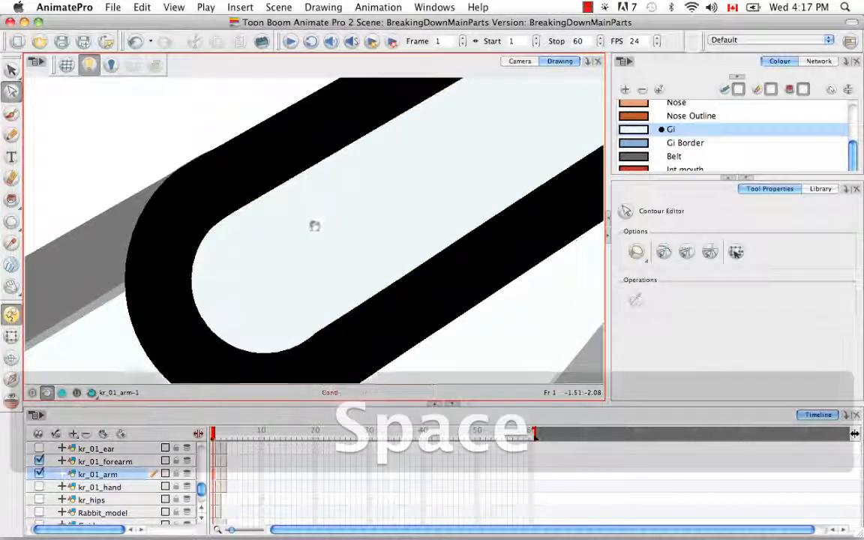
Smooth the join between the arm's inner lower edge and the elbow curve by adjusting the contour point there.
left_click_drag(315, 226, 301, 238)
left_click(301, 344)
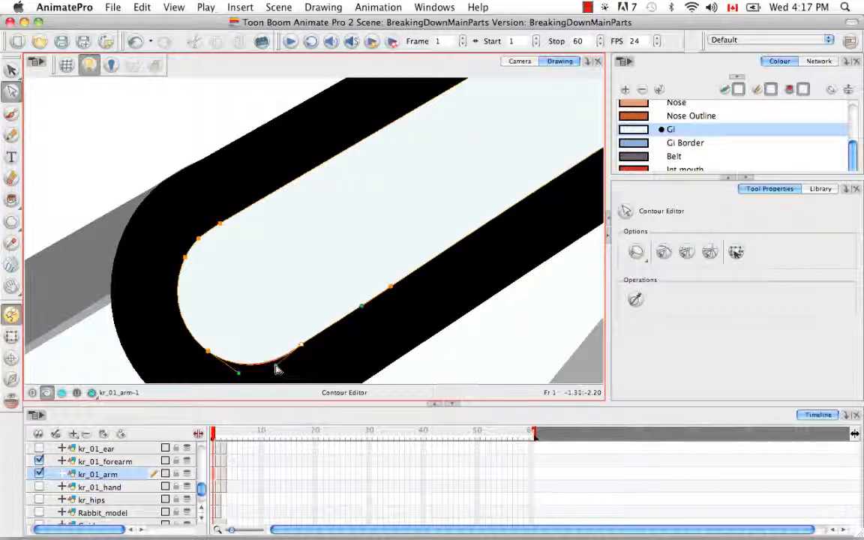
left_click_drag(278, 368, 280, 370)
left_click_drag(332, 326, 332, 329)
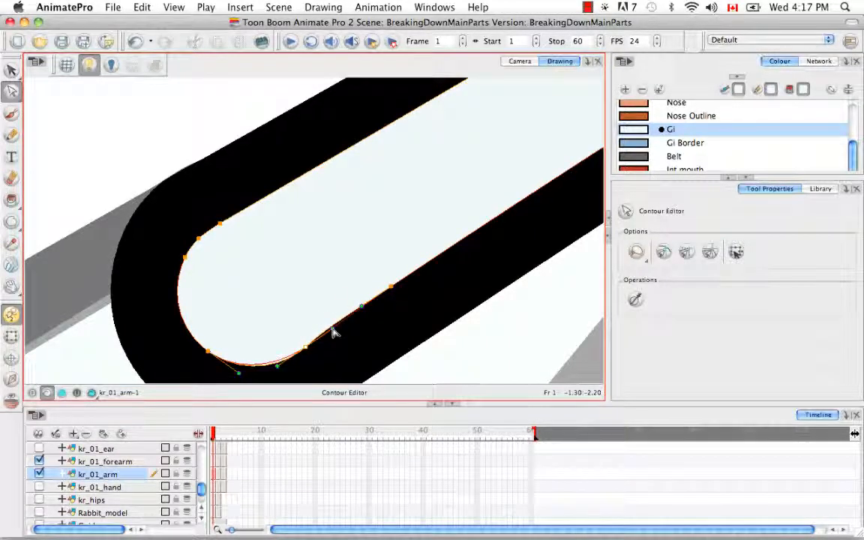
left_click(332, 309)
key("super+minus")
key("super+minus")
key("super+minus")
key("super+minus")
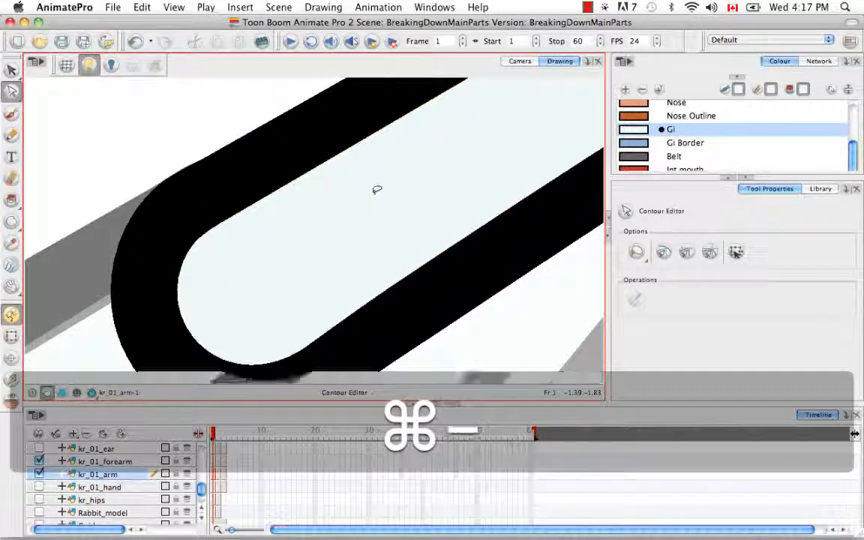
mouse_move(384, 272)
left_mouse_down()
mouse_move(413, 226)
mouse_move(389, 209)
left_mouse_up()
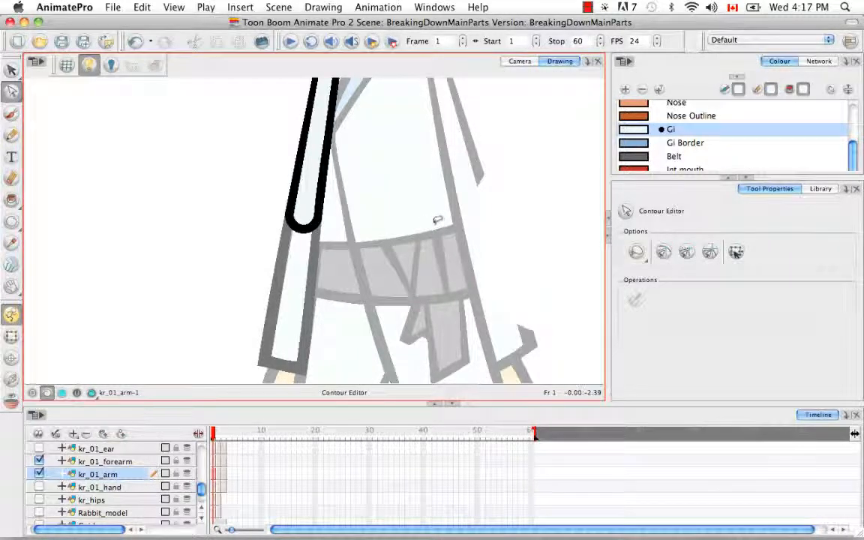
Inspect the elbow area in the Camera view and select the kr_01_arm drawing on frame 1 with the Transform tool.
left_click(524, 62)
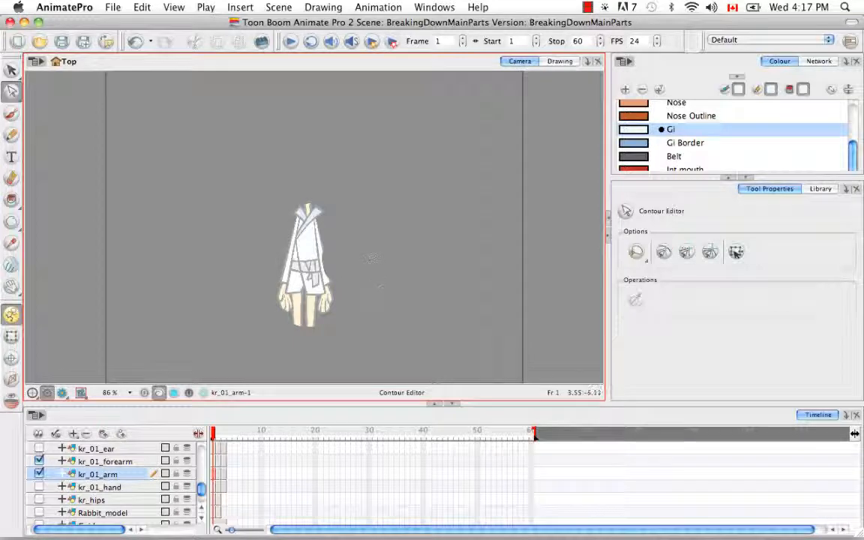
key("super+equal")
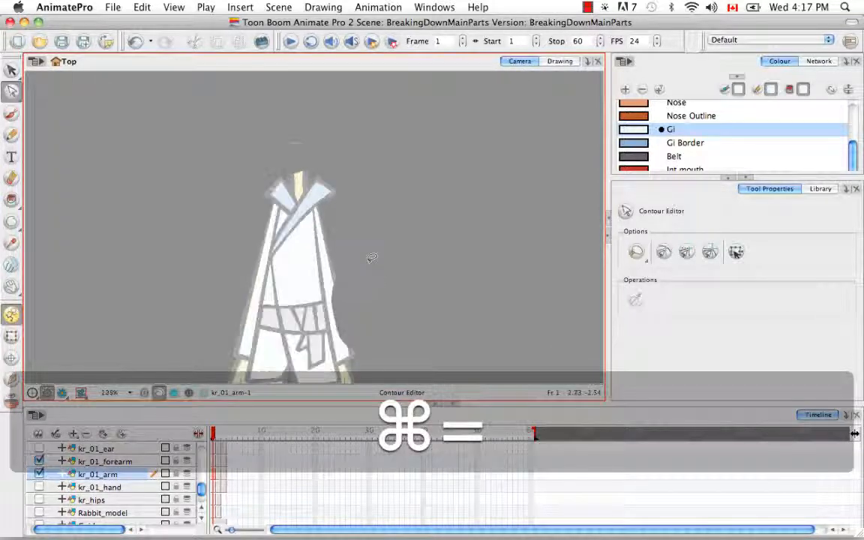
key("super+equal")
key("space")
left_click_drag(239, 317, 277, 195)
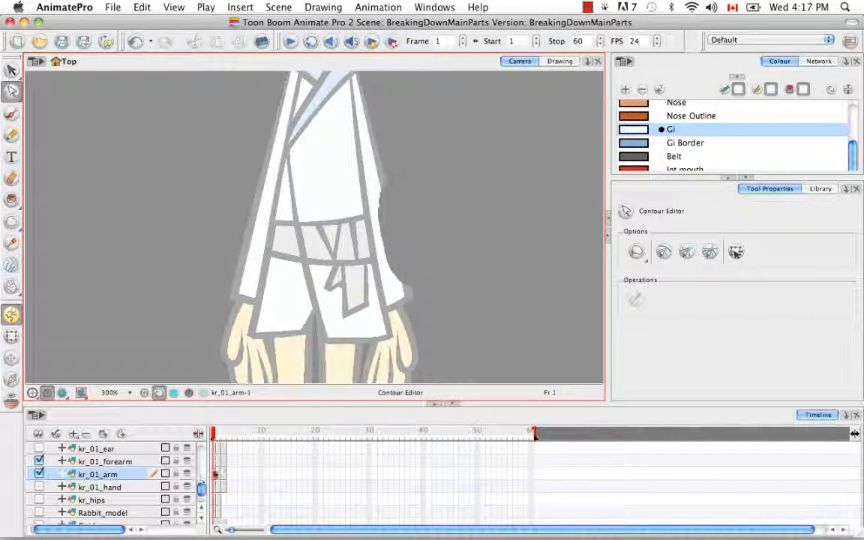
left_click(213, 475)
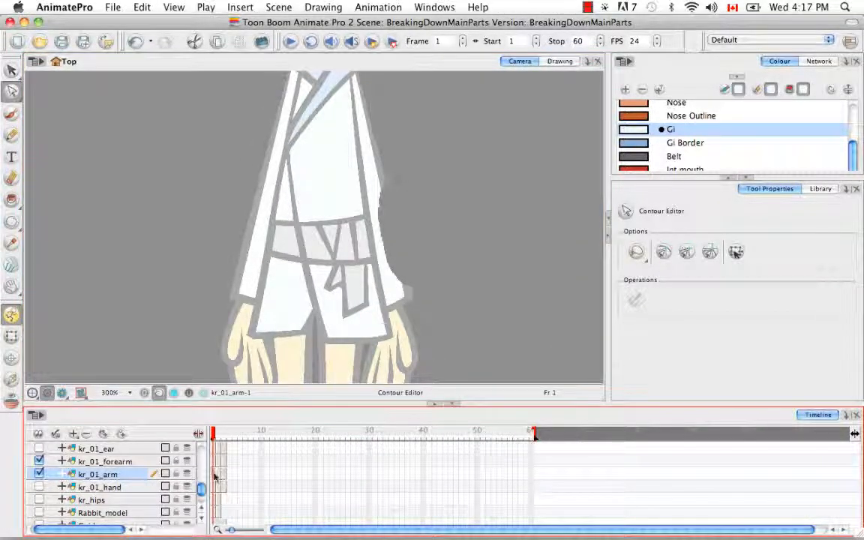
left_click(12, 338)
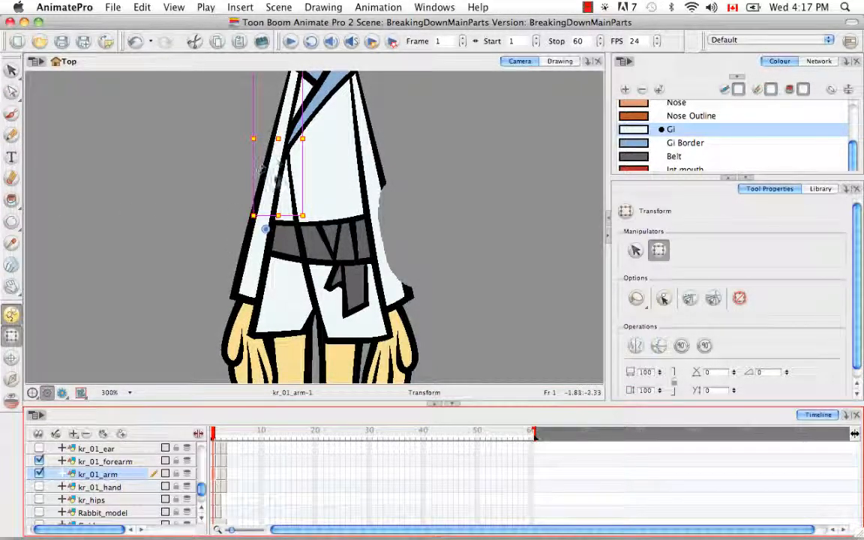
left_click(231, 269)
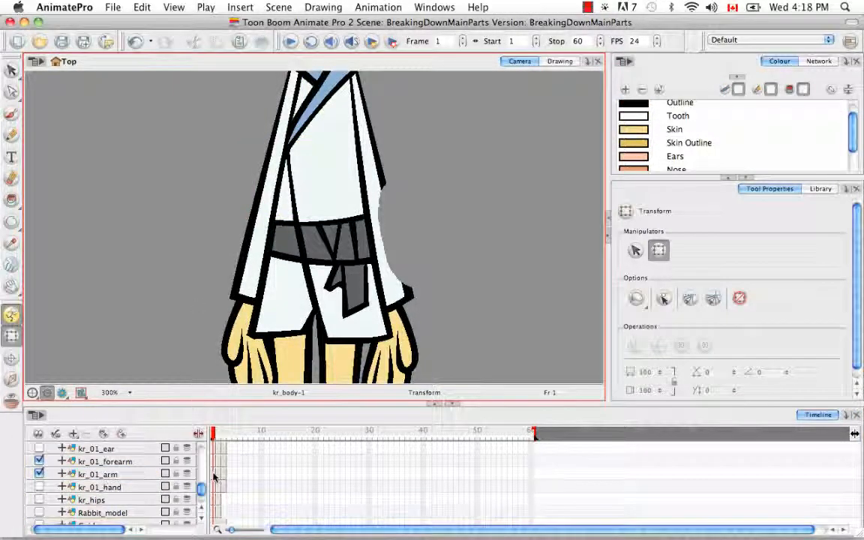
Try rotating the kr_01_forearm drawing about its elbow pivot and undo the rotation.
left_click(213, 461)
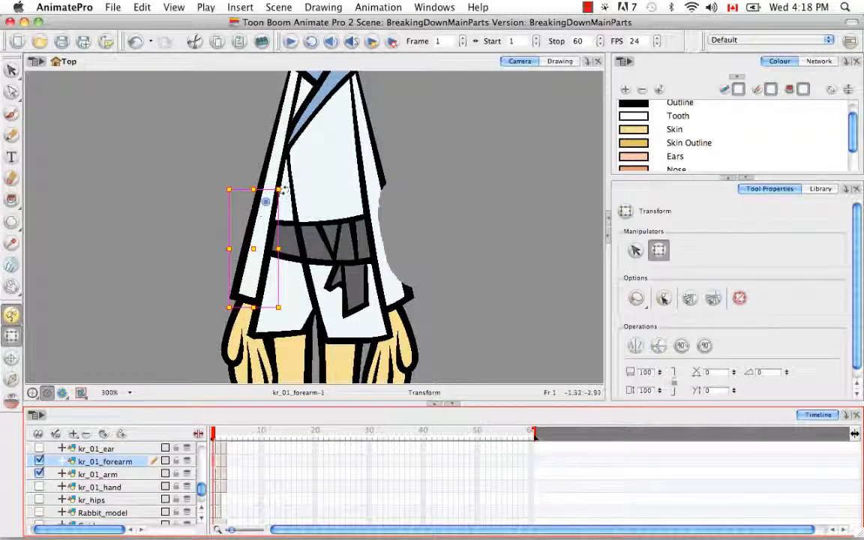
left_click_drag(281, 187, 232, 180)
key("super+z")
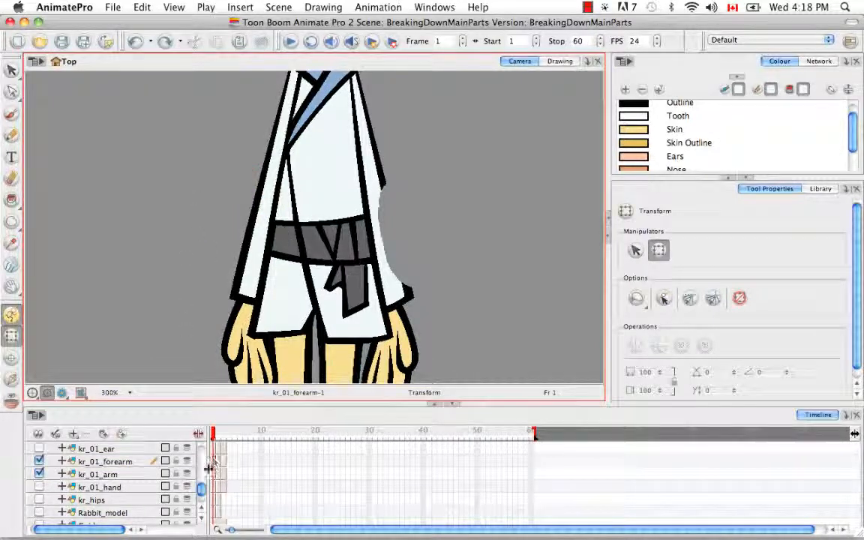
Hide the body artwork to isolate the arm and forearm, test rotating the forearm about the elbow pivot, and undo the rotations.
mouse_move(200, 488)
left_mouse_down()
mouse_move(200, 450)
mouse_move(202, 488)
left_mouse_up()
left_click(41, 461)
left_click(237, 252)
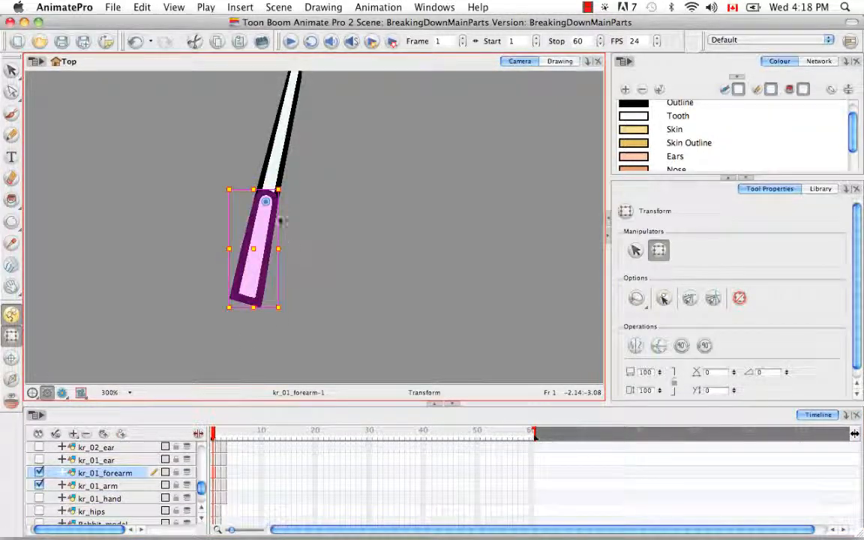
mouse_move(286, 182)
left_mouse_down()
mouse_move(299, 212)
mouse_move(287, 225)
left_mouse_up()
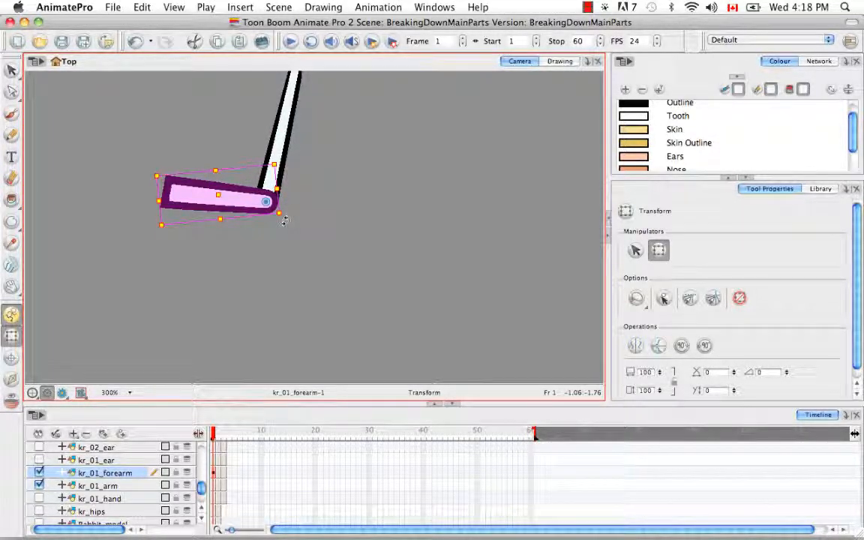
mouse_move(284, 220)
left_mouse_down()
mouse_move(291, 192)
mouse_move(279, 221)
mouse_move(297, 207)
mouse_move(311, 213)
left_mouse_up()
key("super+z")
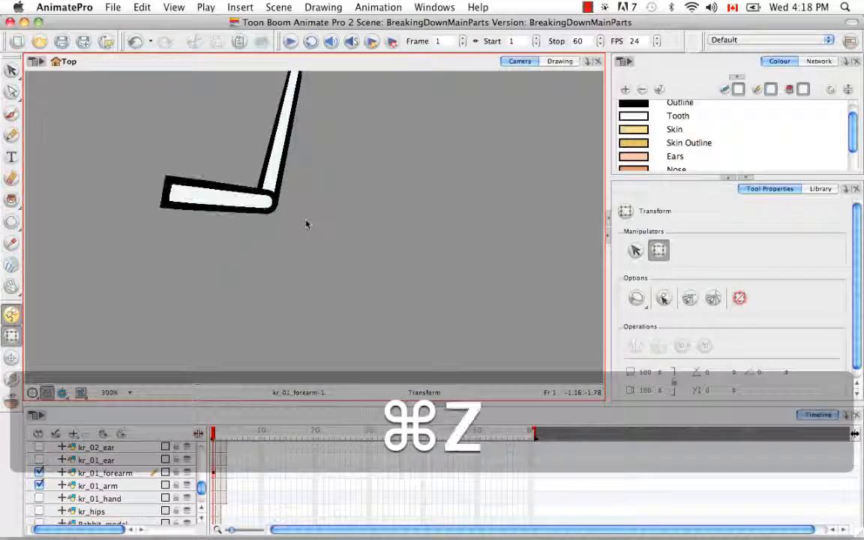
key("super+z")
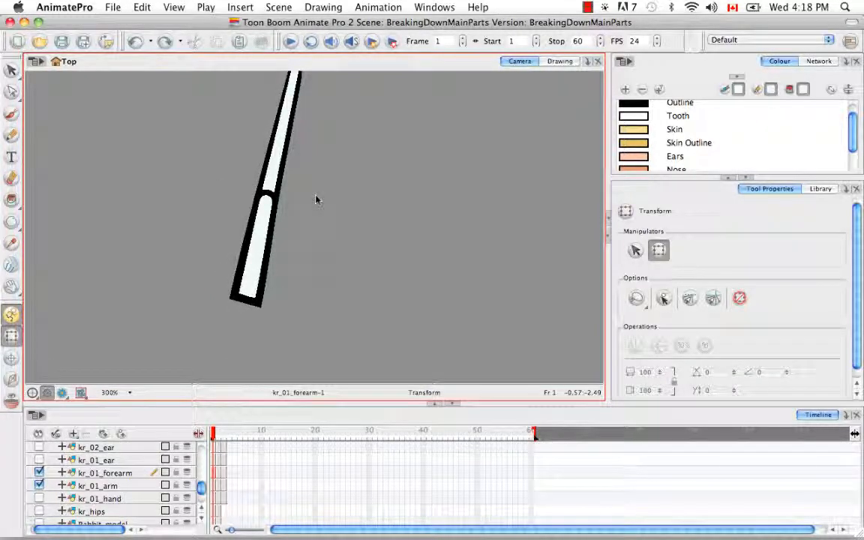
Return to the Drawing view at its default zoom, enable all layers, and have the light table show the whole rabbit.
key("shift+m")
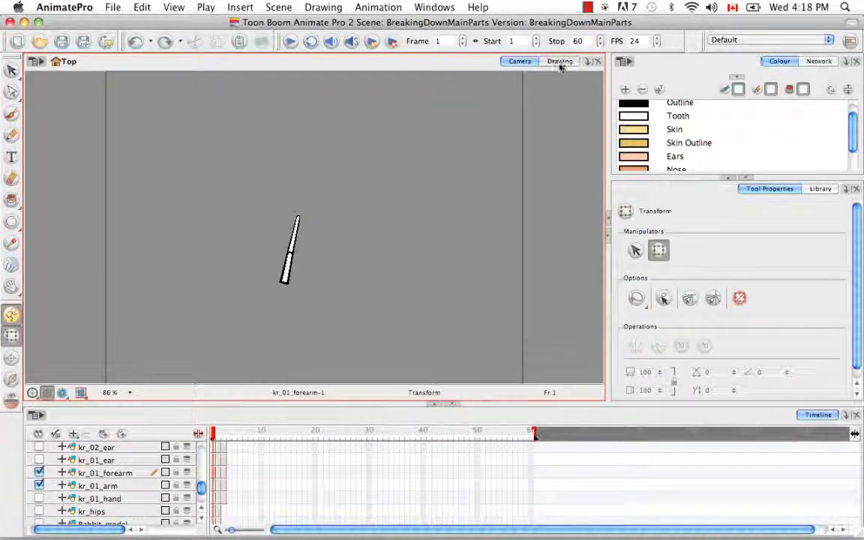
left_click(560, 63)
key("shift+m")
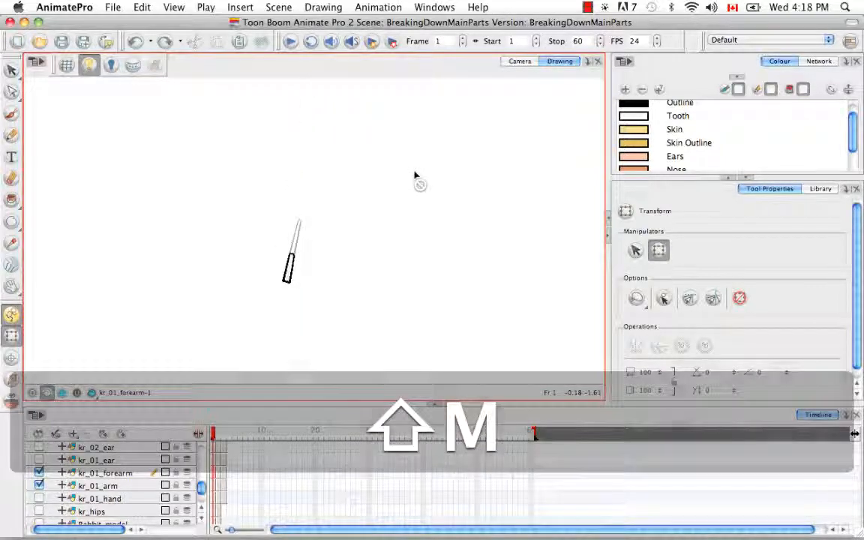
left_click(90, 67)
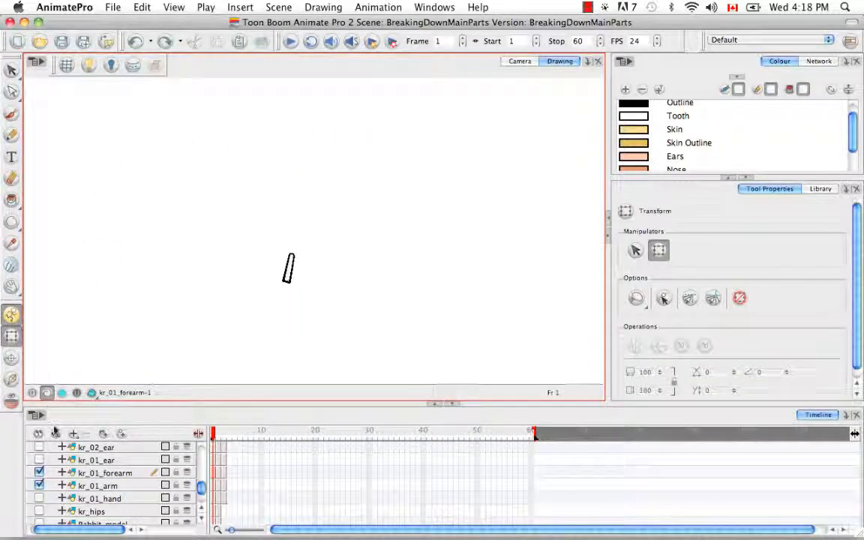
left_click(38, 435)
left_click(90, 65)
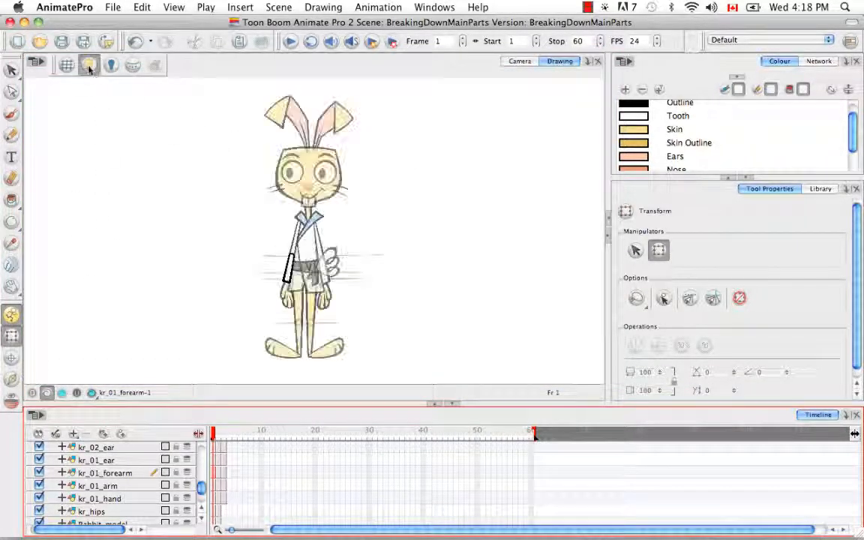